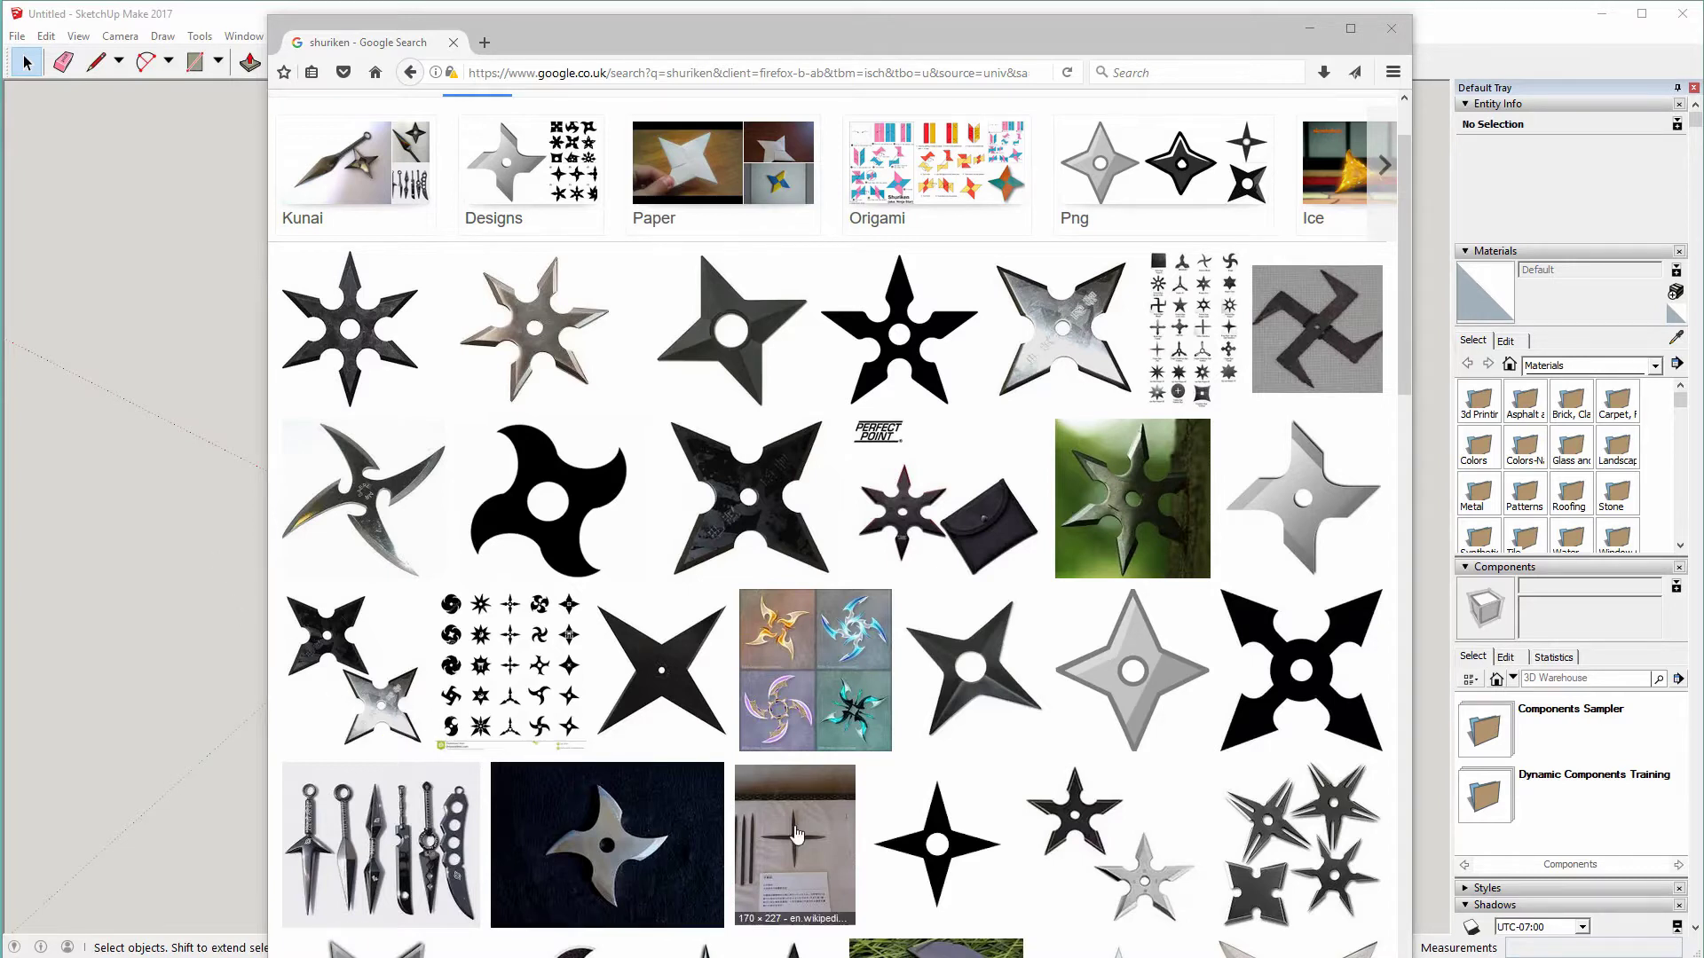
# - Preview the two-shuriken Google Images result, then minimize Firefox to reveal SketchUp
pyautogui.click(1078, 847)
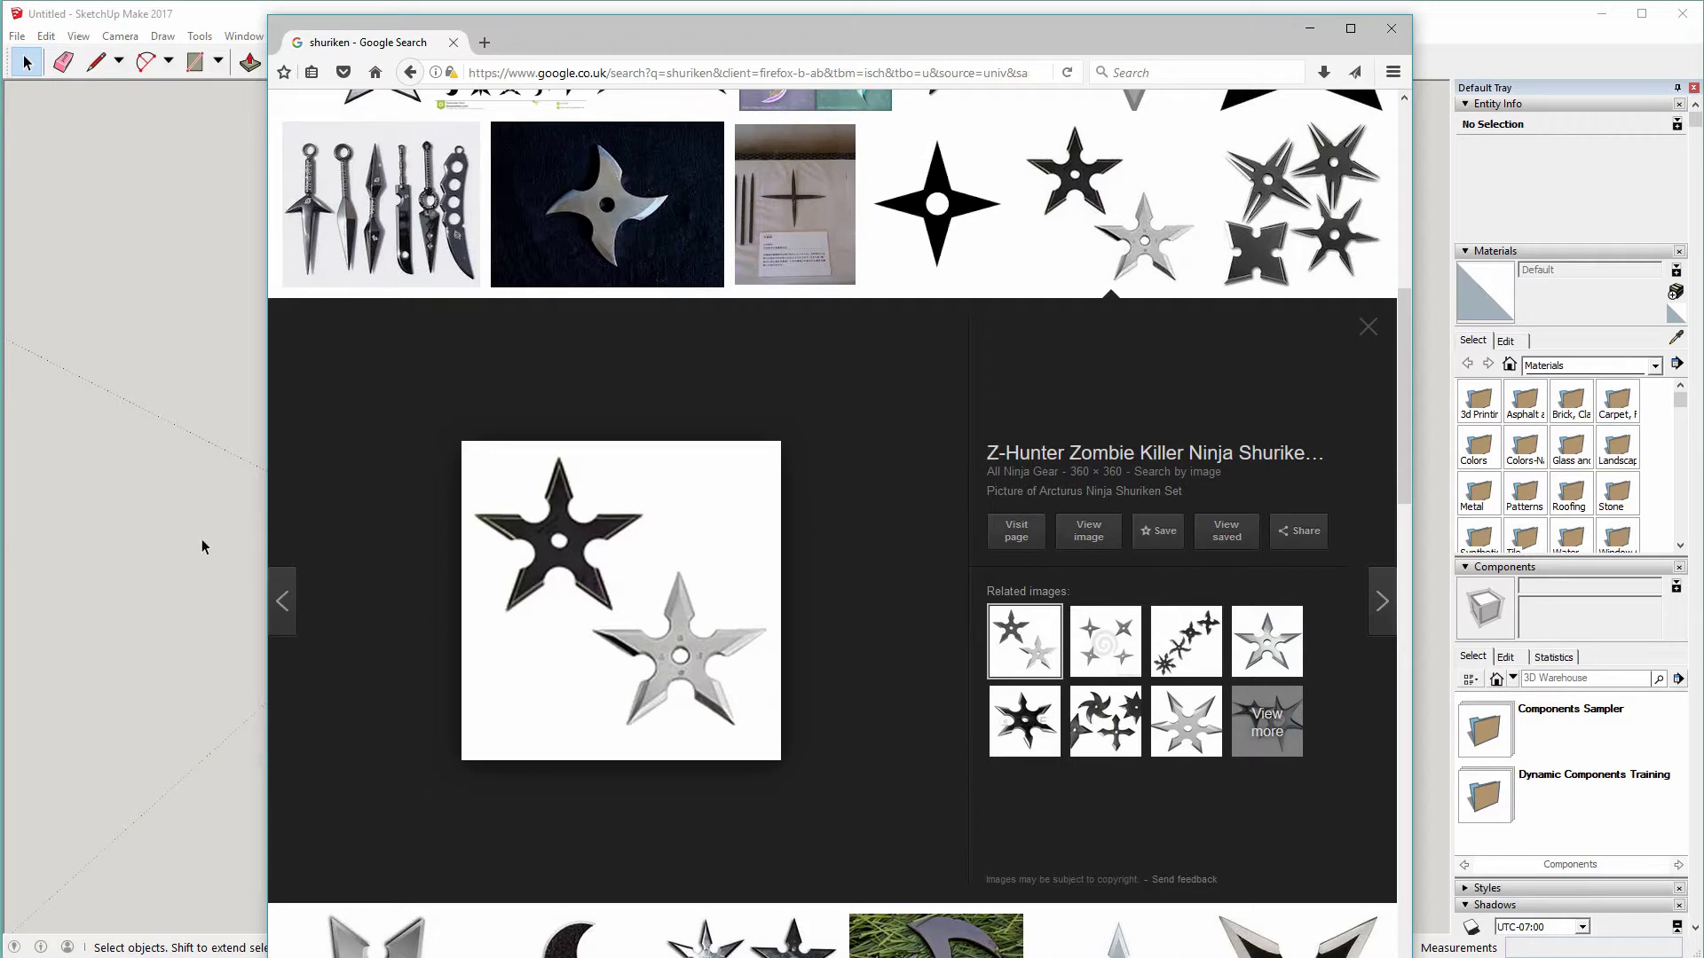
pyautogui.click(178, 494)
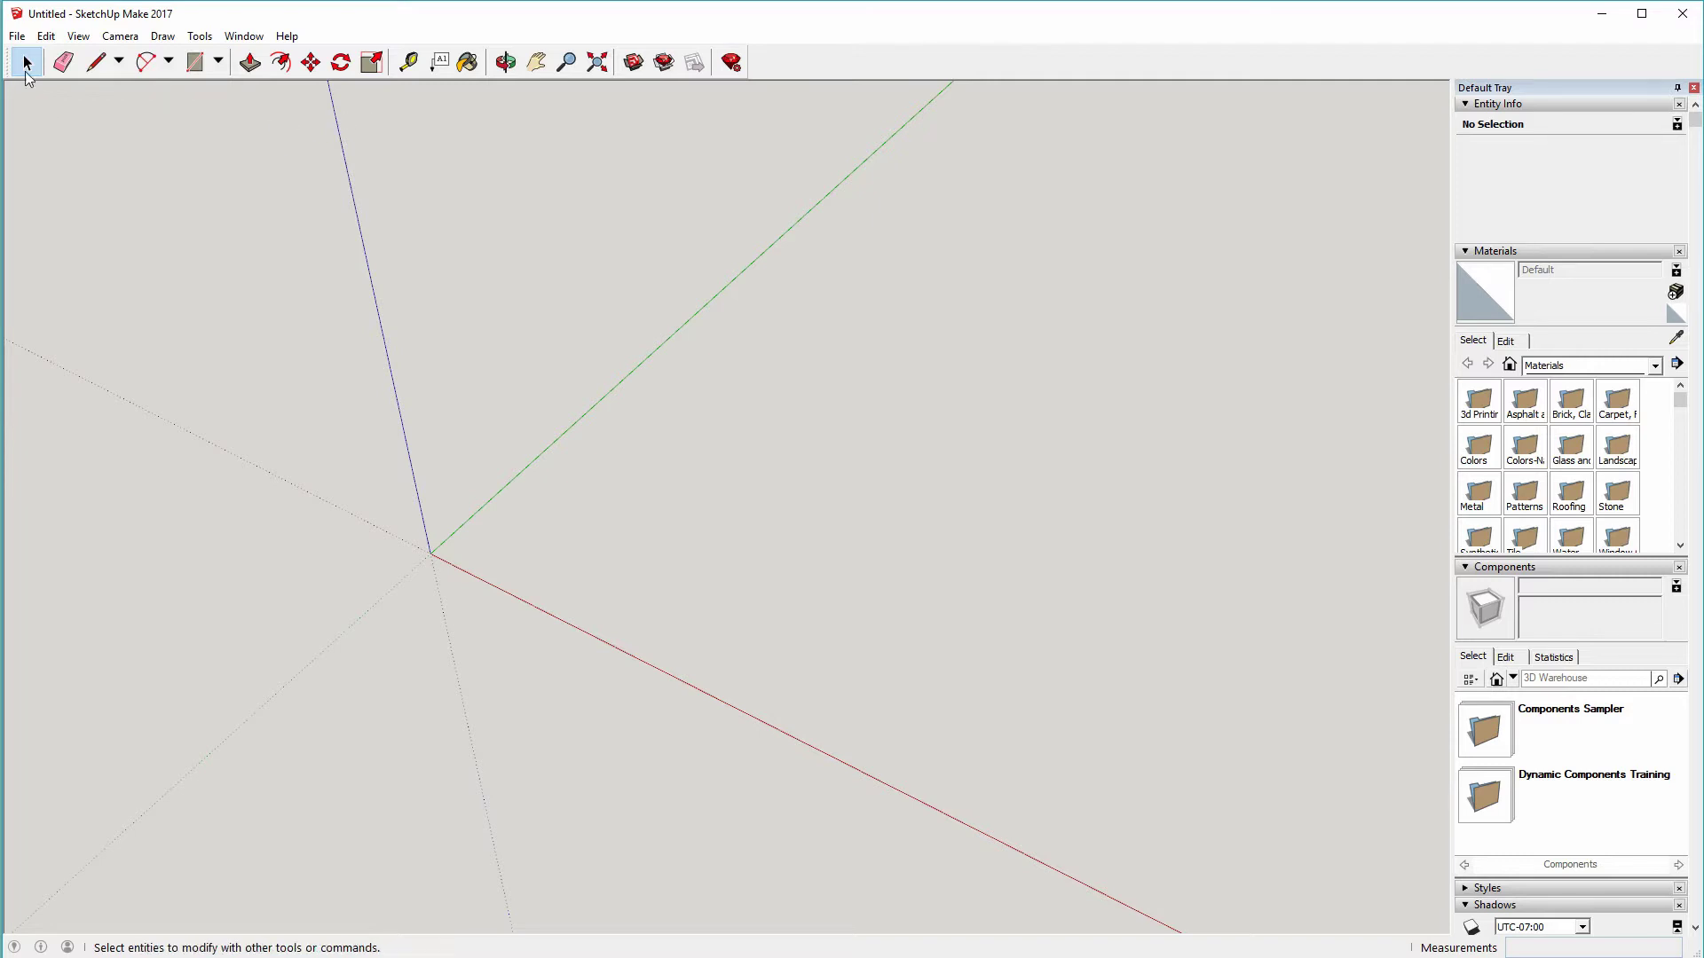
# - Enable the Large Tool Set and Views toolbars from the Toolbars list
pyautogui.click(76, 36)
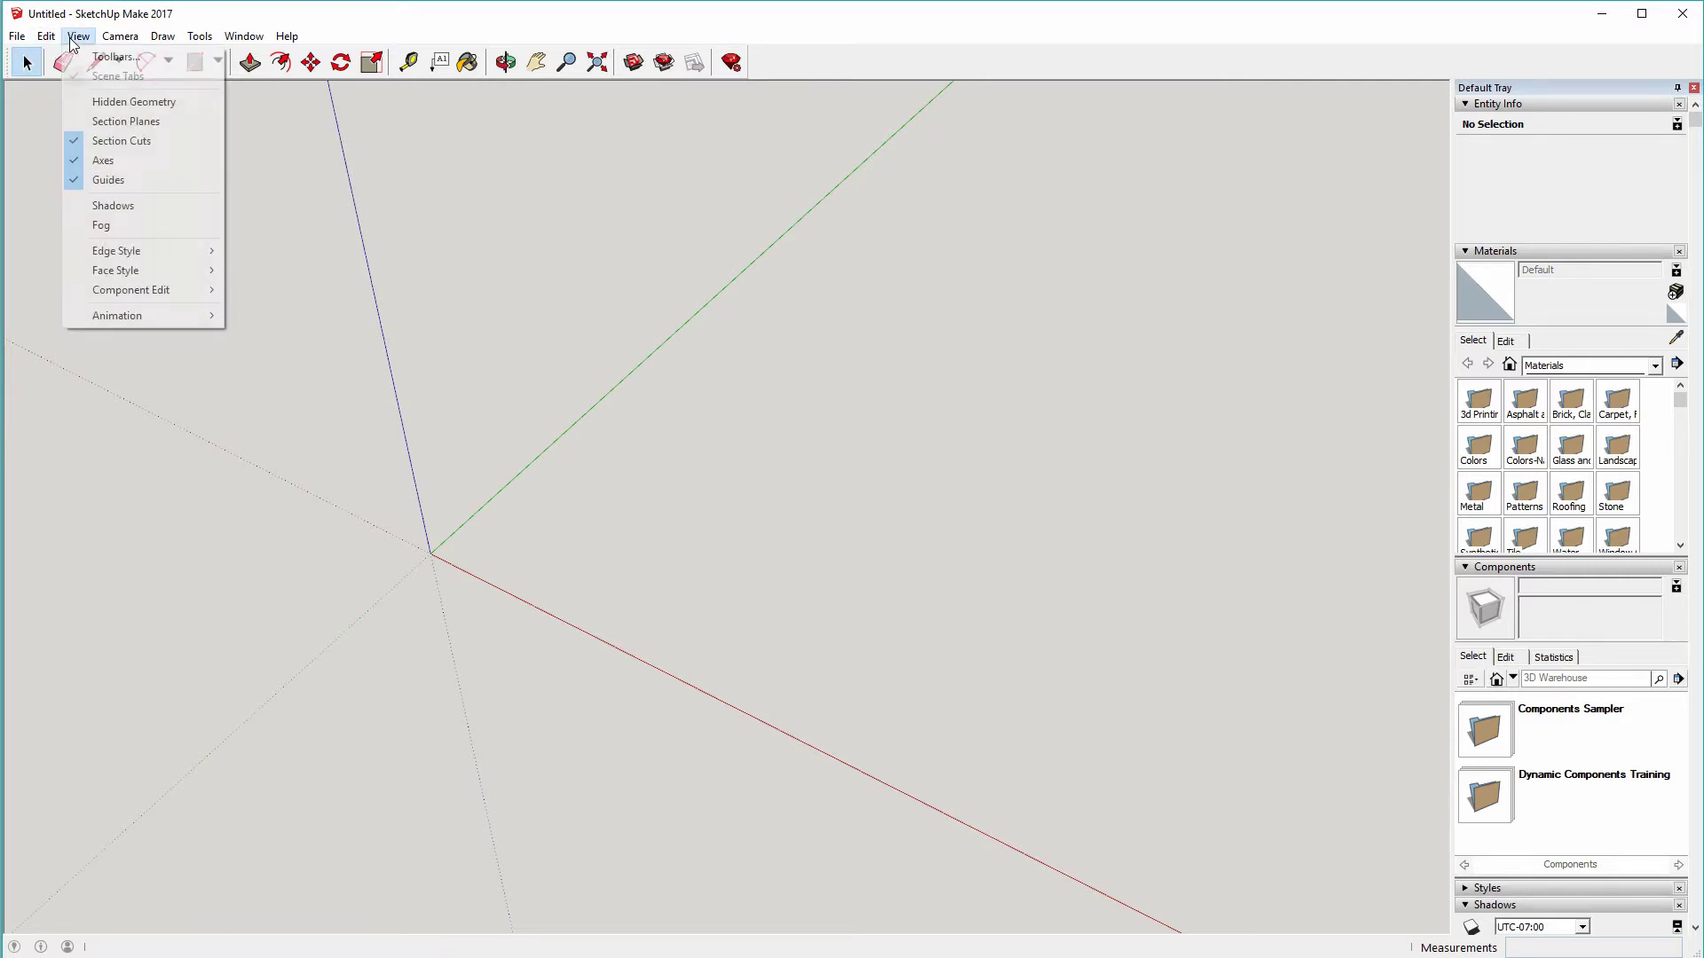
pyautogui.click(89, 59)
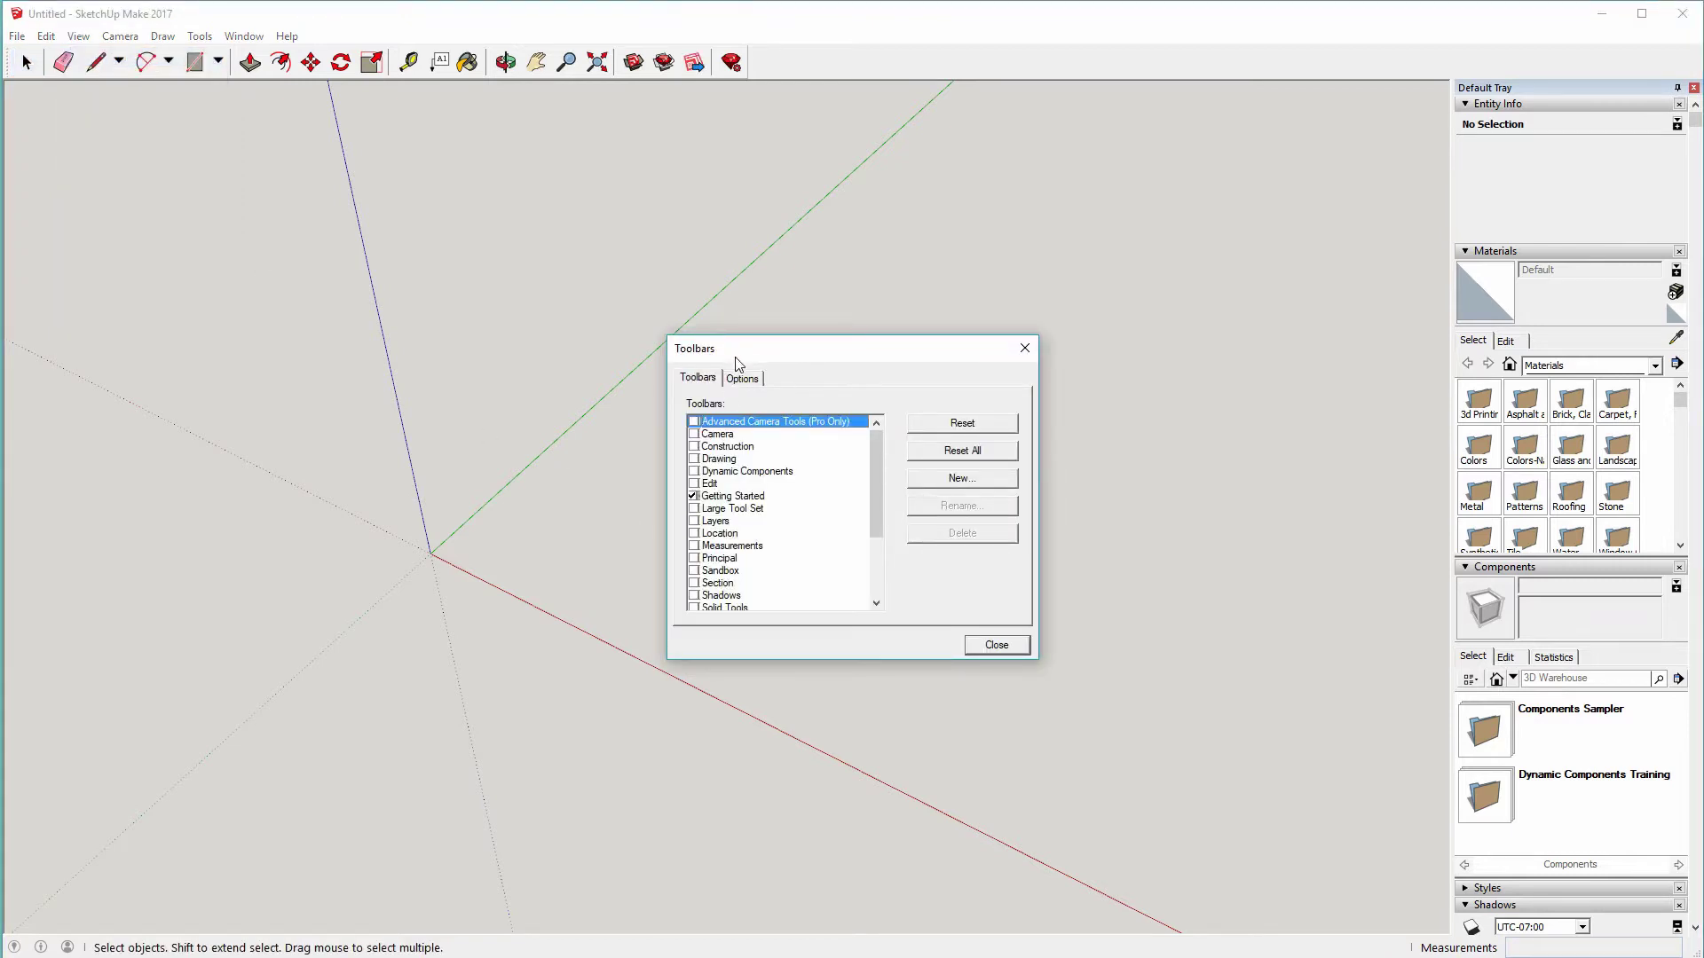
pyautogui.moveTo(736, 364); pyautogui.dragTo(678, 338)
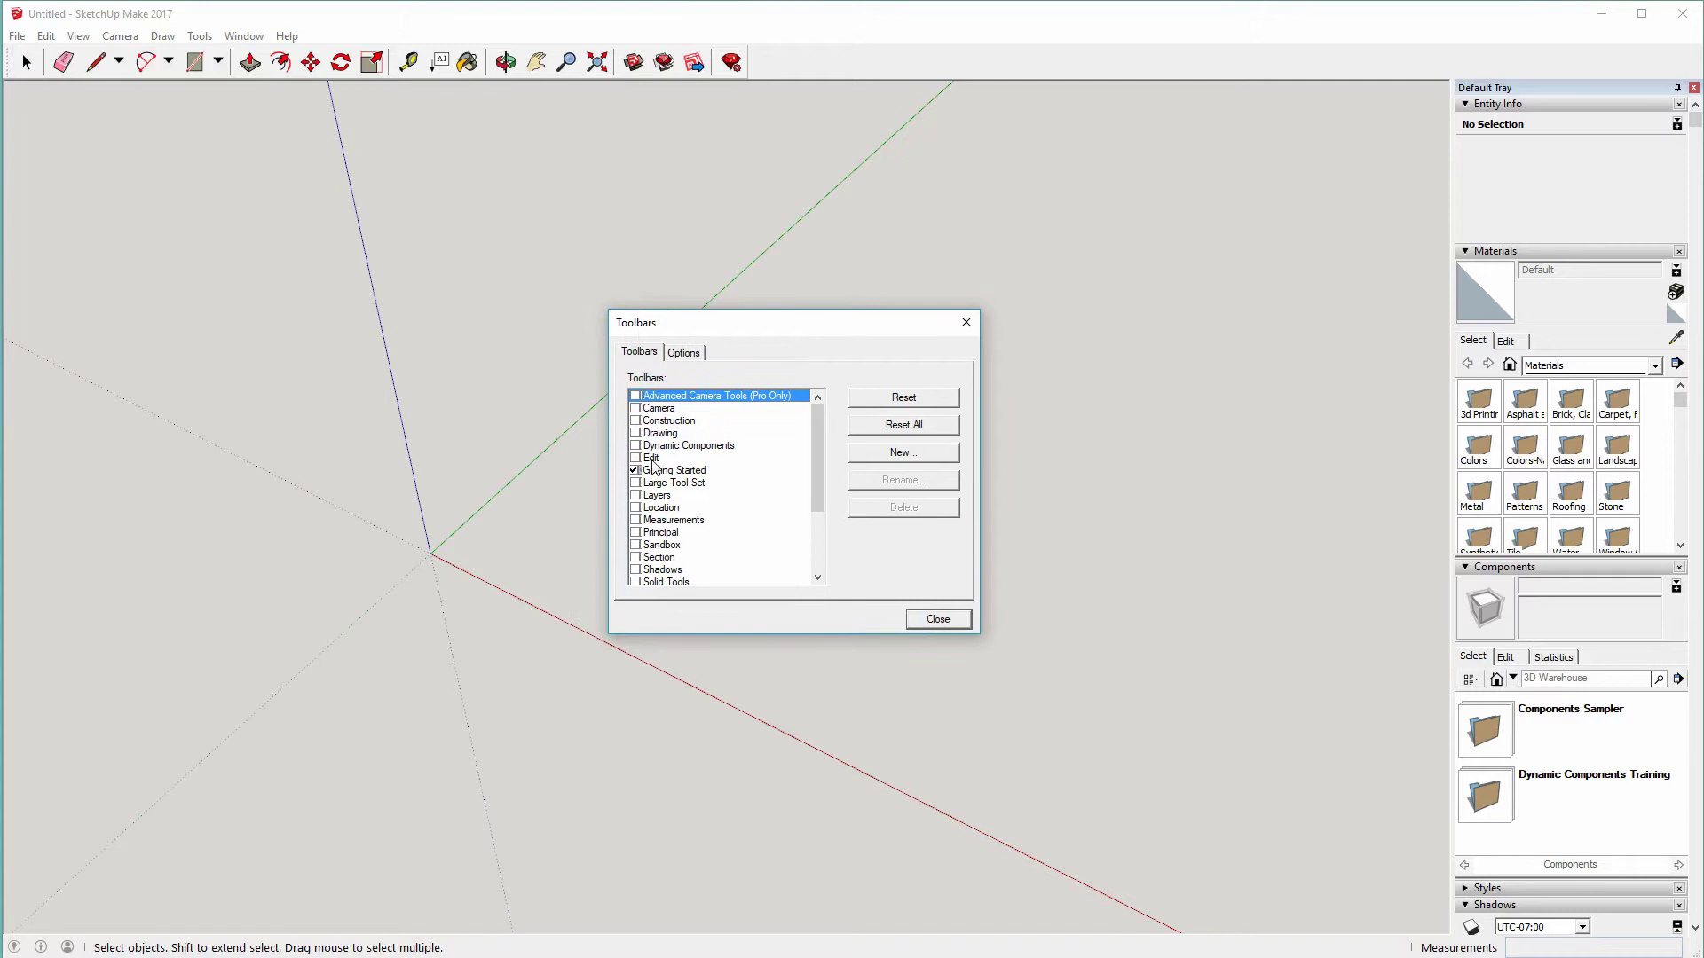
pyautogui.click(635, 482)
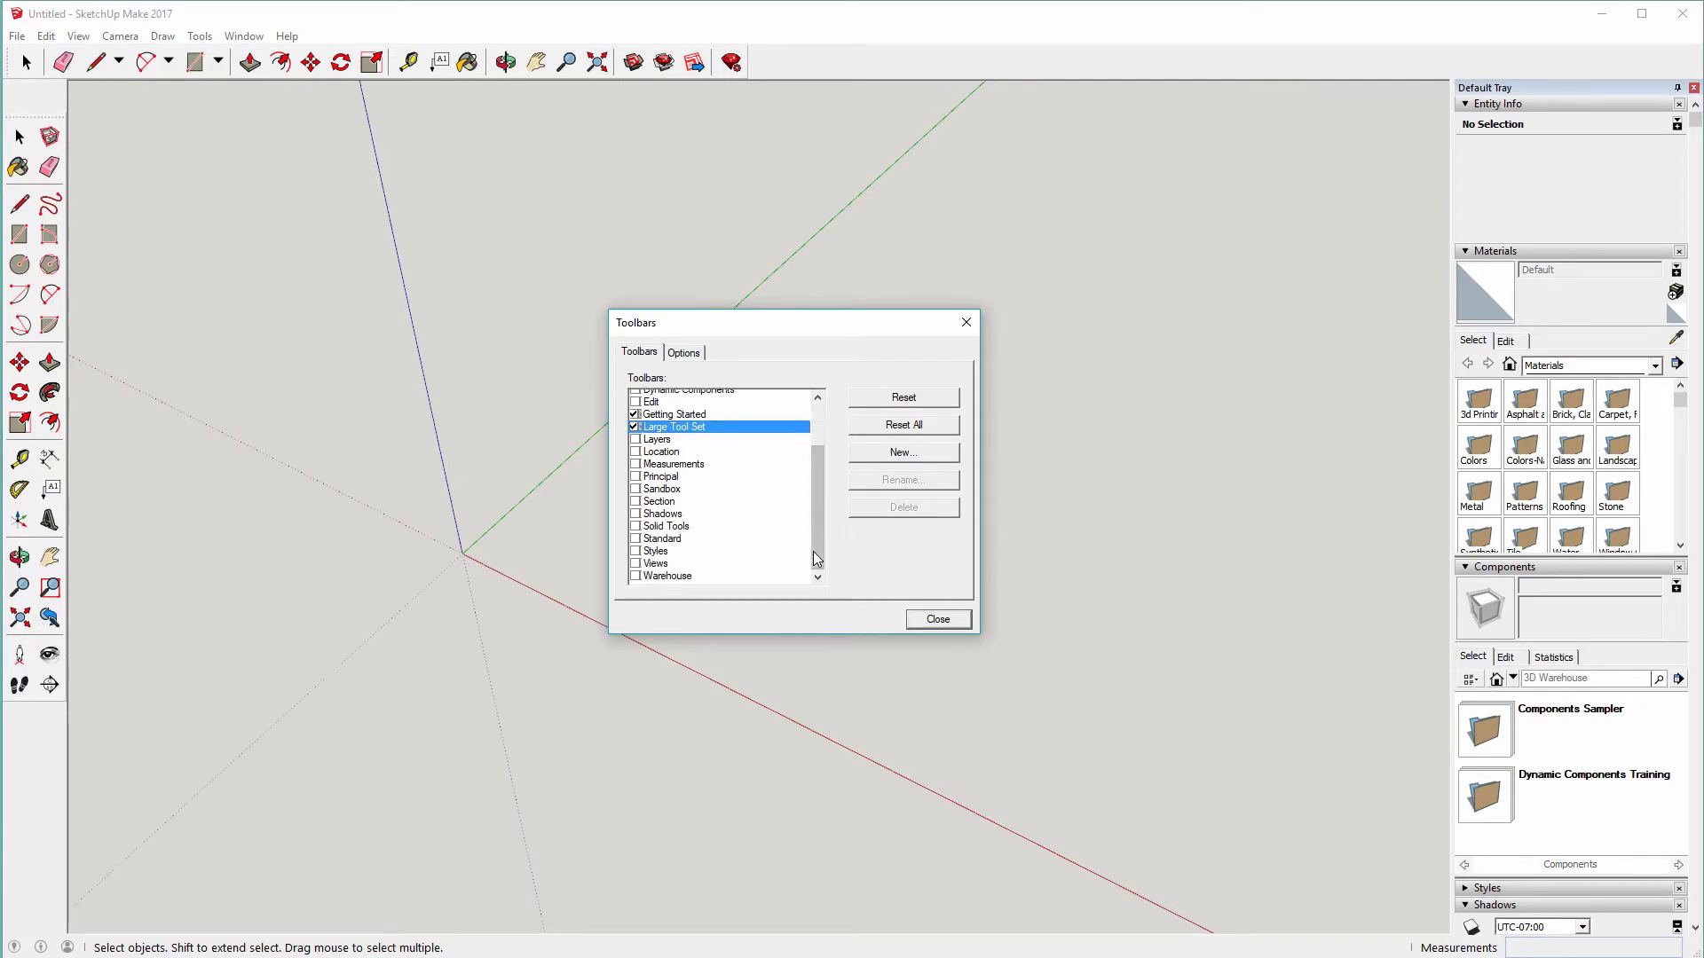
pyautogui.scroll(-2, 814, 559)
pyautogui.click(635, 557)
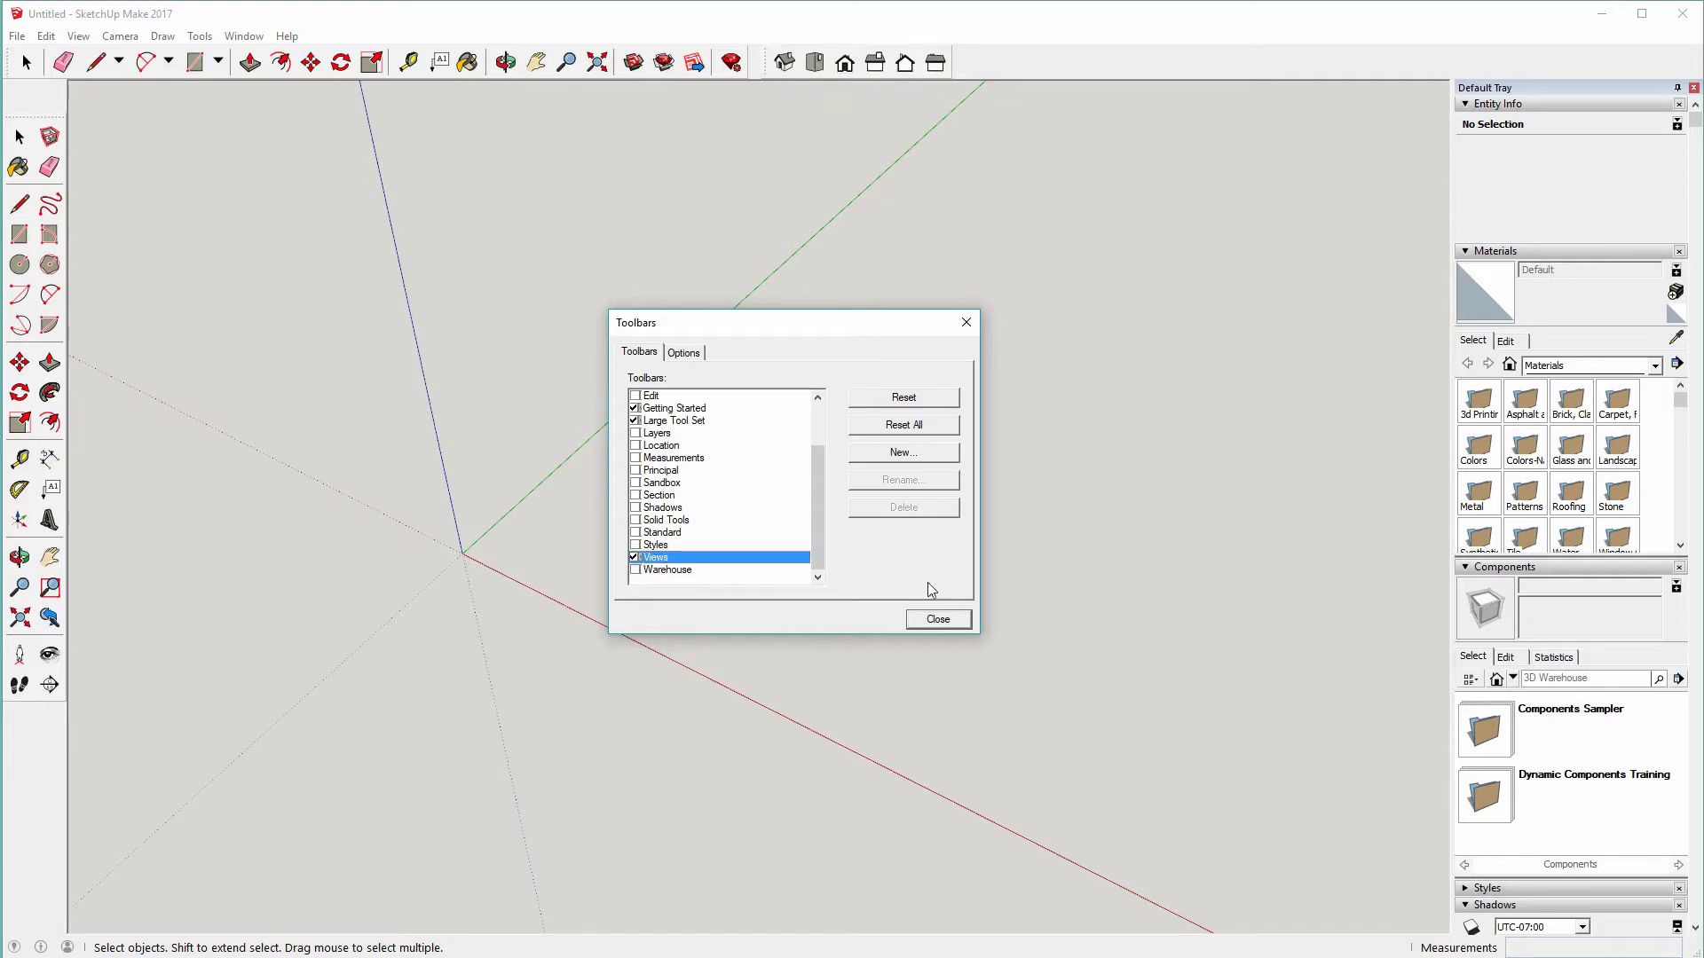
pyautogui.click(936, 620)
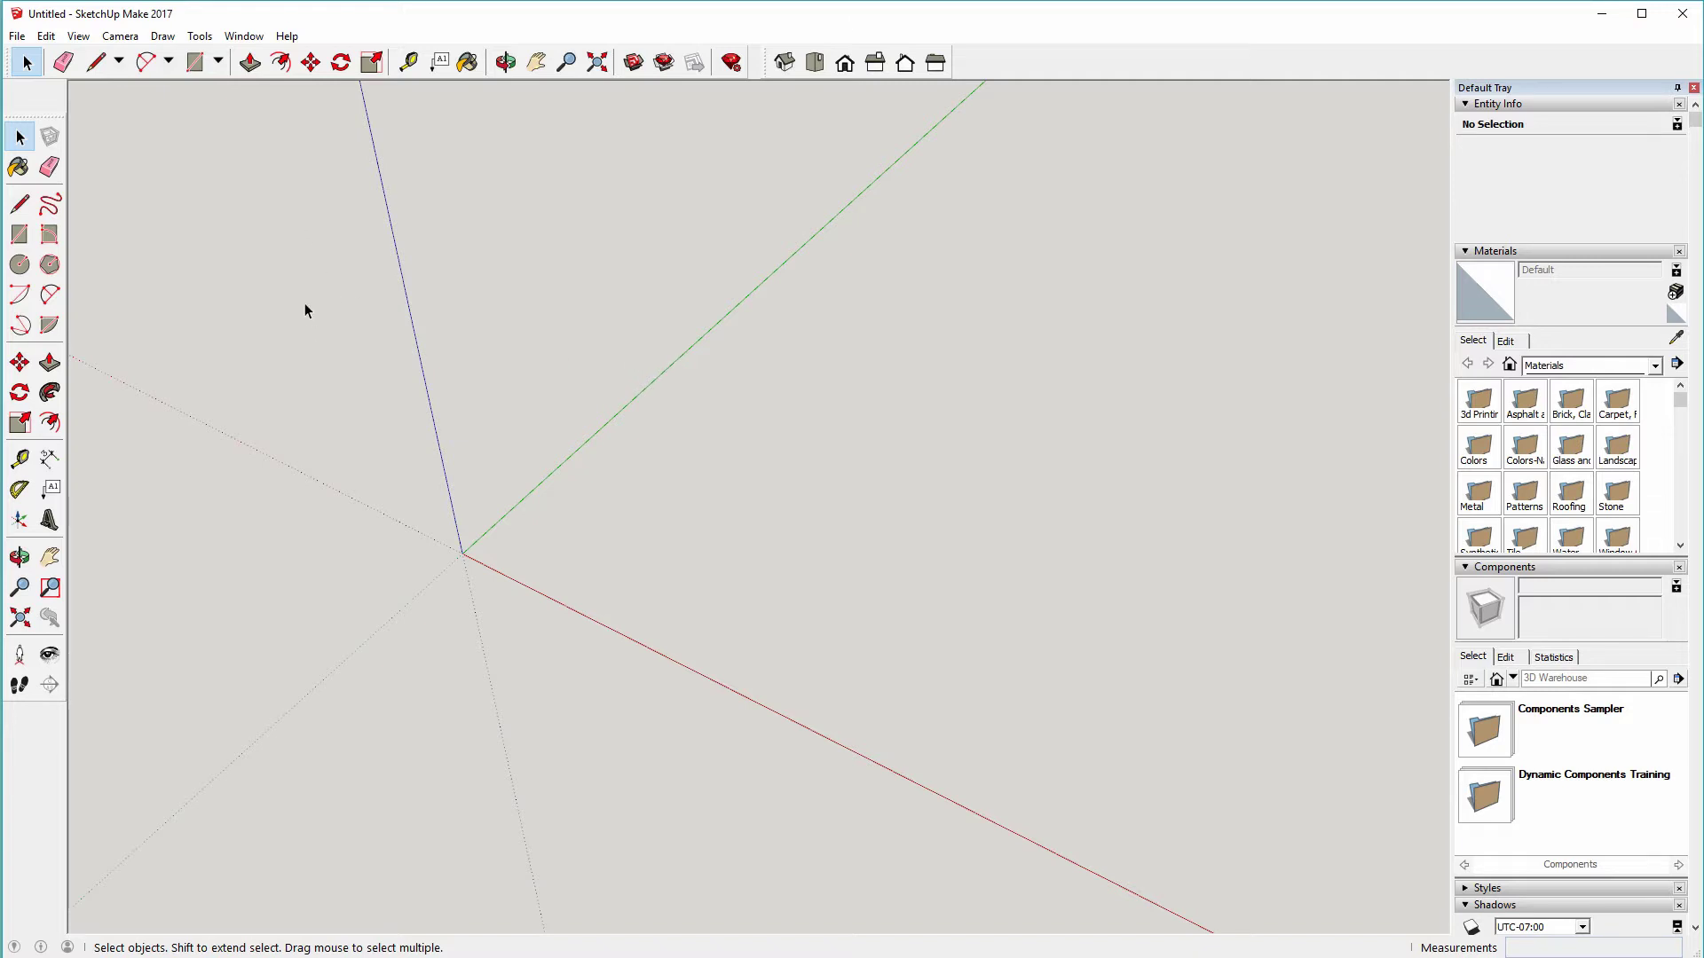
# - Switch the camera to Parallel Projection and the Top view
pyautogui.click(105, 37)
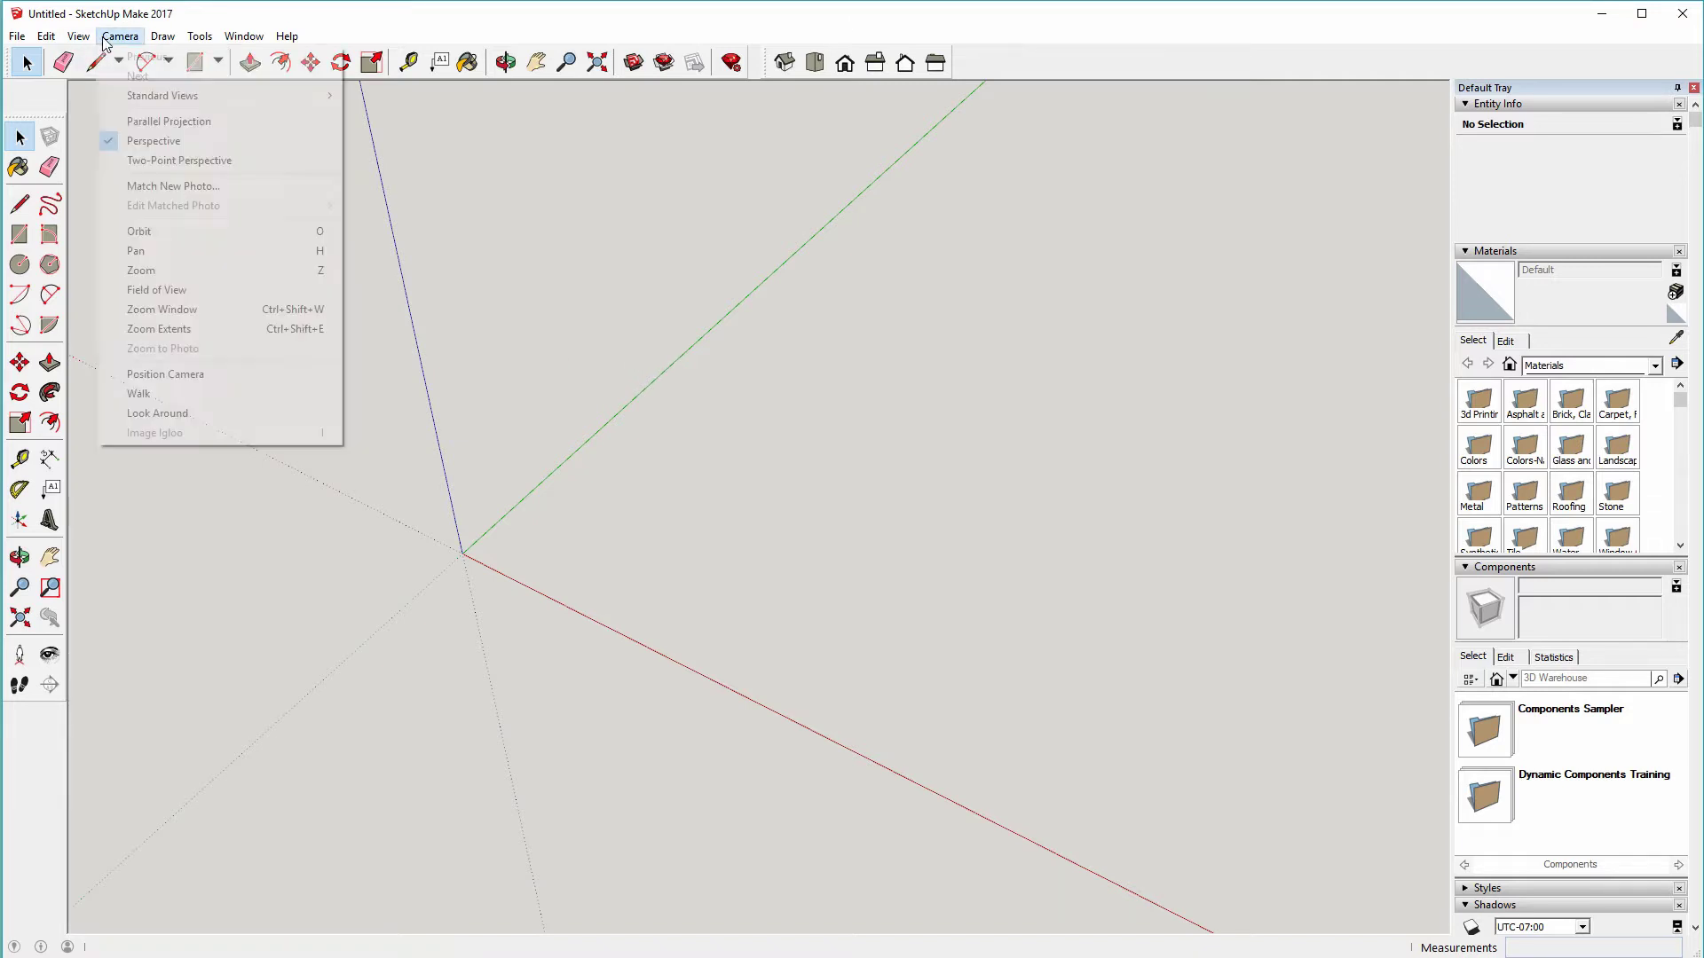
pyautogui.click(157, 142)
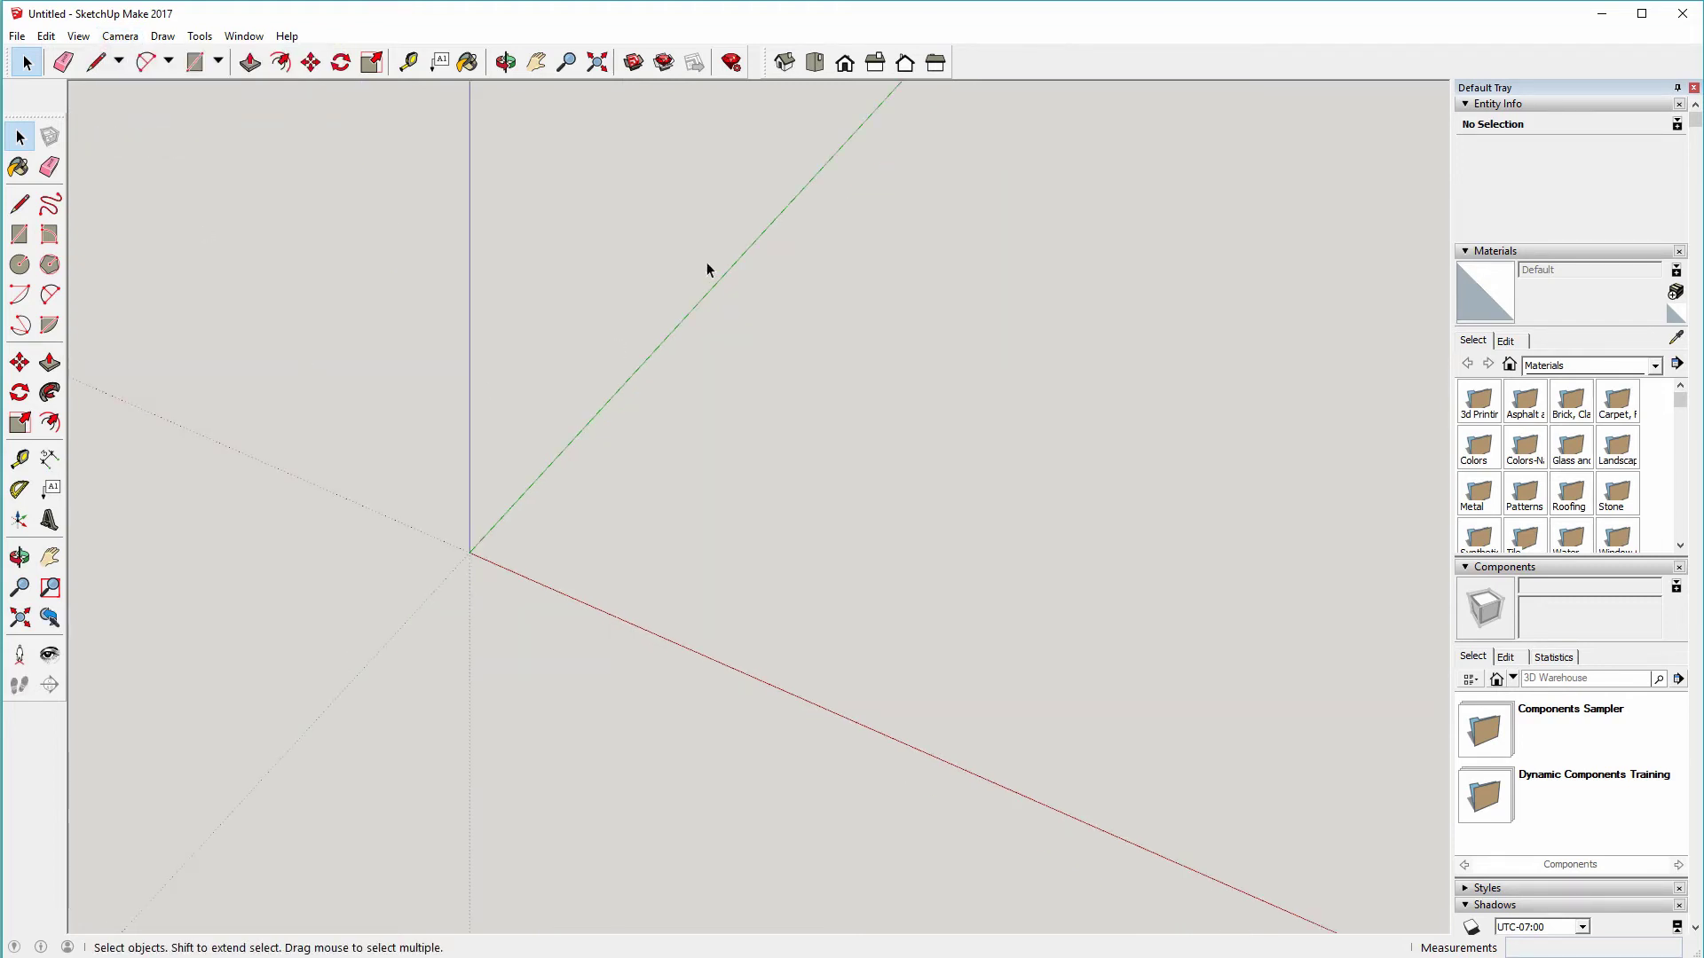
pyautogui.click(815, 63)
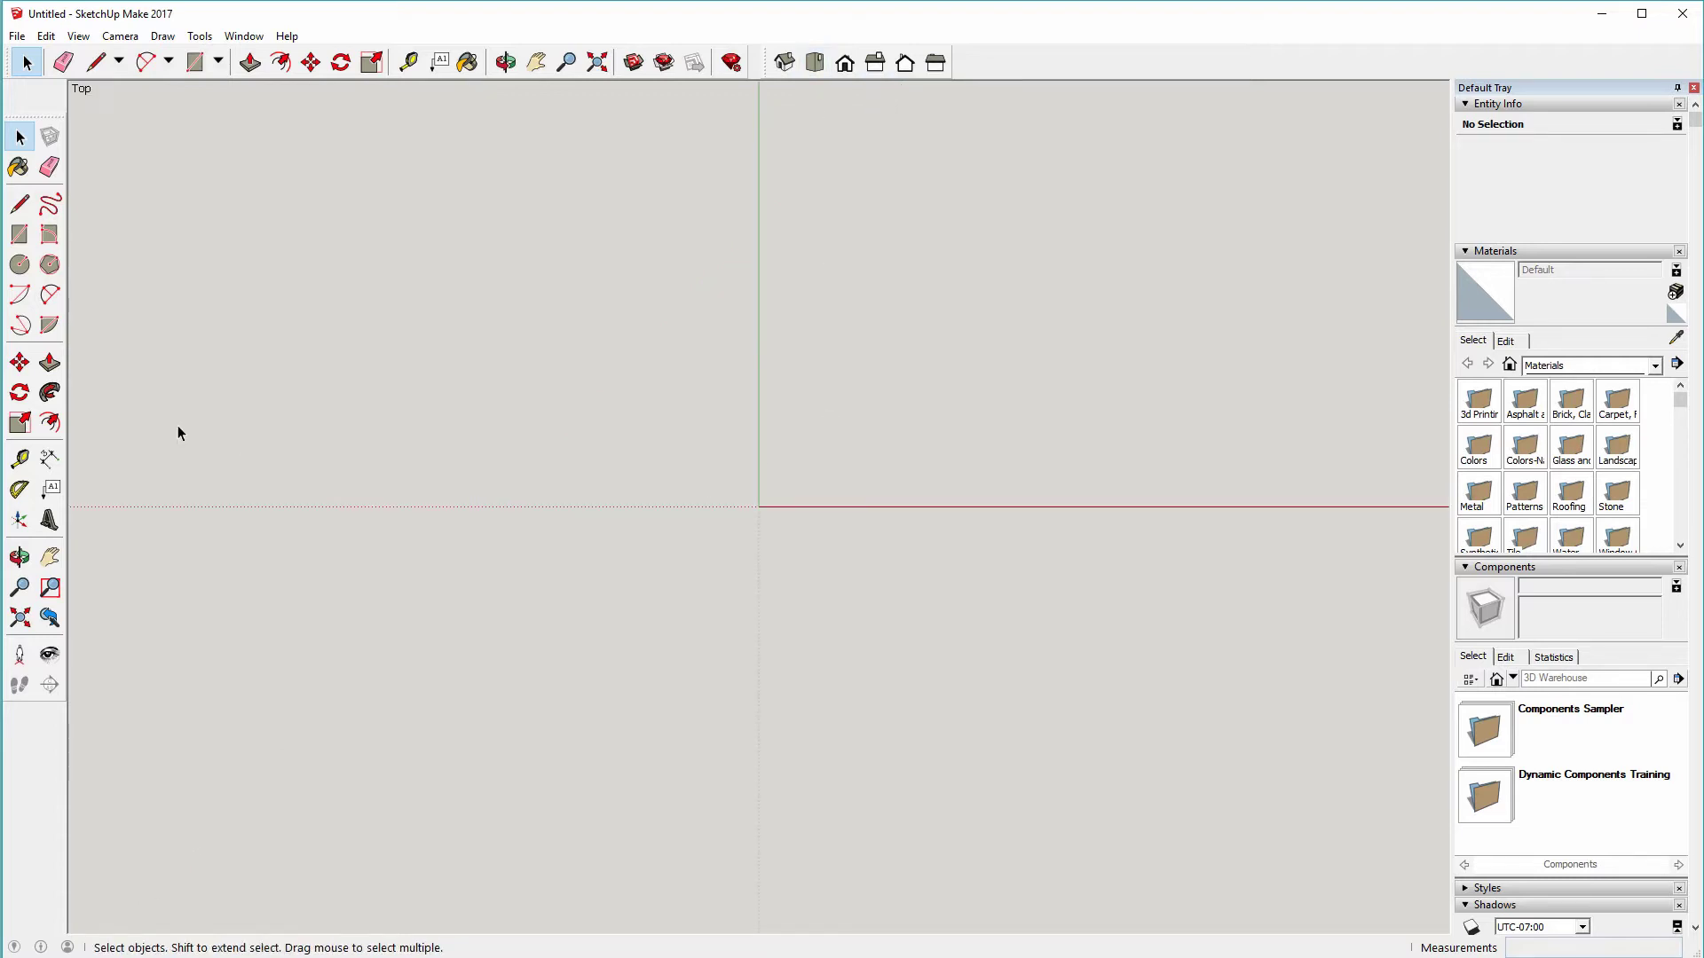
# - Draw an 11 mm radius circle centred on the origin and zoom in on it
pyautogui.click(19, 264)
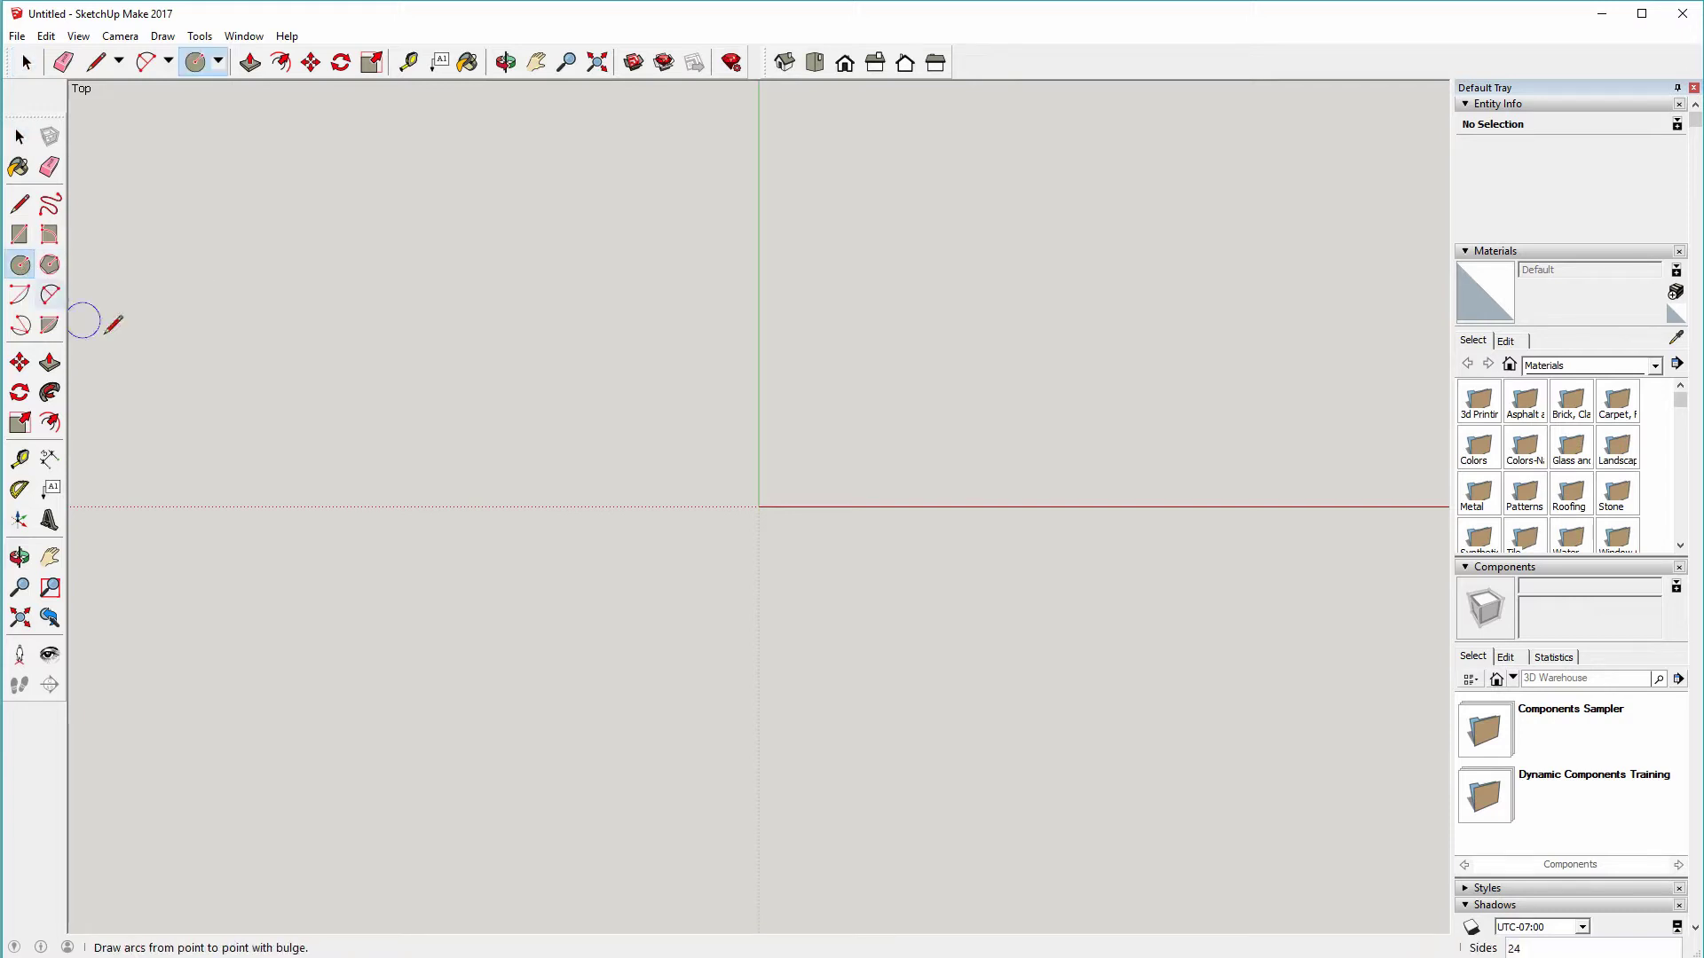
pyautogui.click(758, 506)
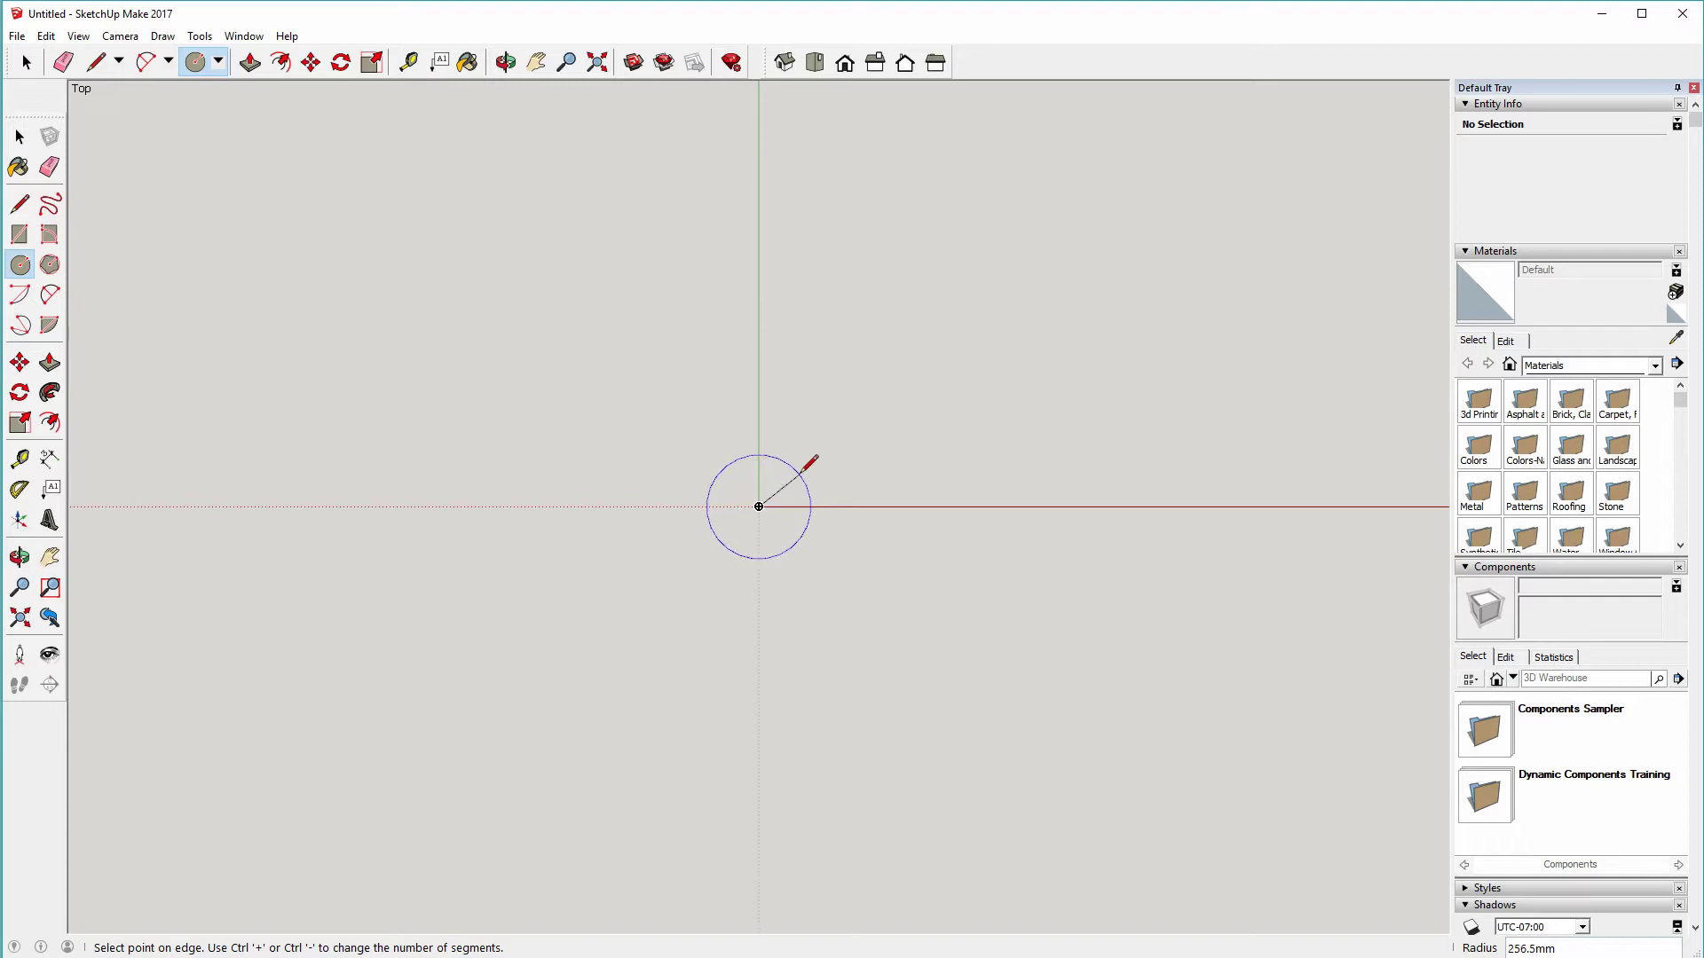
pyautogui.write('11')
pyautogui.press('Return')
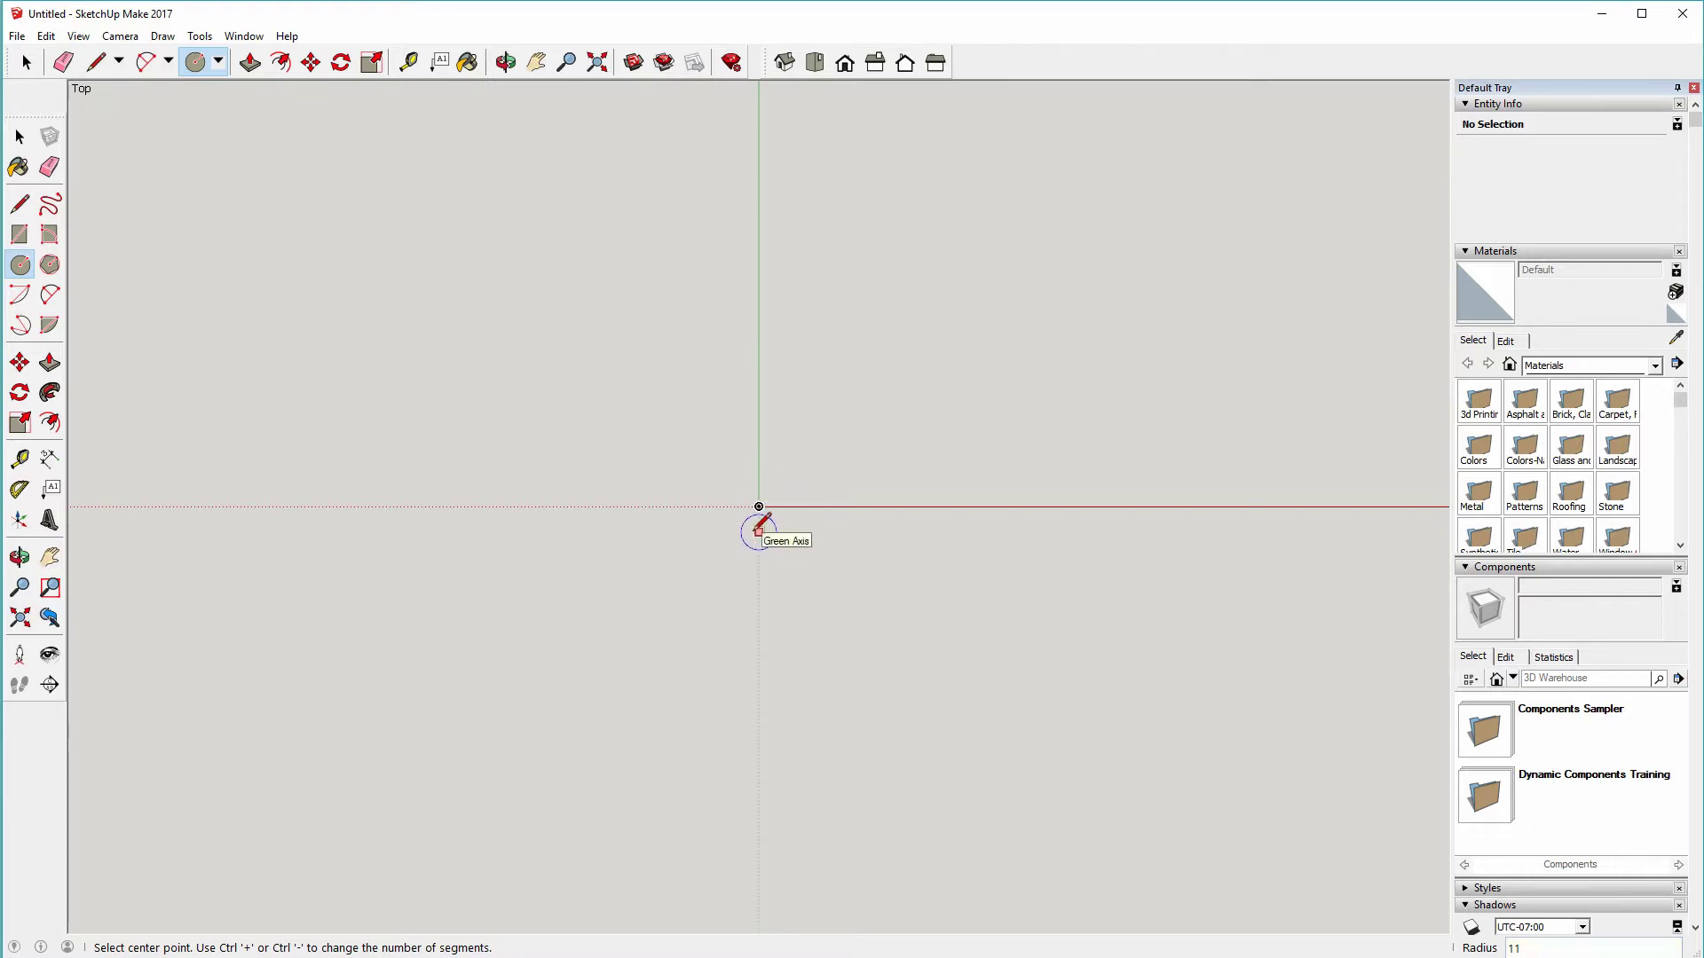
pyautogui.press('space')
pyautogui.scroll(1, 757, 526)
pyautogui.scroll(4, 757, 526)
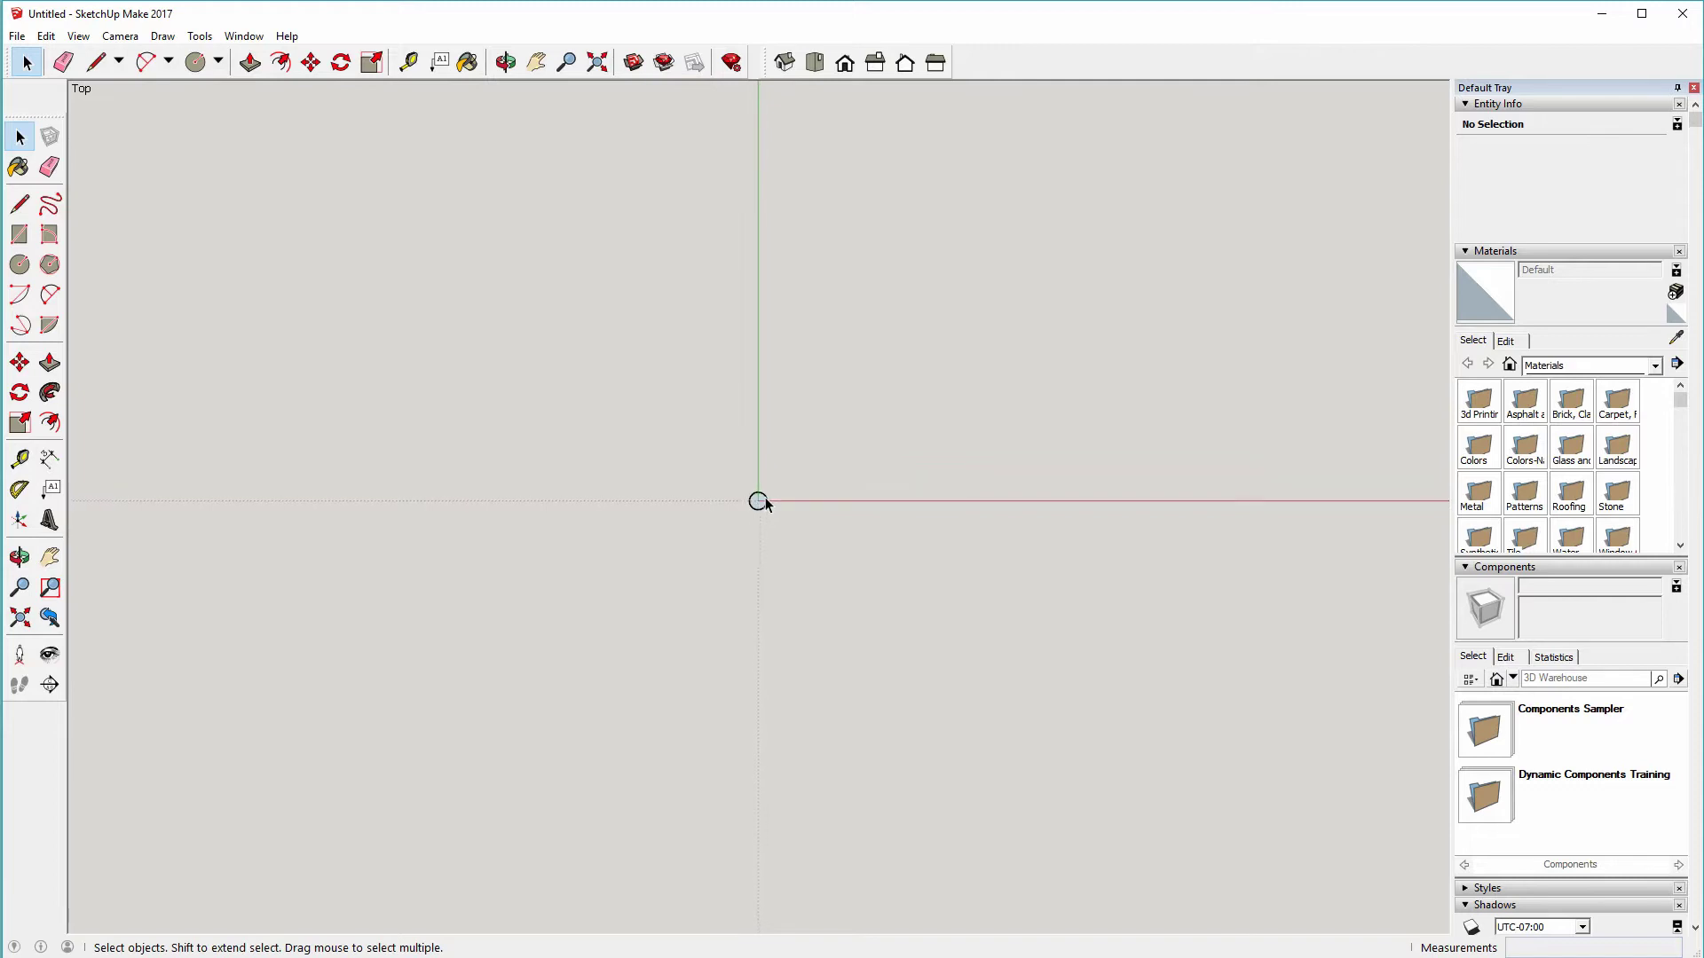
pyautogui.scroll(1, 755, 515)
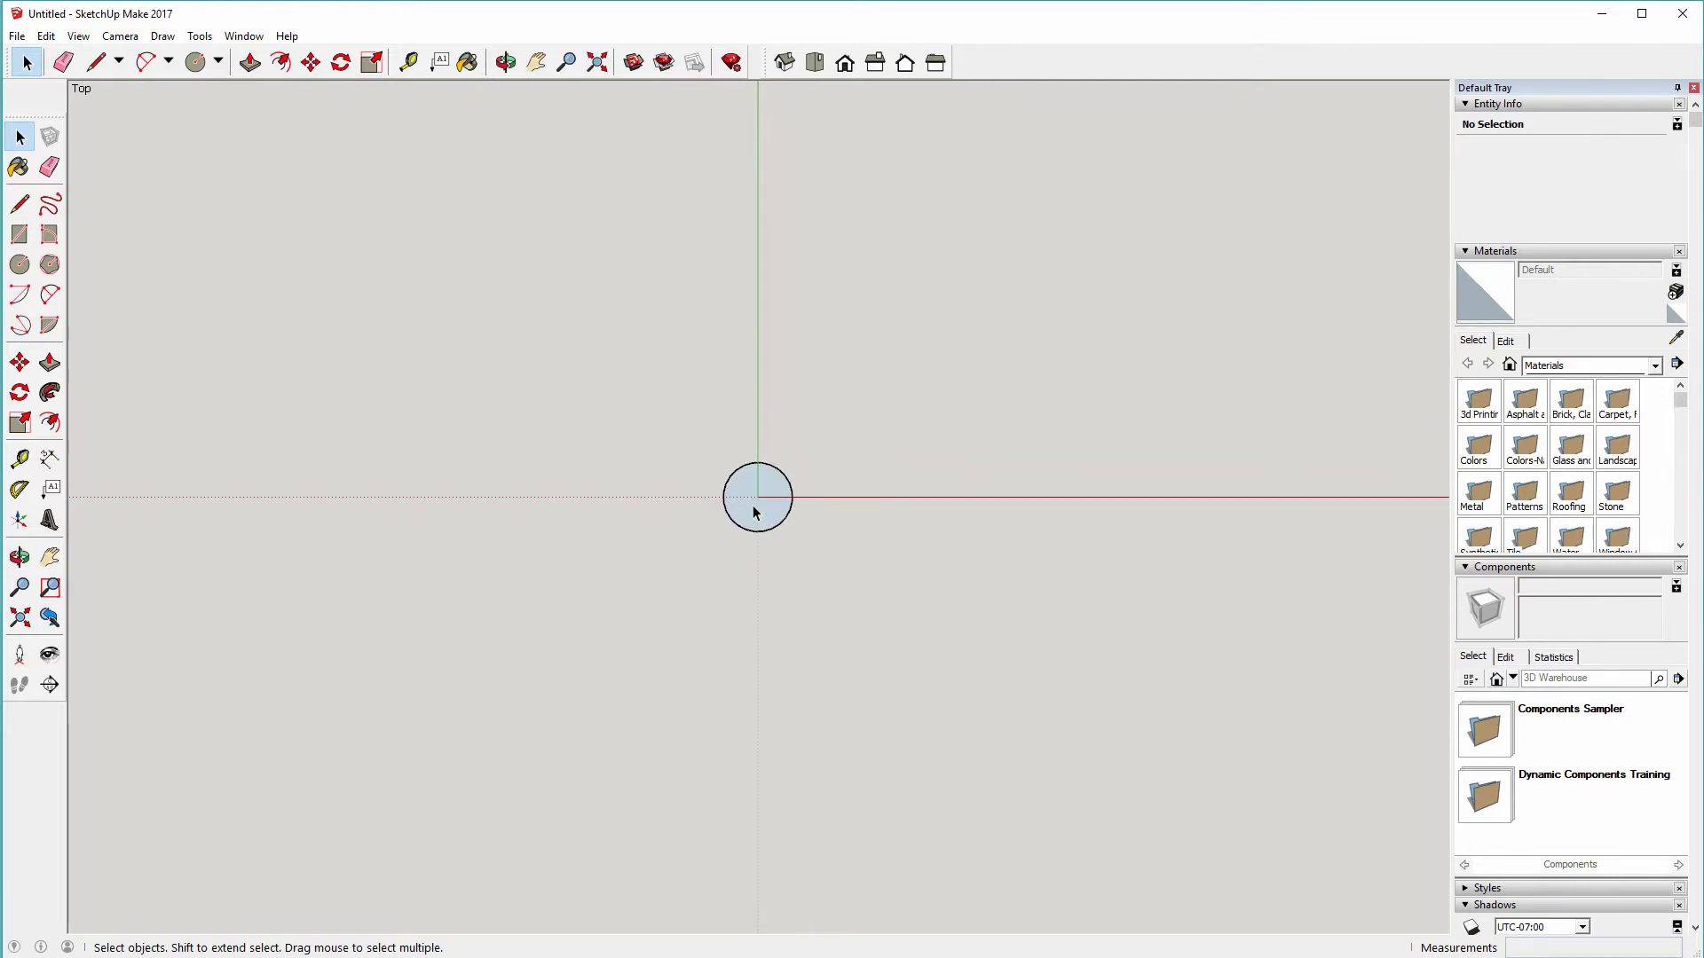
pyautogui.scroll(1, 755, 512)
pyautogui.scroll(2, 755, 512)
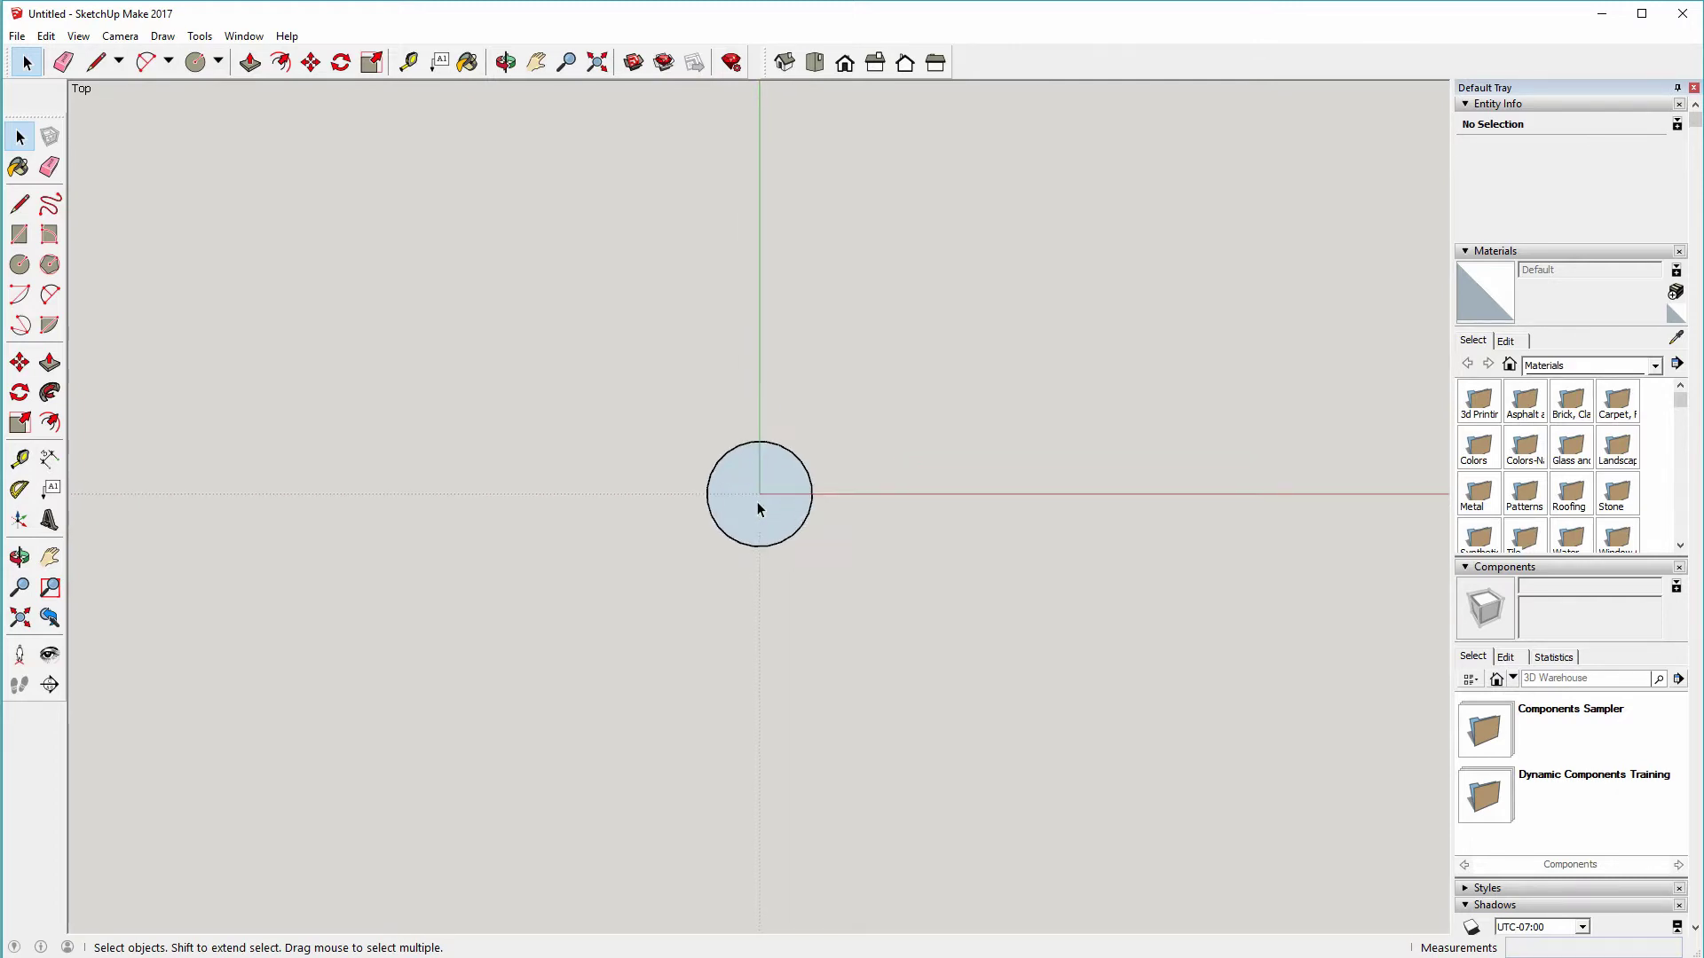
pyautogui.scroll(-1, 762, 495)
pyautogui.scroll(-1, 763, 494)
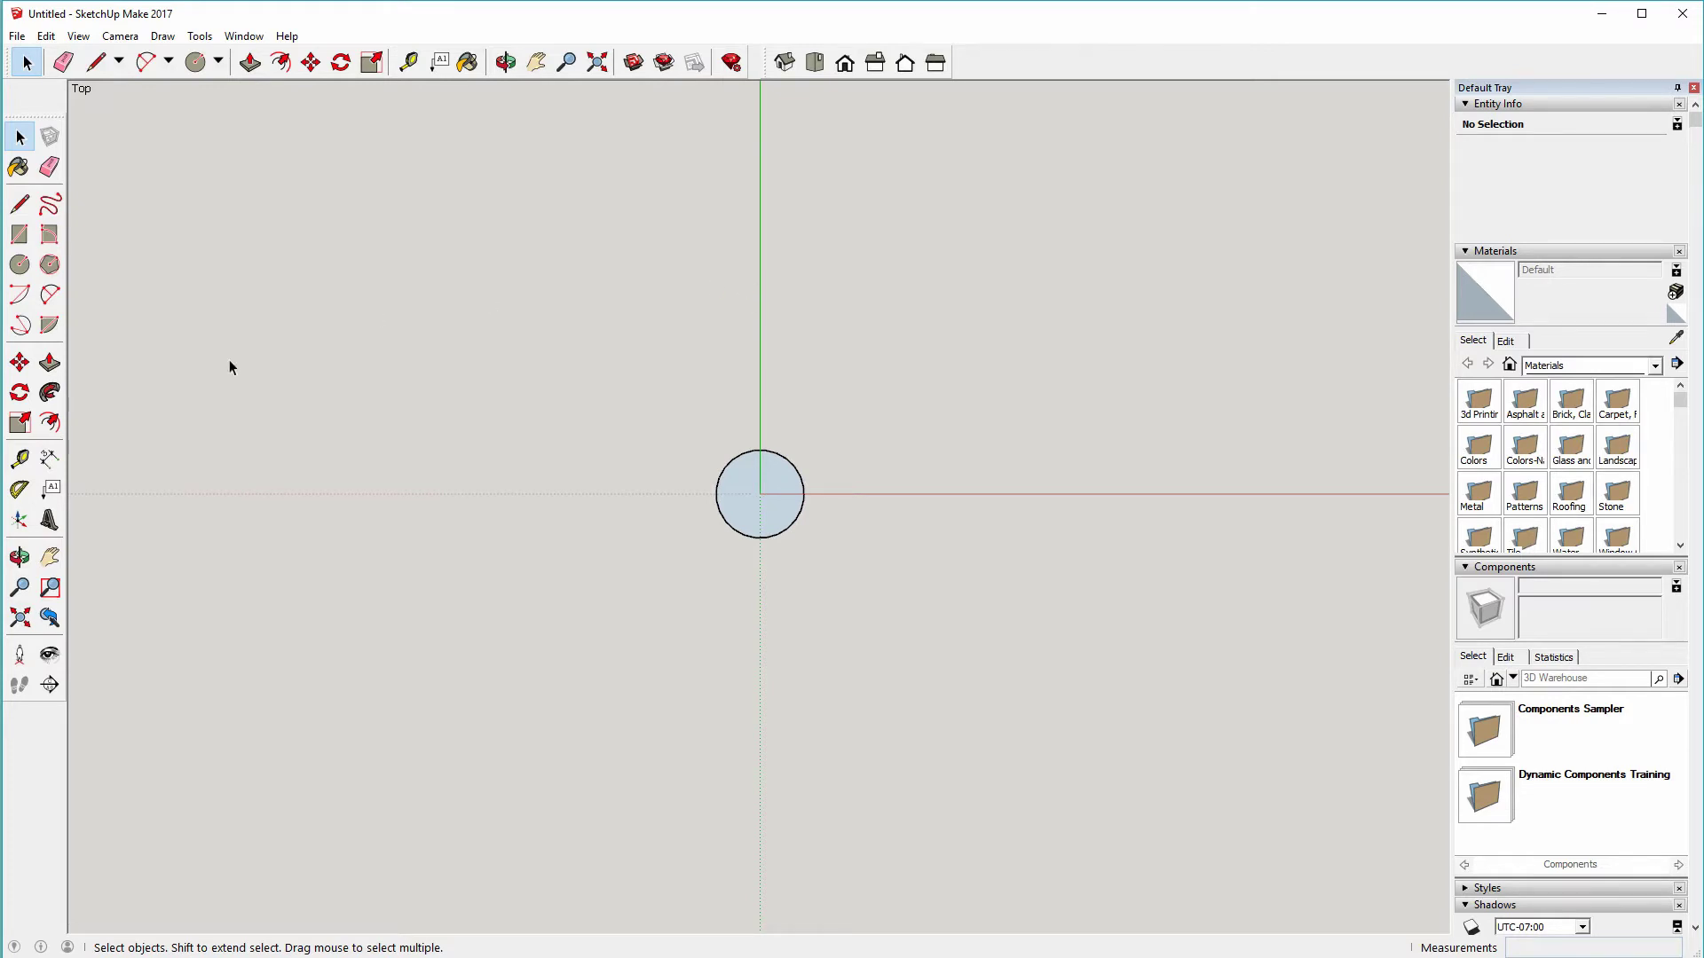
# - Place a Protractor guide through the origin at 72° from the green axis
pyautogui.click(19, 491)
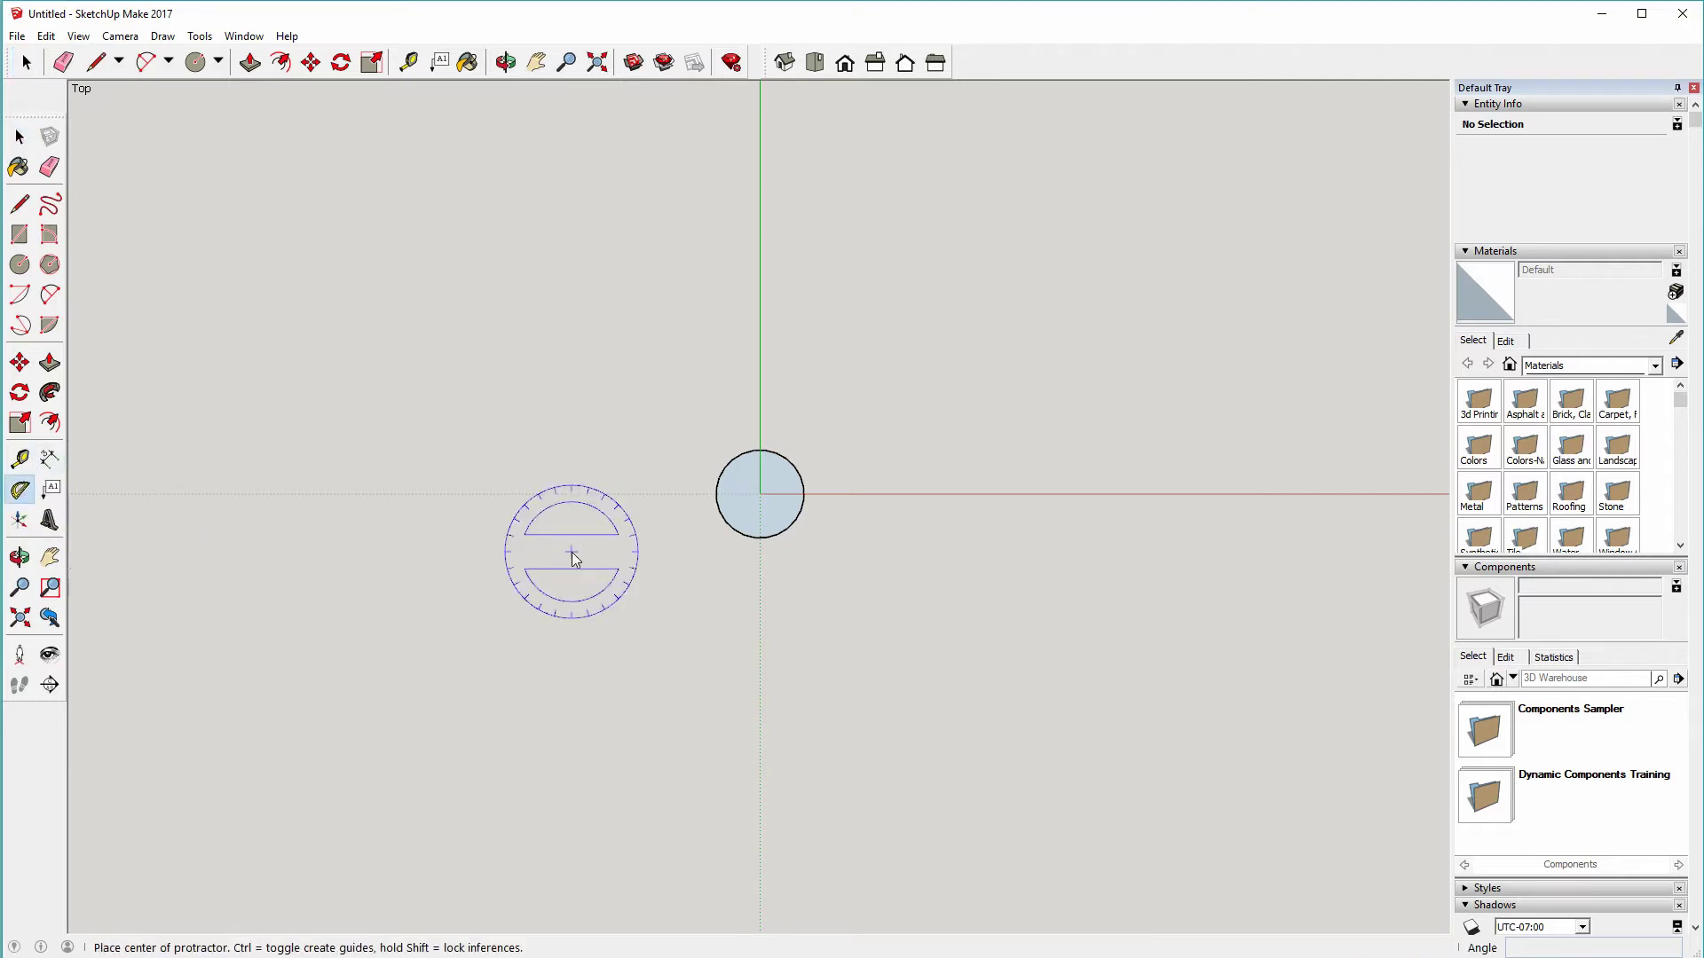
pyautogui.click(760, 494)
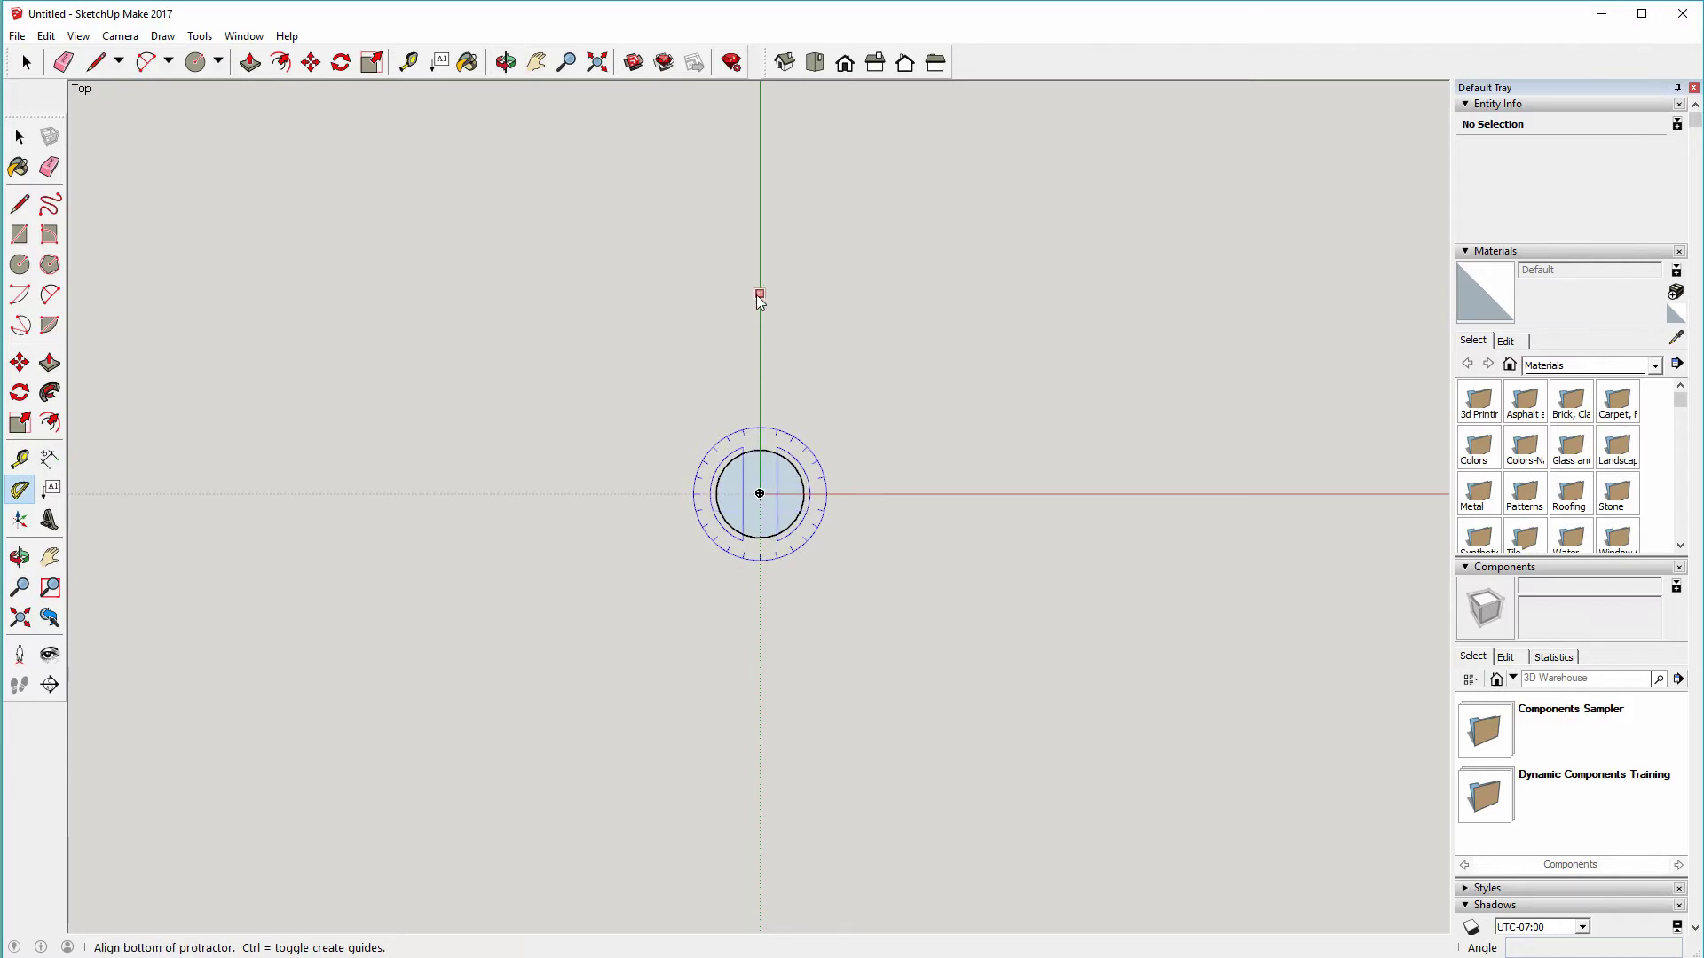
pyautogui.click(759, 199)
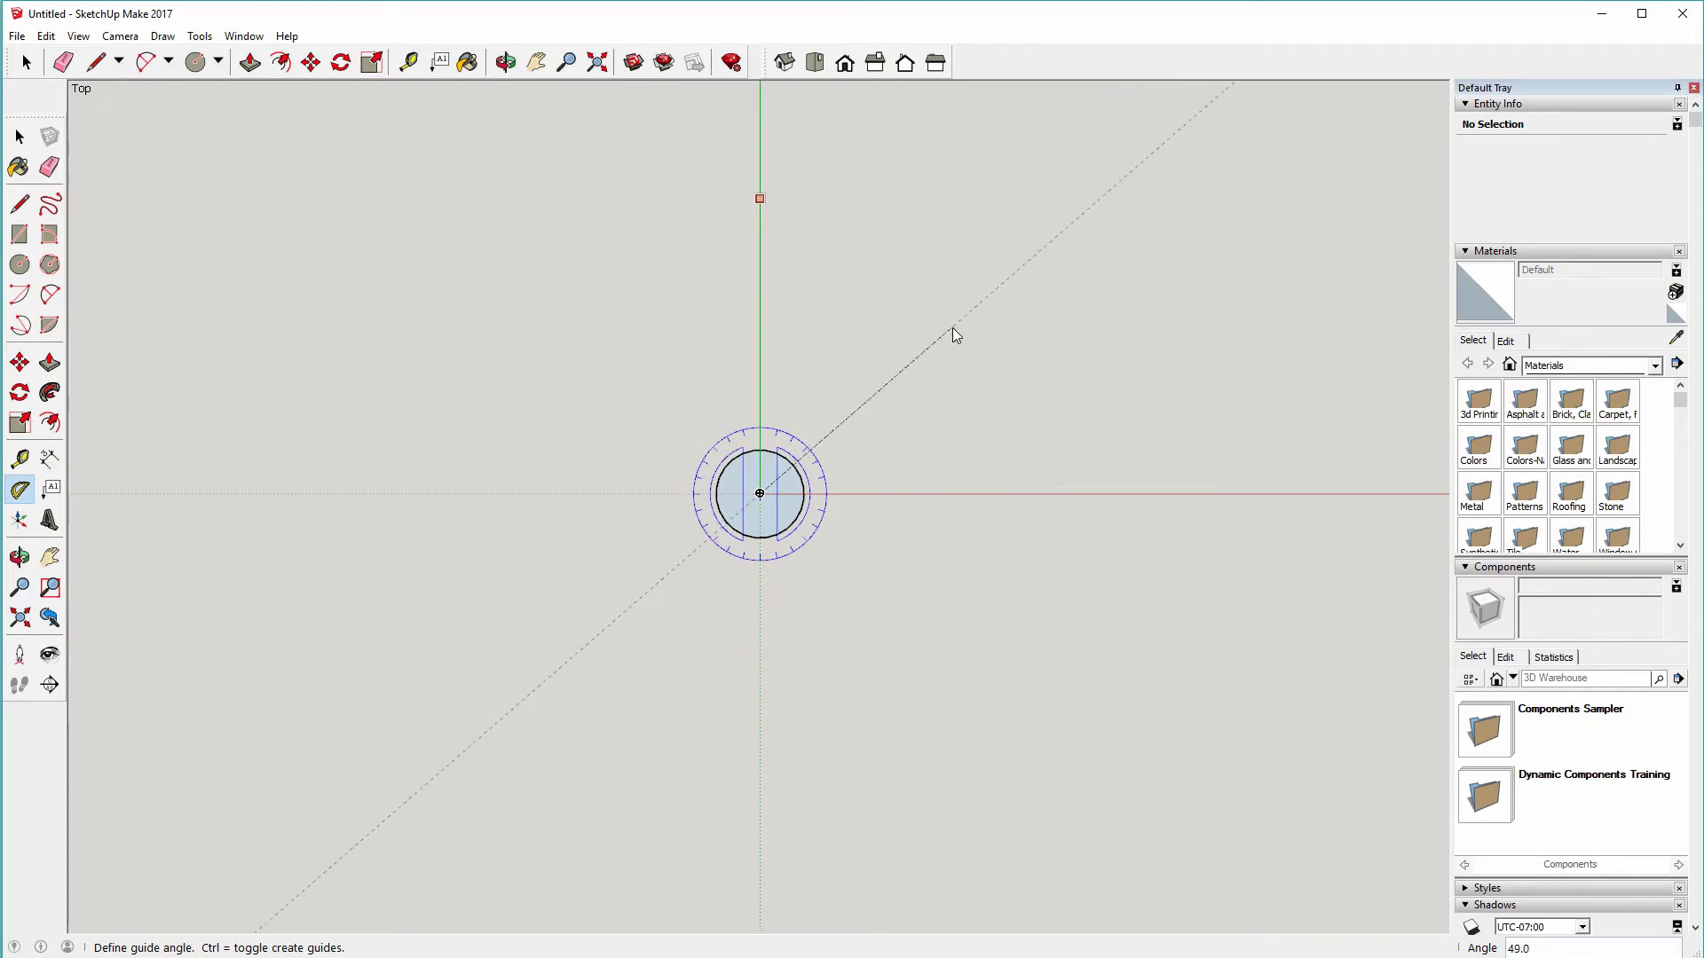
pyautogui.write('72')
pyautogui.press('Return')
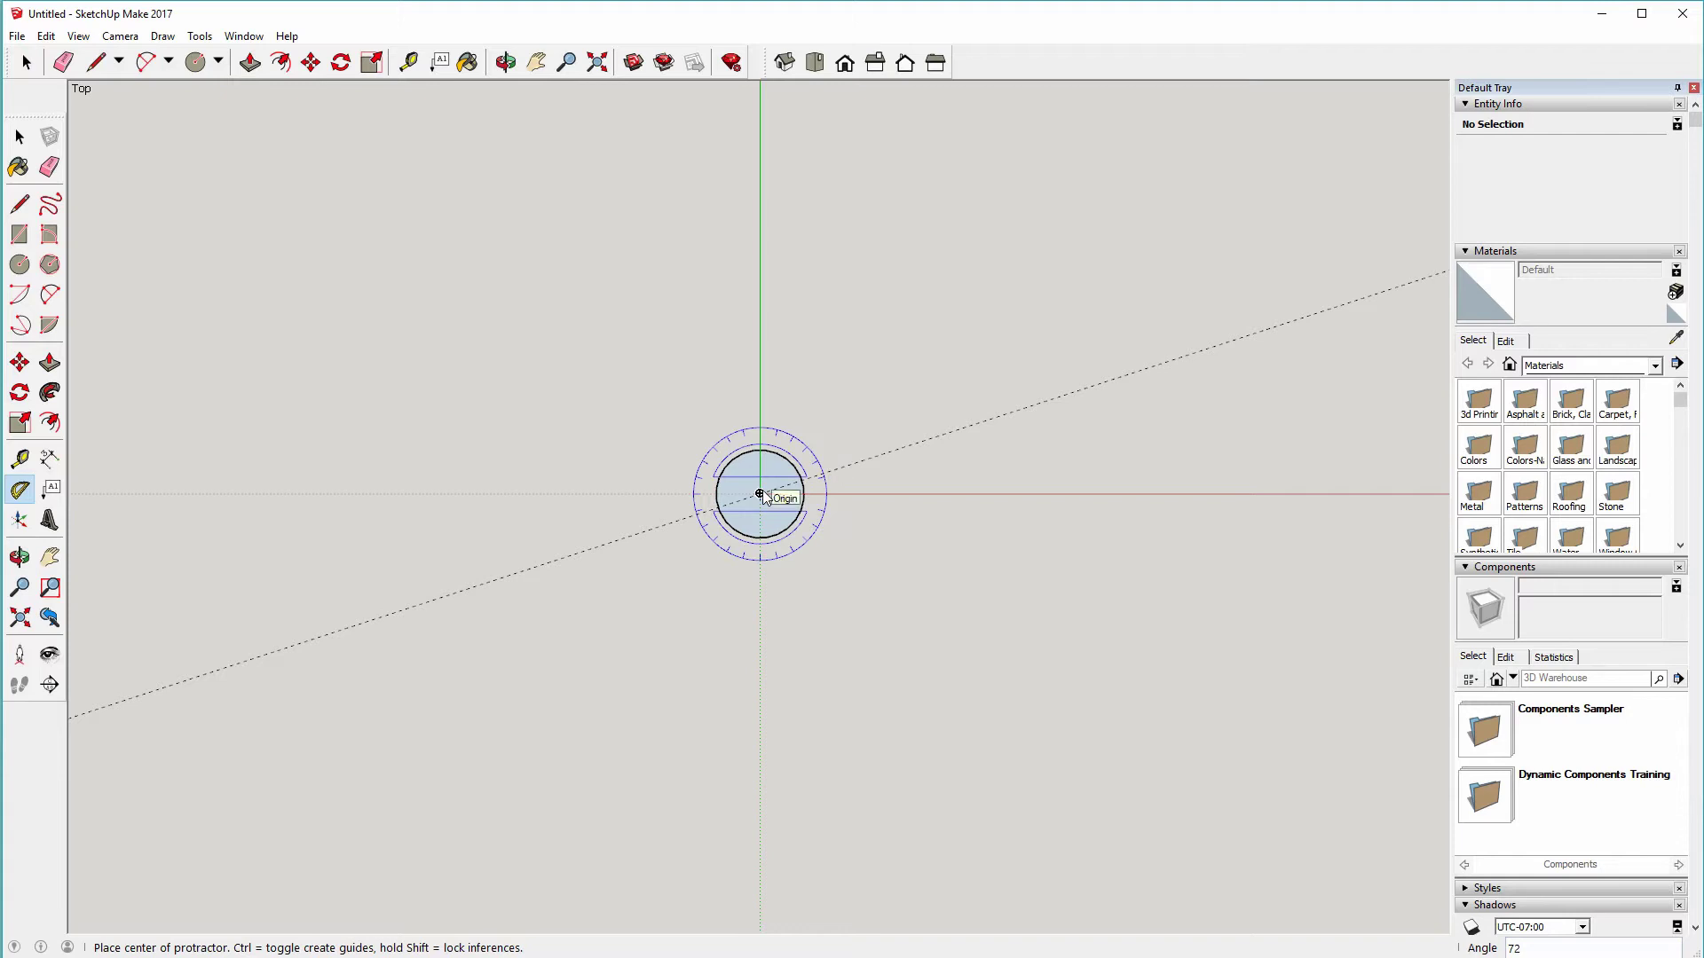
# - Add further guides, each 72° on from the previous one, around the centre
pyautogui.click(760, 493)
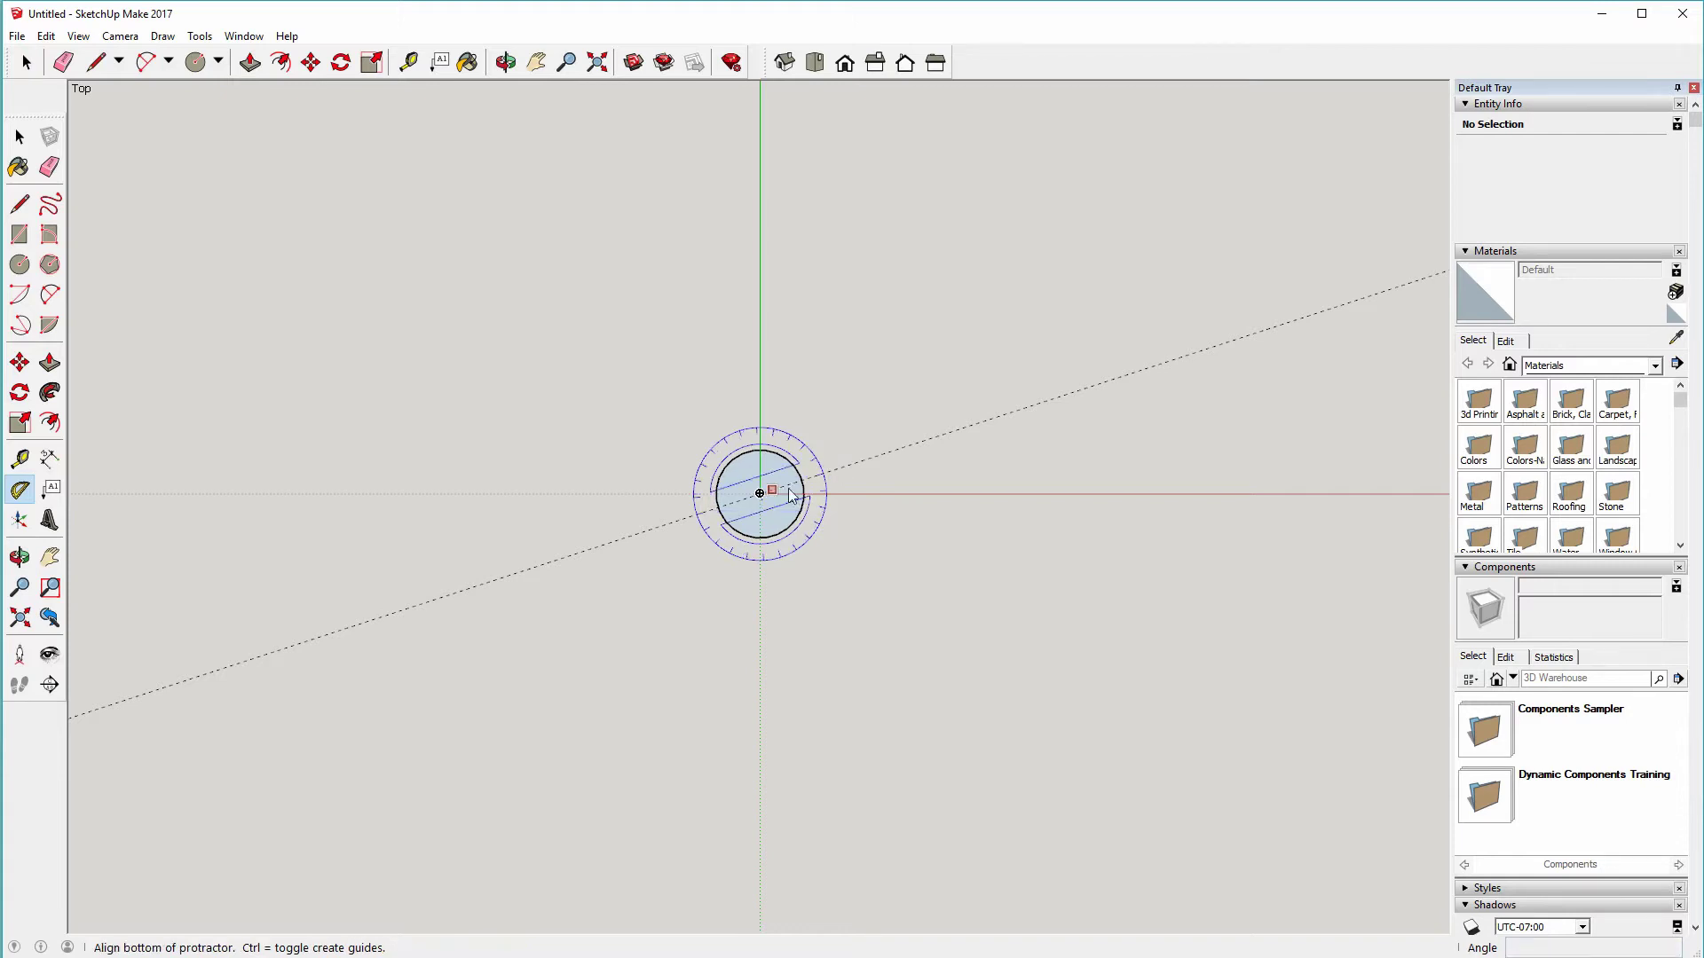
pyautogui.click(1073, 396)
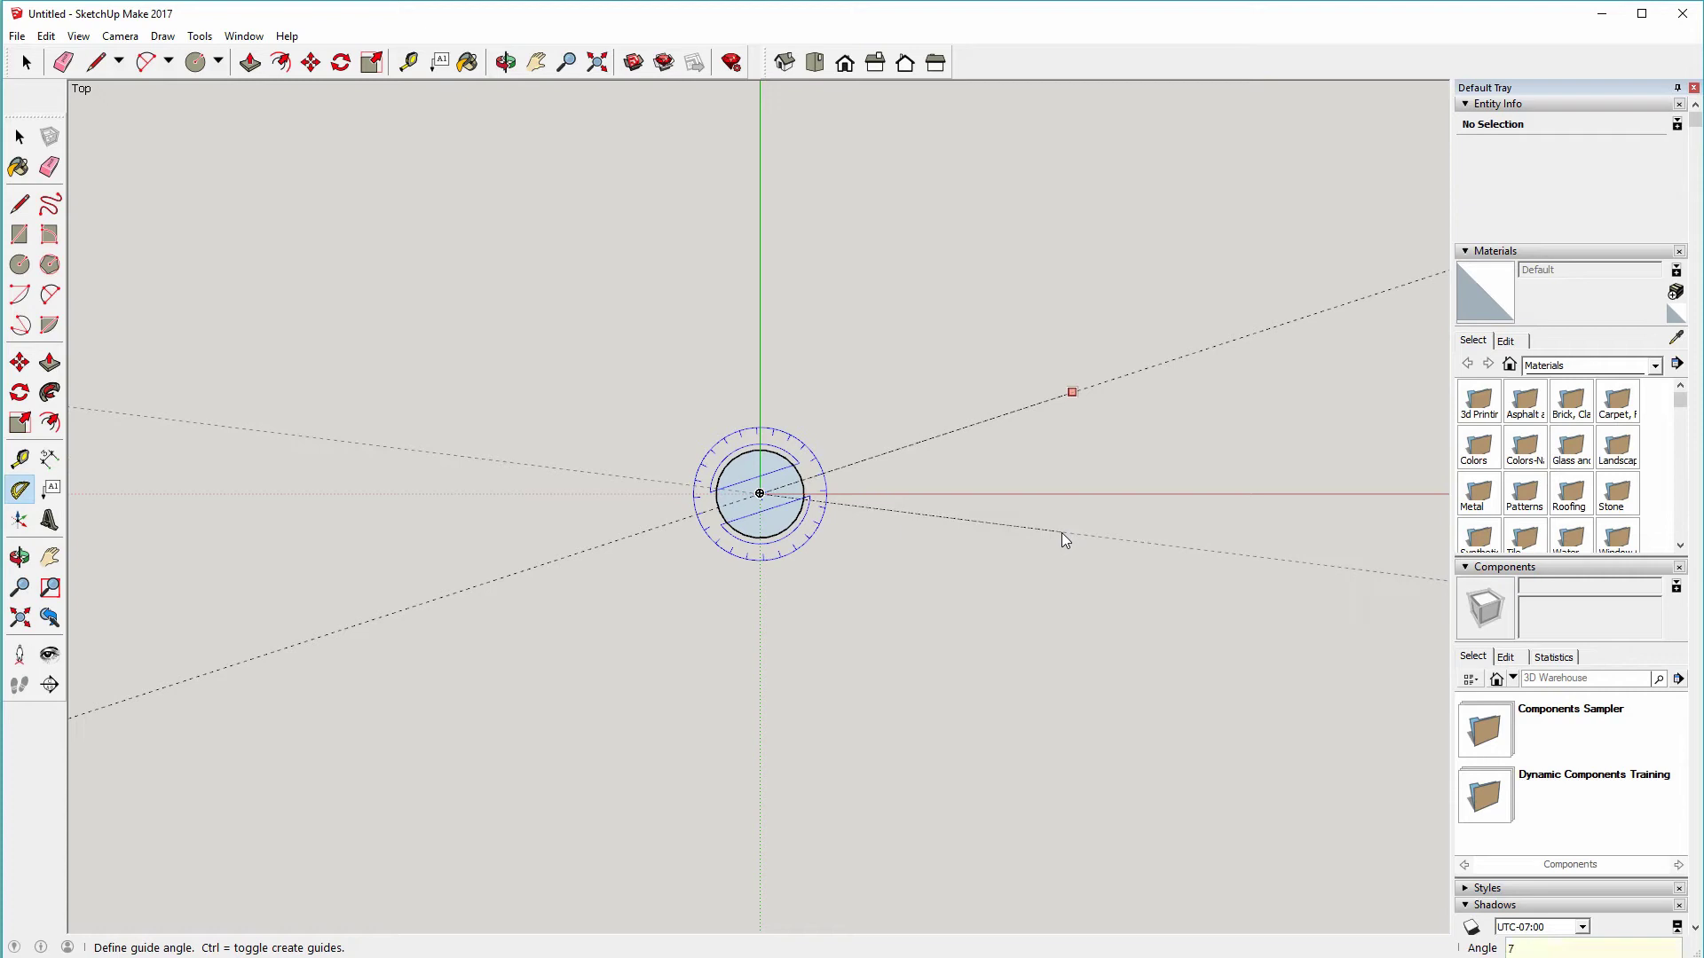
pyautogui.press('Return')
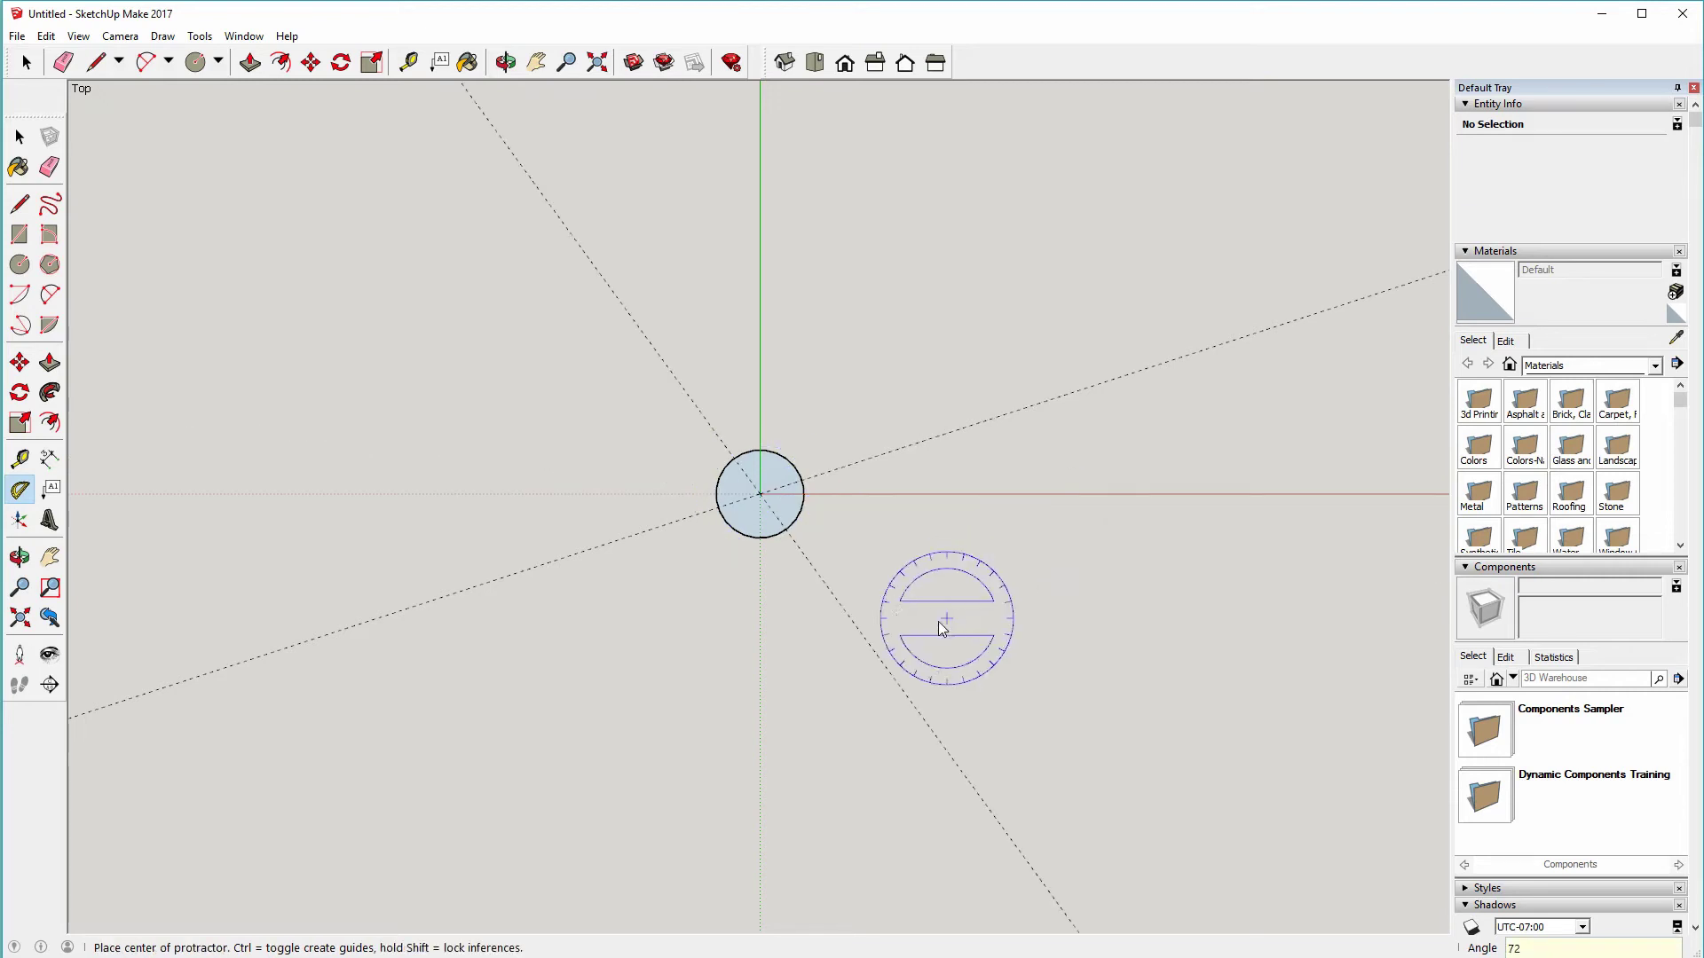
pyautogui.click(759, 494)
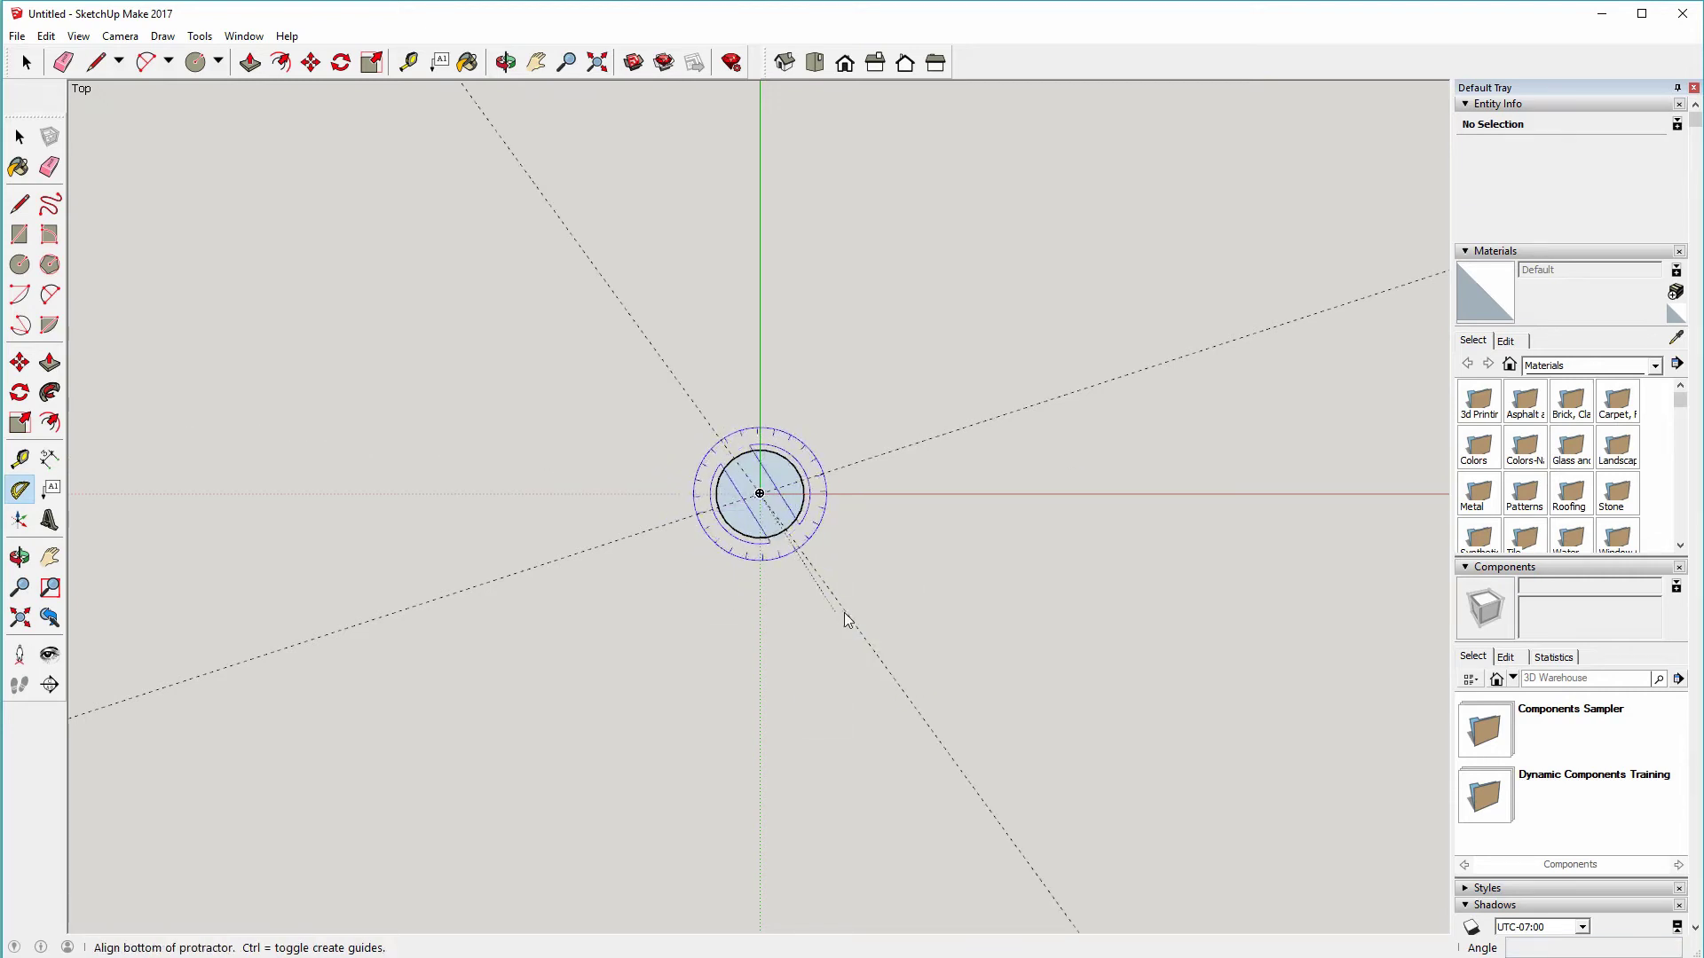
pyautogui.click(887, 668)
pyautogui.write('72')
pyautogui.press('Return')
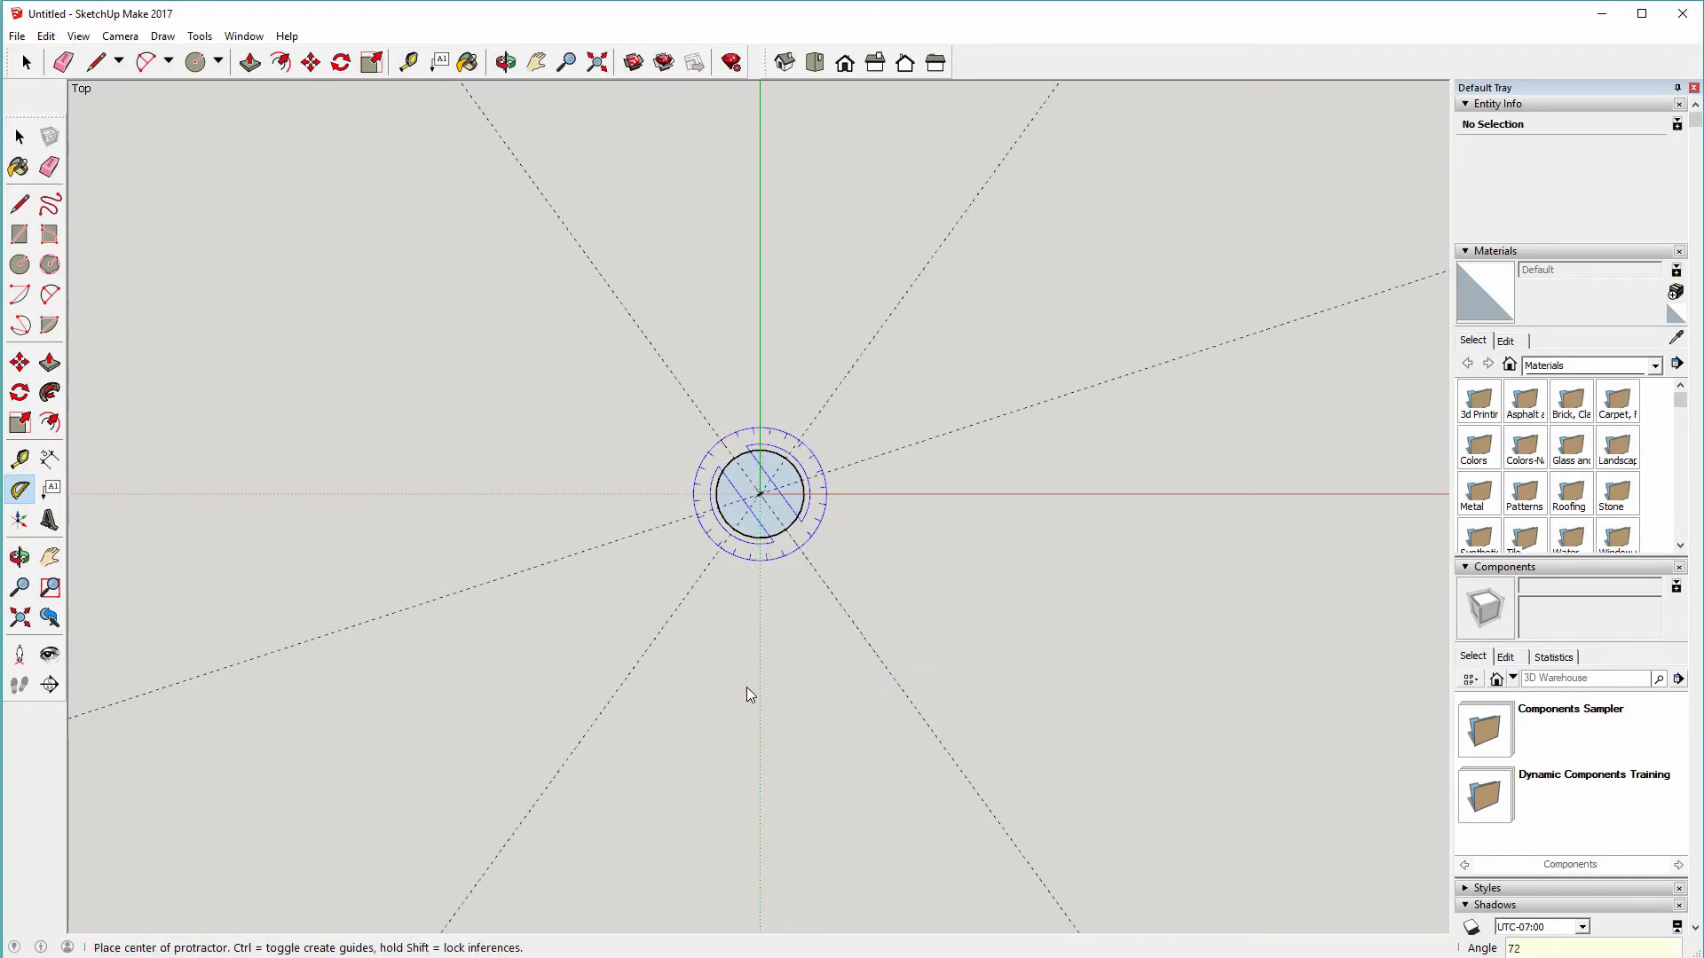
pyautogui.click(759, 494)
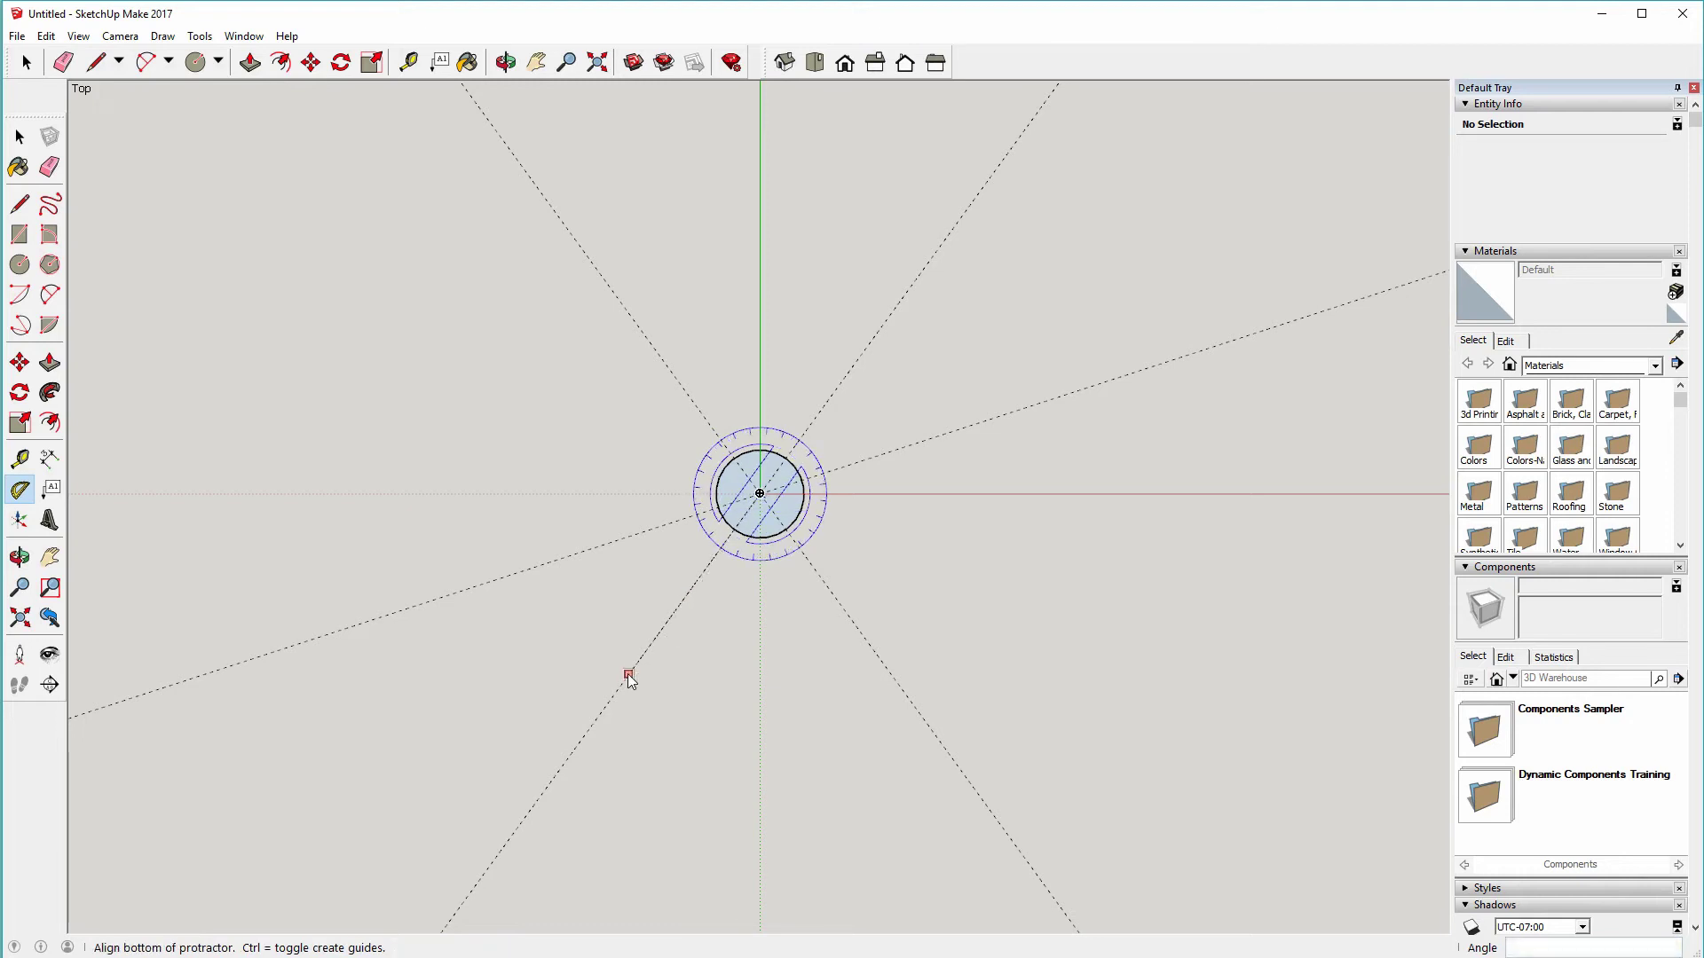
pyautogui.click(627, 673)
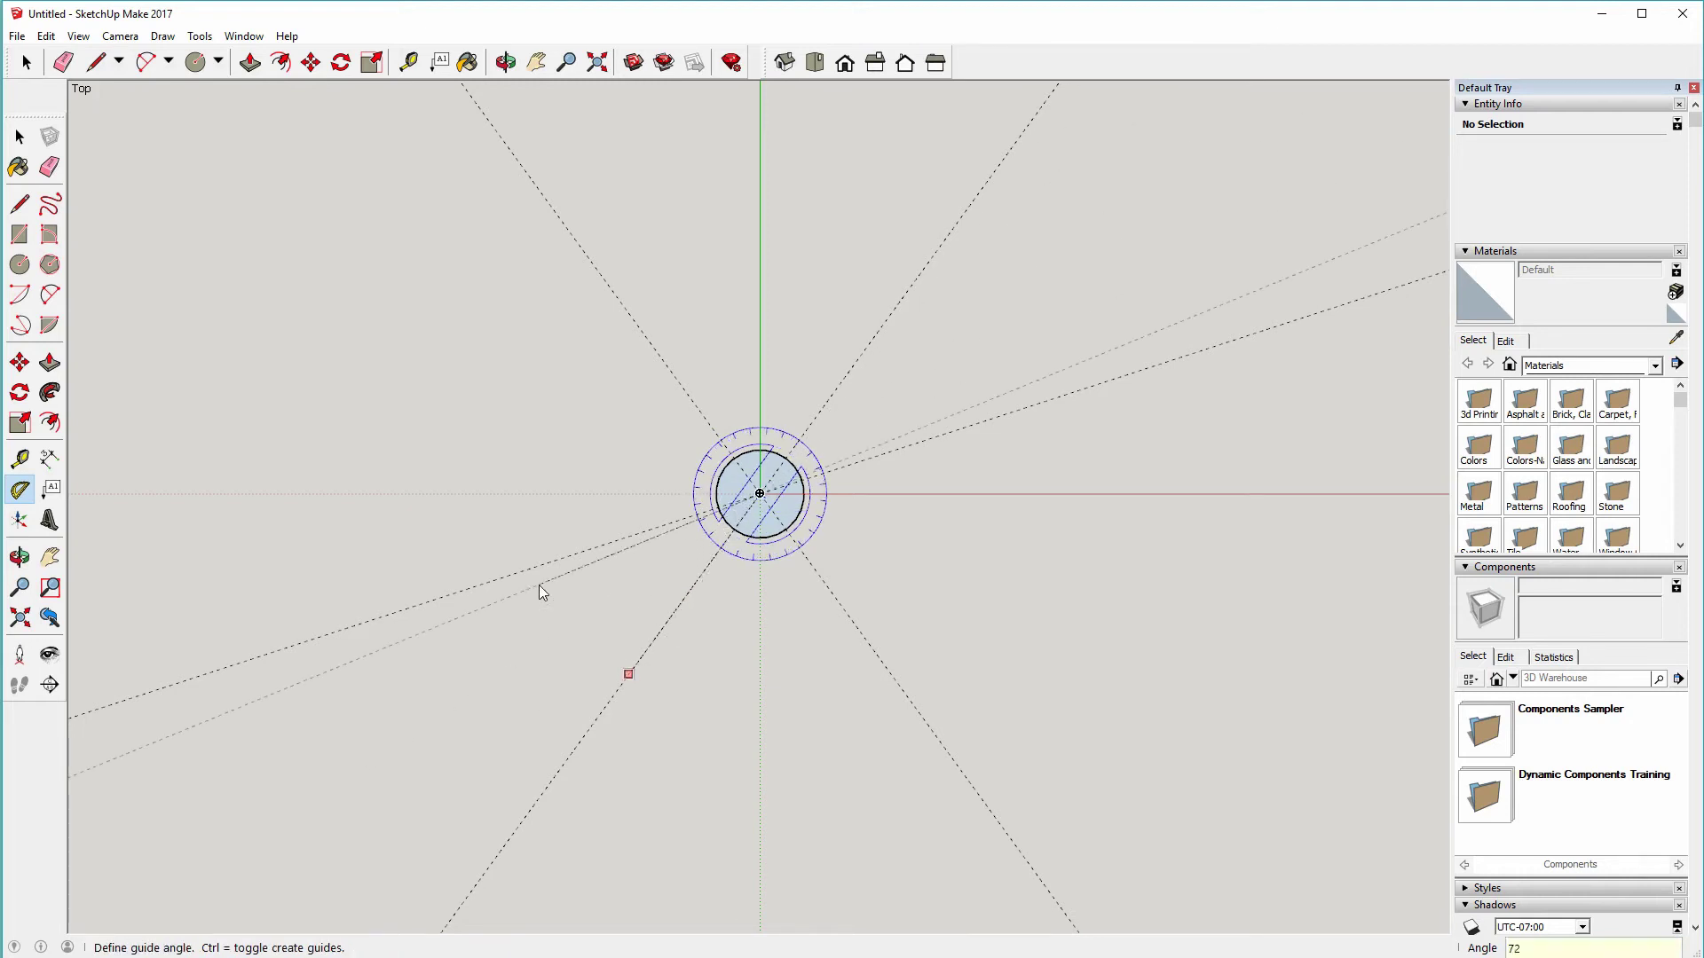
pyautogui.click(540, 588)
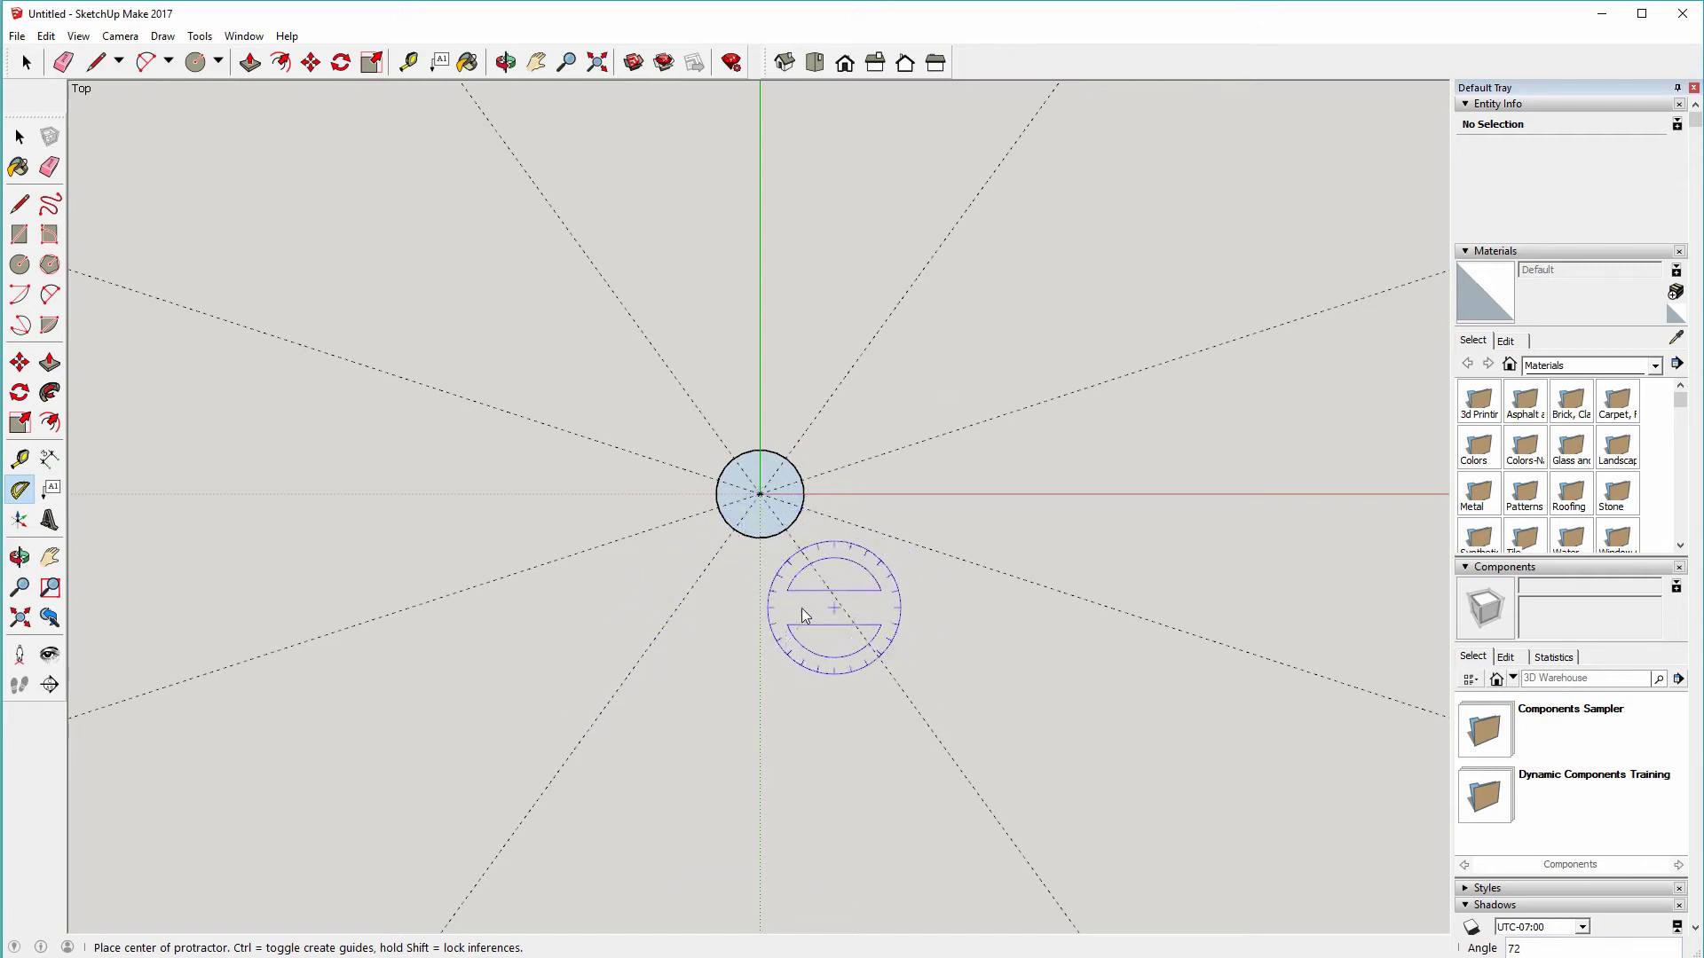
pyautogui.press('space')
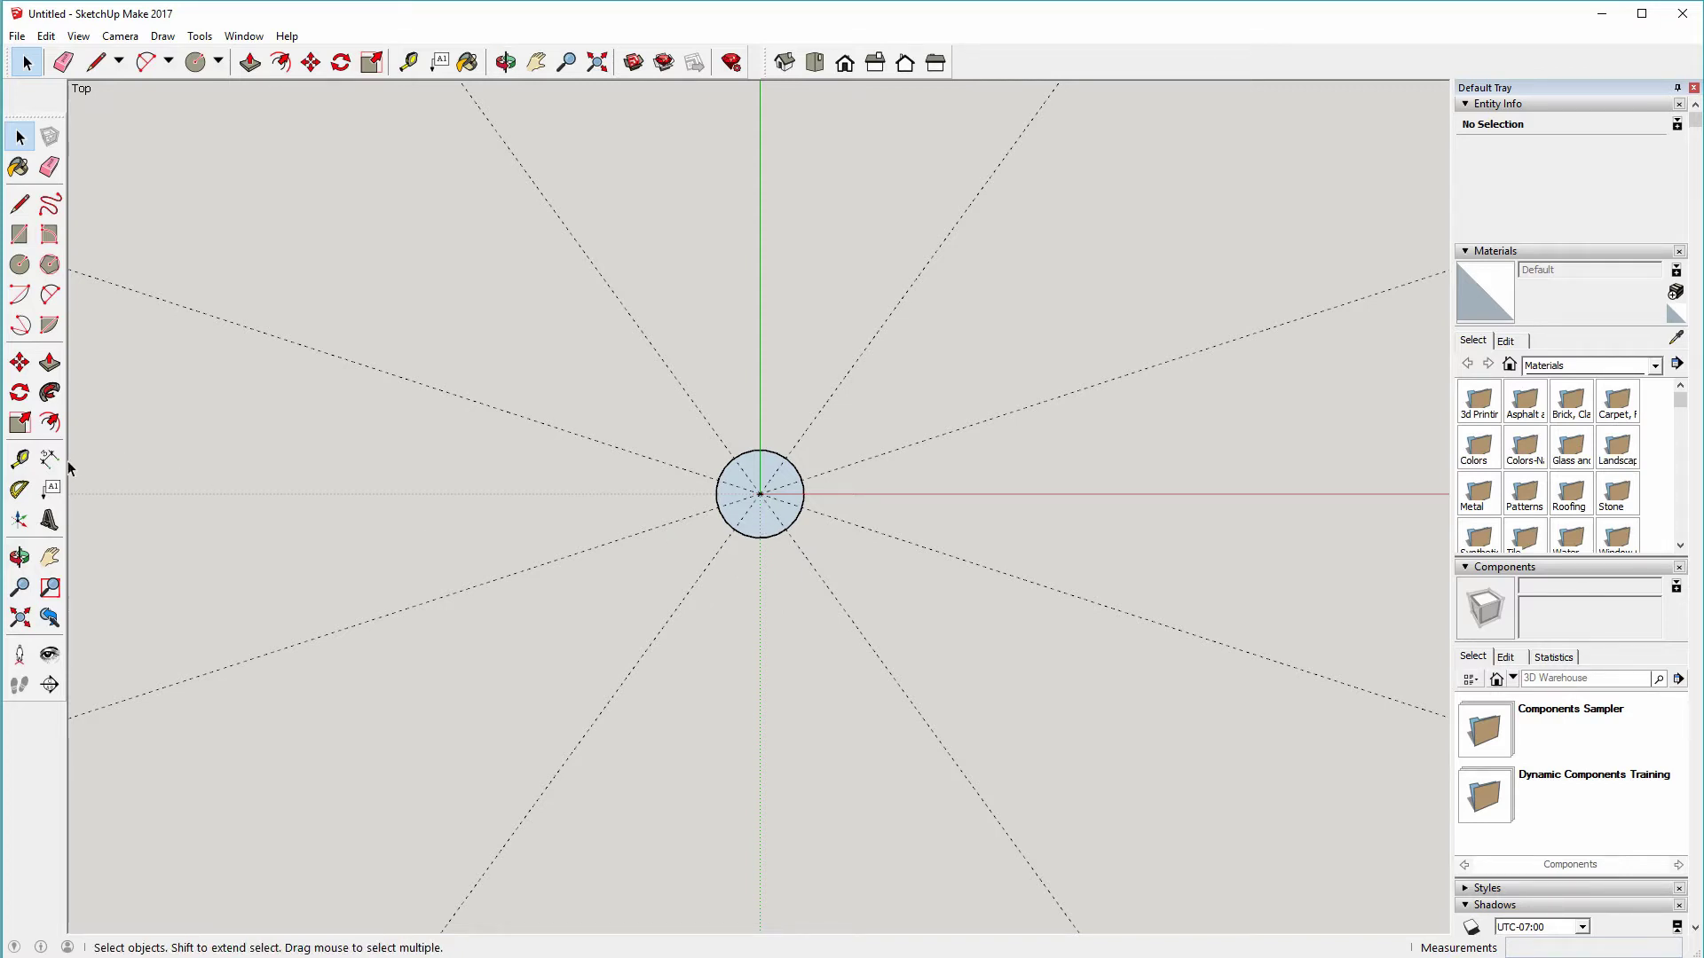
# - Mark 48 mm Tape Measure guide points on the green axis and upper-right guide
pyautogui.click(21, 460)
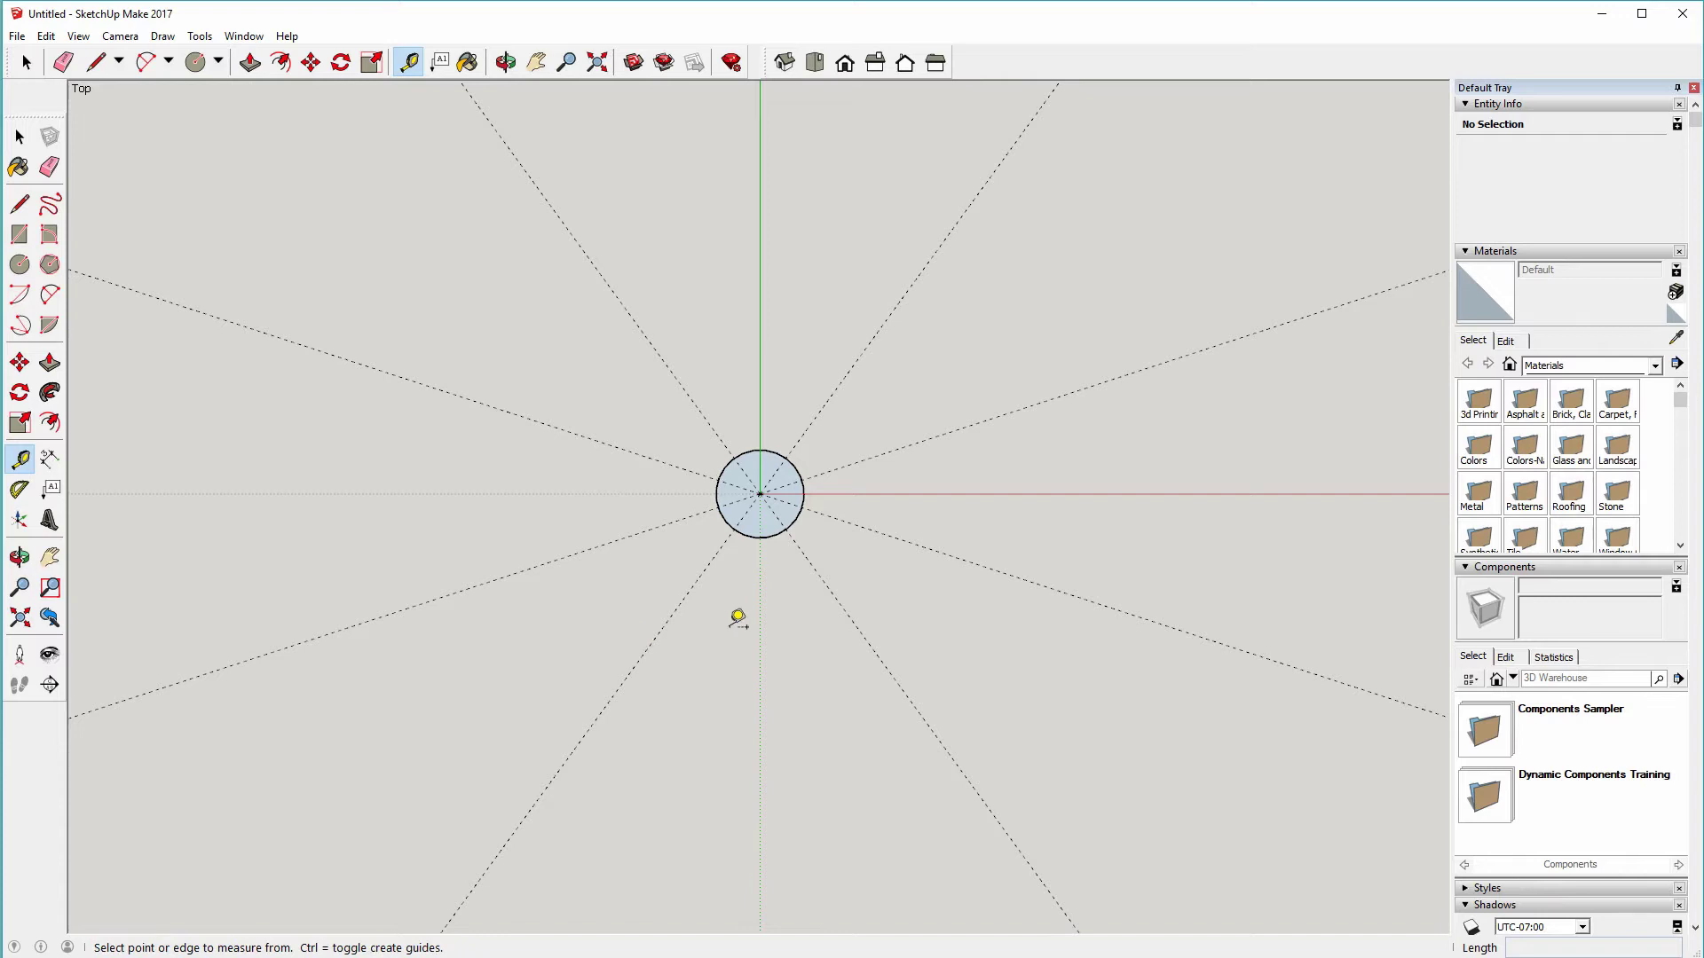
pyautogui.click(760, 493)
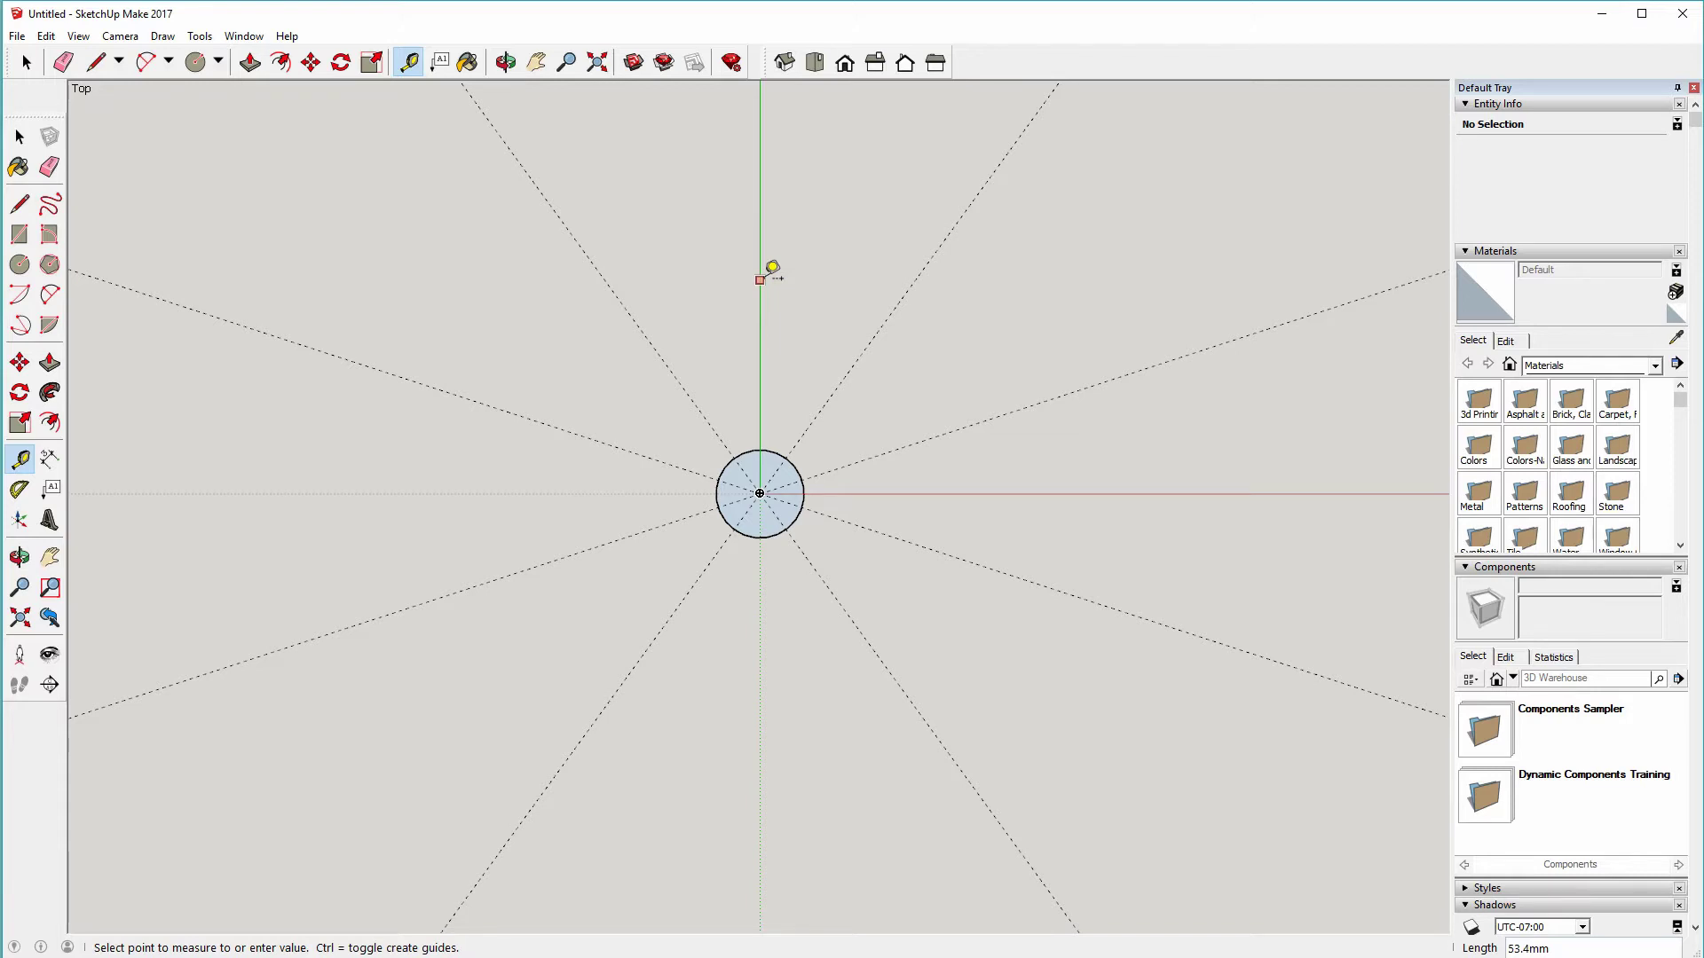
pyautogui.write('48')
pyautogui.press('Return')
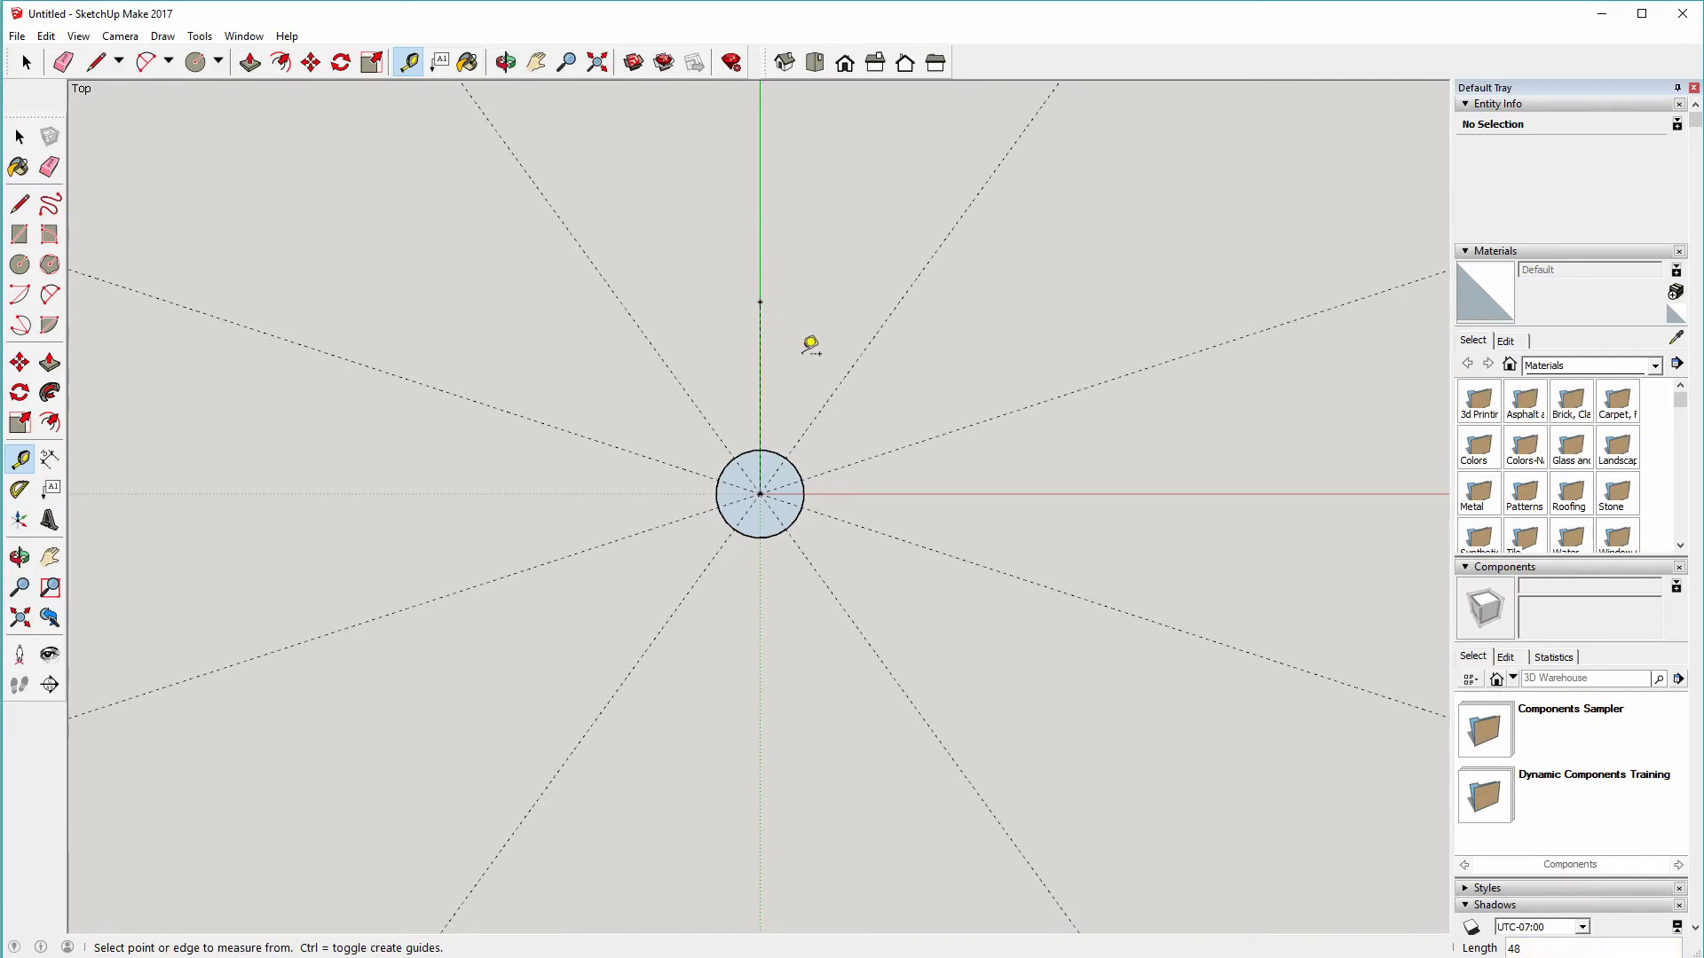
pyautogui.click(759, 492)
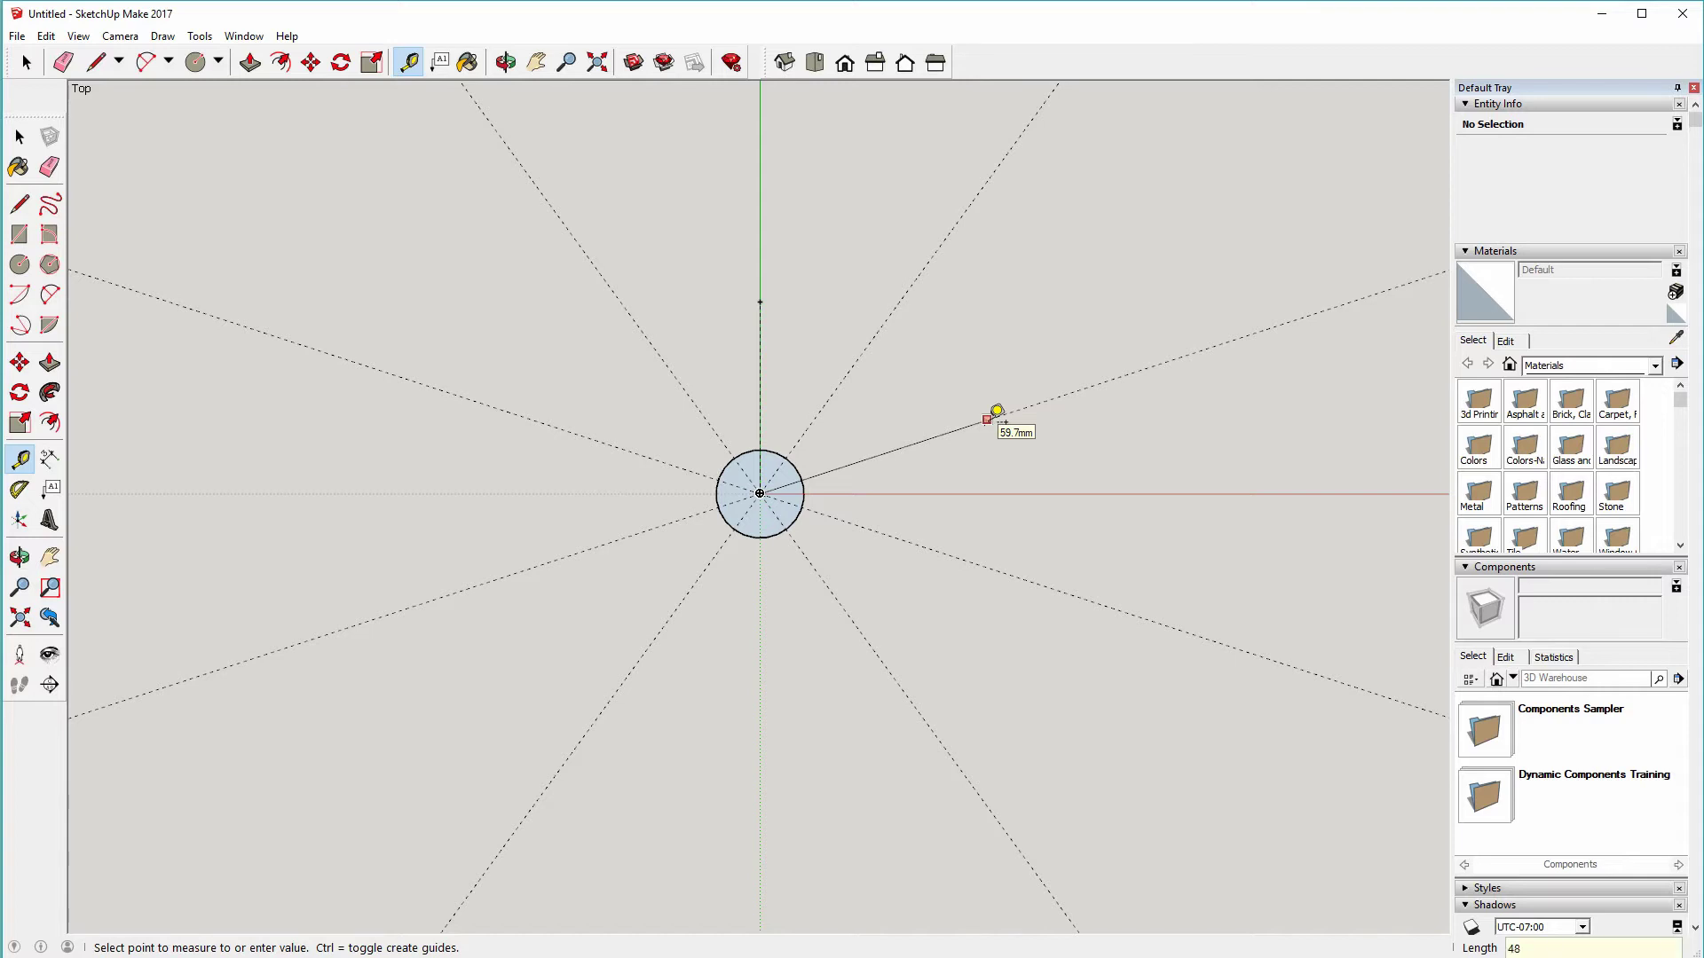
pyautogui.press('Return')
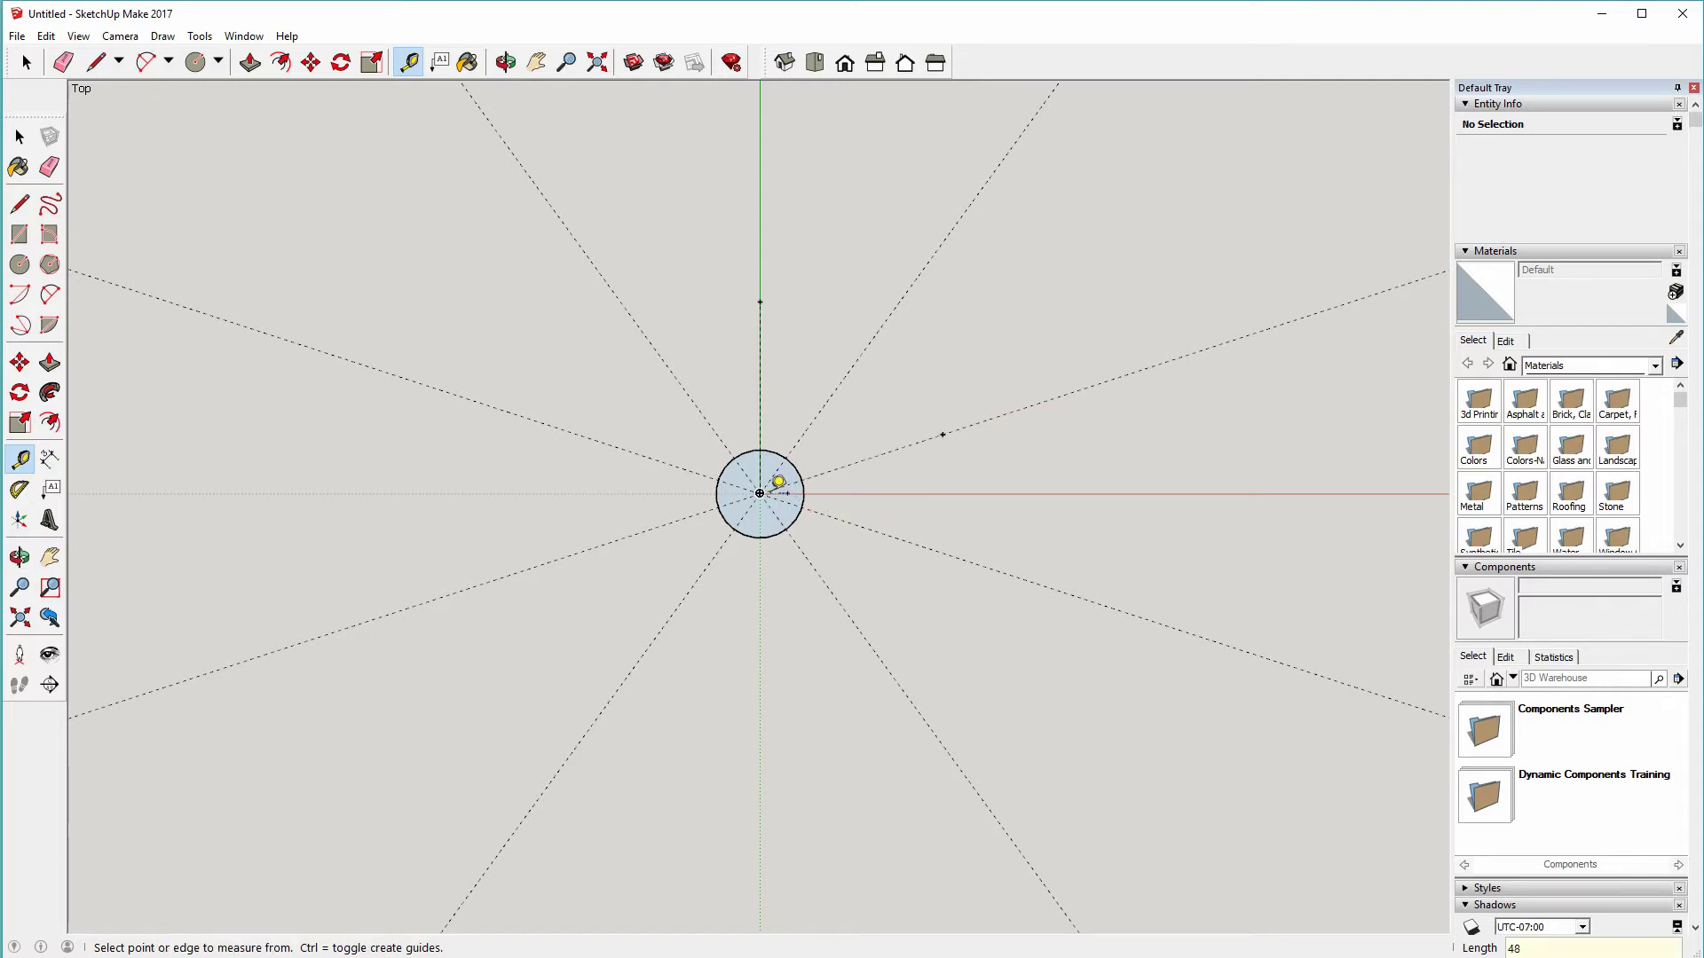
# - Mark 48 mm guide points on the lower-right, lower-left and upper-left guides
pyautogui.click(760, 492)
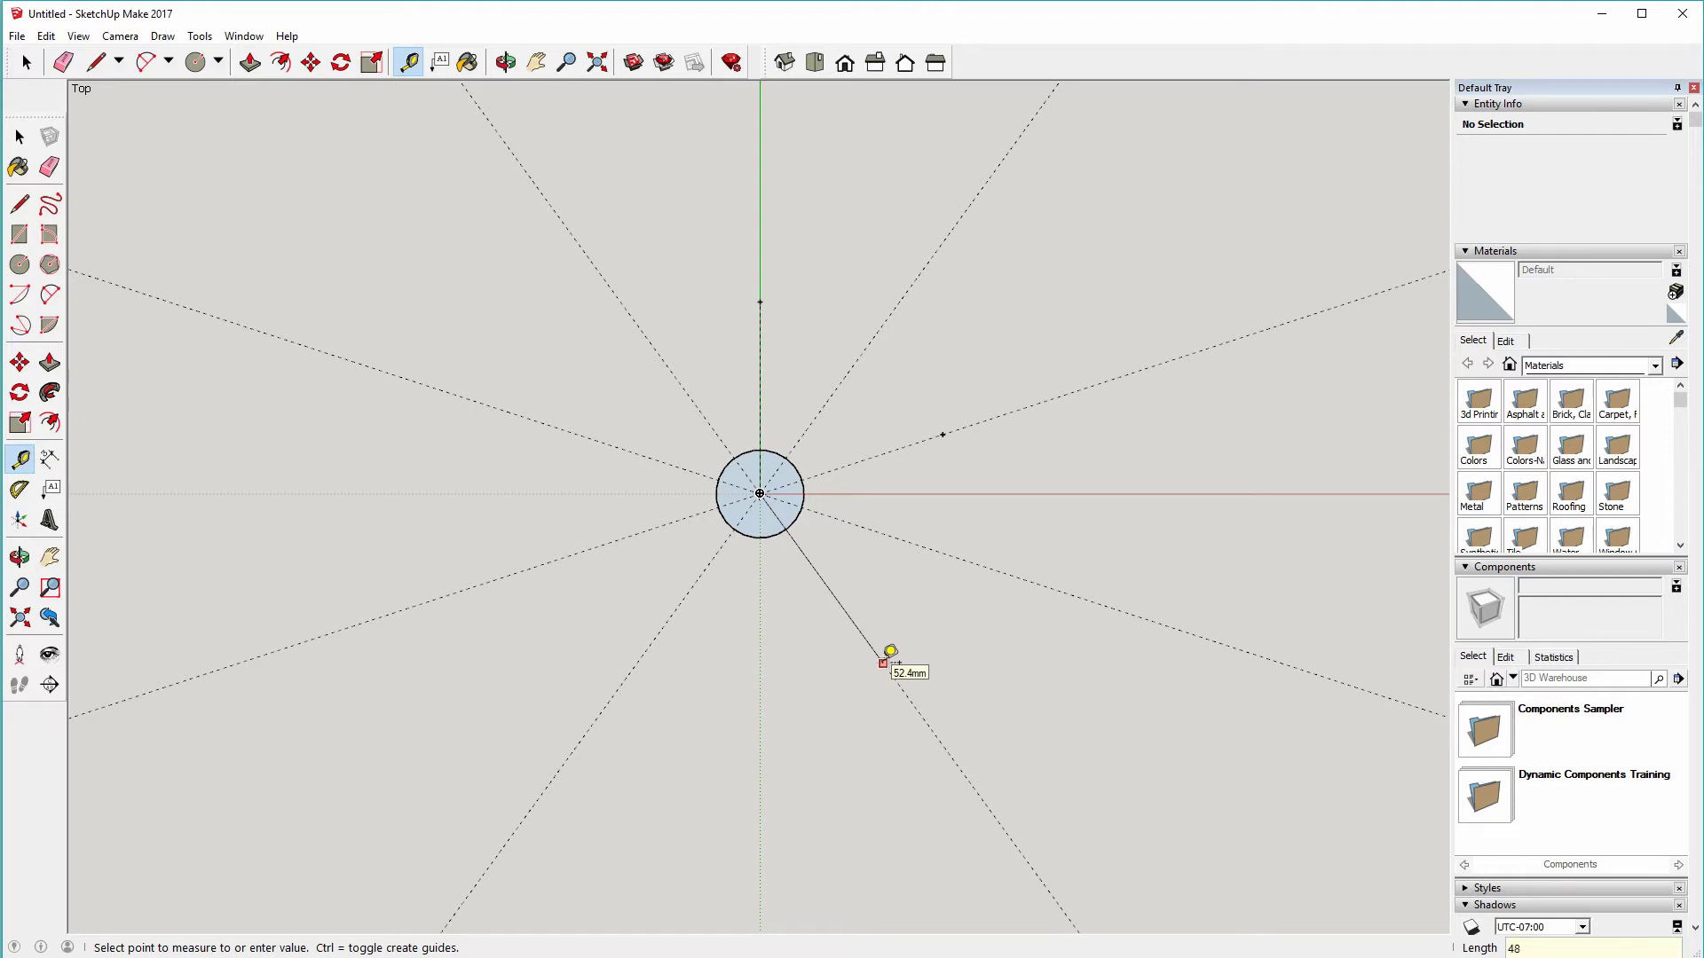
pyautogui.press('Return')
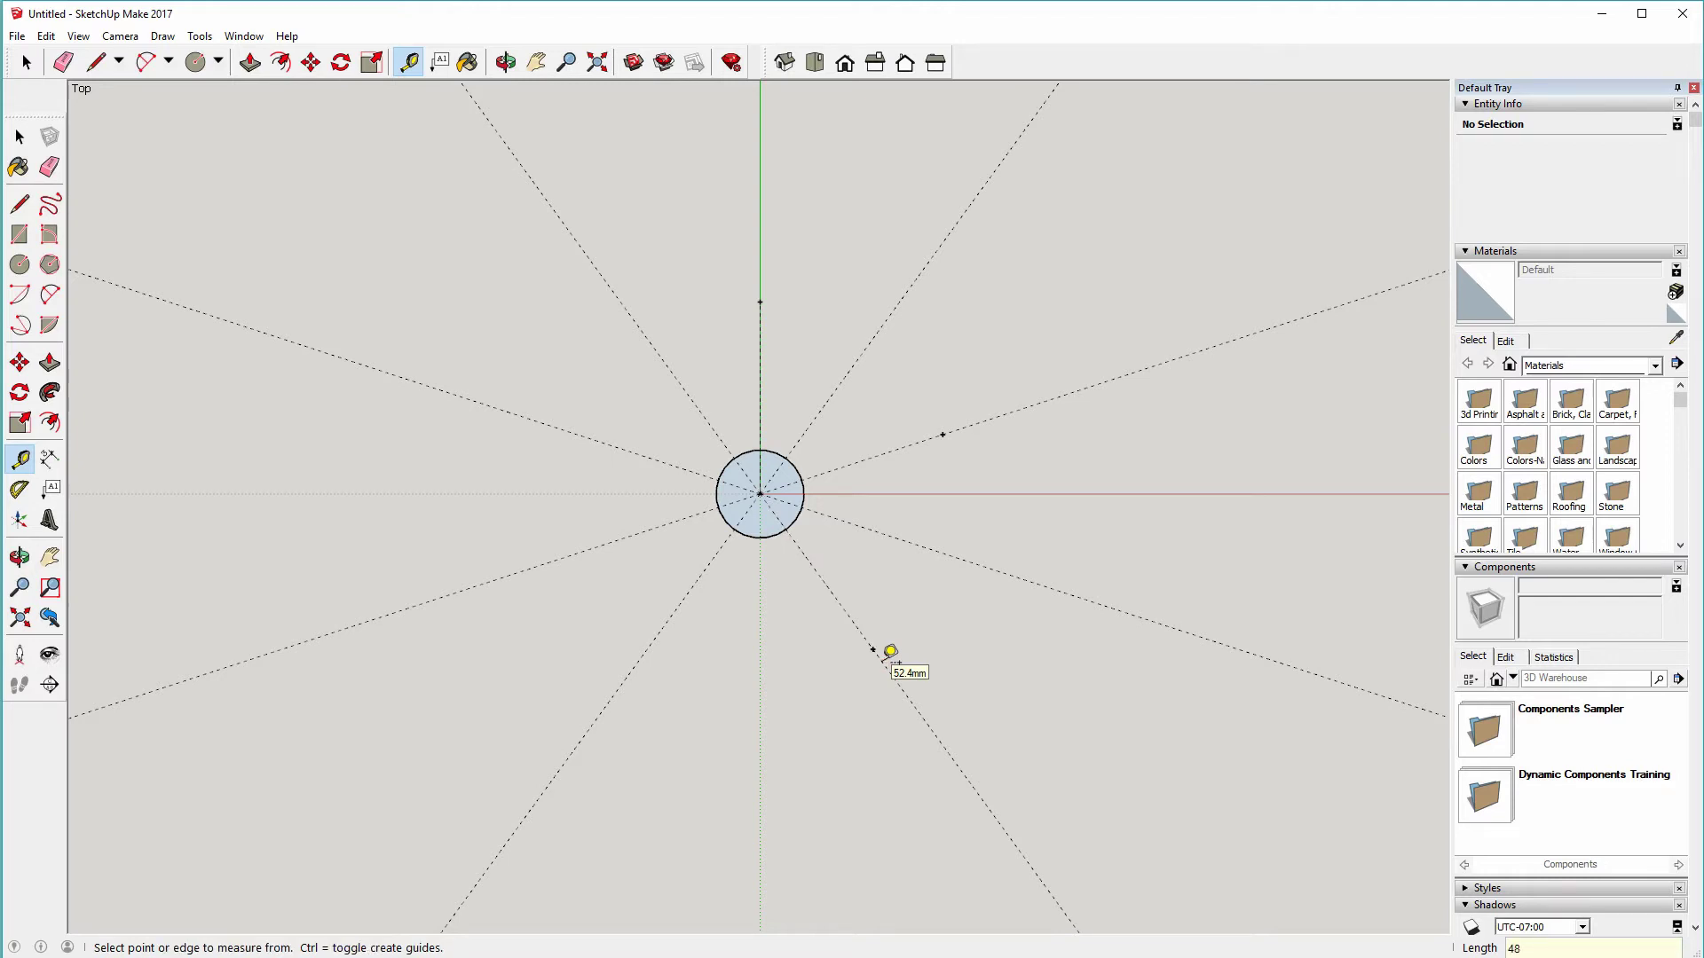
pyautogui.click(760, 493)
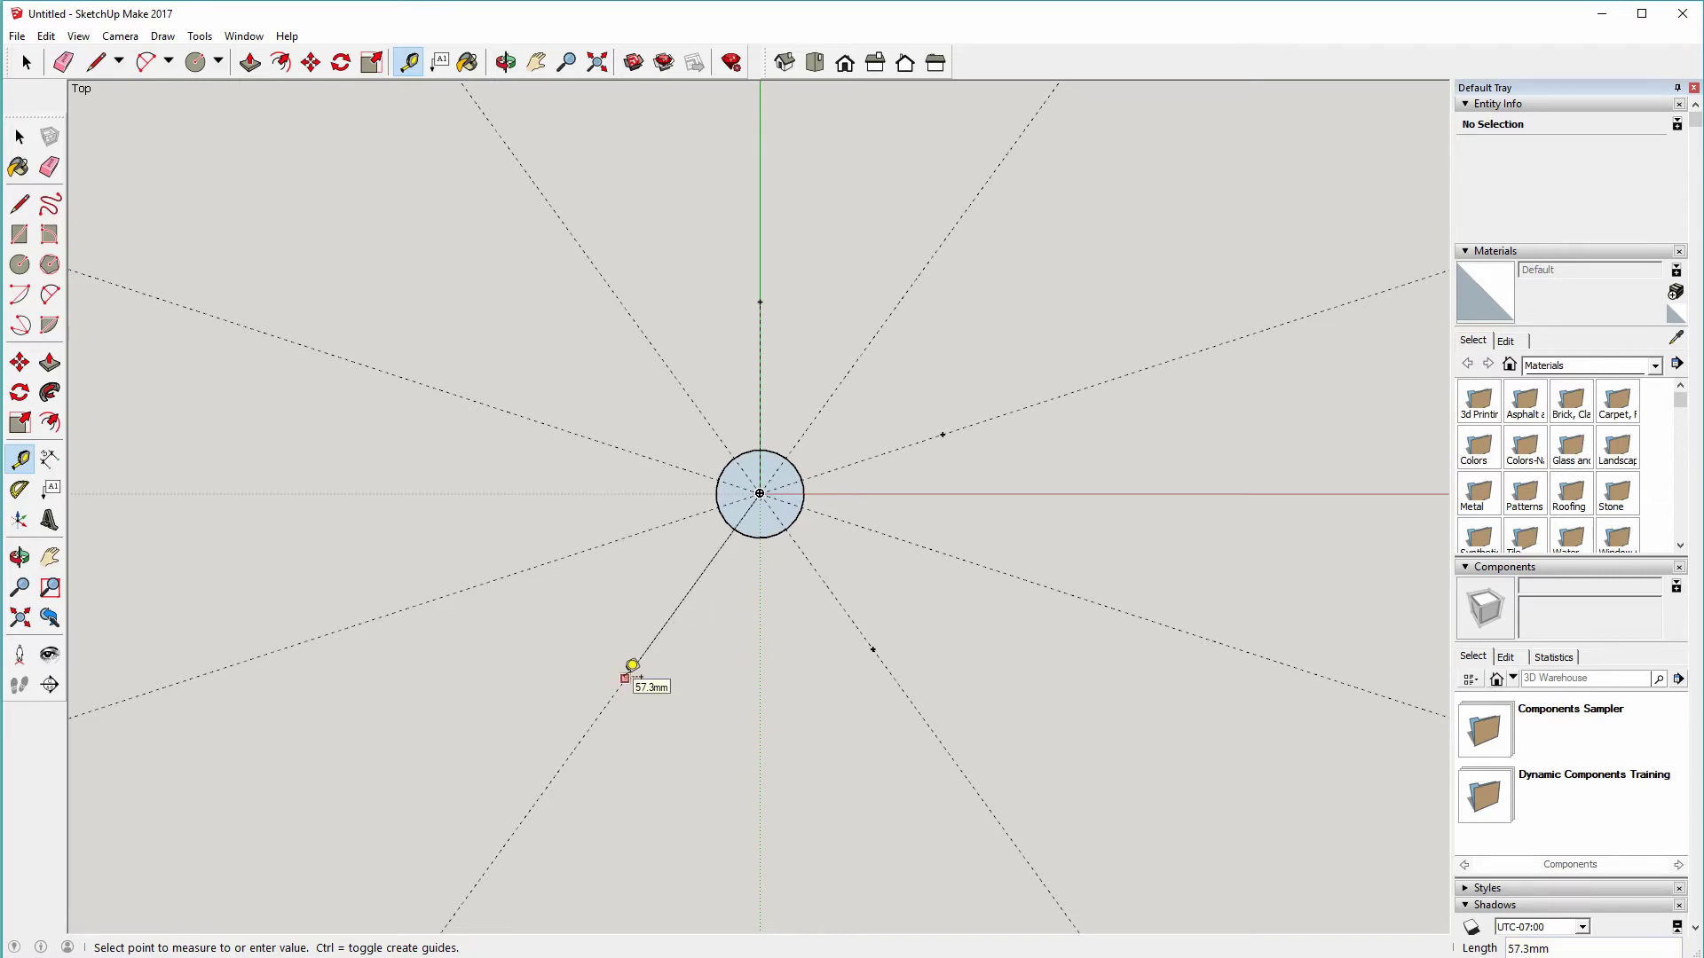
pyautogui.write('48')
pyautogui.press('Return')
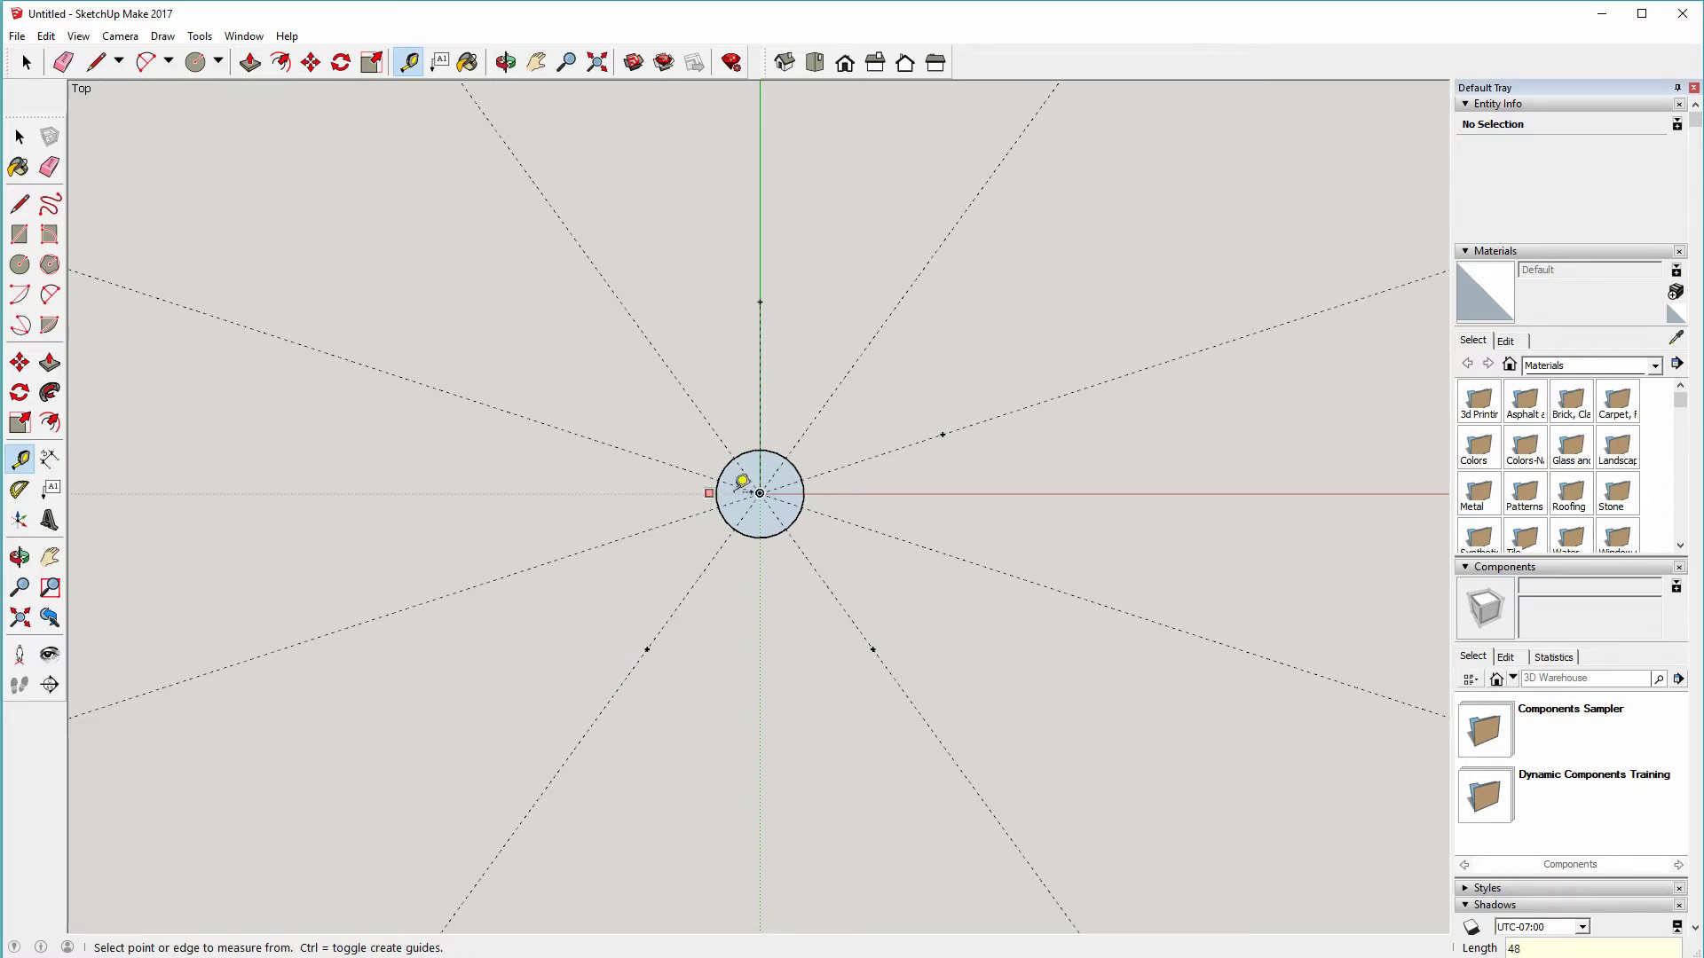
pyautogui.click(759, 493)
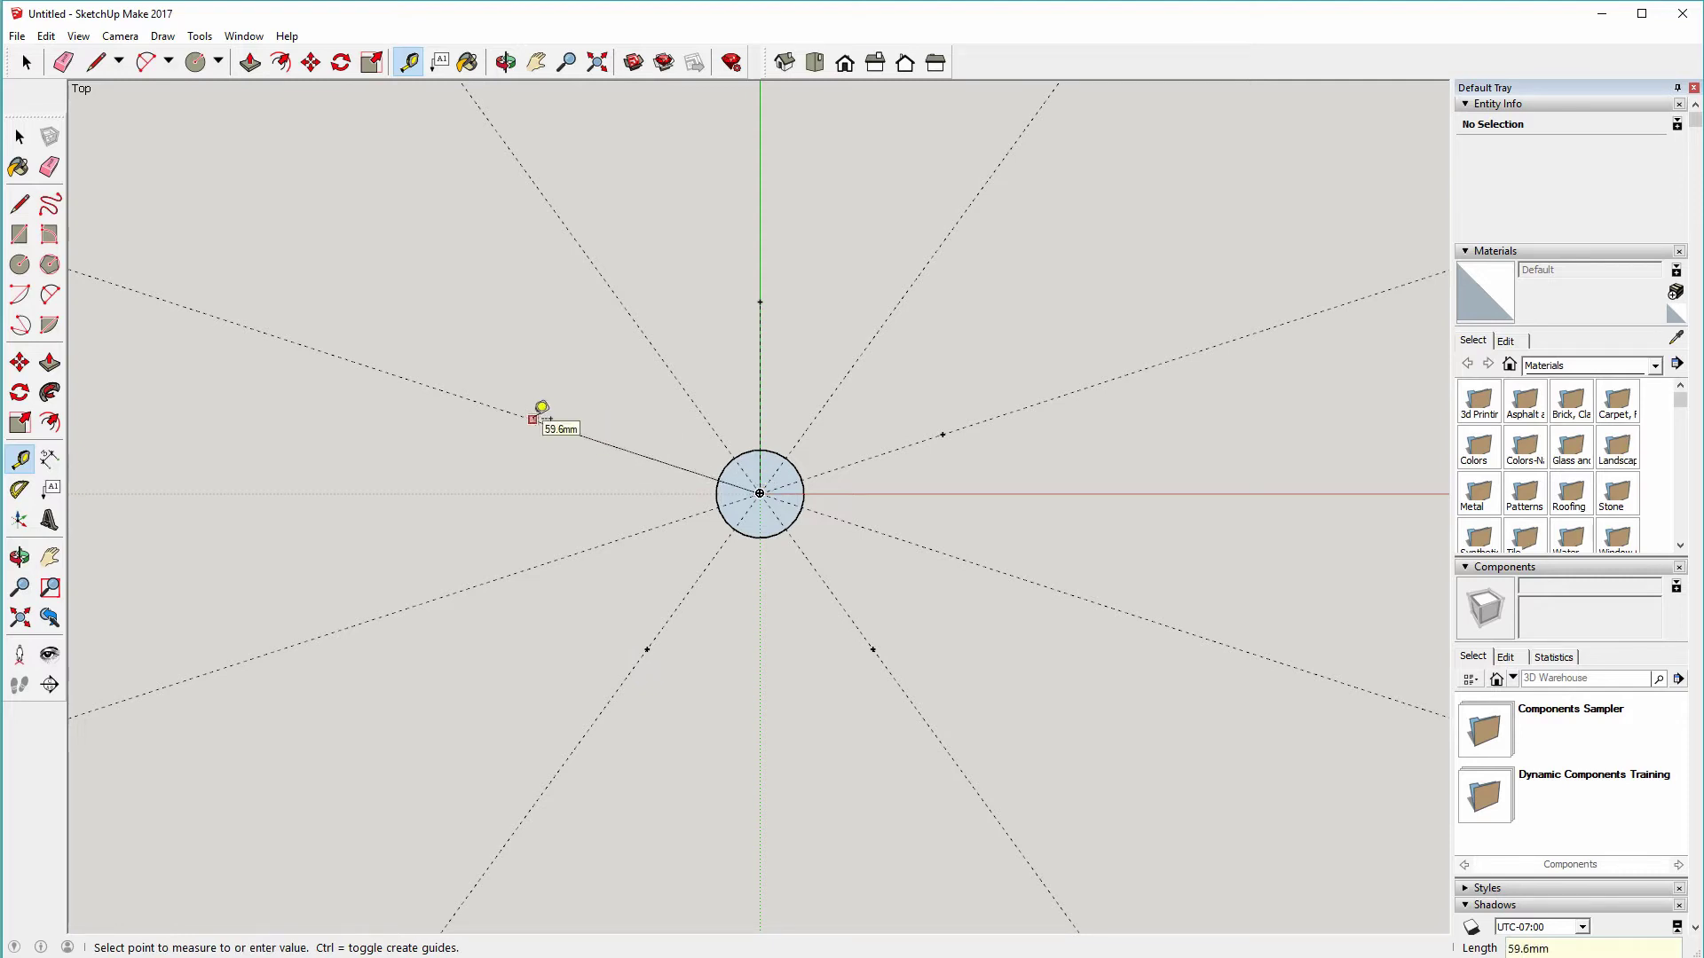
pyautogui.write('48')
pyautogui.press('Return')
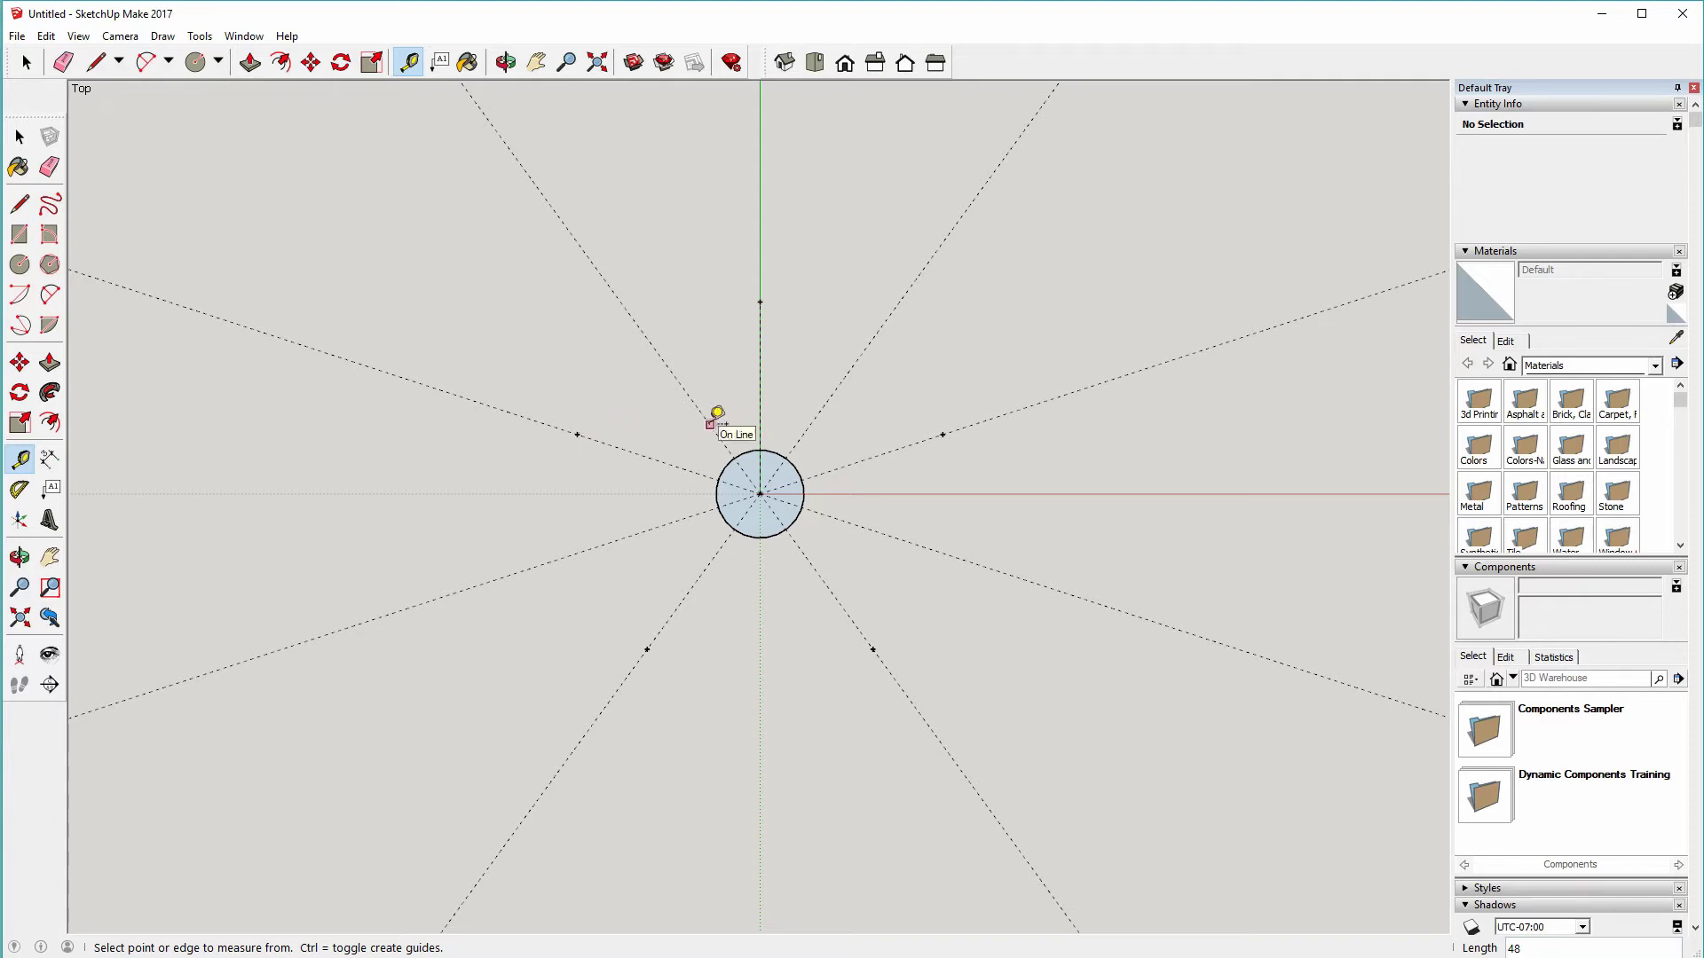
# - After a trial 16 mm point, mark 20 mm points on the upper-right and lower-right inner guides
pyautogui.click(760, 493)
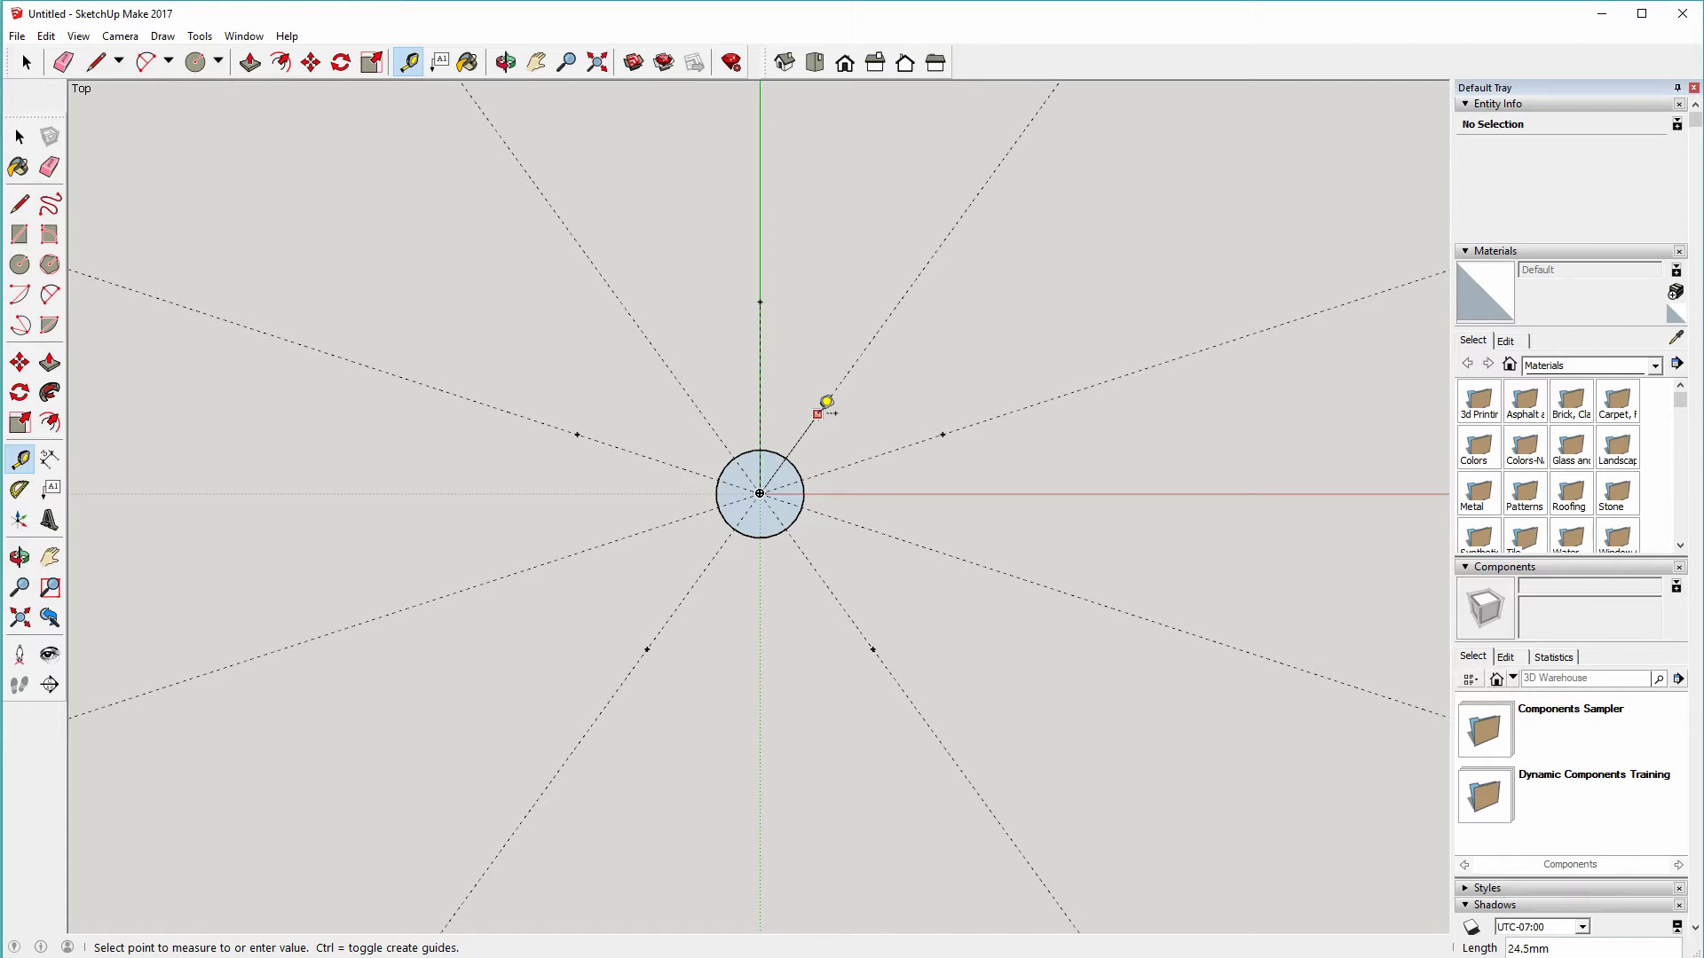
pyautogui.press('Return')
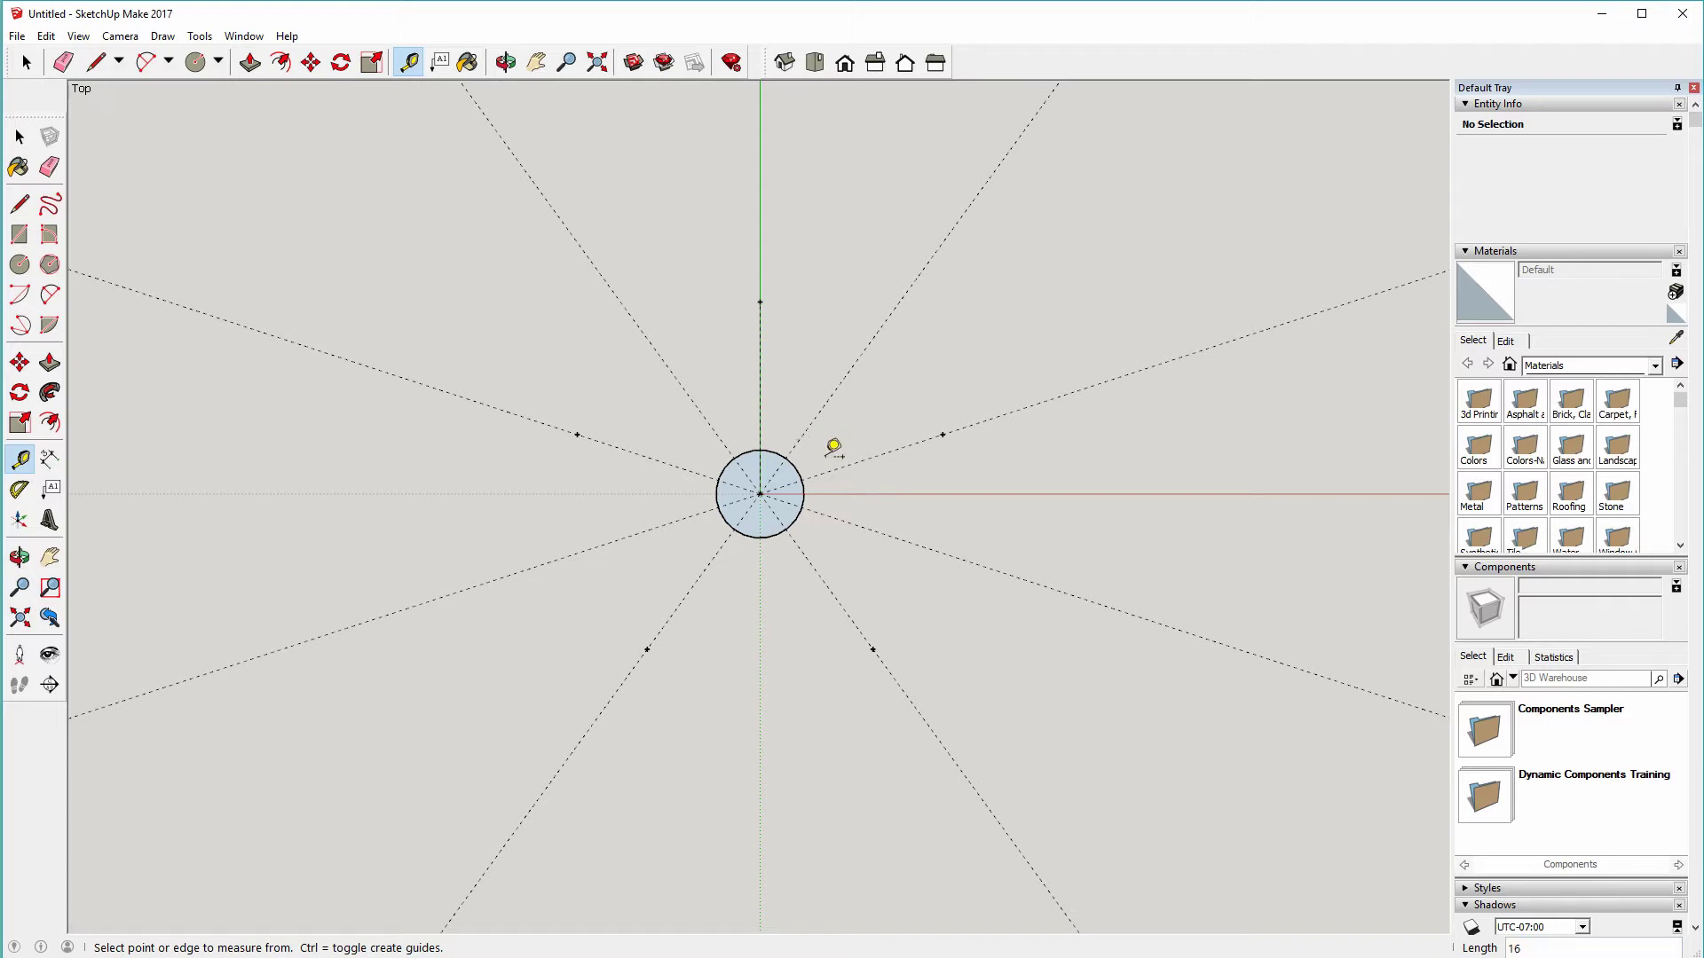
pyautogui.click(759, 494)
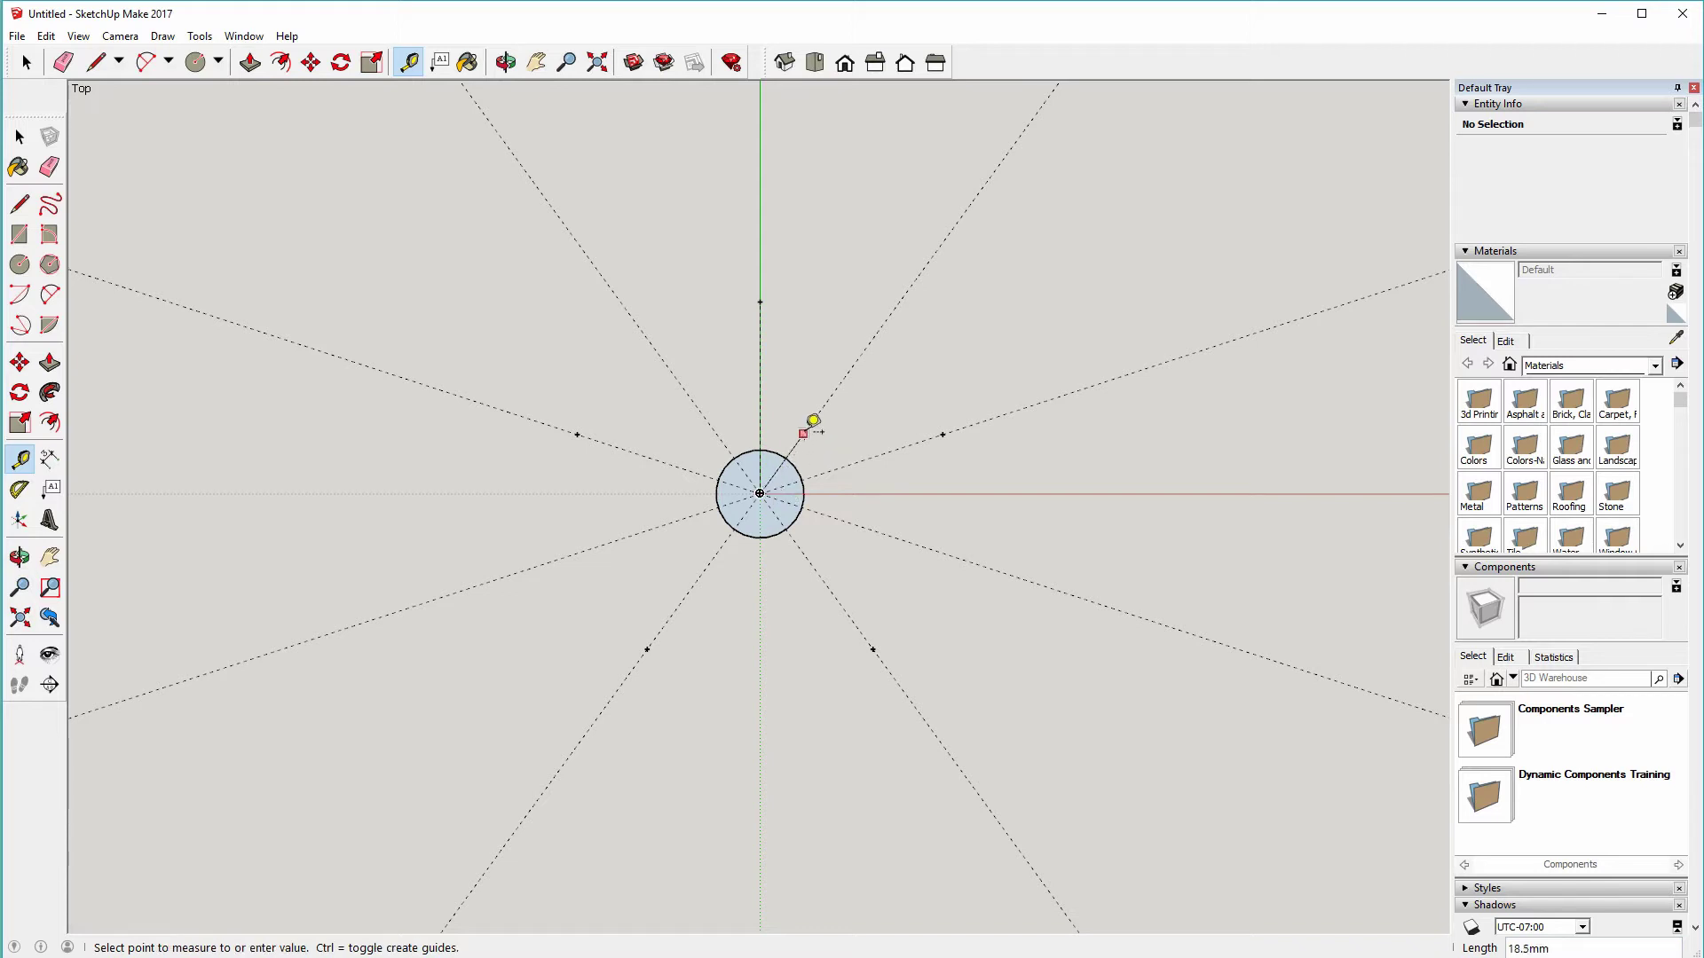
pyautogui.press('Return')
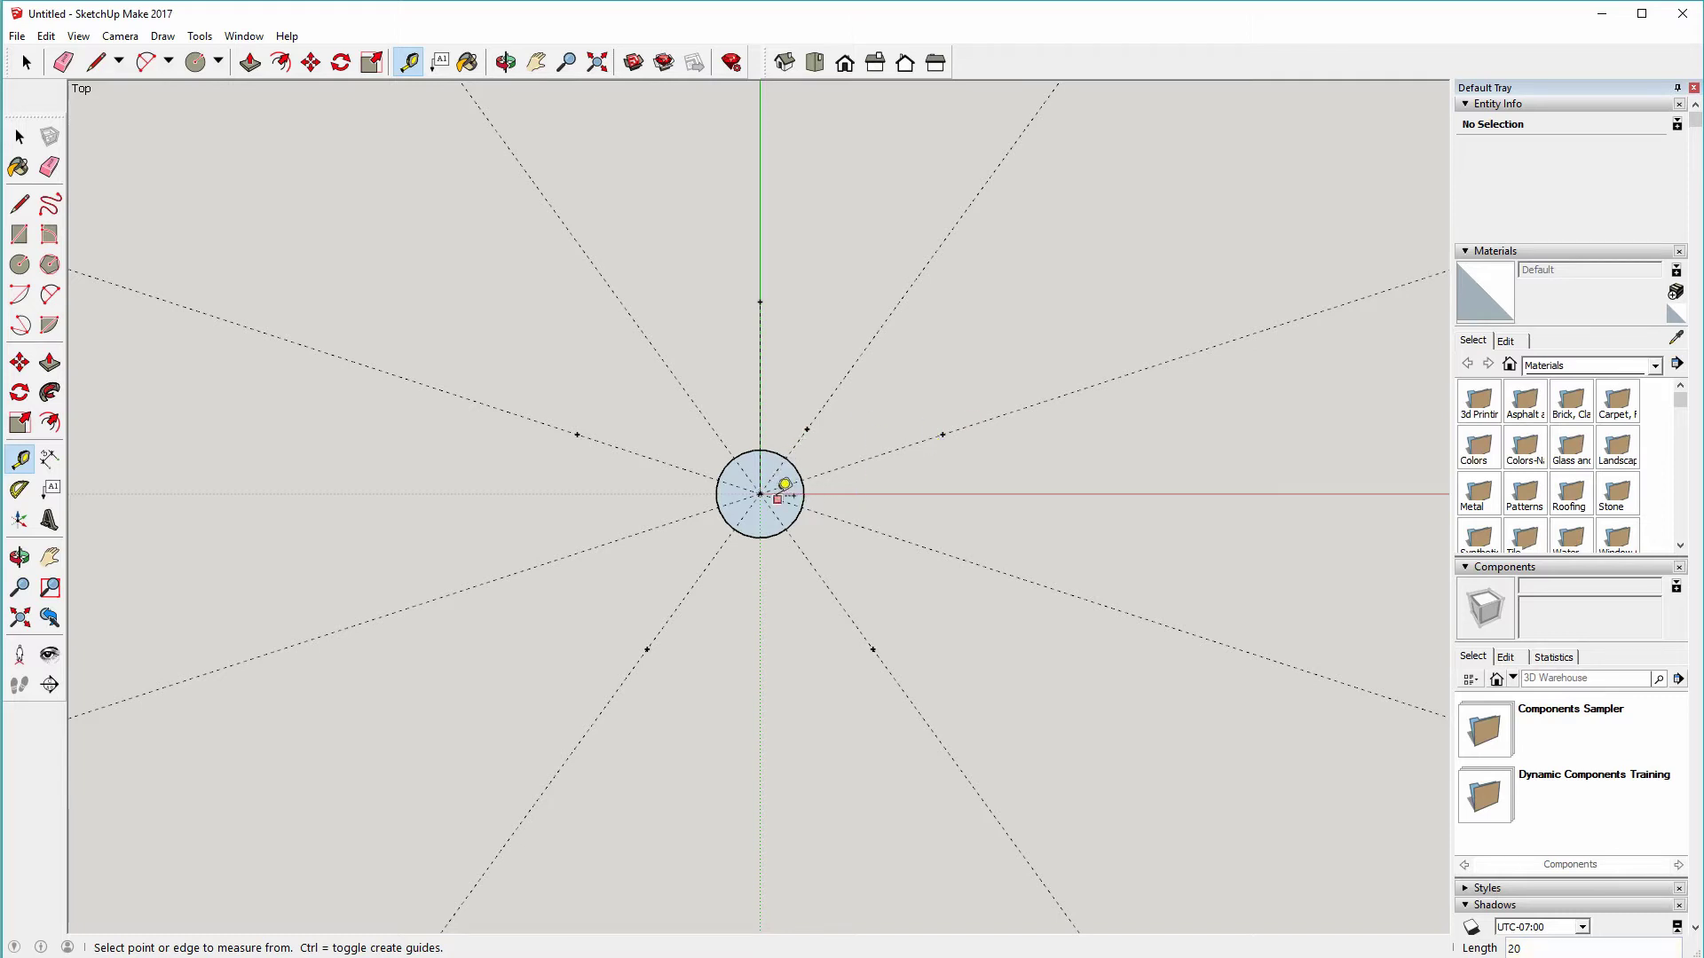
pyautogui.click(761, 493)
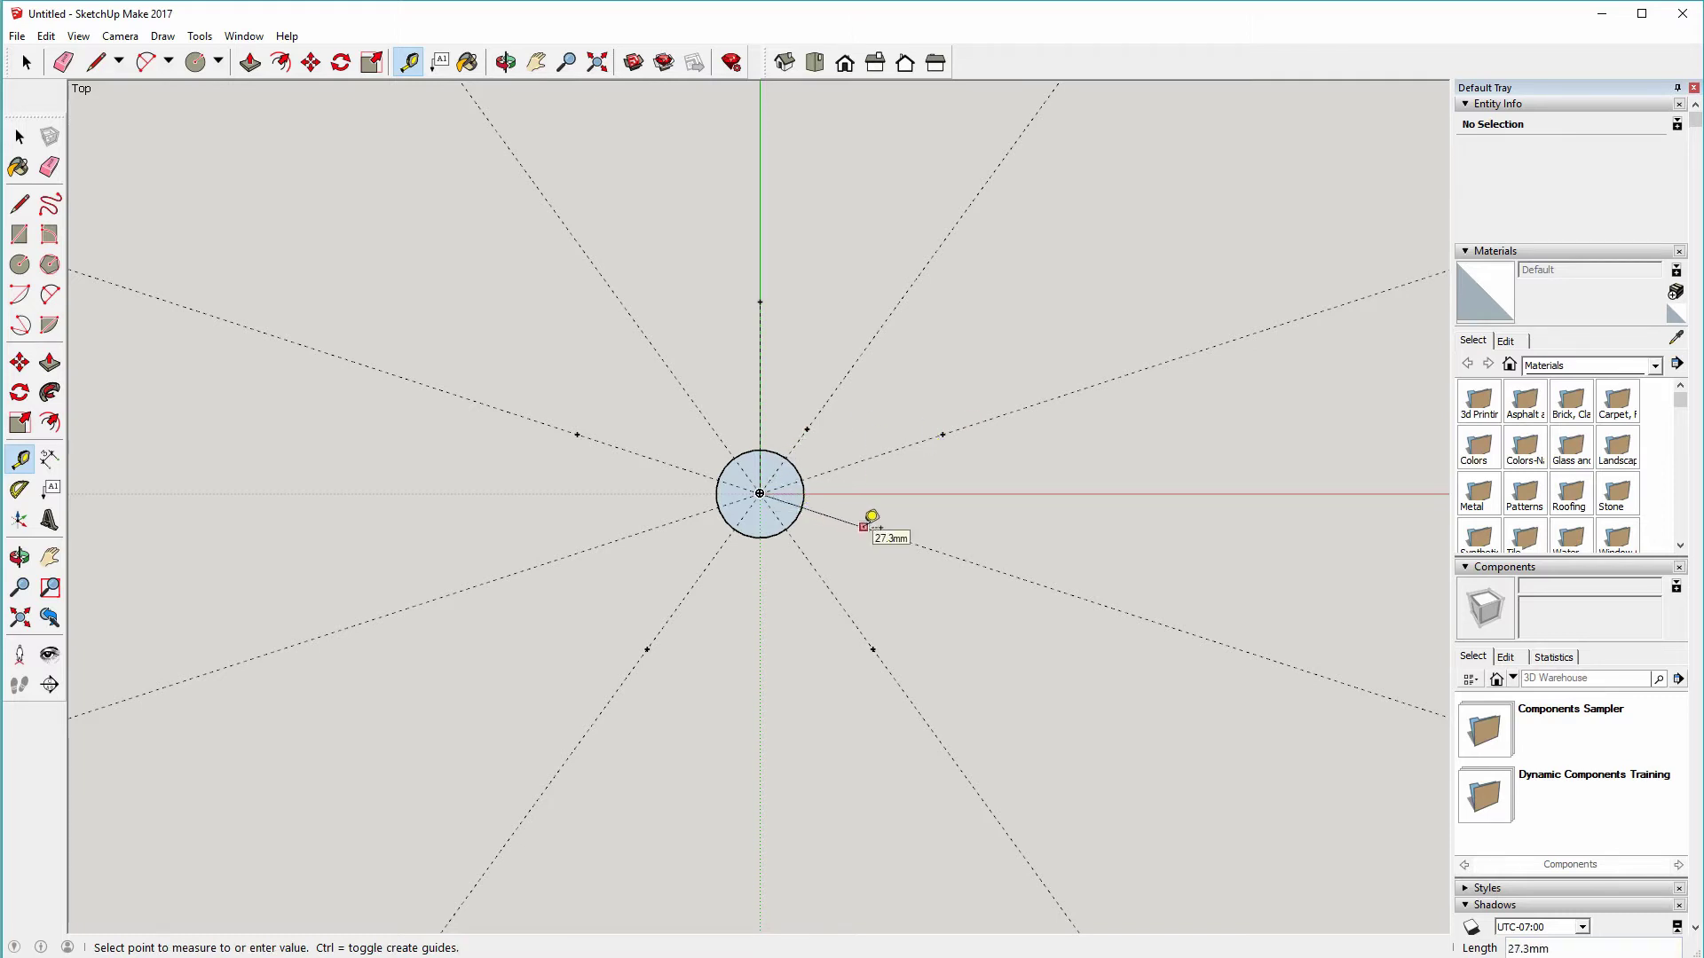
pyautogui.click(836, 519)
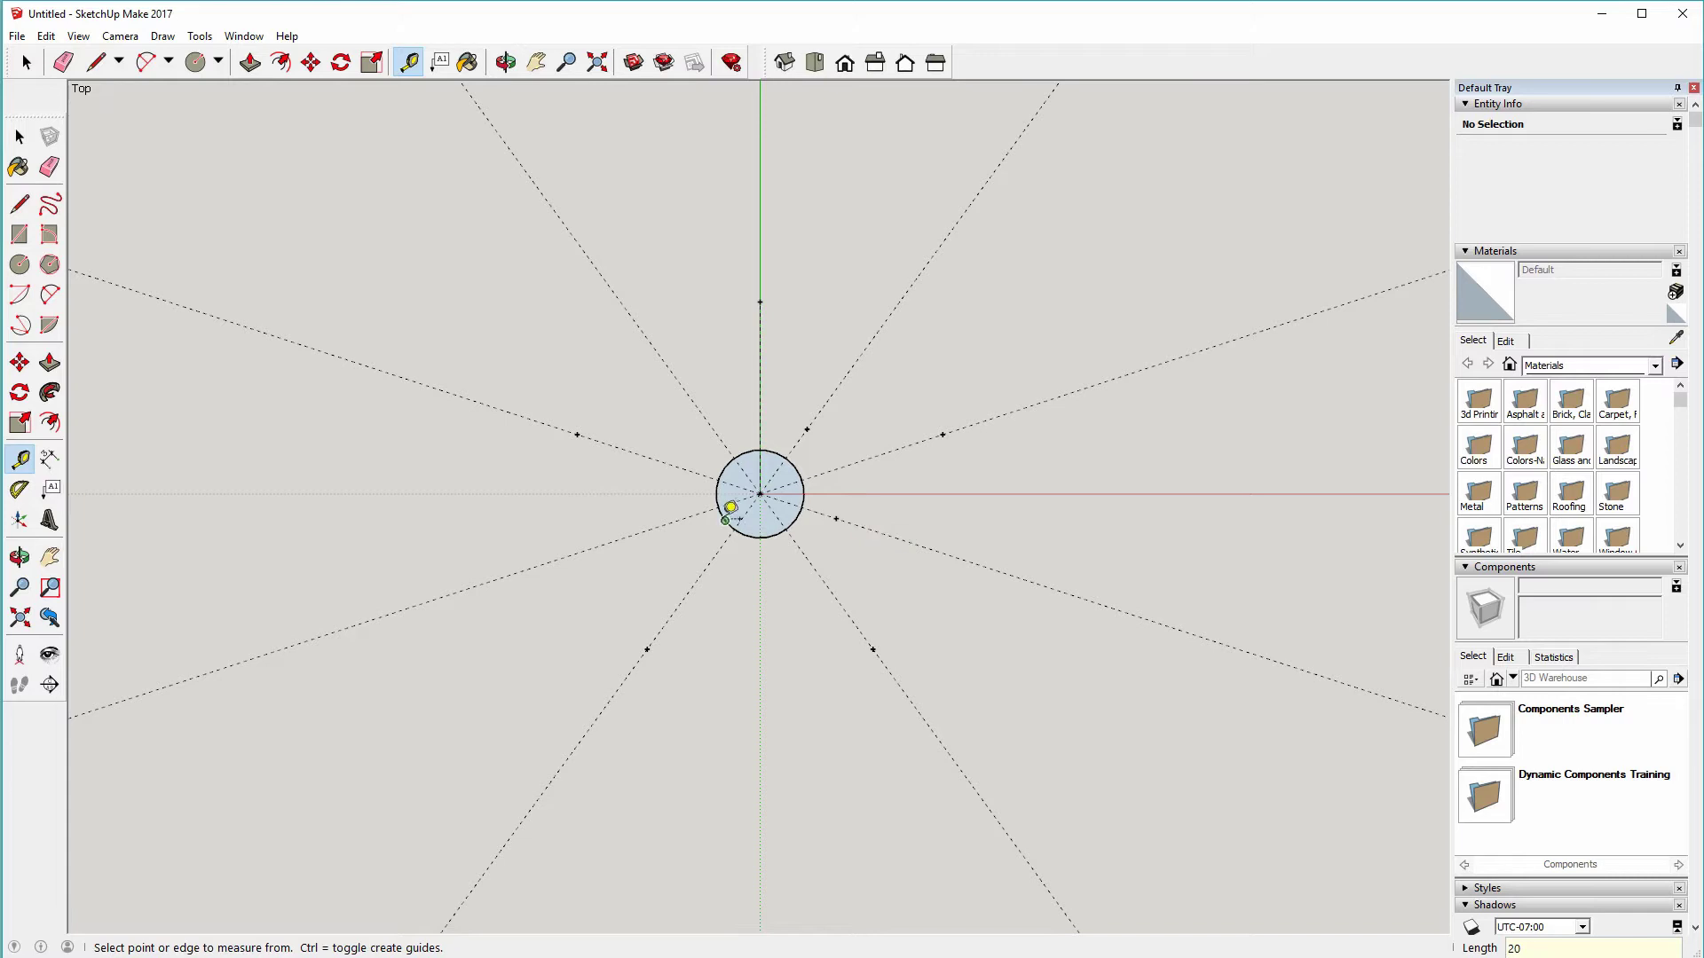
# - Mark a 20 mm guide point on the lower-left inner guide
pyautogui.click(760, 493)
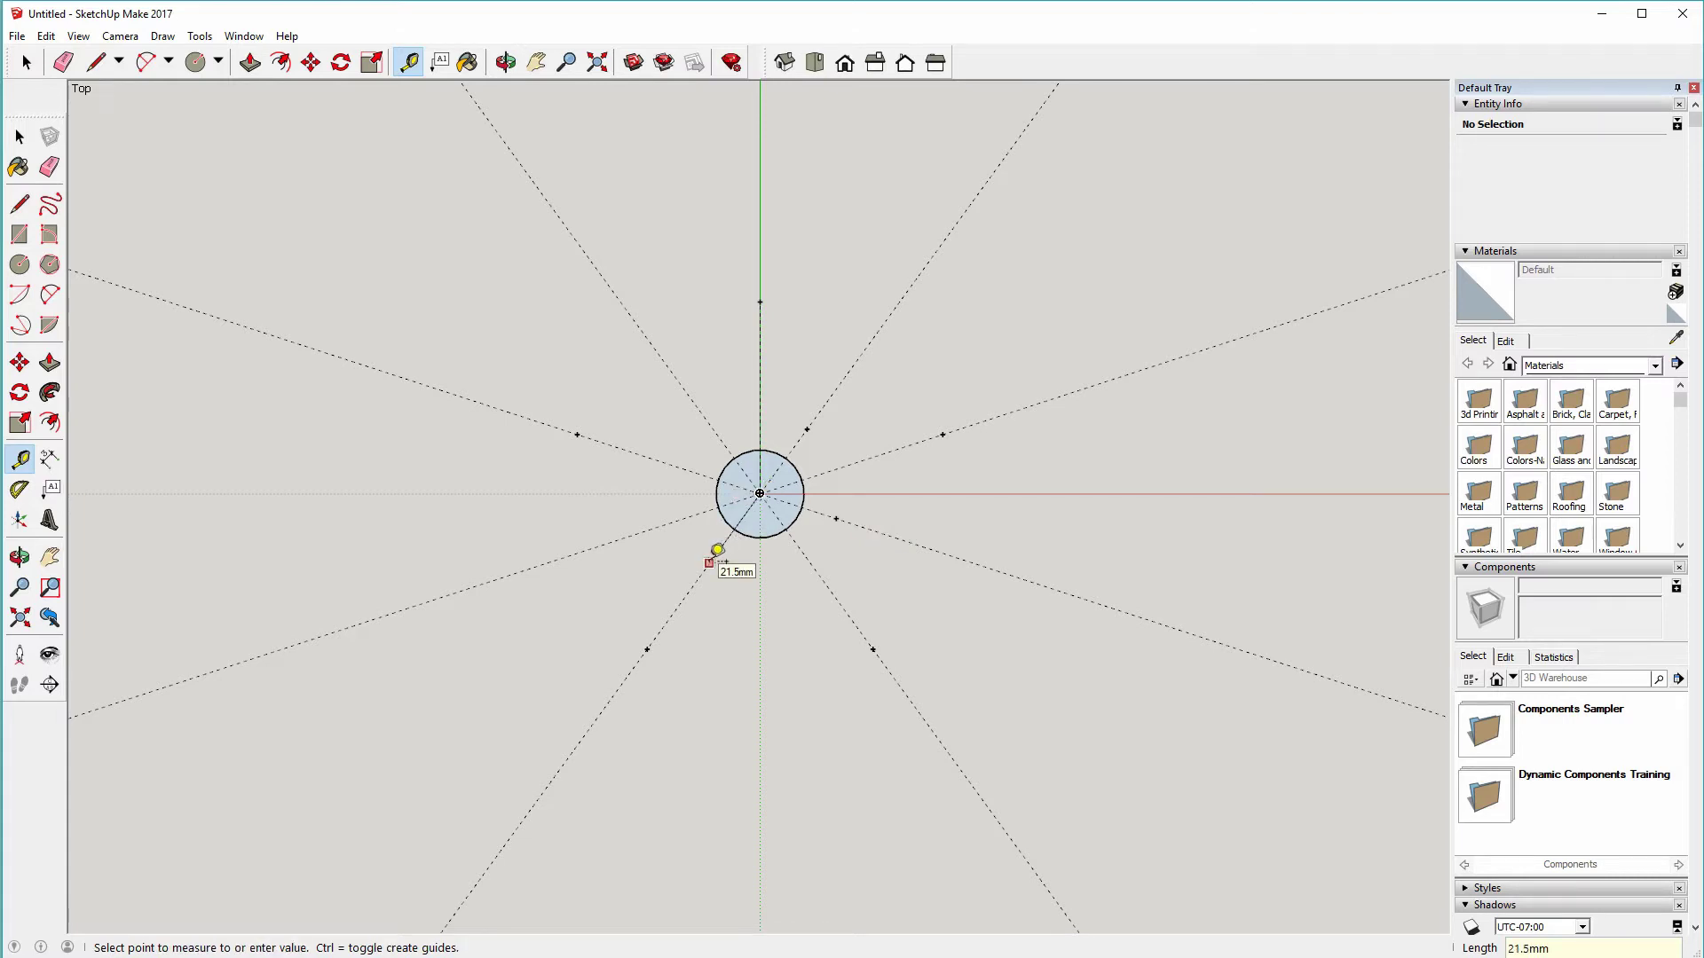
pyautogui.write('20')
pyautogui.press('Return')
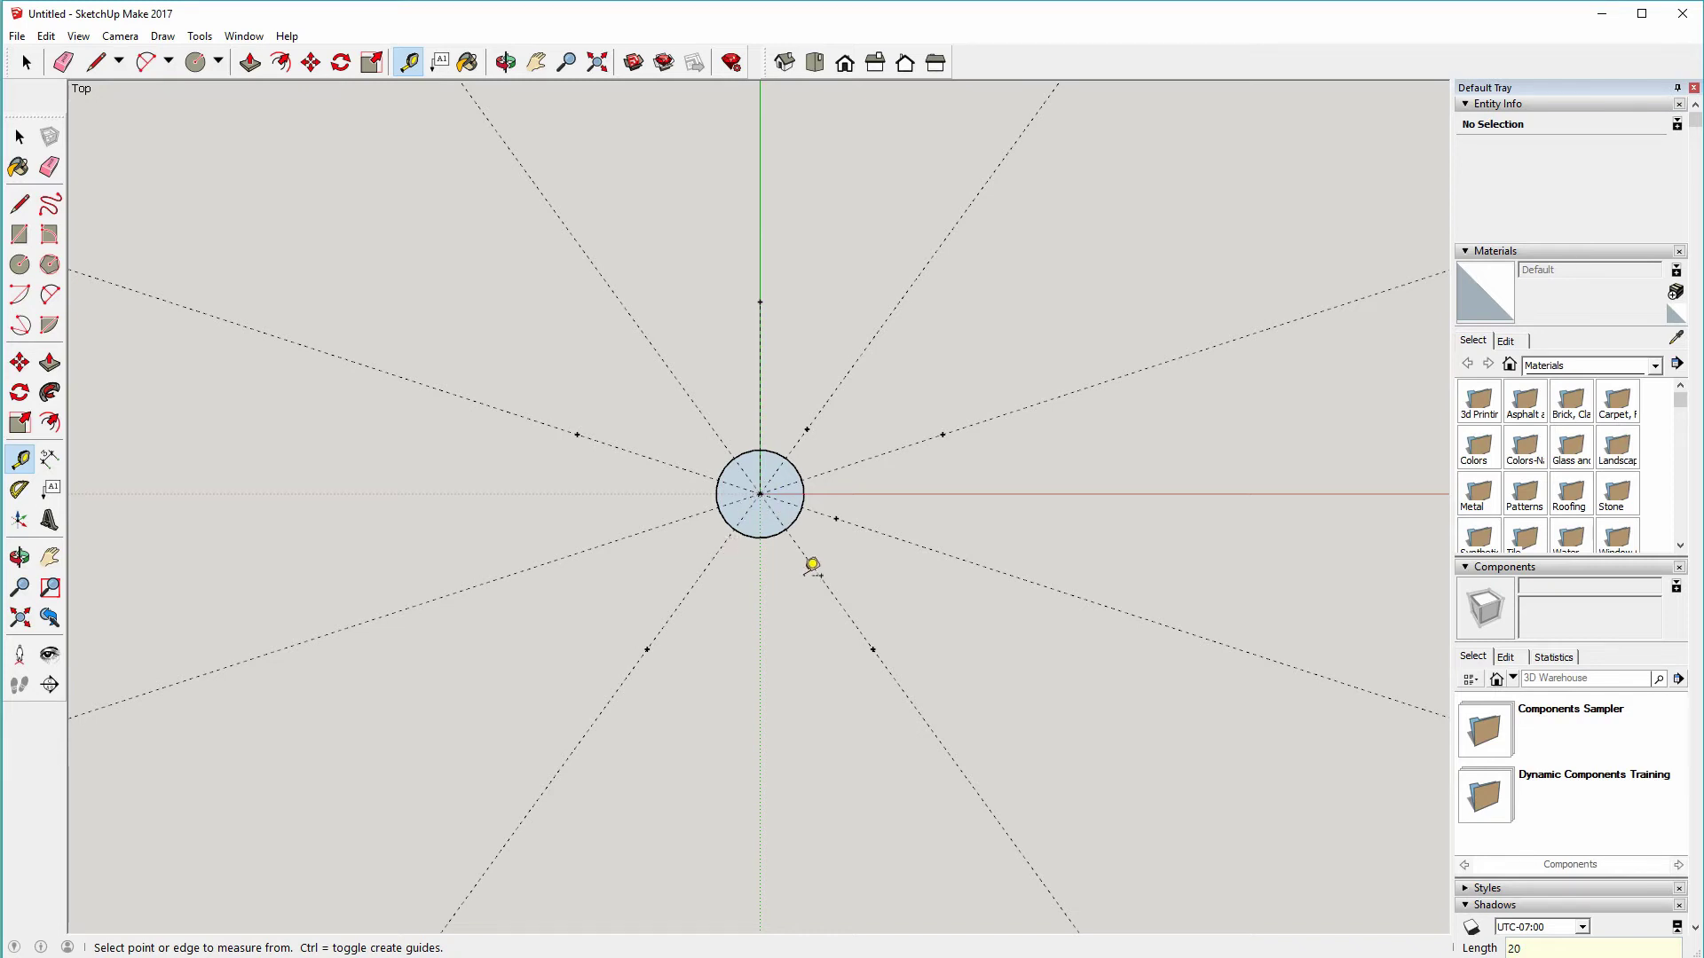
pyautogui.click(759, 493)
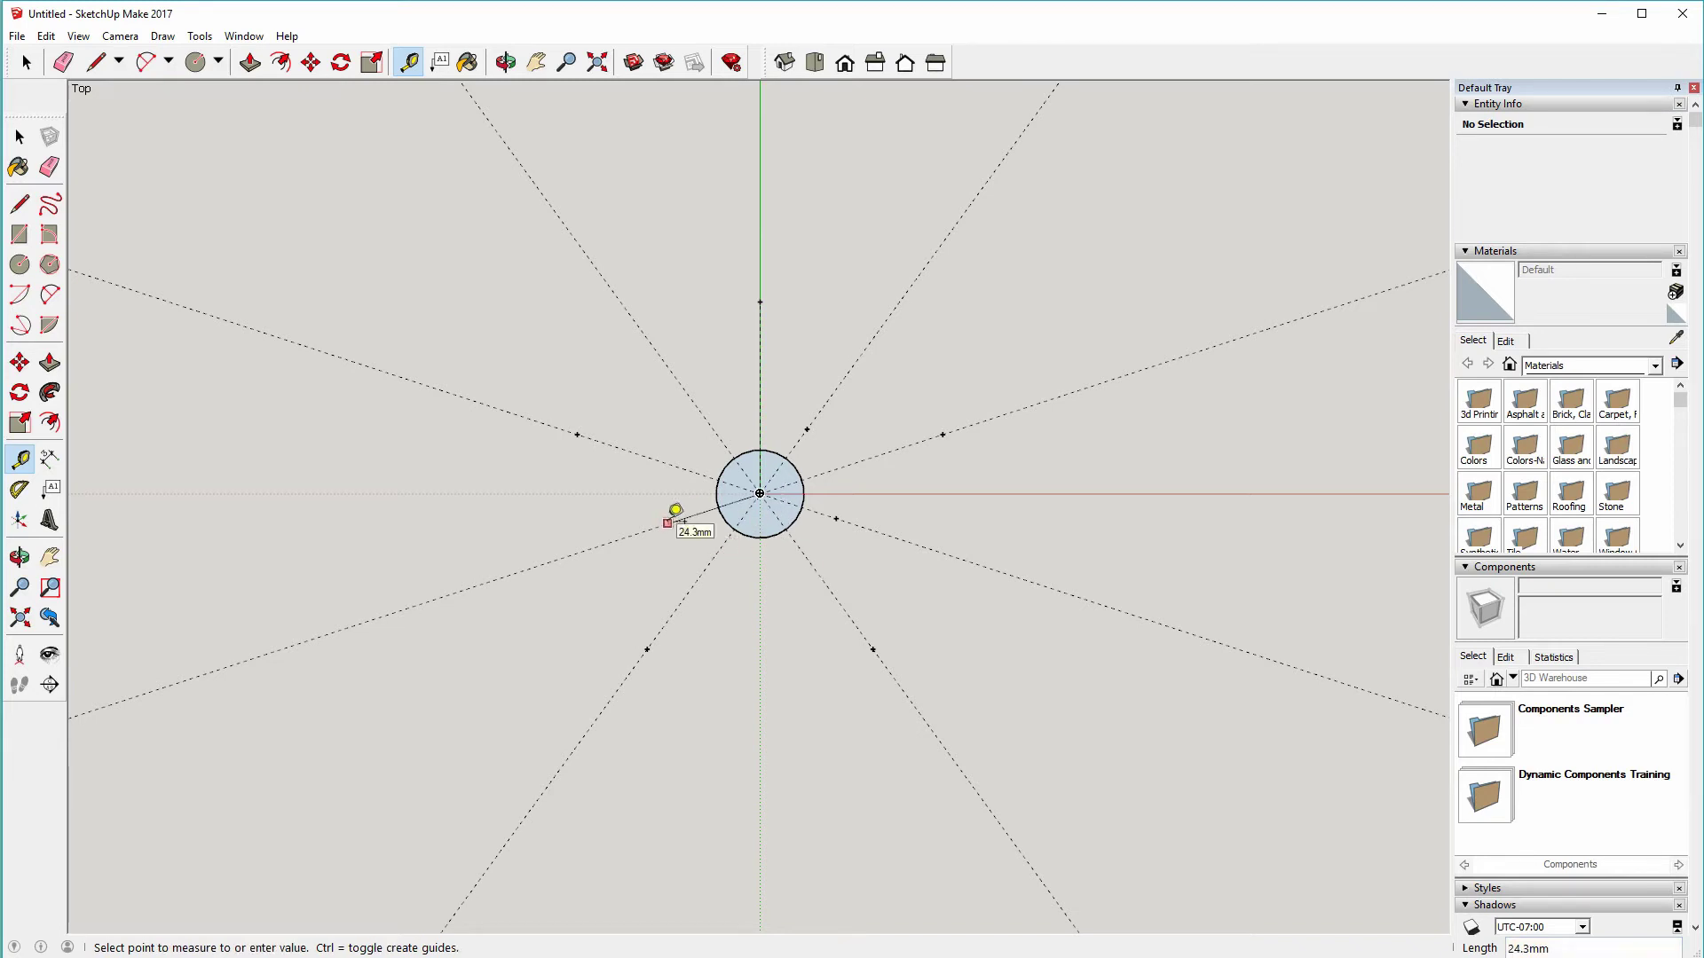
pyautogui.write('20')
pyautogui.press('Return')
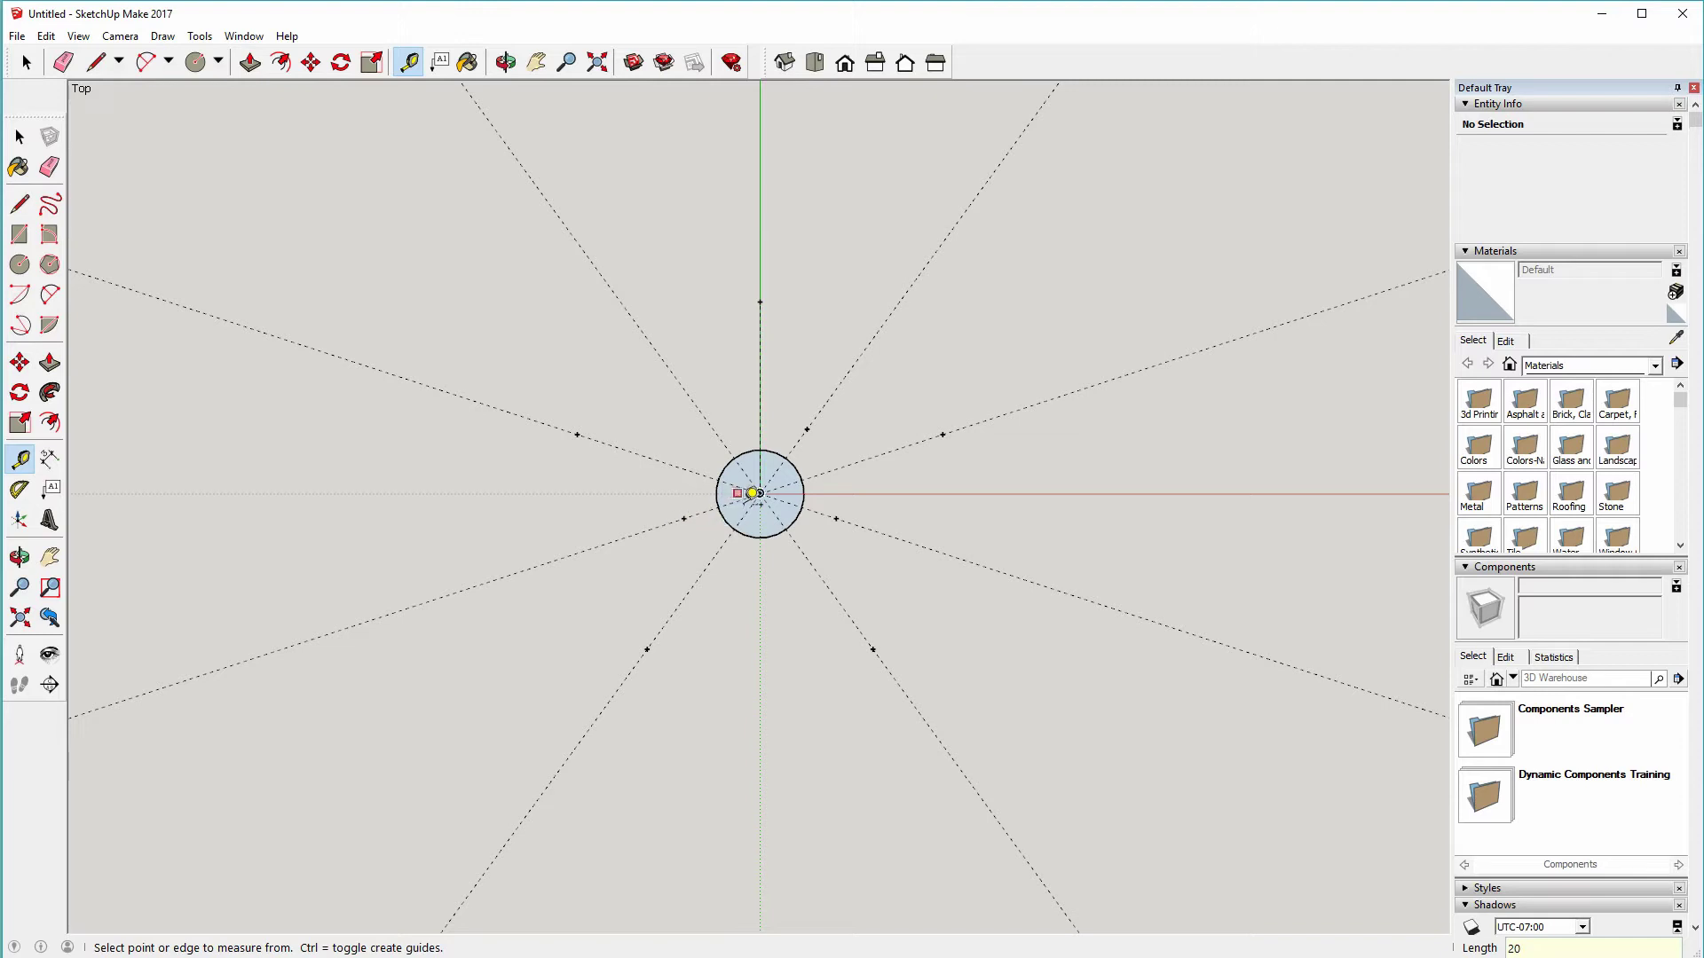
# - Mark 20 mm guide points on the upper-left inner guide and directly below the centre
pyautogui.click(760, 493)
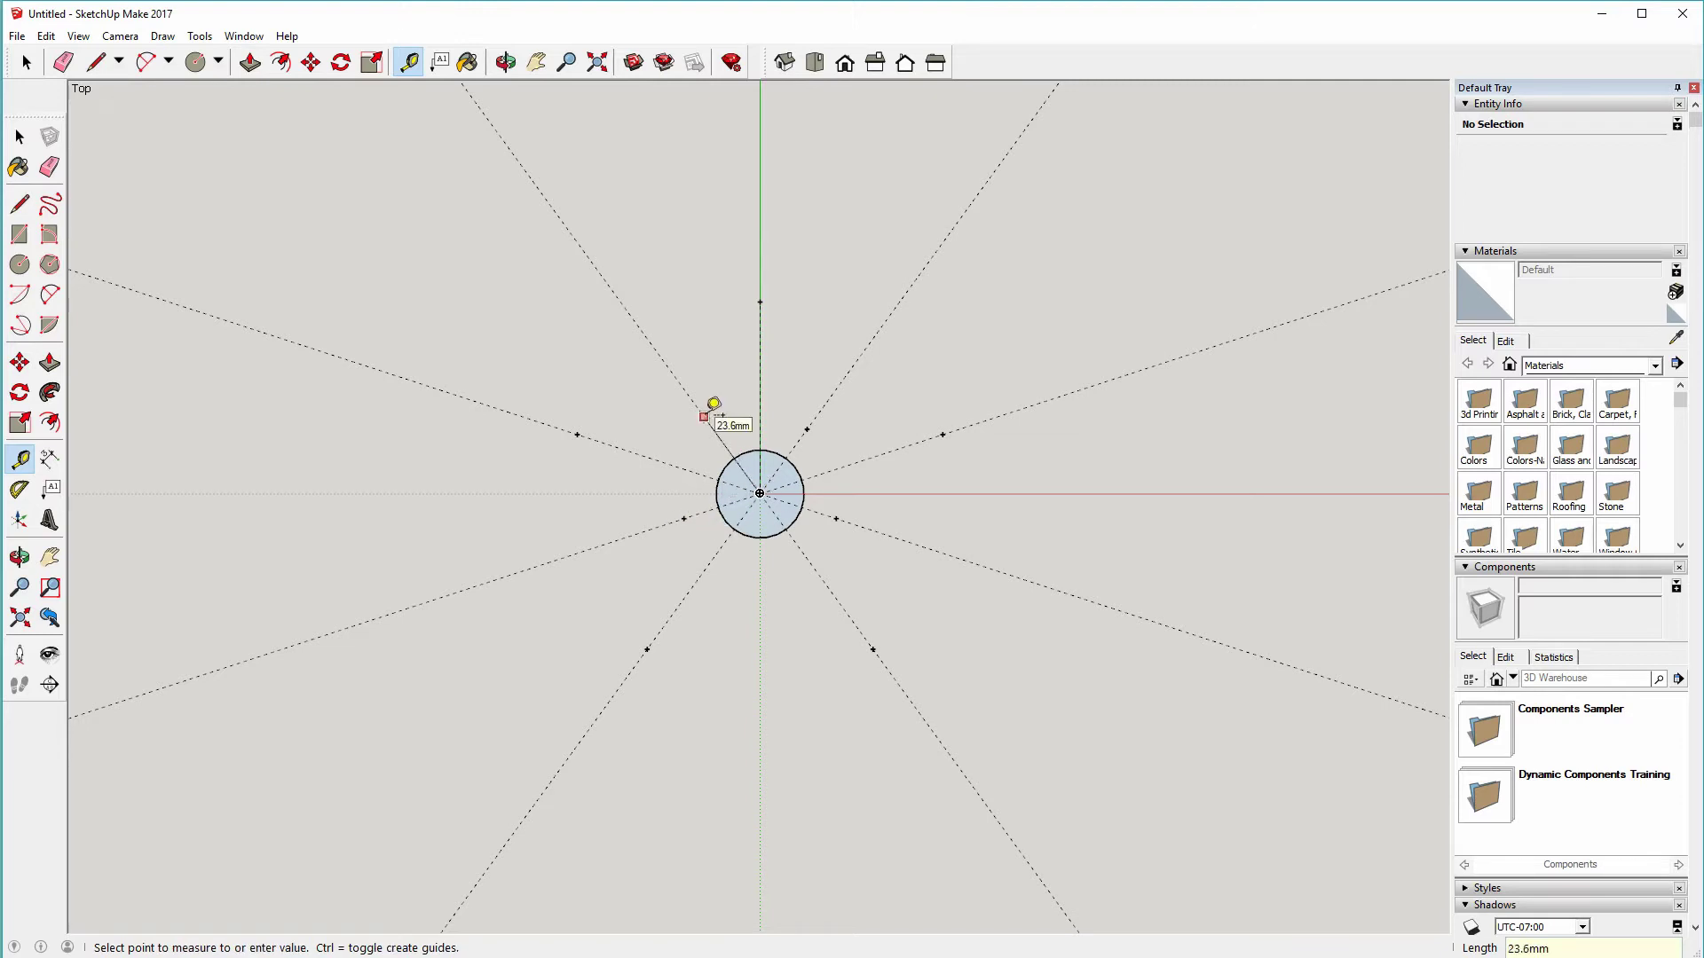
pyautogui.write('20')
pyautogui.press('Return')
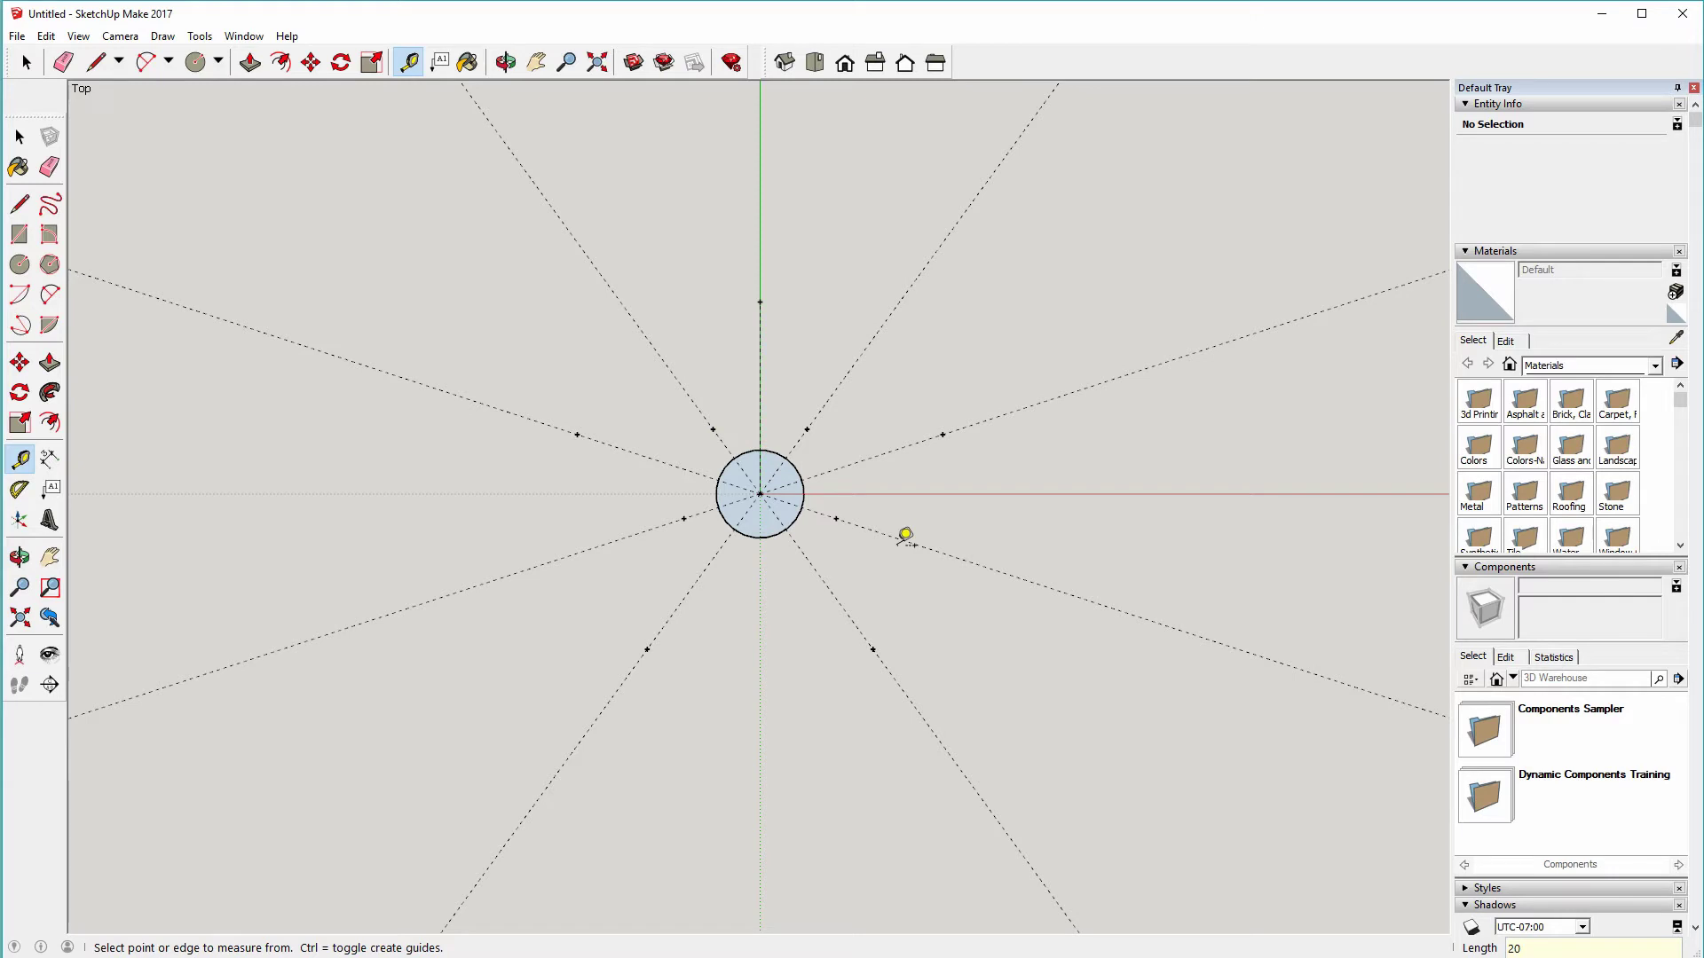
pyautogui.click(759, 493)
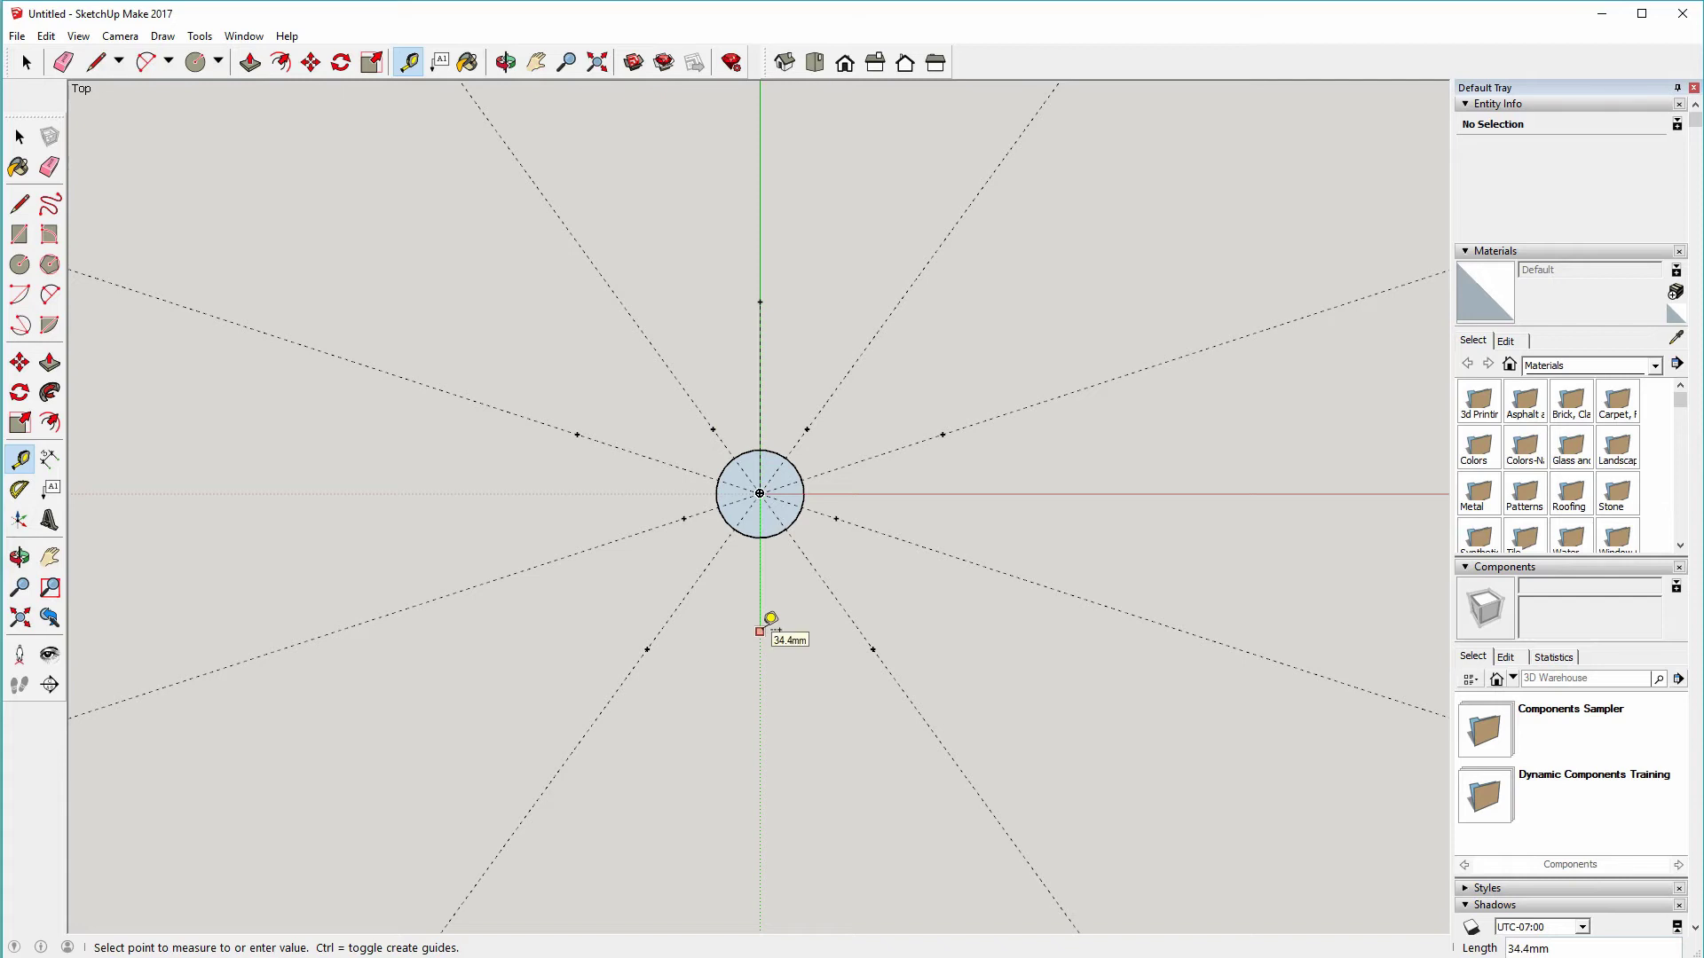
pyautogui.write('20')
pyautogui.press('Return')
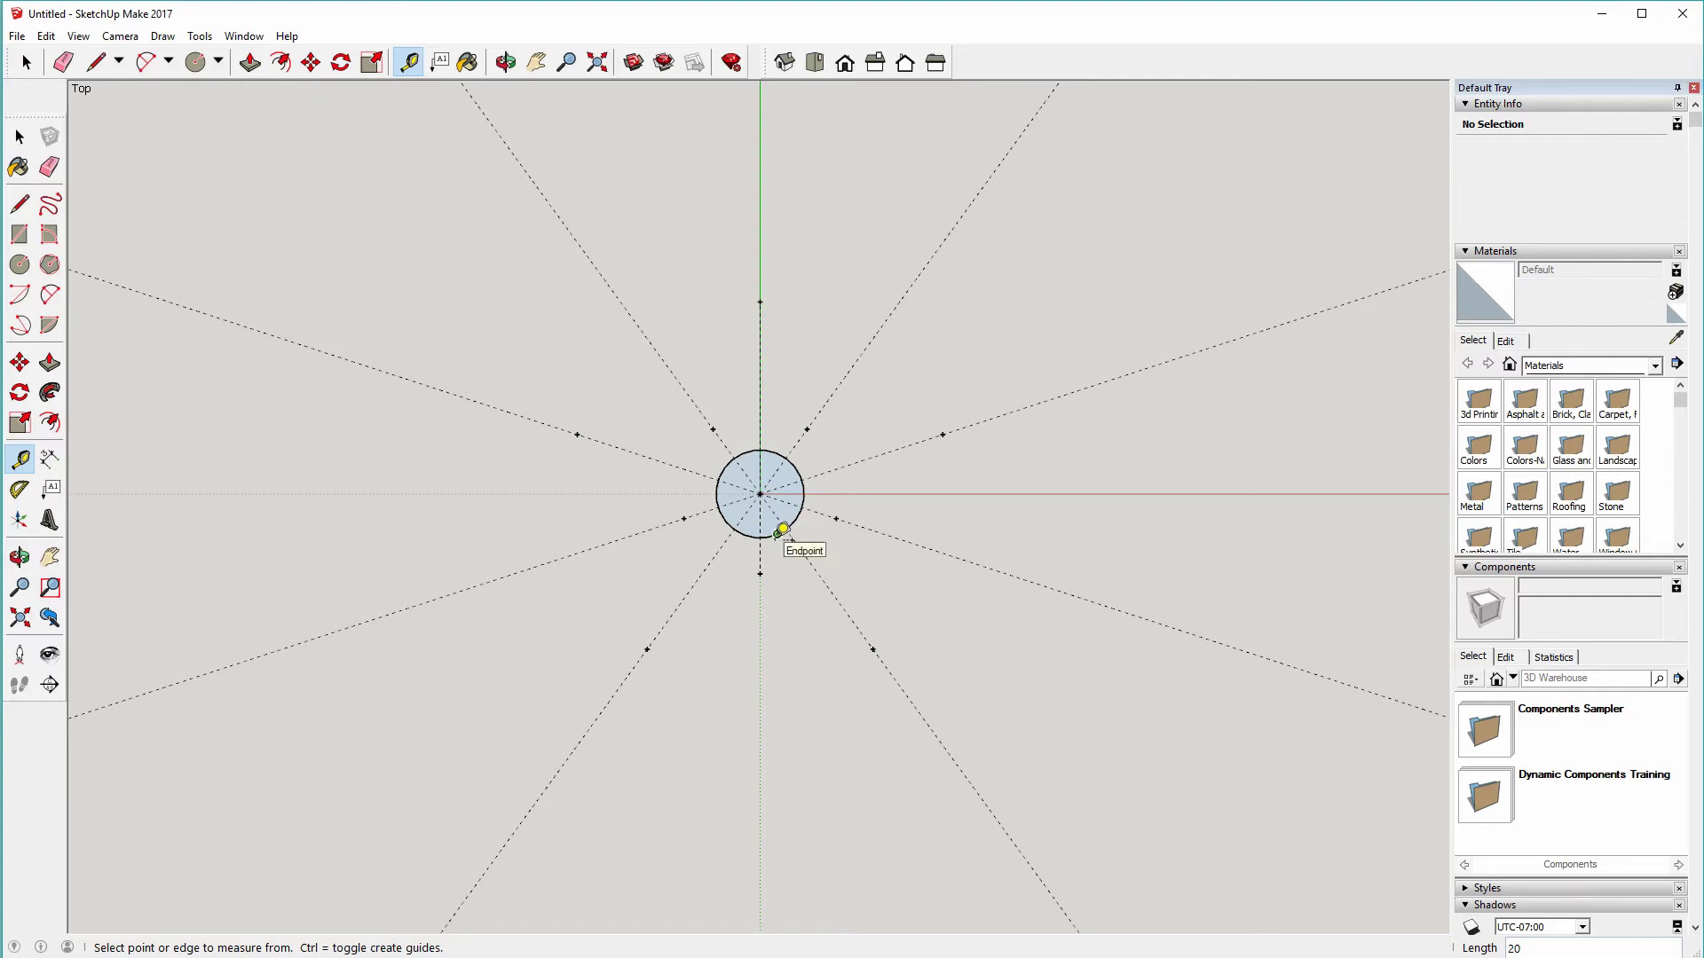
# - Trace Line edges through all ten tip and inner points, closing at the upper-left tip
pyautogui.click(22, 205)
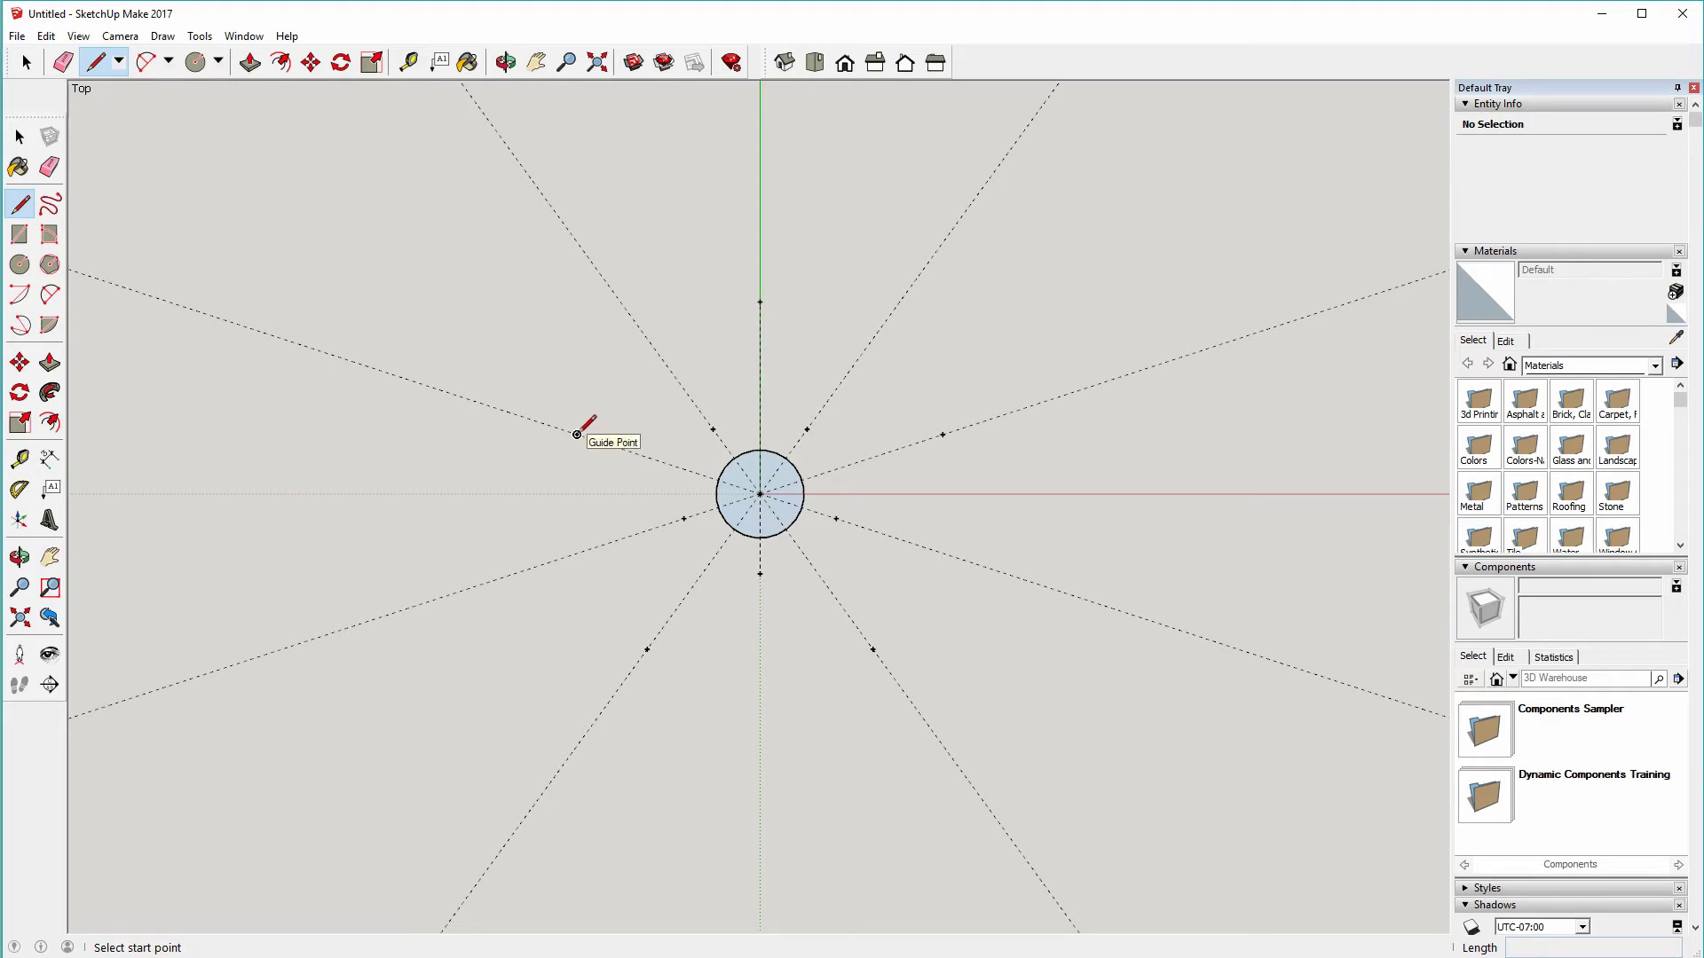
pyautogui.click(577, 434)
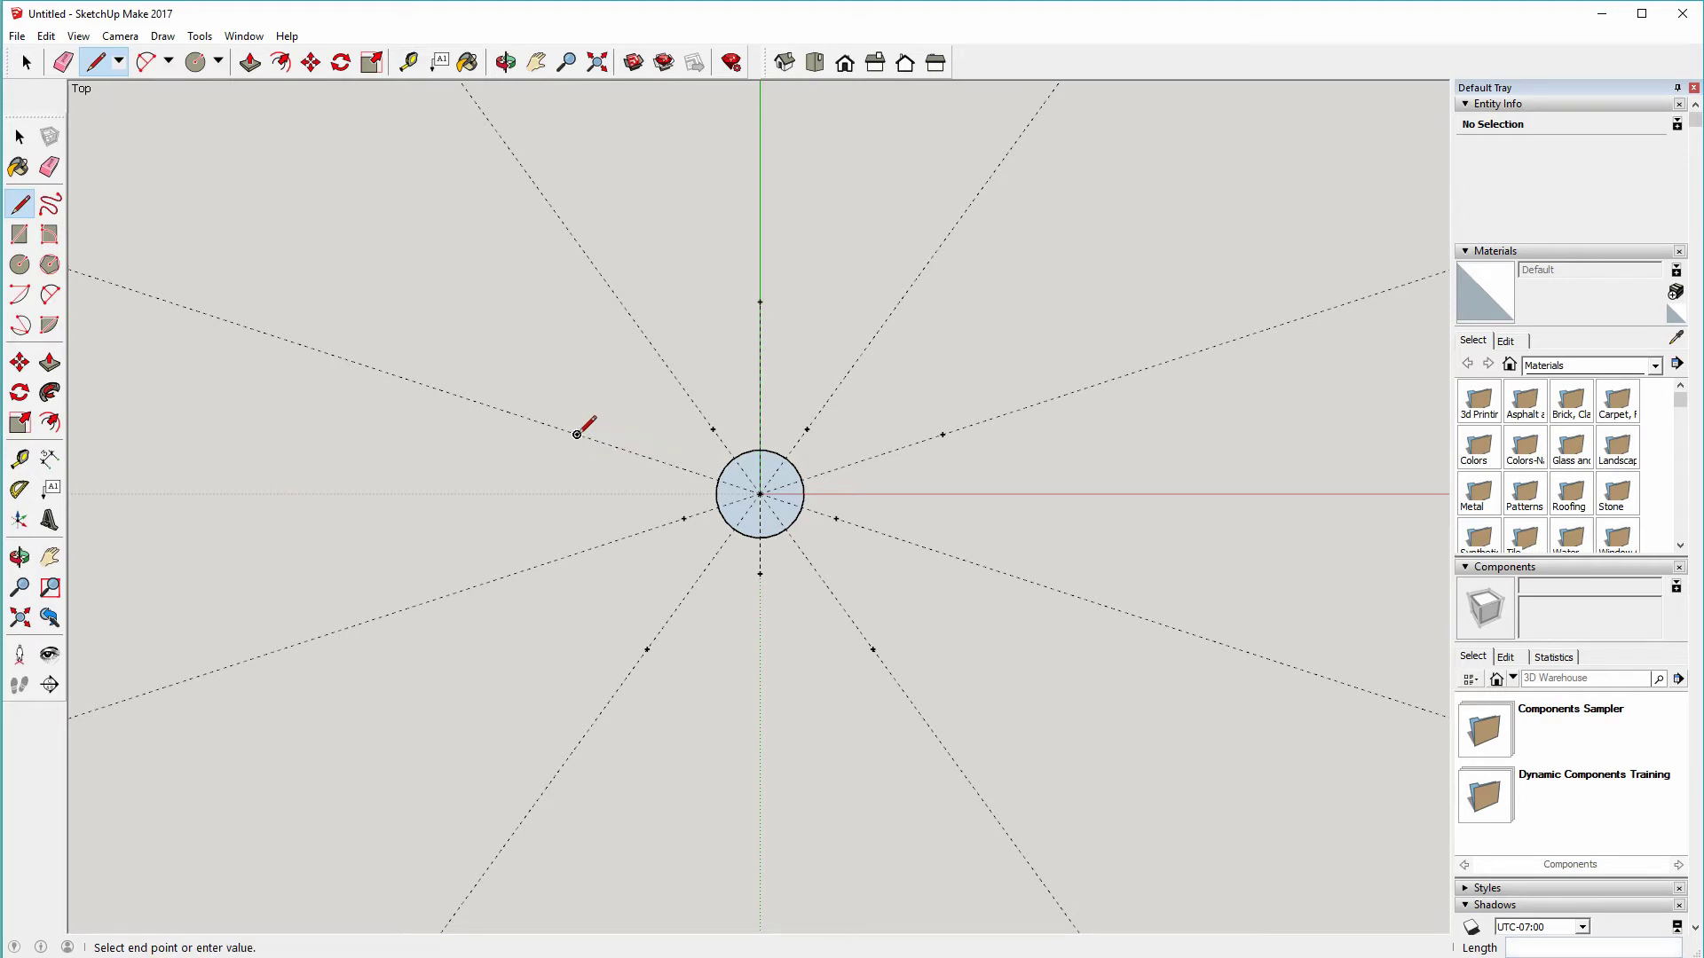
pyautogui.click(712, 429)
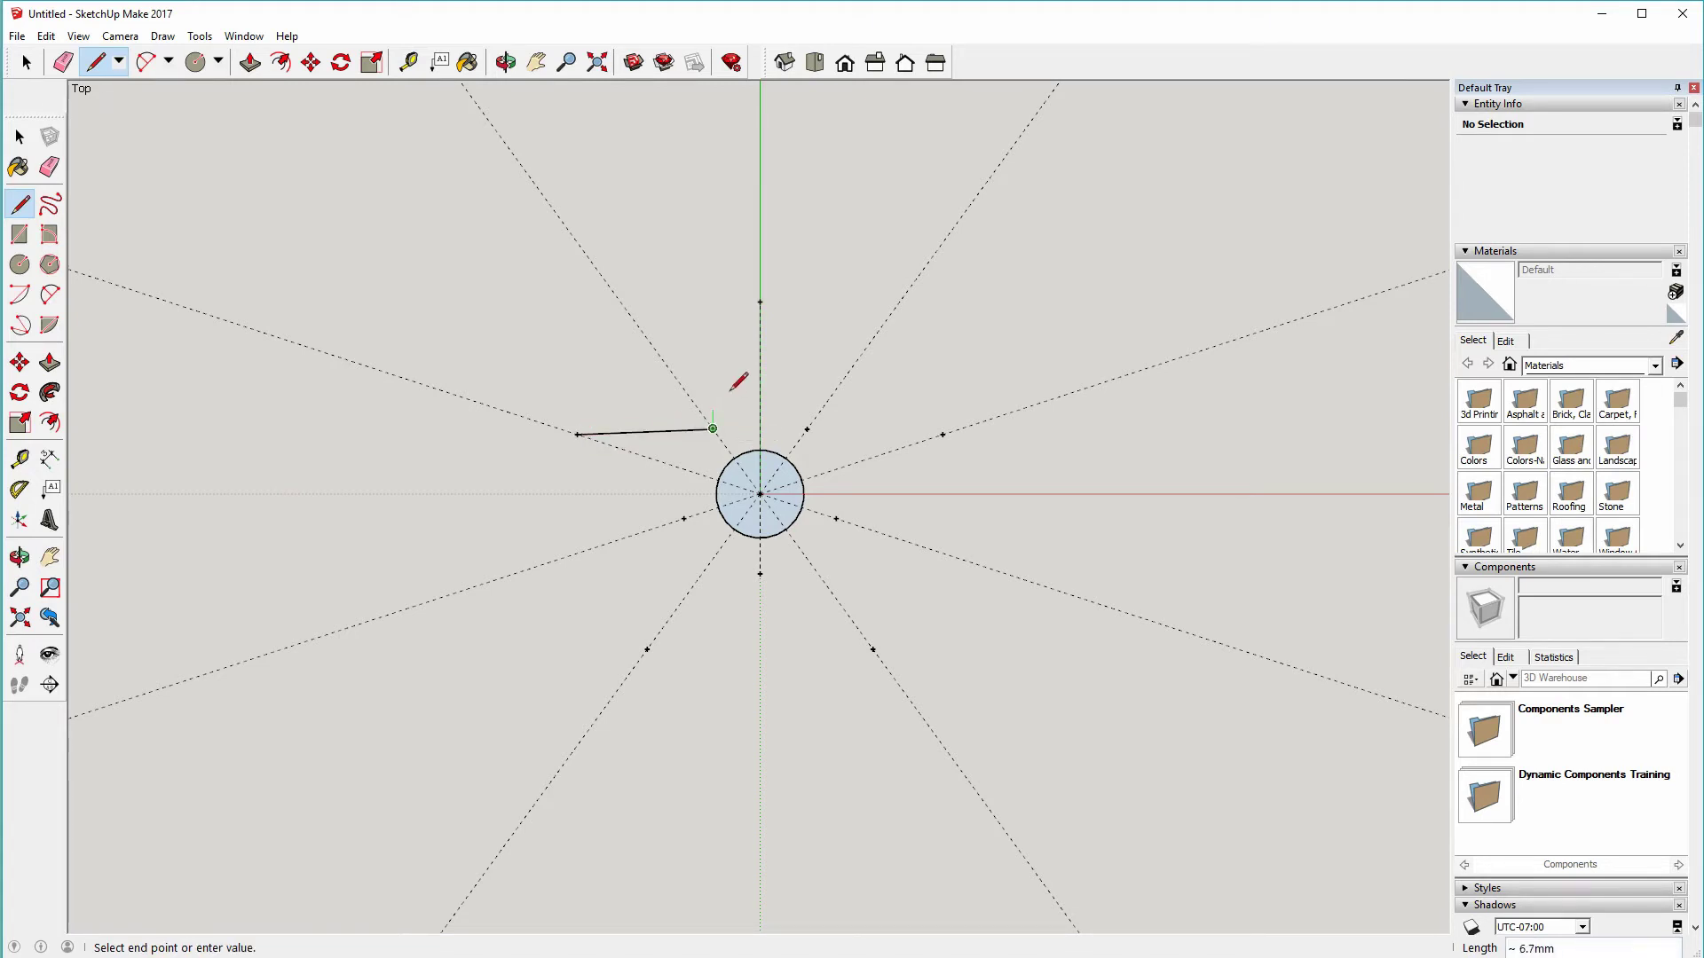
pyautogui.click(760, 301)
pyautogui.click(806, 428)
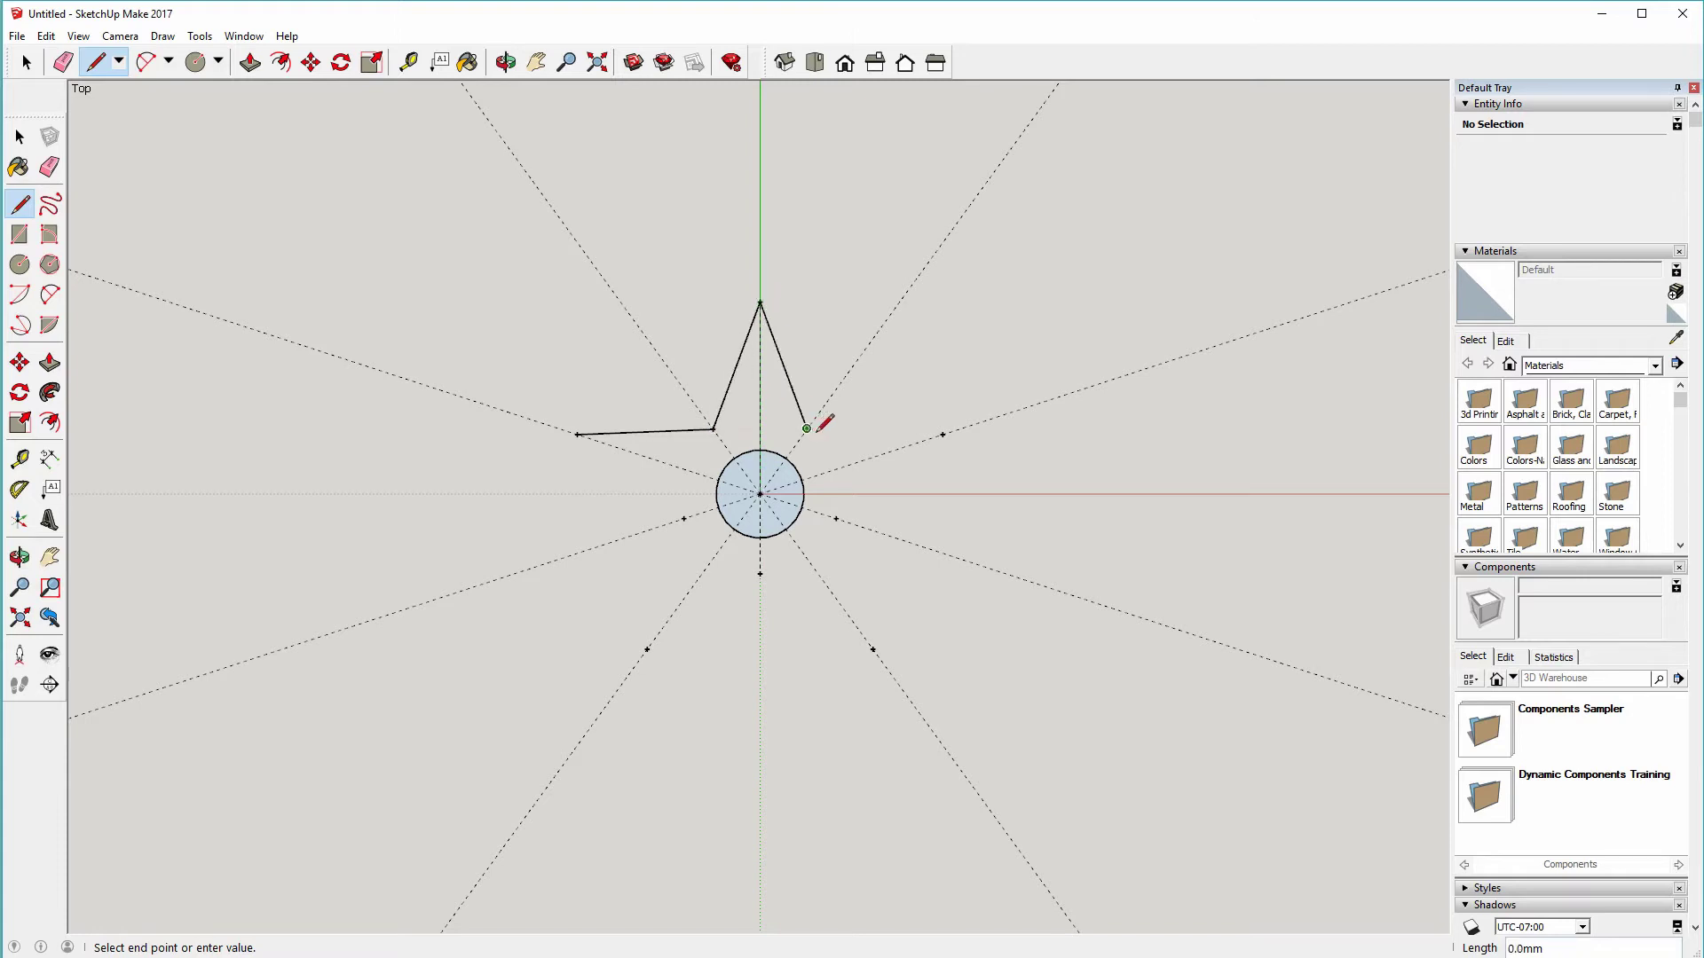
pyautogui.click(942, 434)
pyautogui.click(836, 518)
pyautogui.click(872, 648)
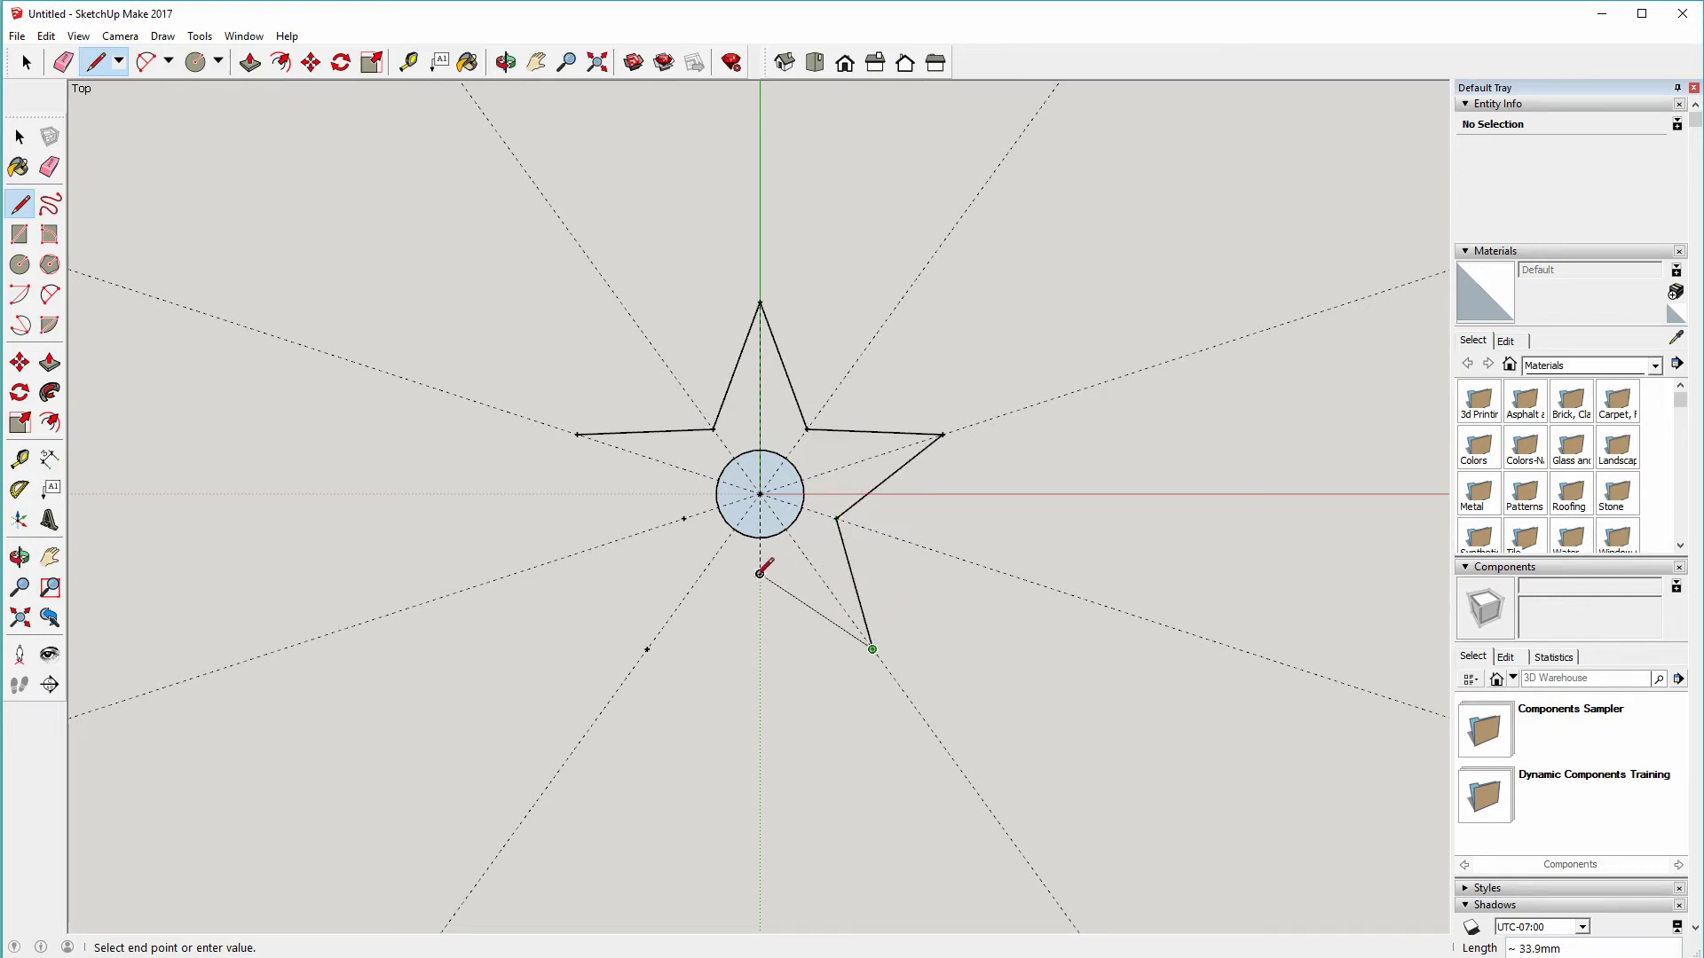
pyautogui.click(760, 574)
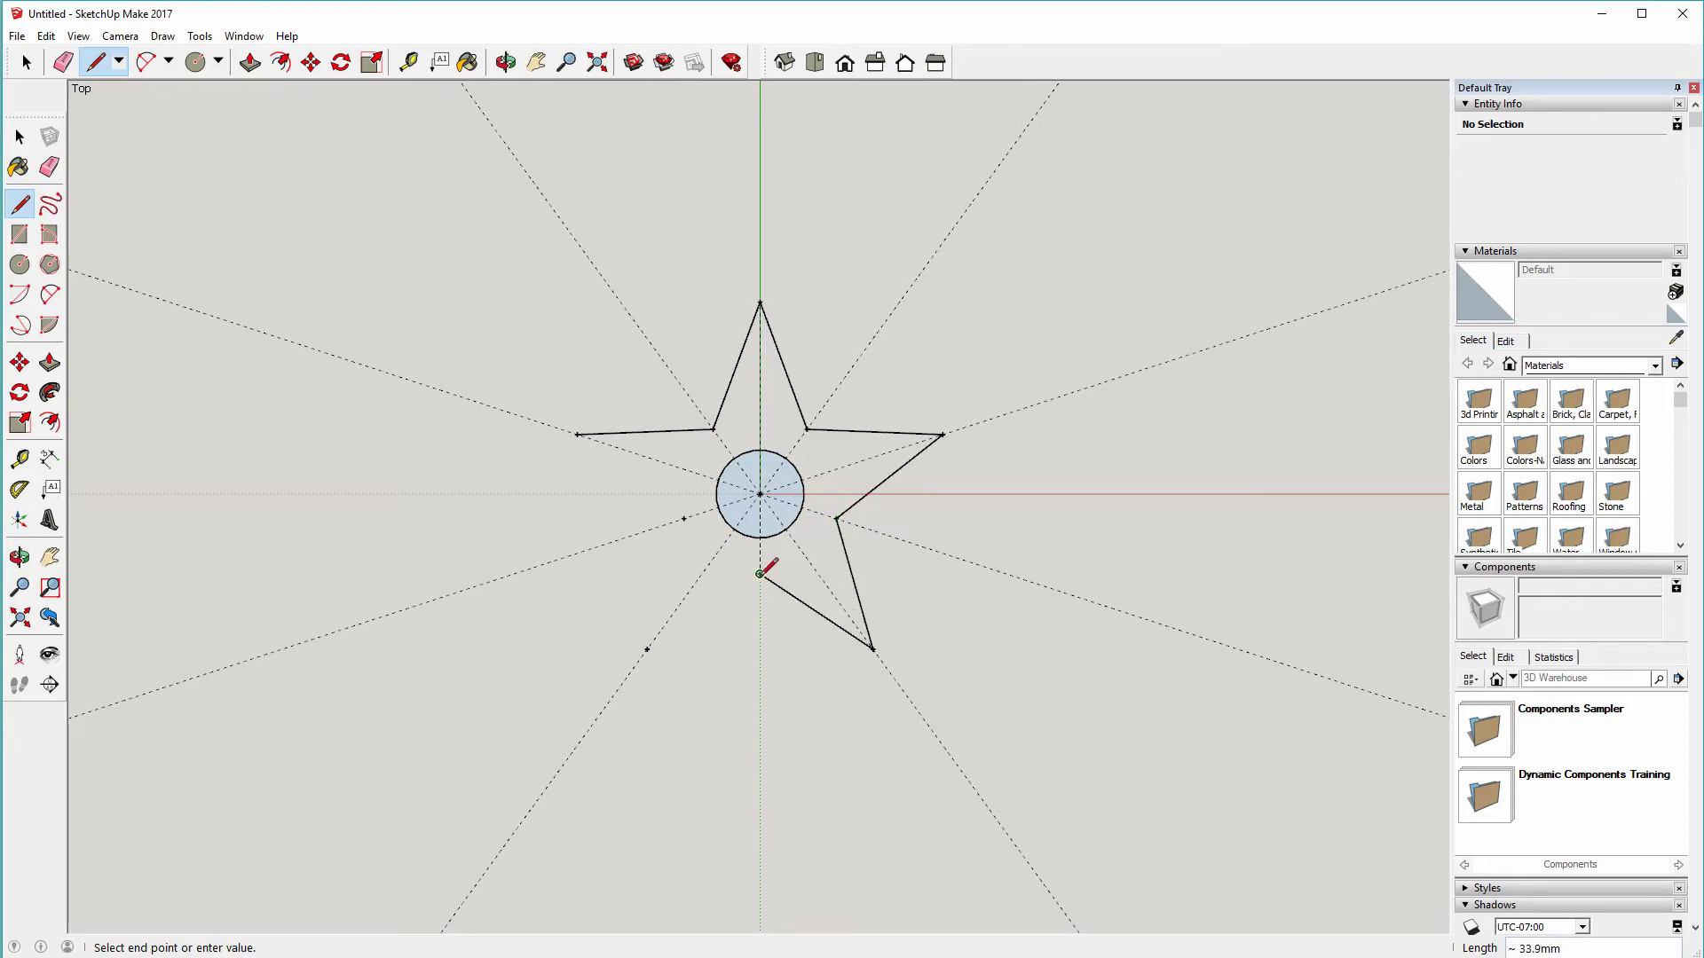
pyautogui.click(647, 649)
pyautogui.click(683, 519)
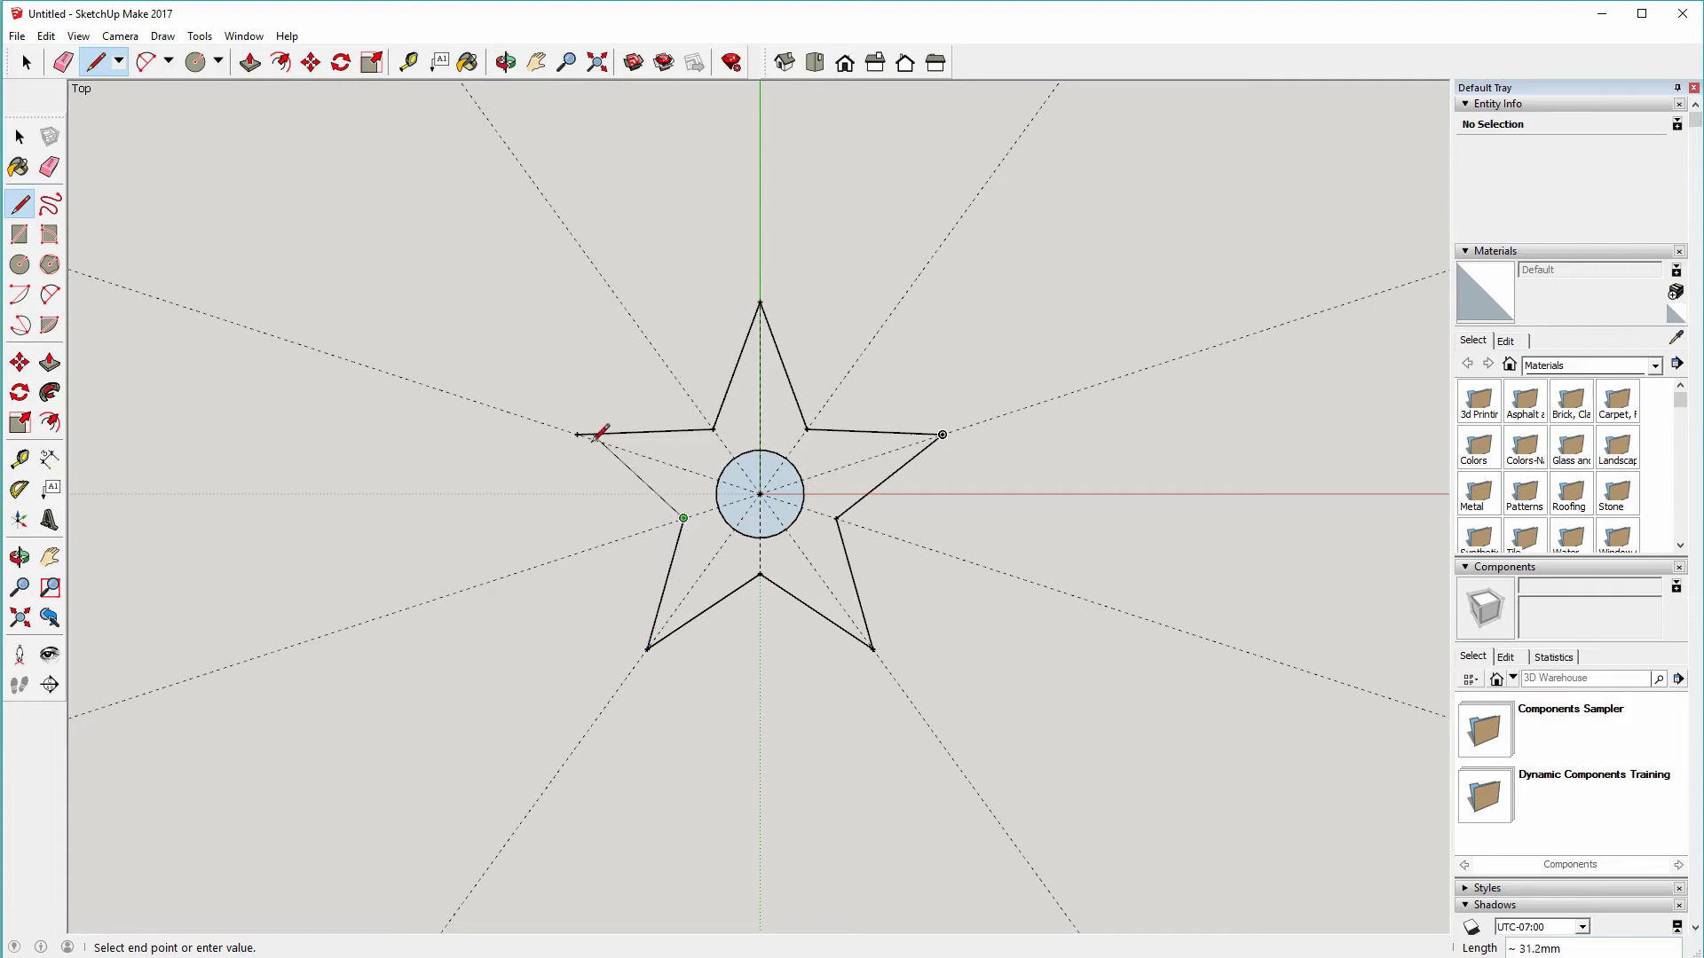
pyautogui.click(577, 434)
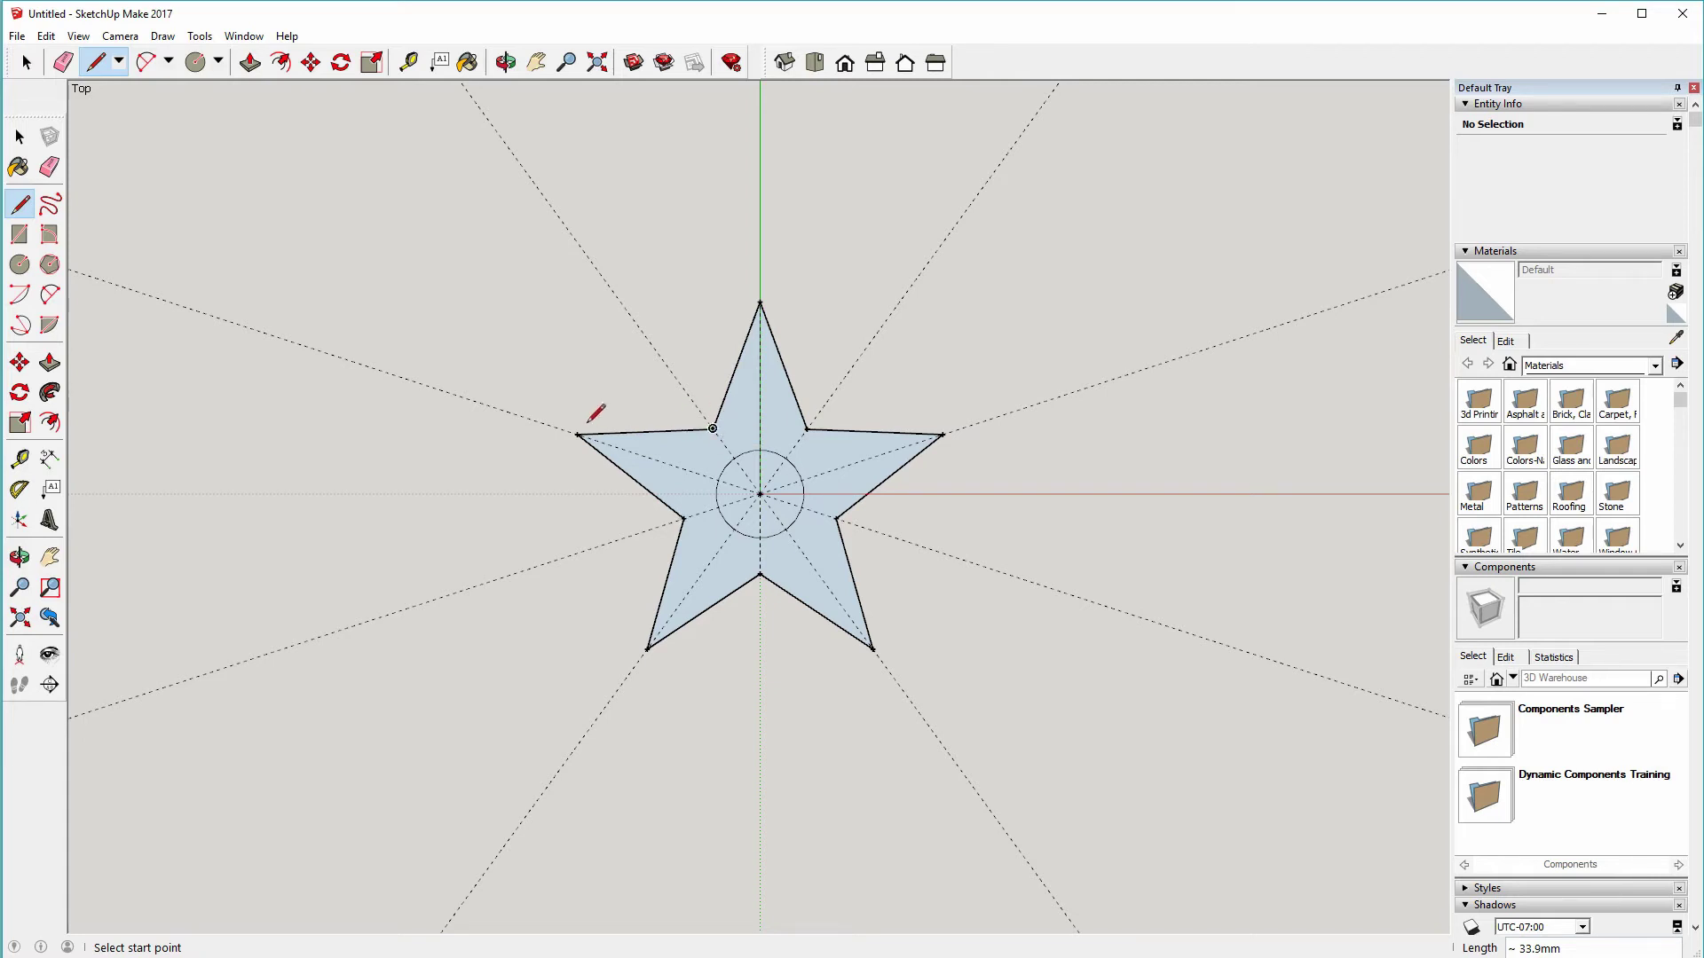
pyautogui.press('m')
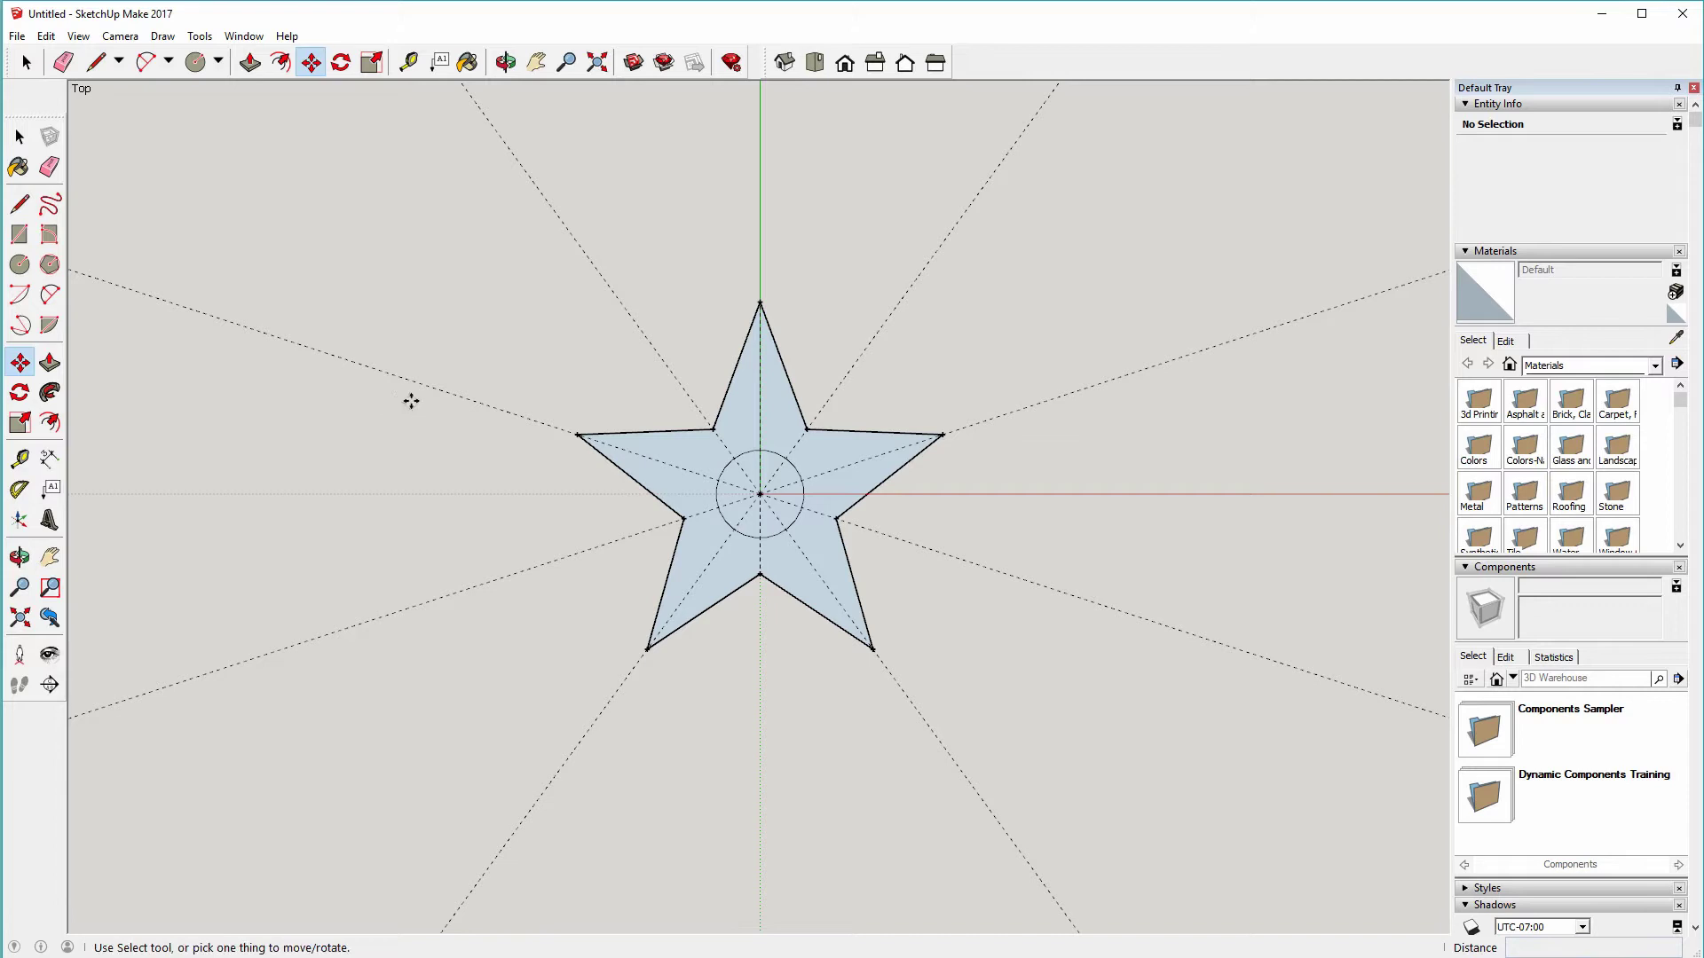
pyautogui.click(712, 429)
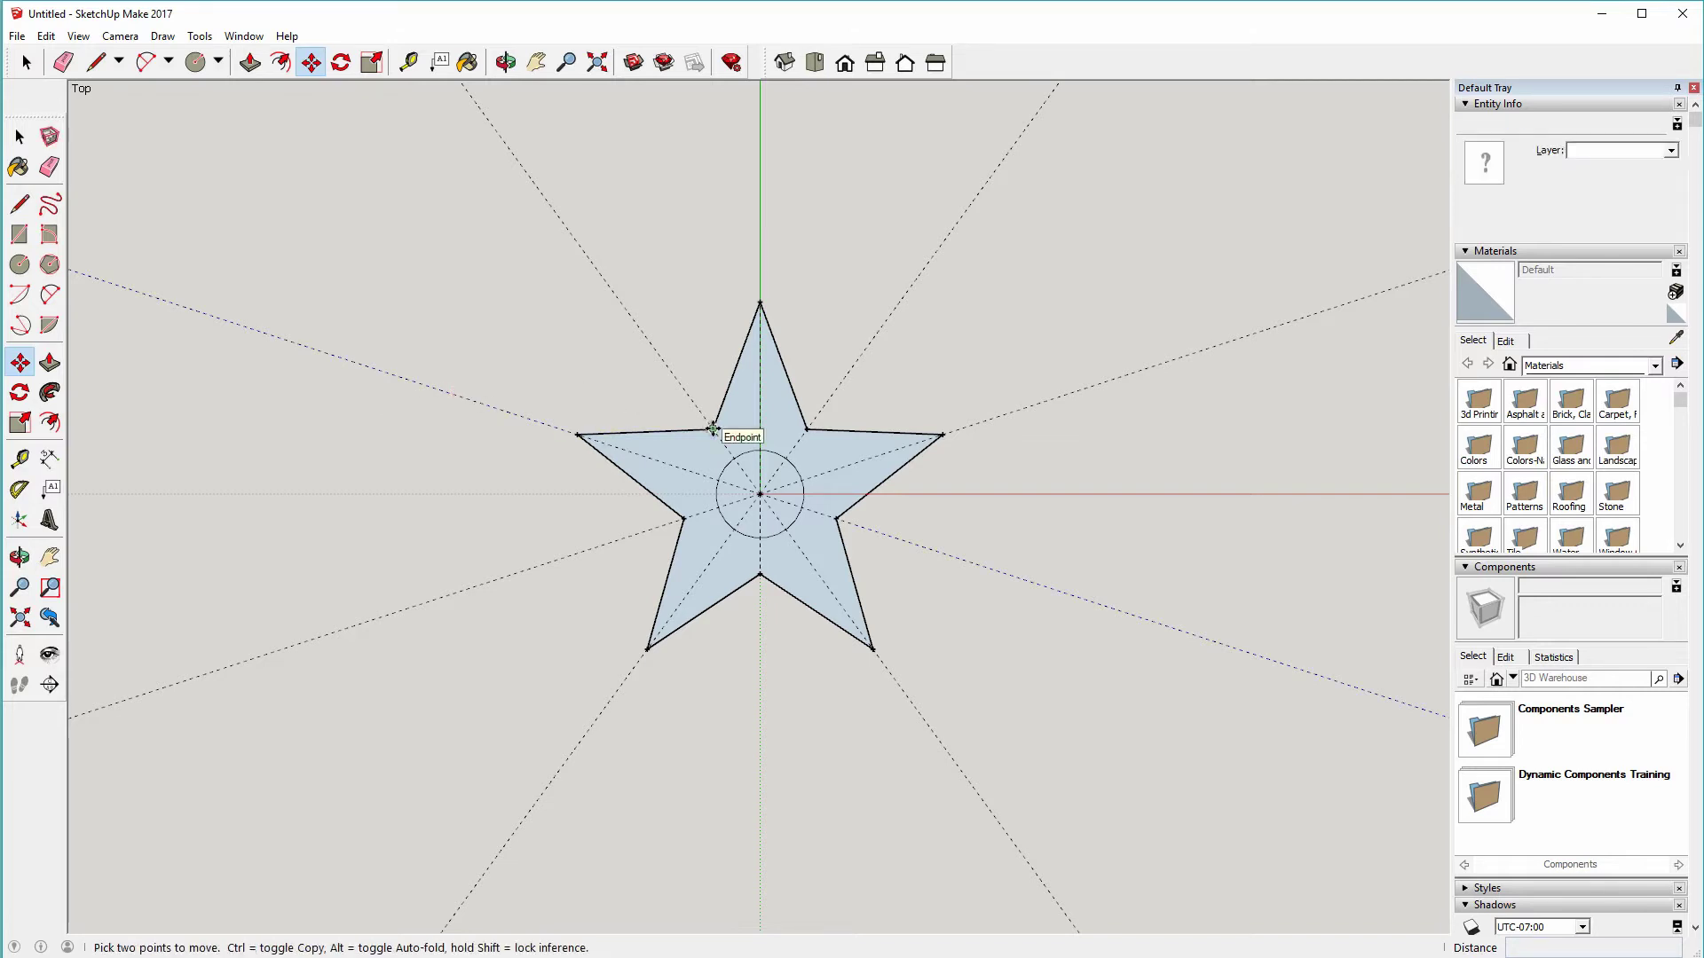
pyautogui.click(712, 429)
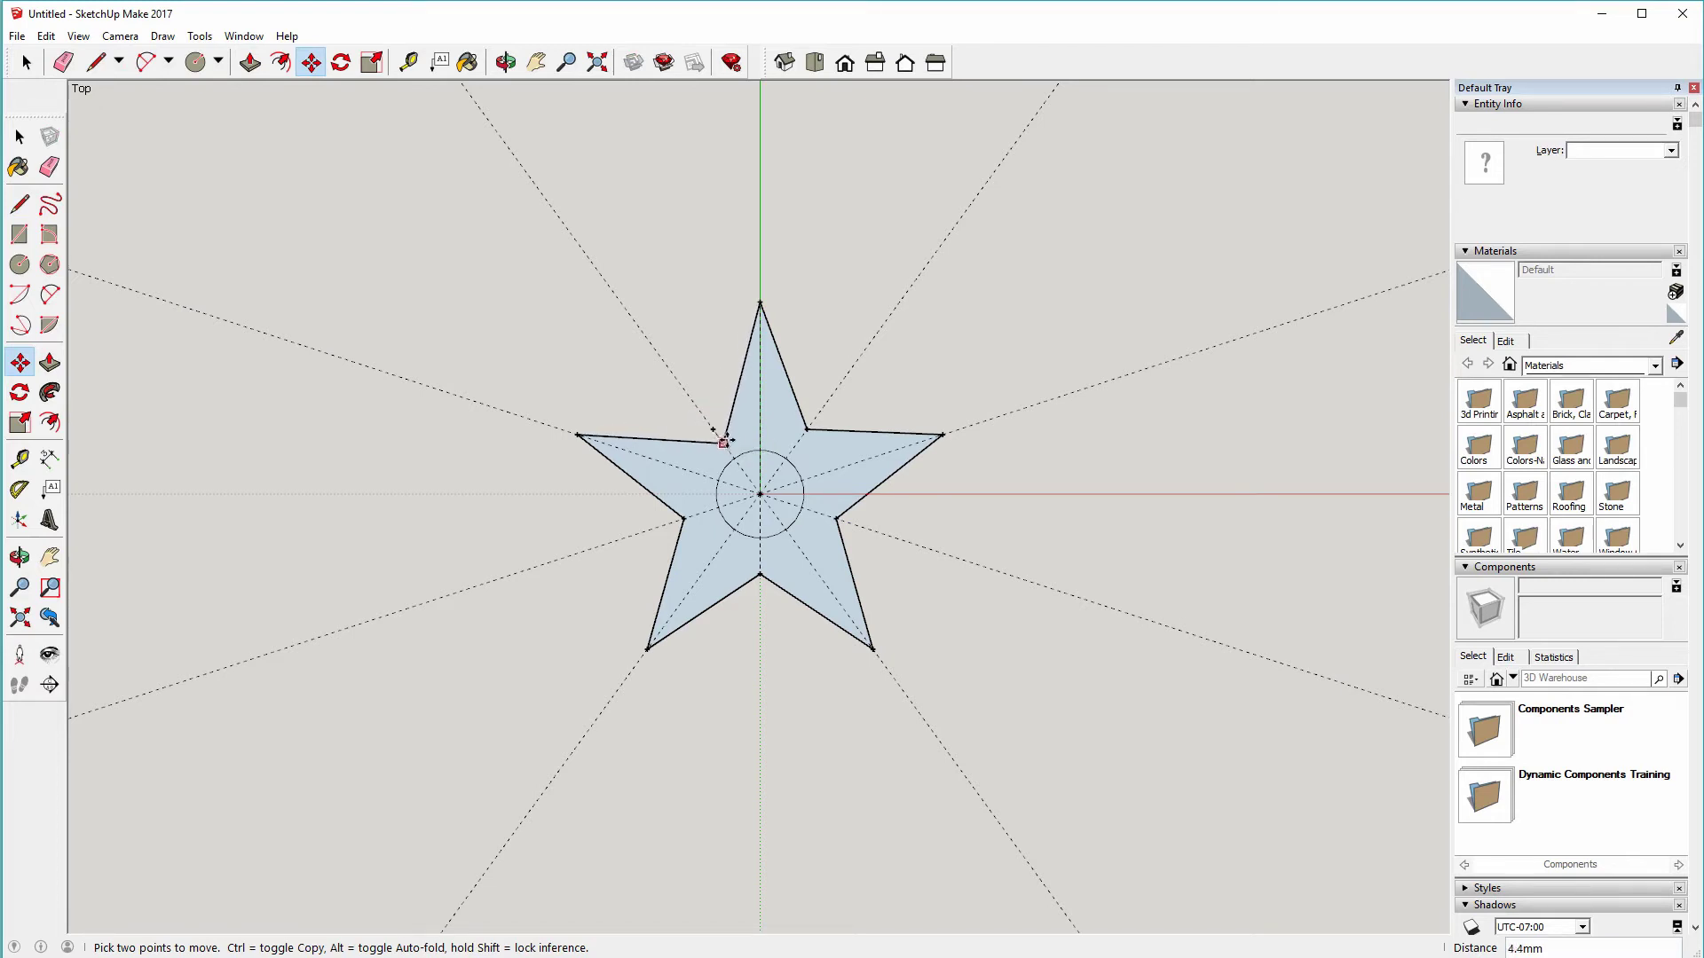
pyautogui.press('Escape')
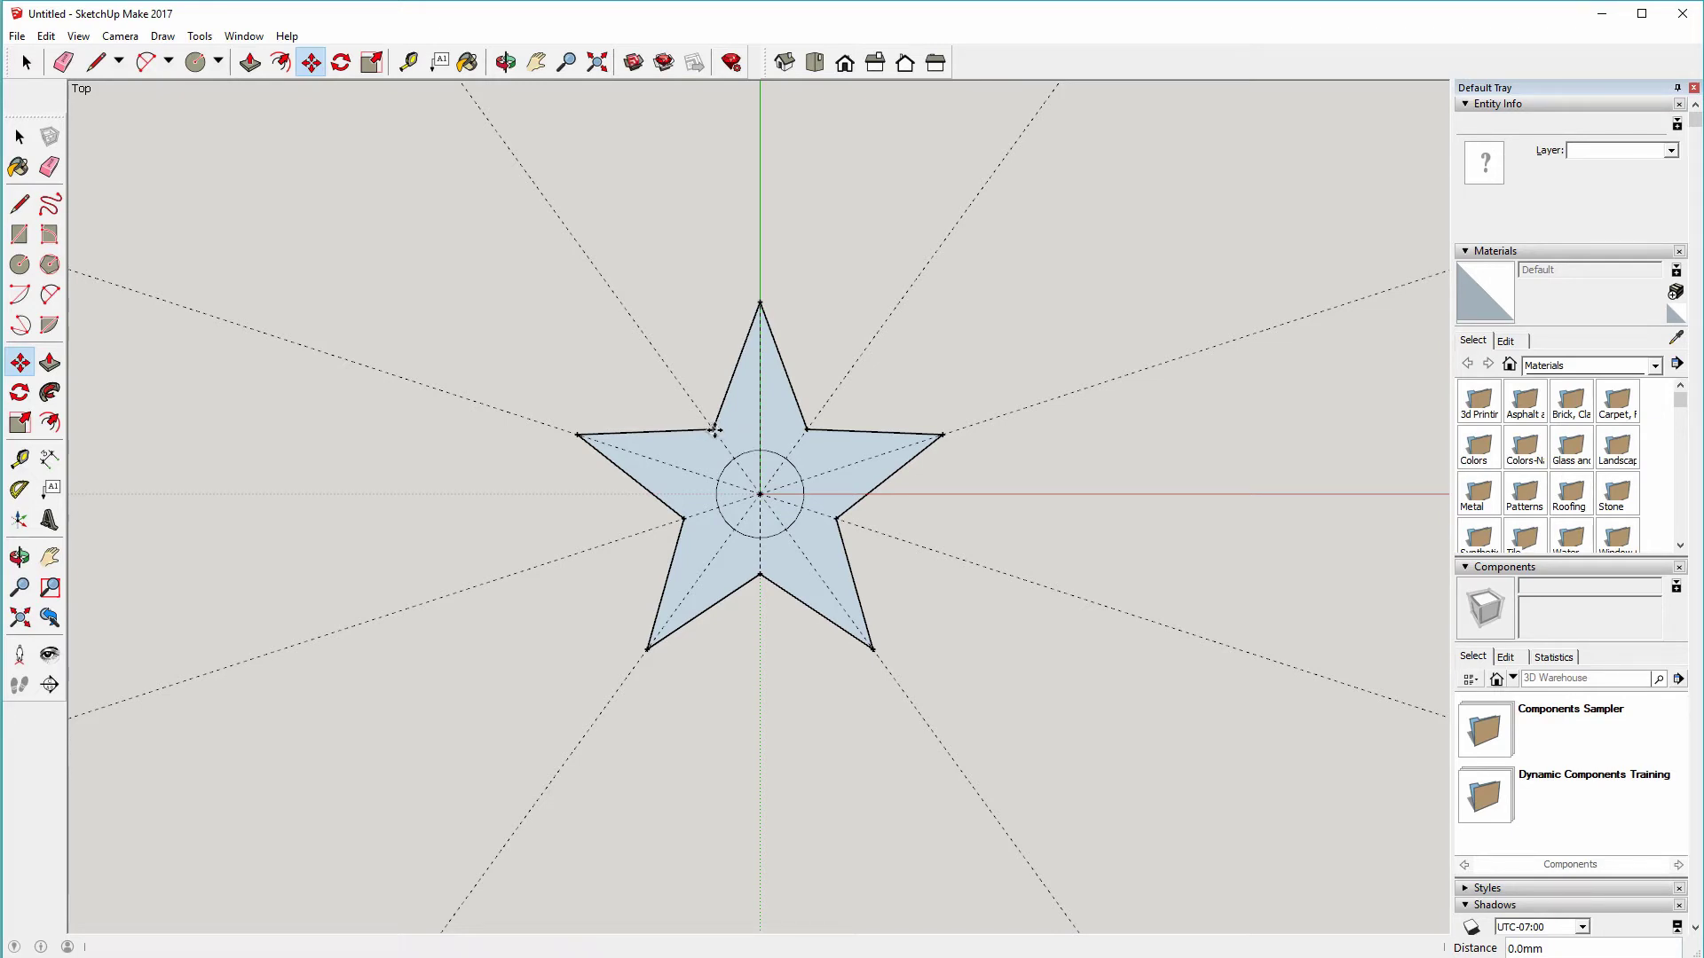
pyautogui.scroll(1, 1000, 636)
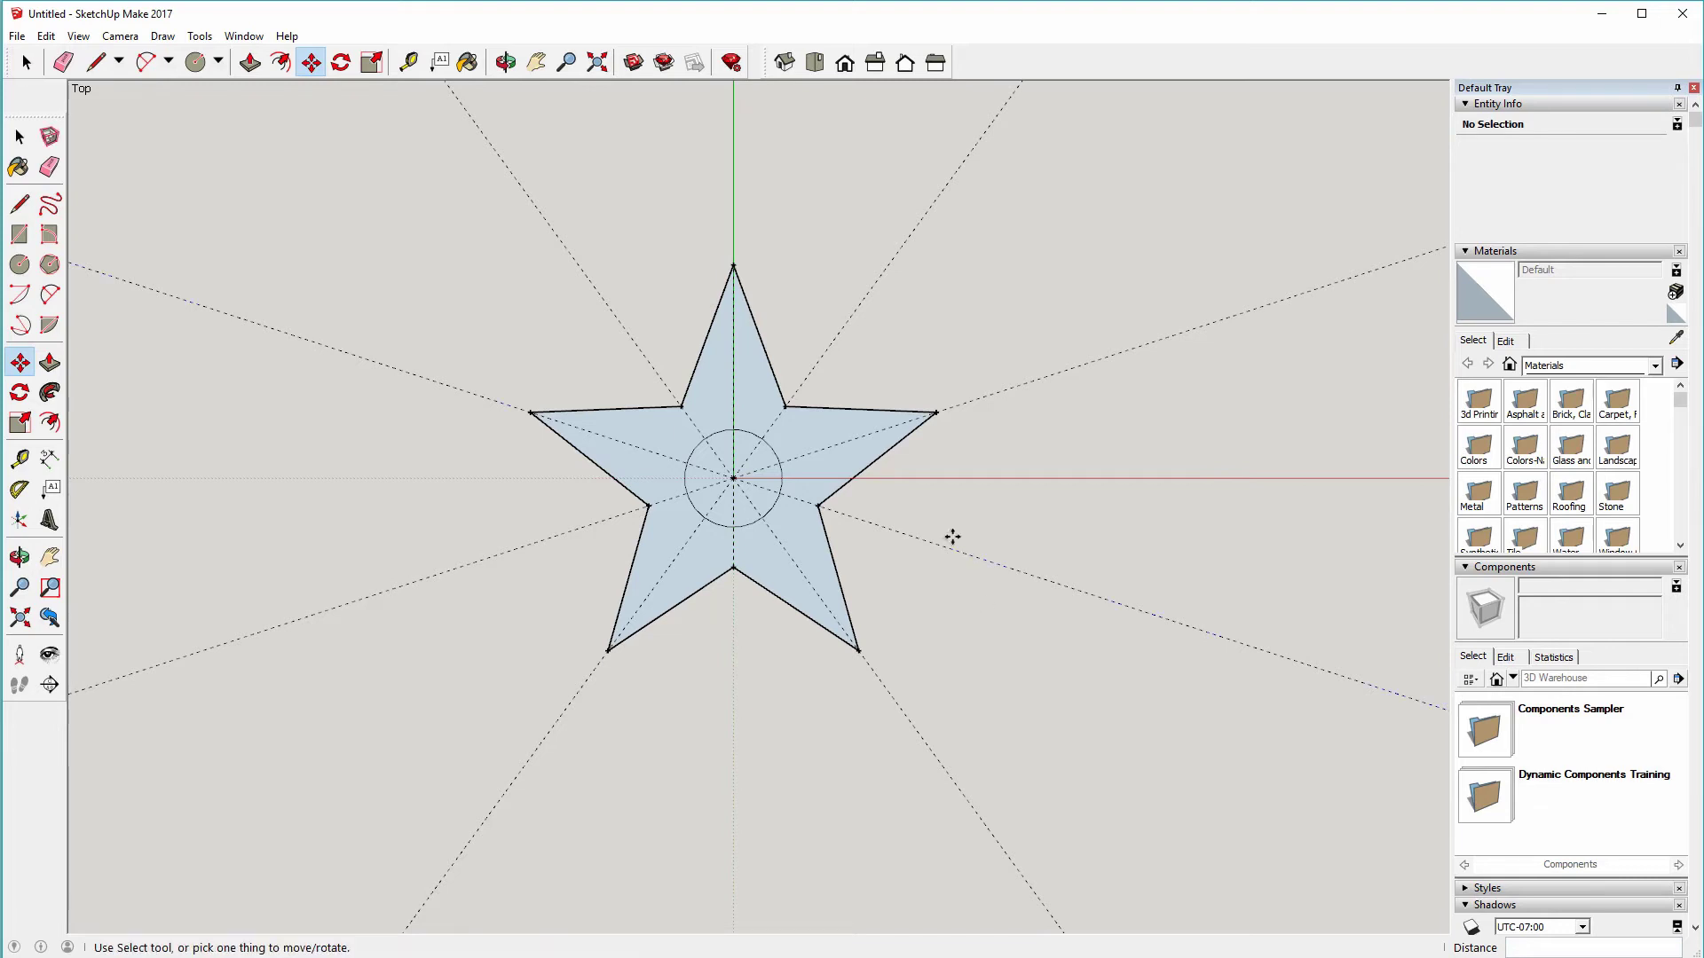
pyautogui.click(785, 407)
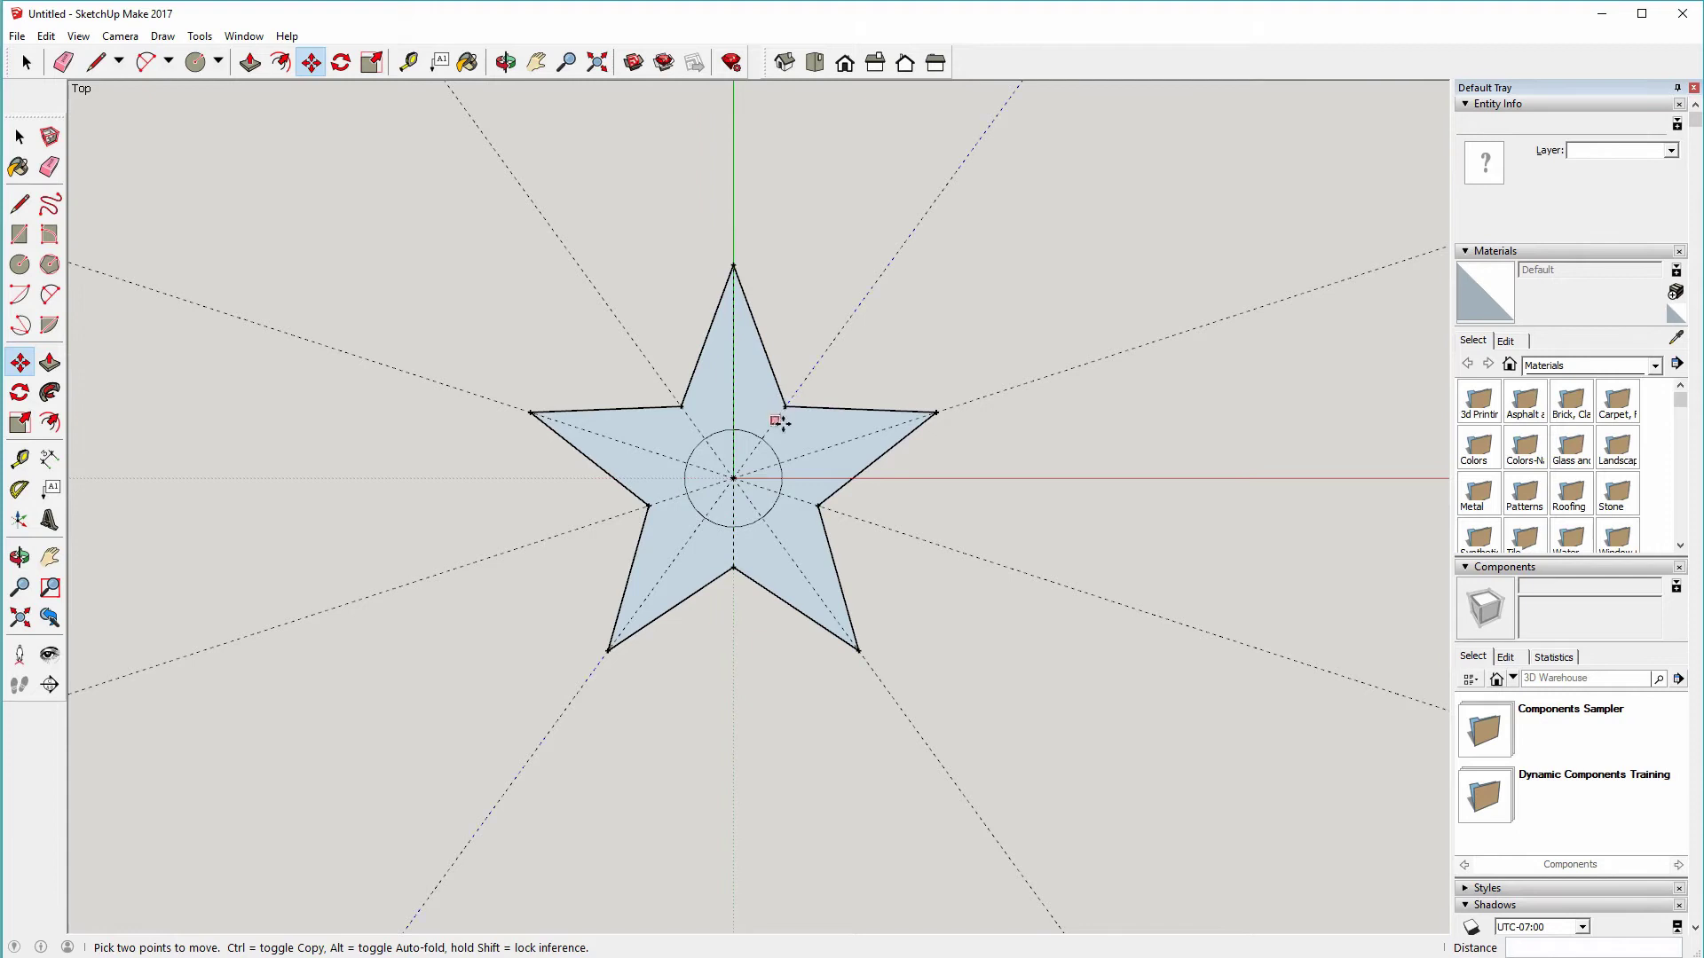
pyautogui.press('Escape')
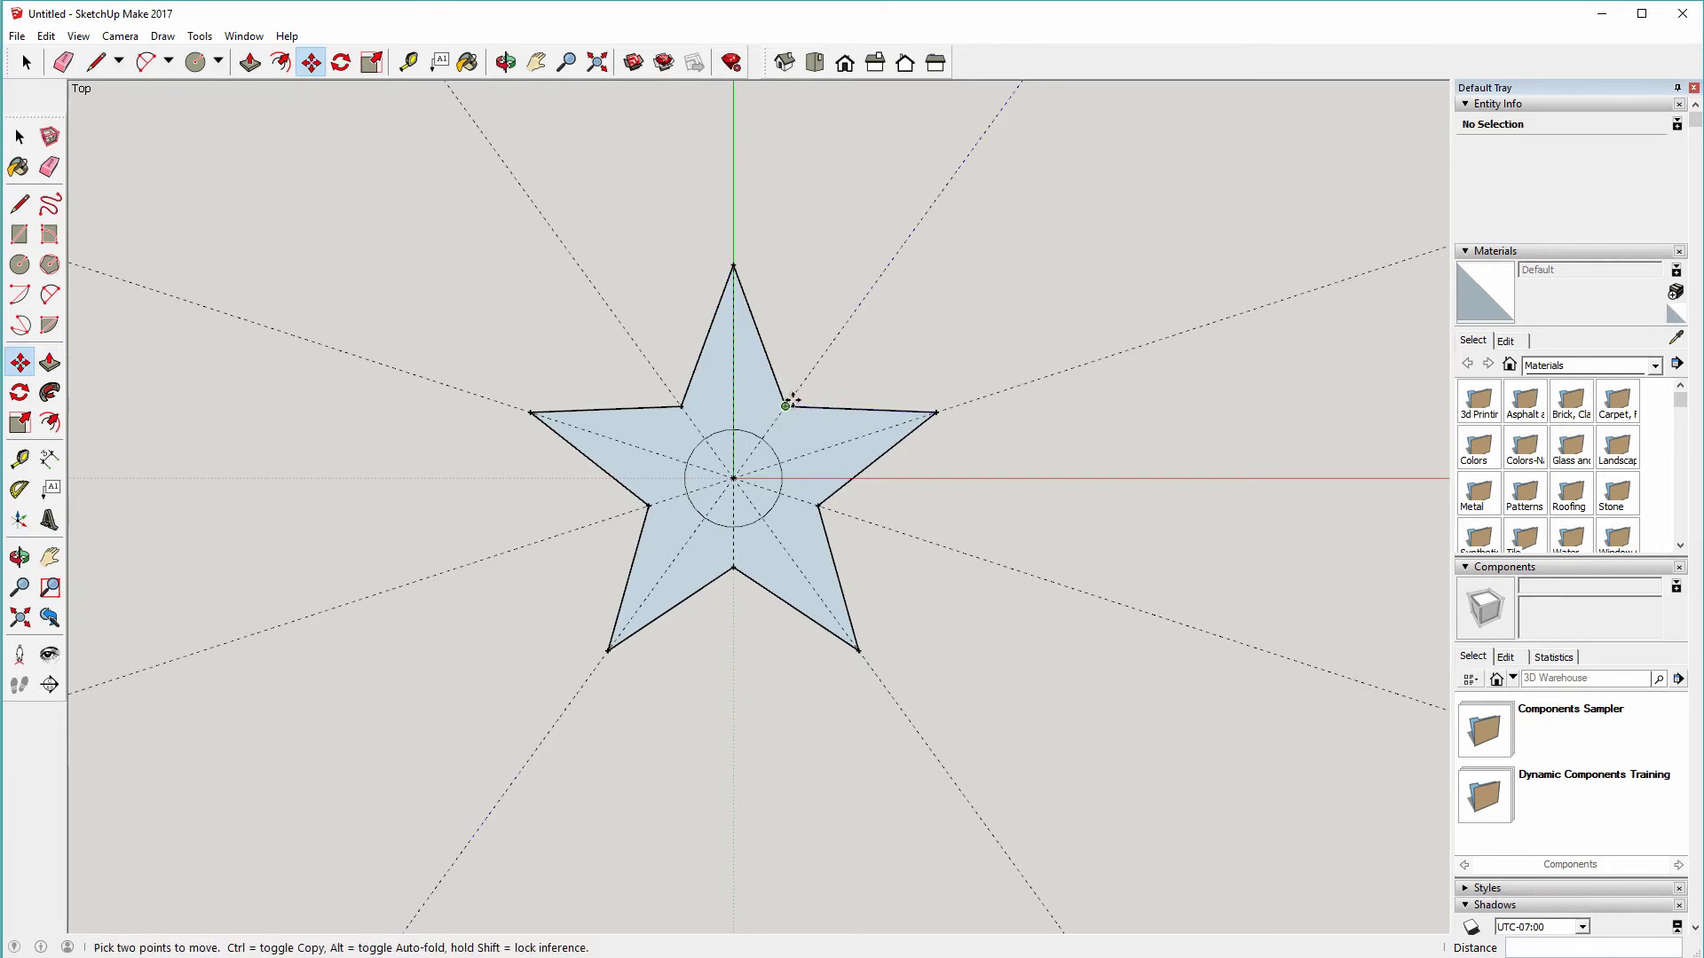
pyautogui.click(785, 407)
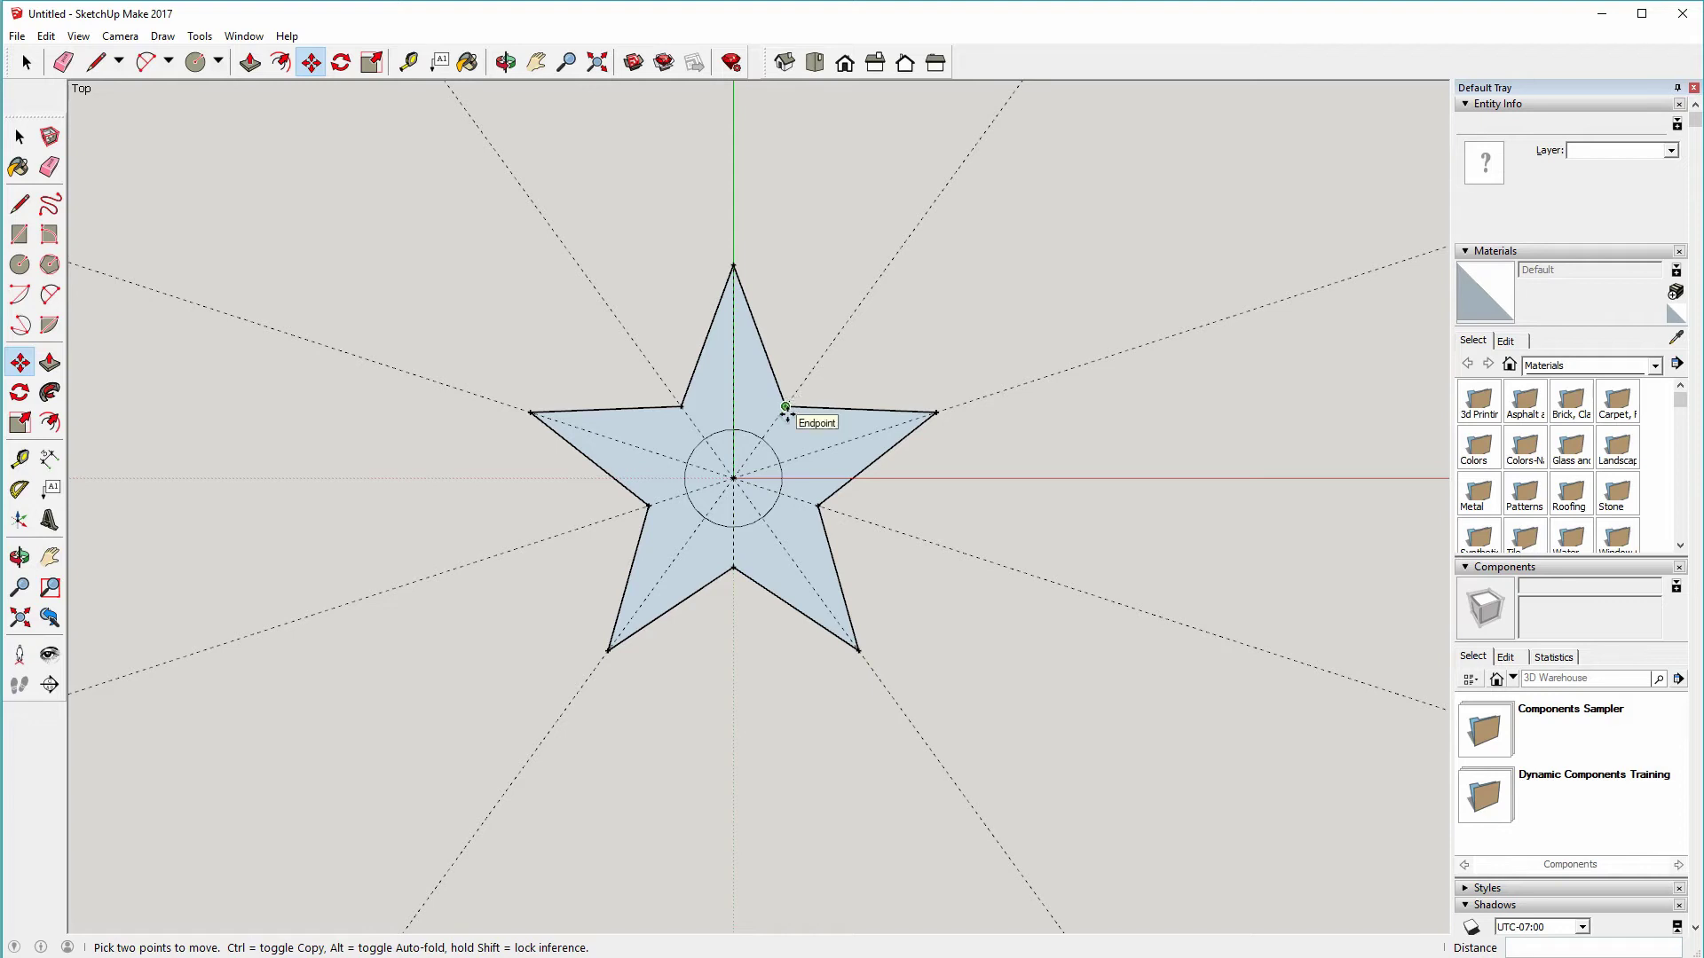
pyautogui.press('Escape')
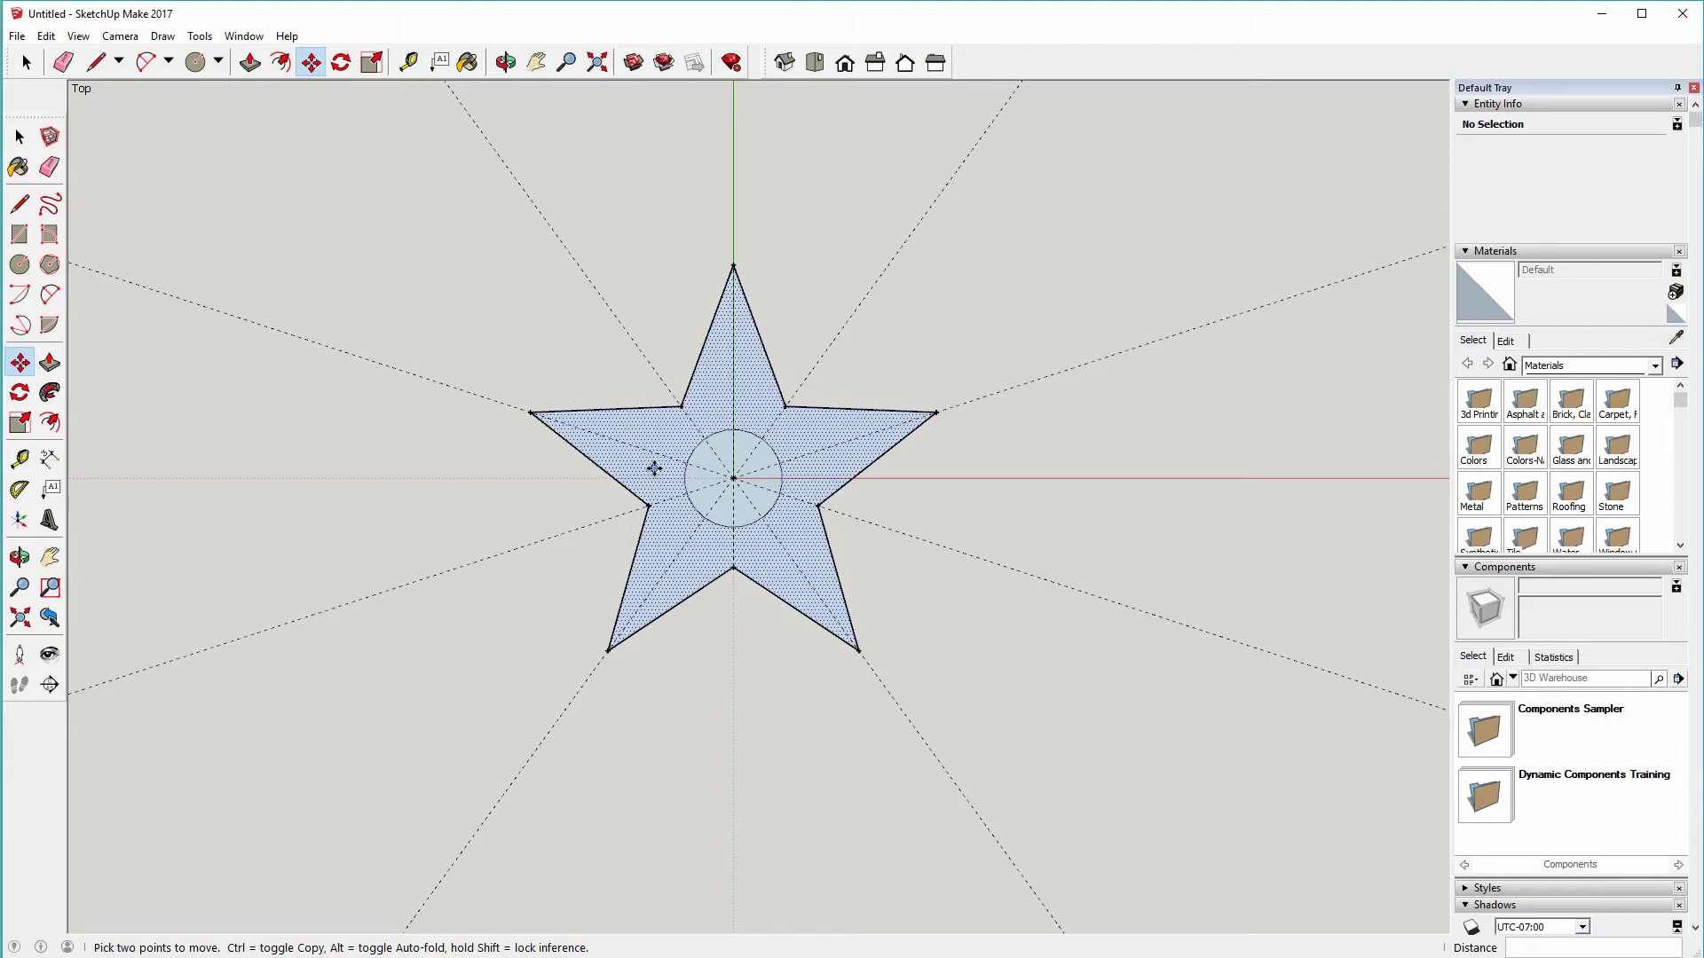
# - Draw a circle on the upper-right inner vertex, changing its radius from 3 to 5 mm
pyautogui.press('c')
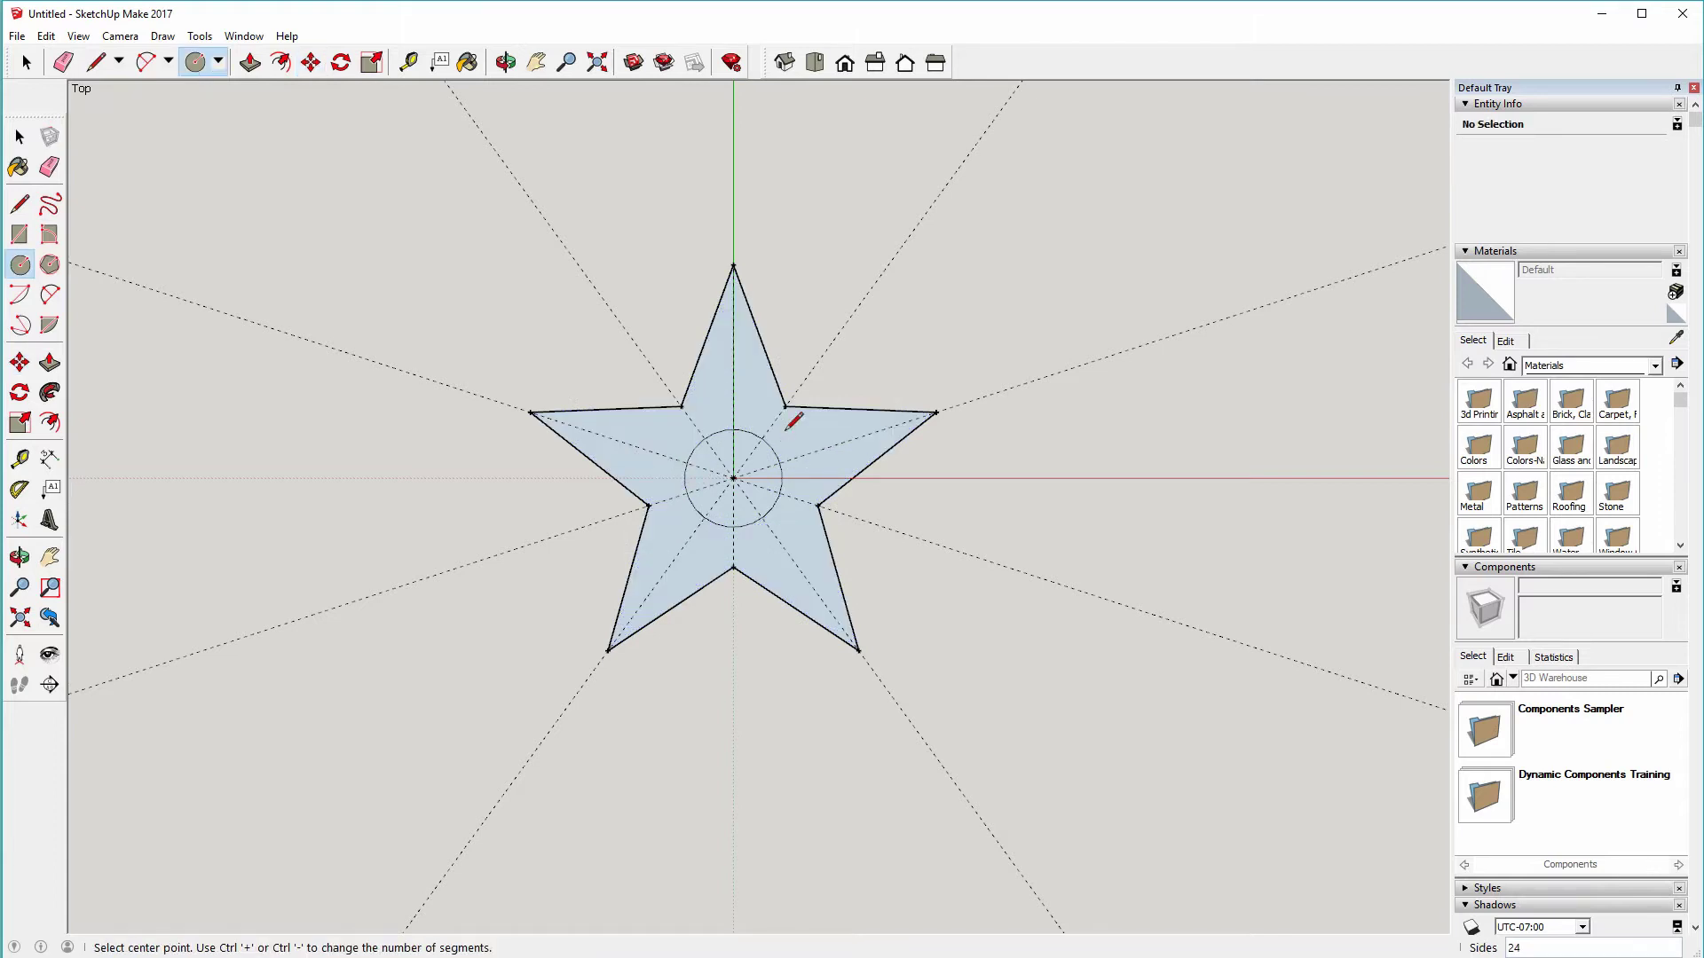
pyautogui.click(785, 407)
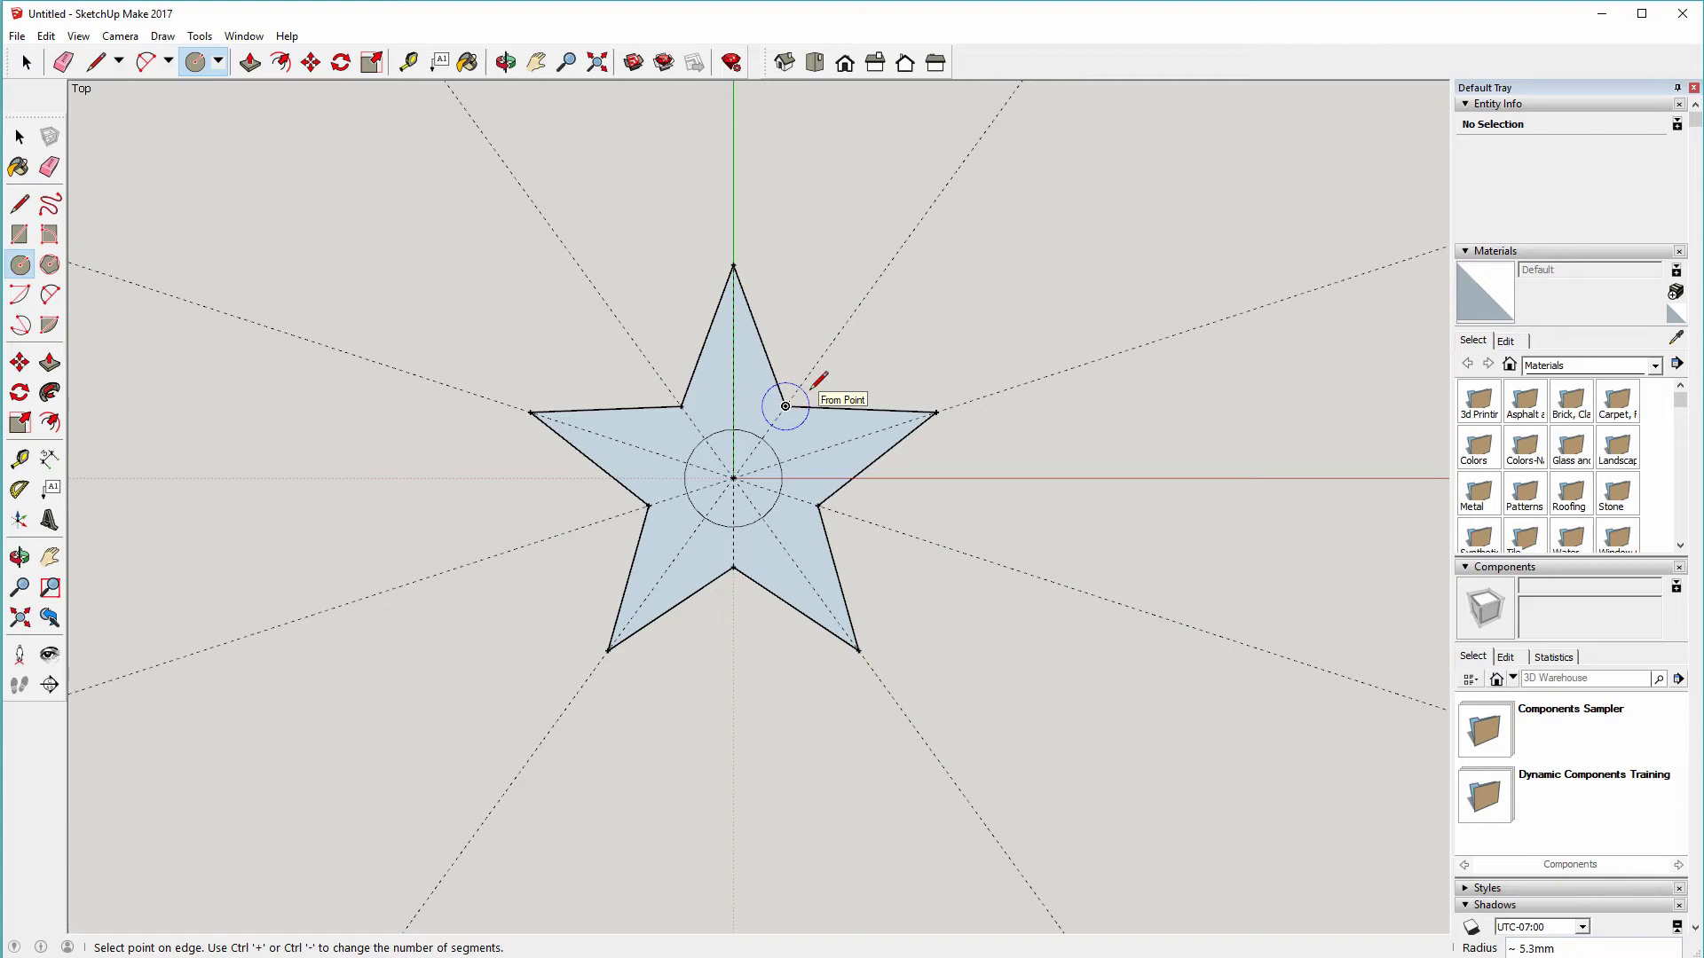
pyautogui.write('3')
pyautogui.press('Return')
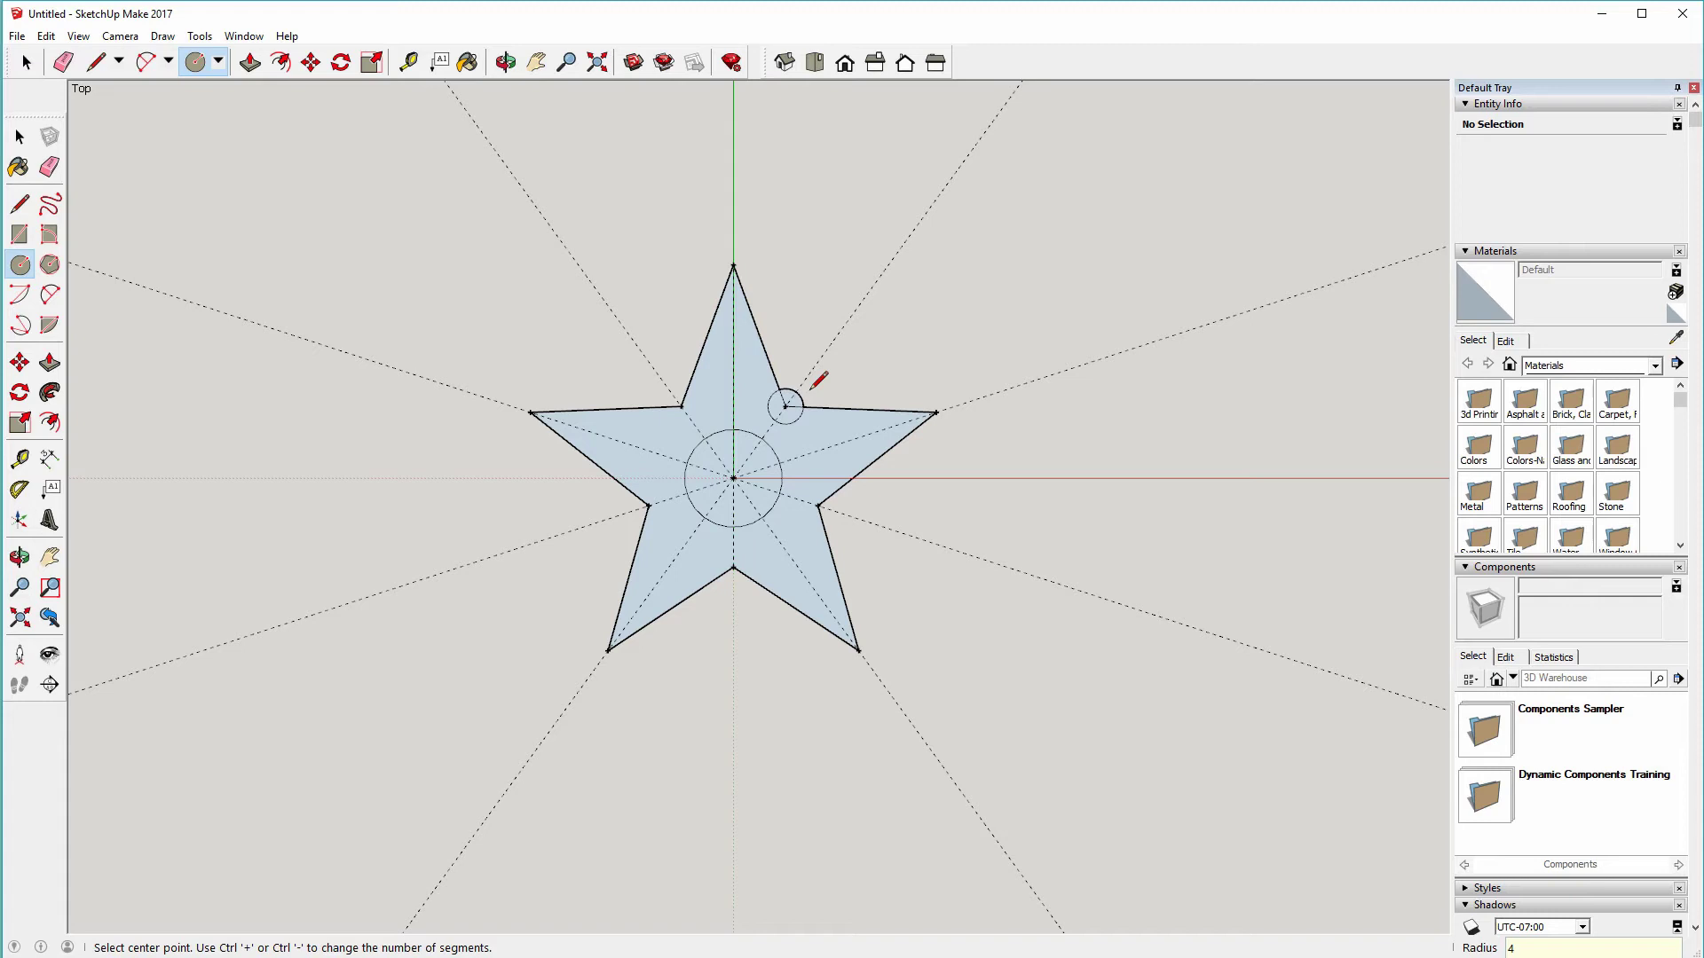
pyautogui.write('5')
pyautogui.scroll(4, 811, 388)
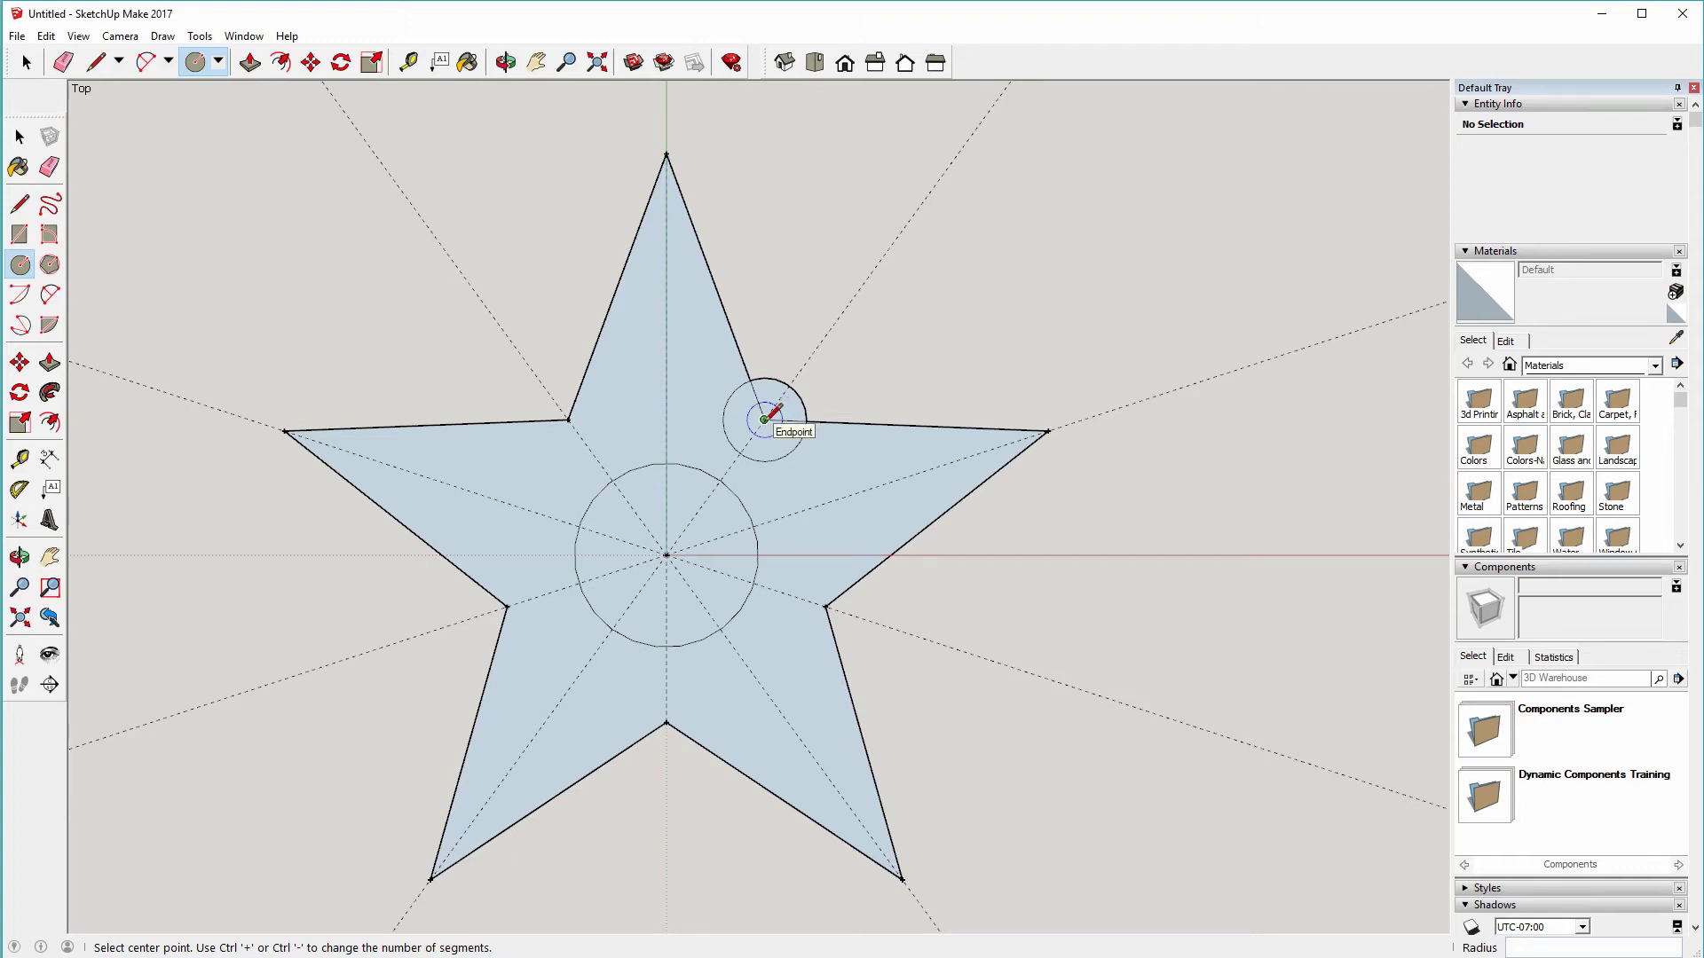
pyautogui.click(764, 418)
pyautogui.scroll(1, 806, 420)
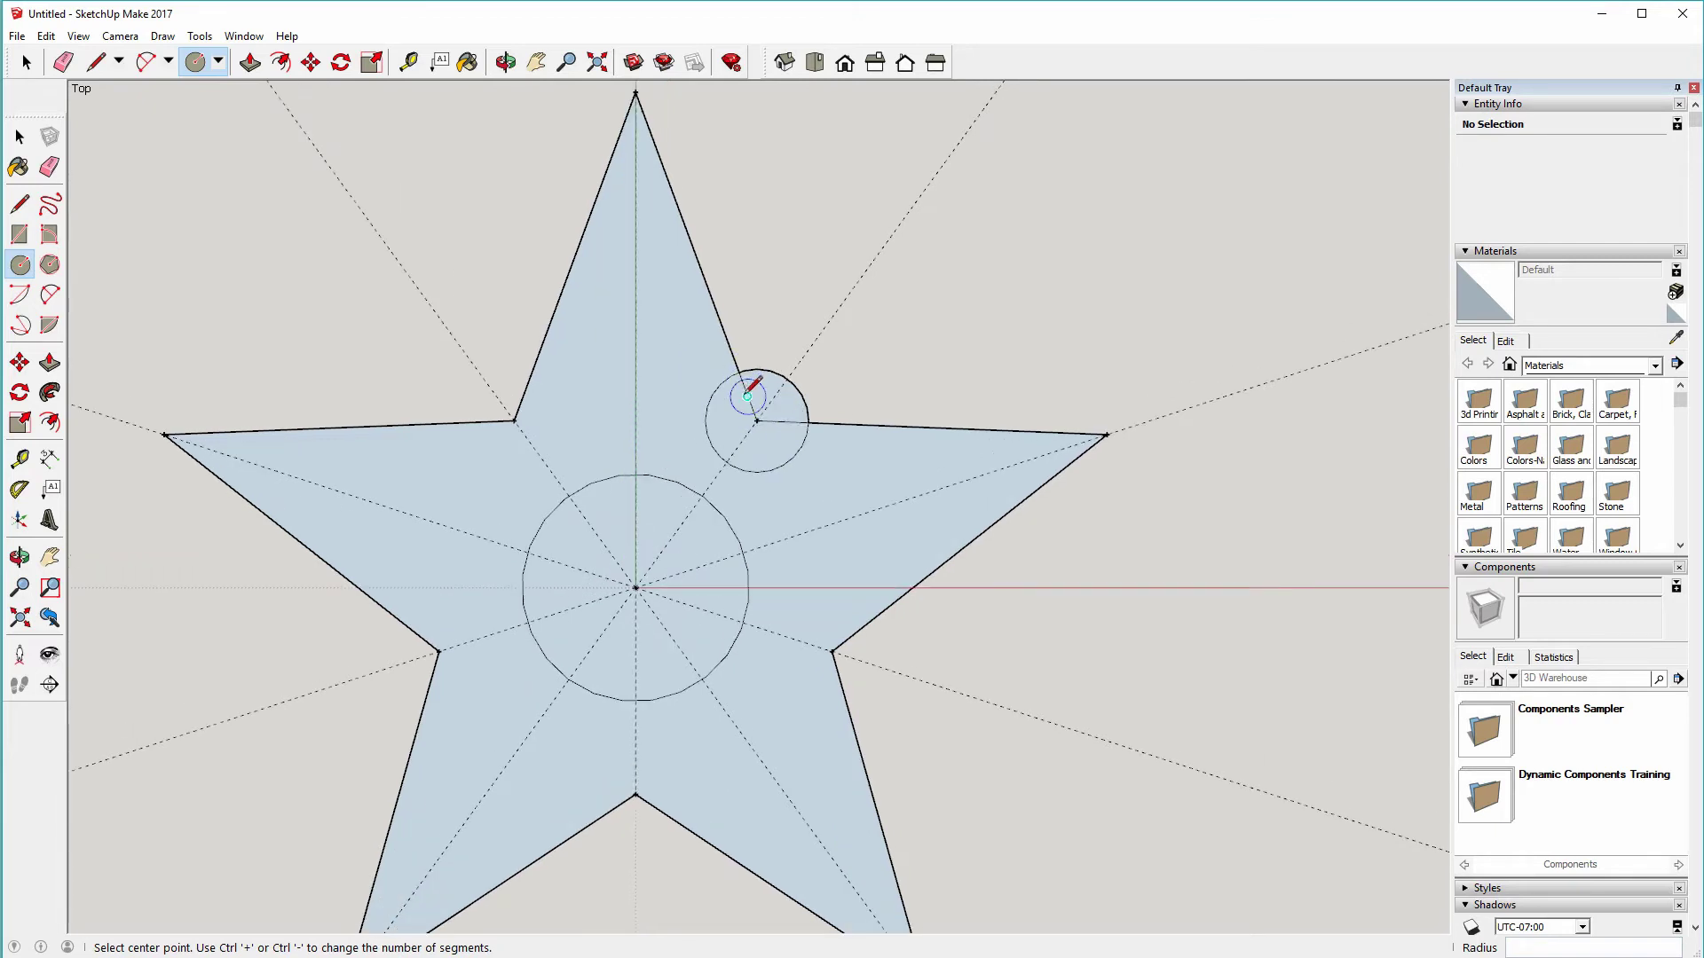
pyautogui.click(711, 395)
# - Delete the small circle's face and its remaining wedge face at the upper-right corner
pyautogui.press('space')
pyautogui.click(735, 422)
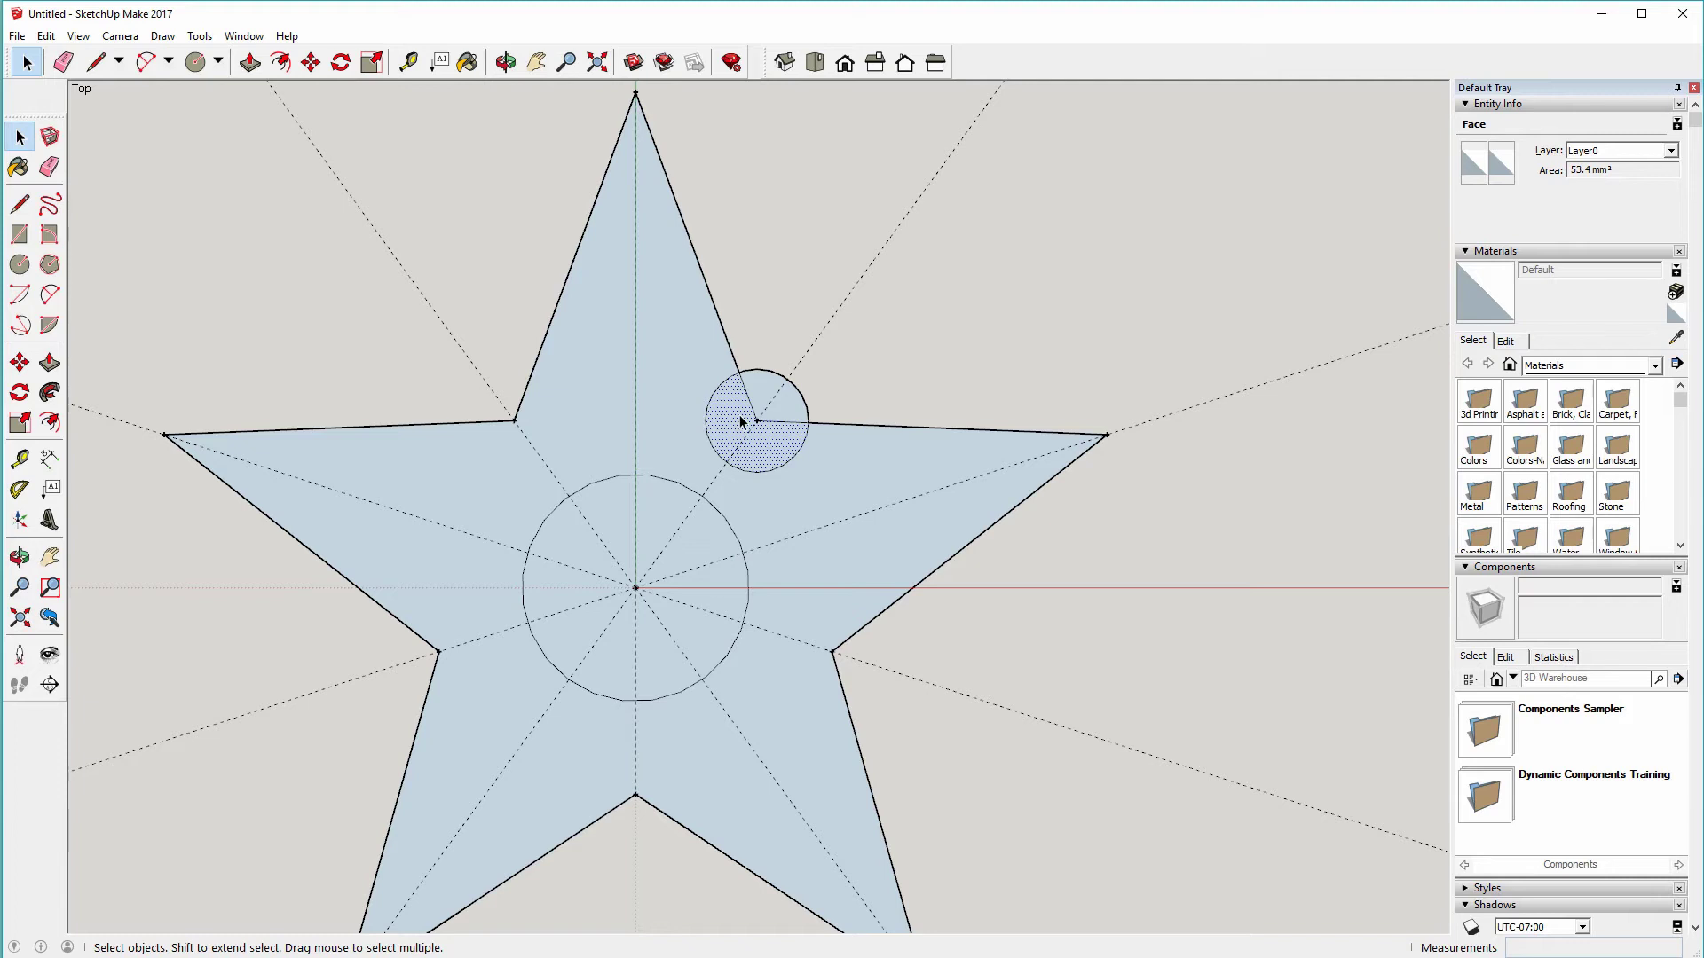
pyautogui.press('Delete')
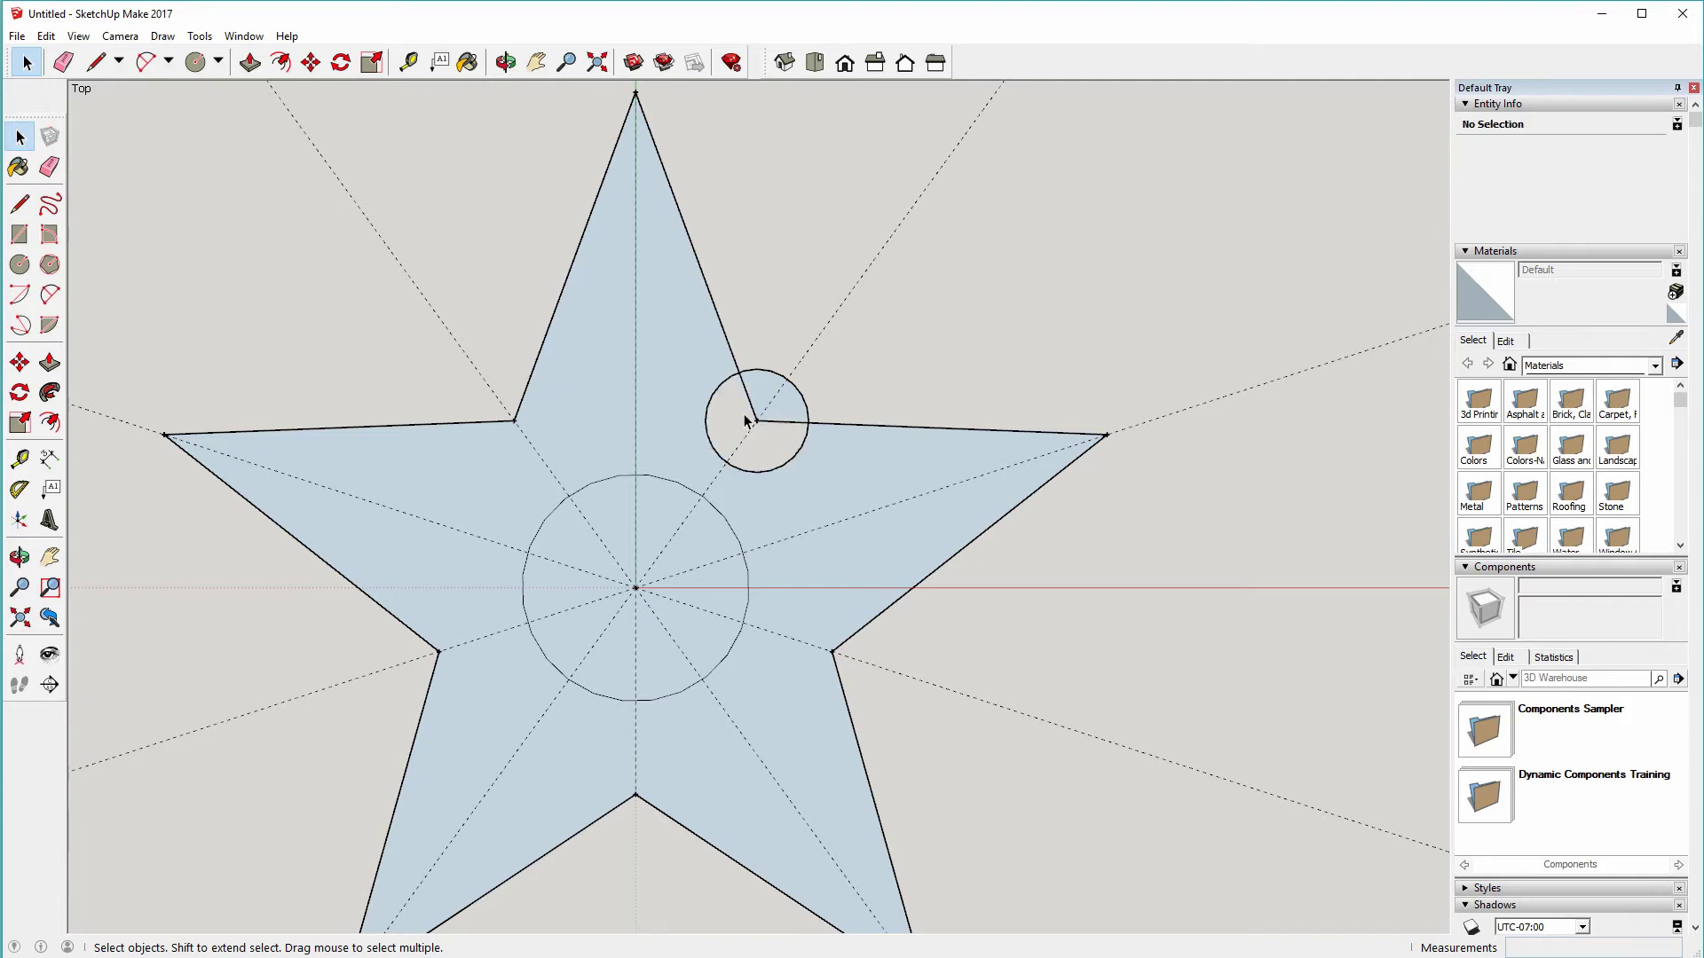
pyautogui.click(763, 404)
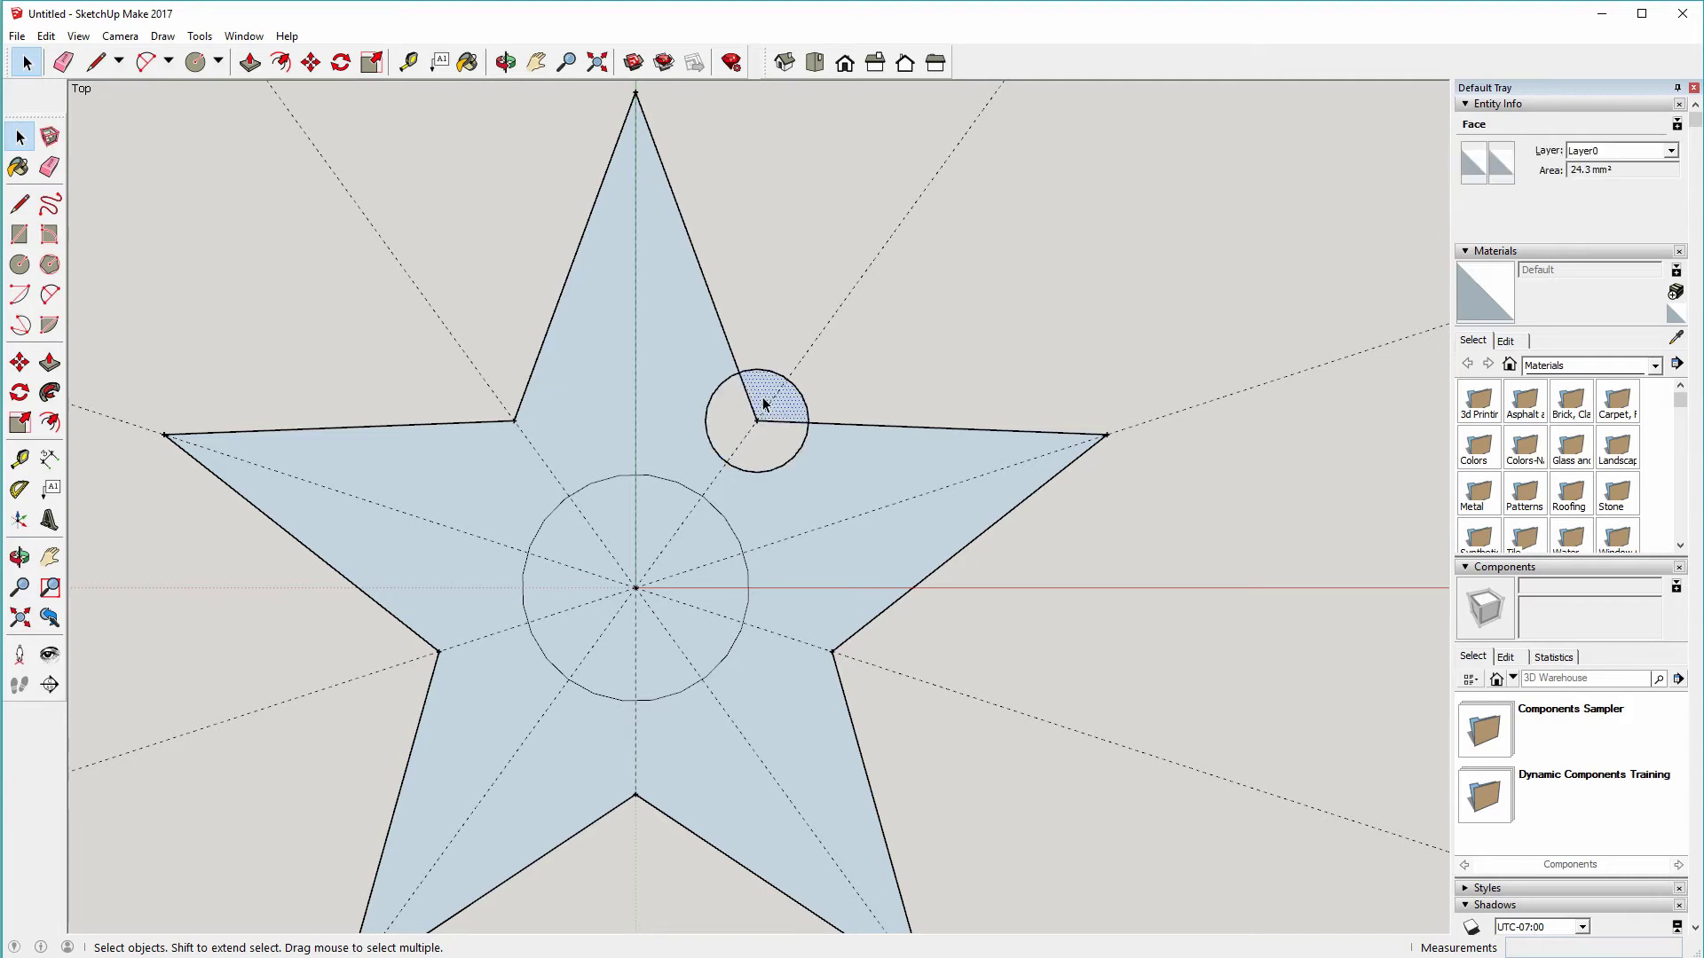
pyautogui.press('Delete')
pyautogui.scroll(5, 750, 401)
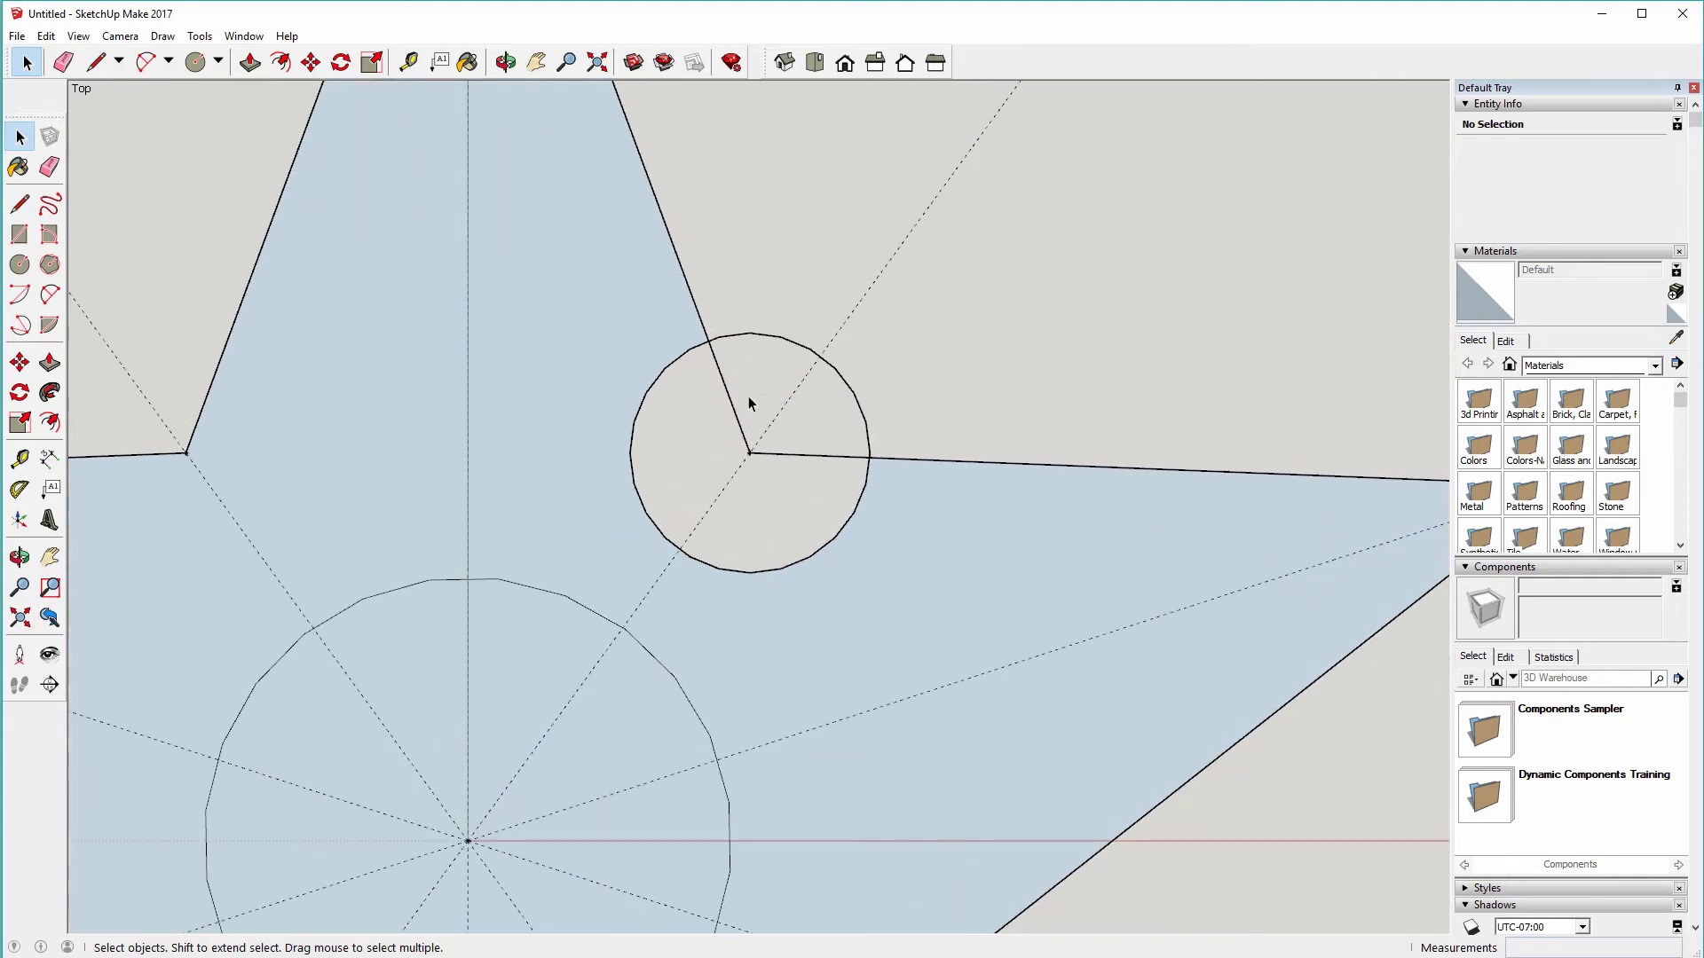
# - Delete the two star edges inside the circle and its outer arc, leaving a notch
pyautogui.click(735, 427)
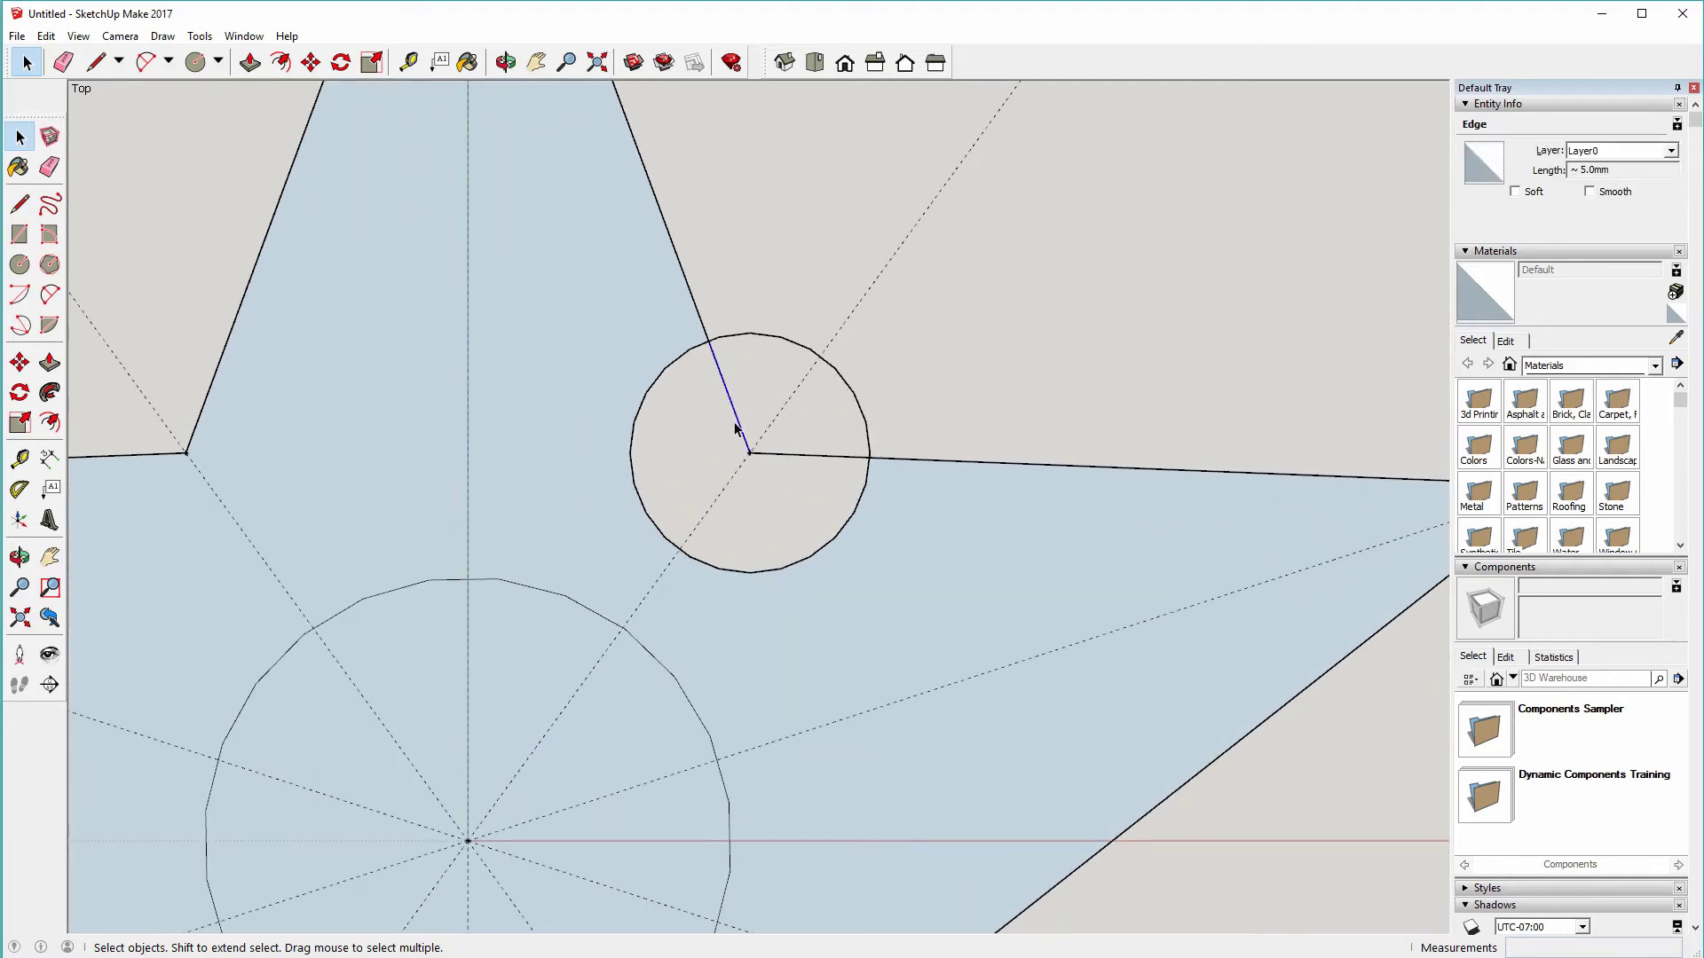
pyautogui.press('Delete')
pyautogui.click(772, 454)
pyautogui.press('Delete')
pyautogui.click(808, 355)
pyautogui.press('Delete')
pyautogui.scroll(-4, 798, 399)
pyautogui.scroll(-4, 720, 410)
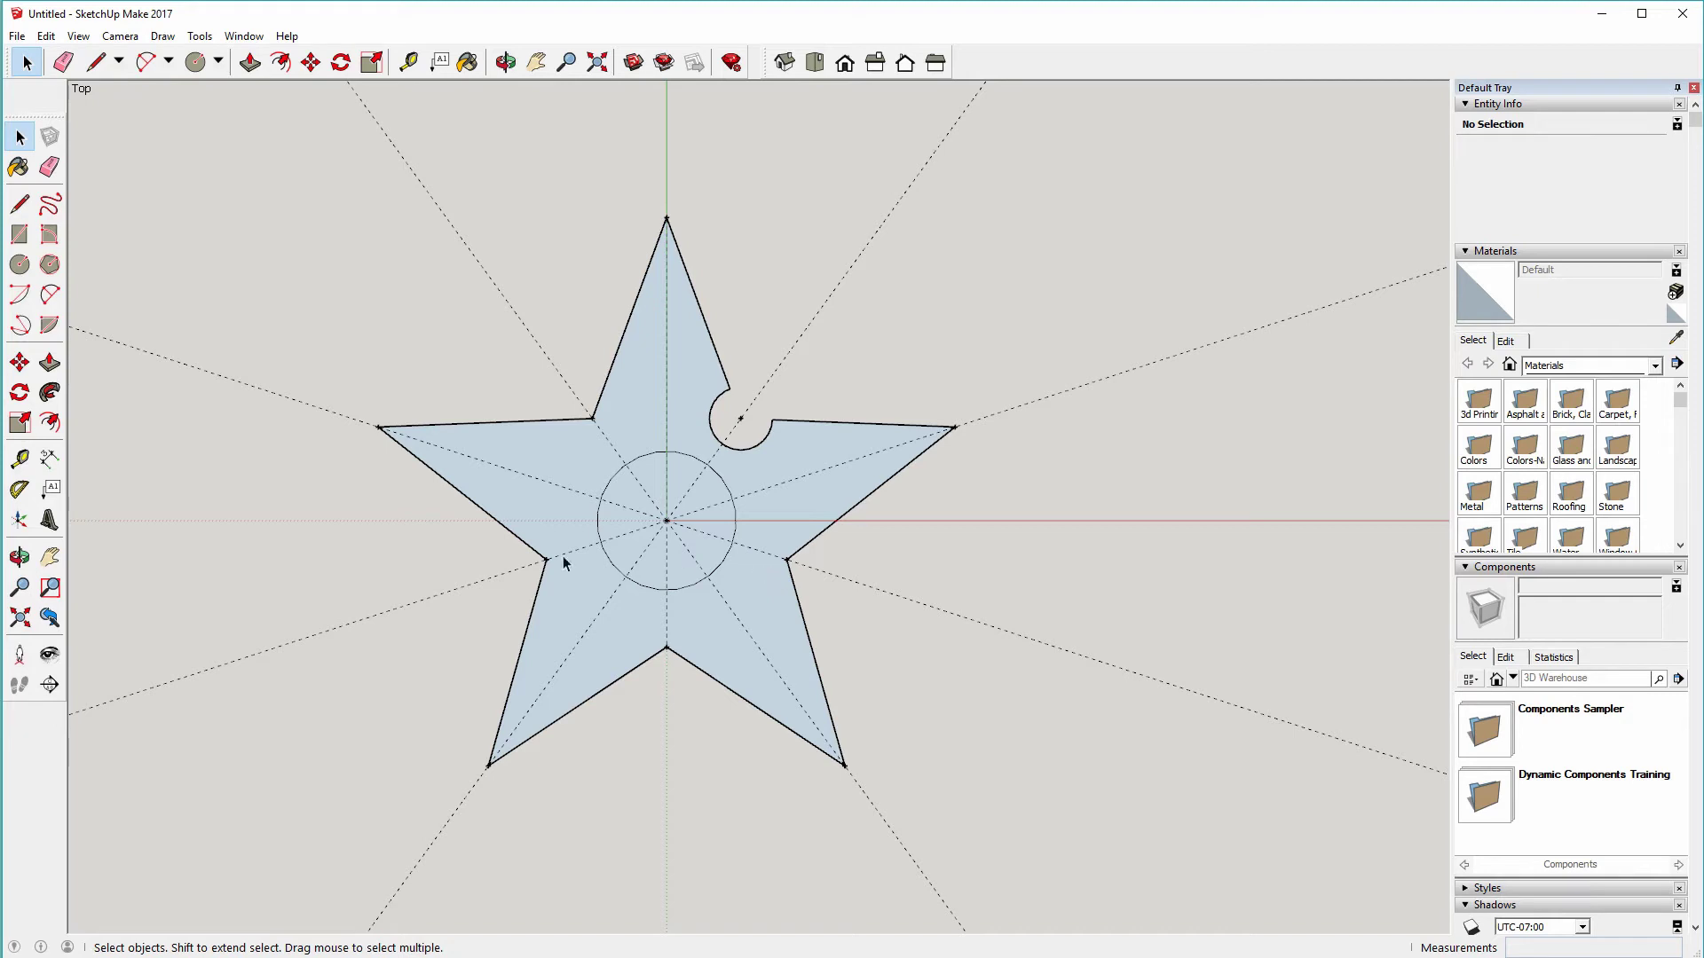
# - Draw 5 mm circles on the lower-right, bottom, left and upper-left inner vertices
pyautogui.click(20, 264)
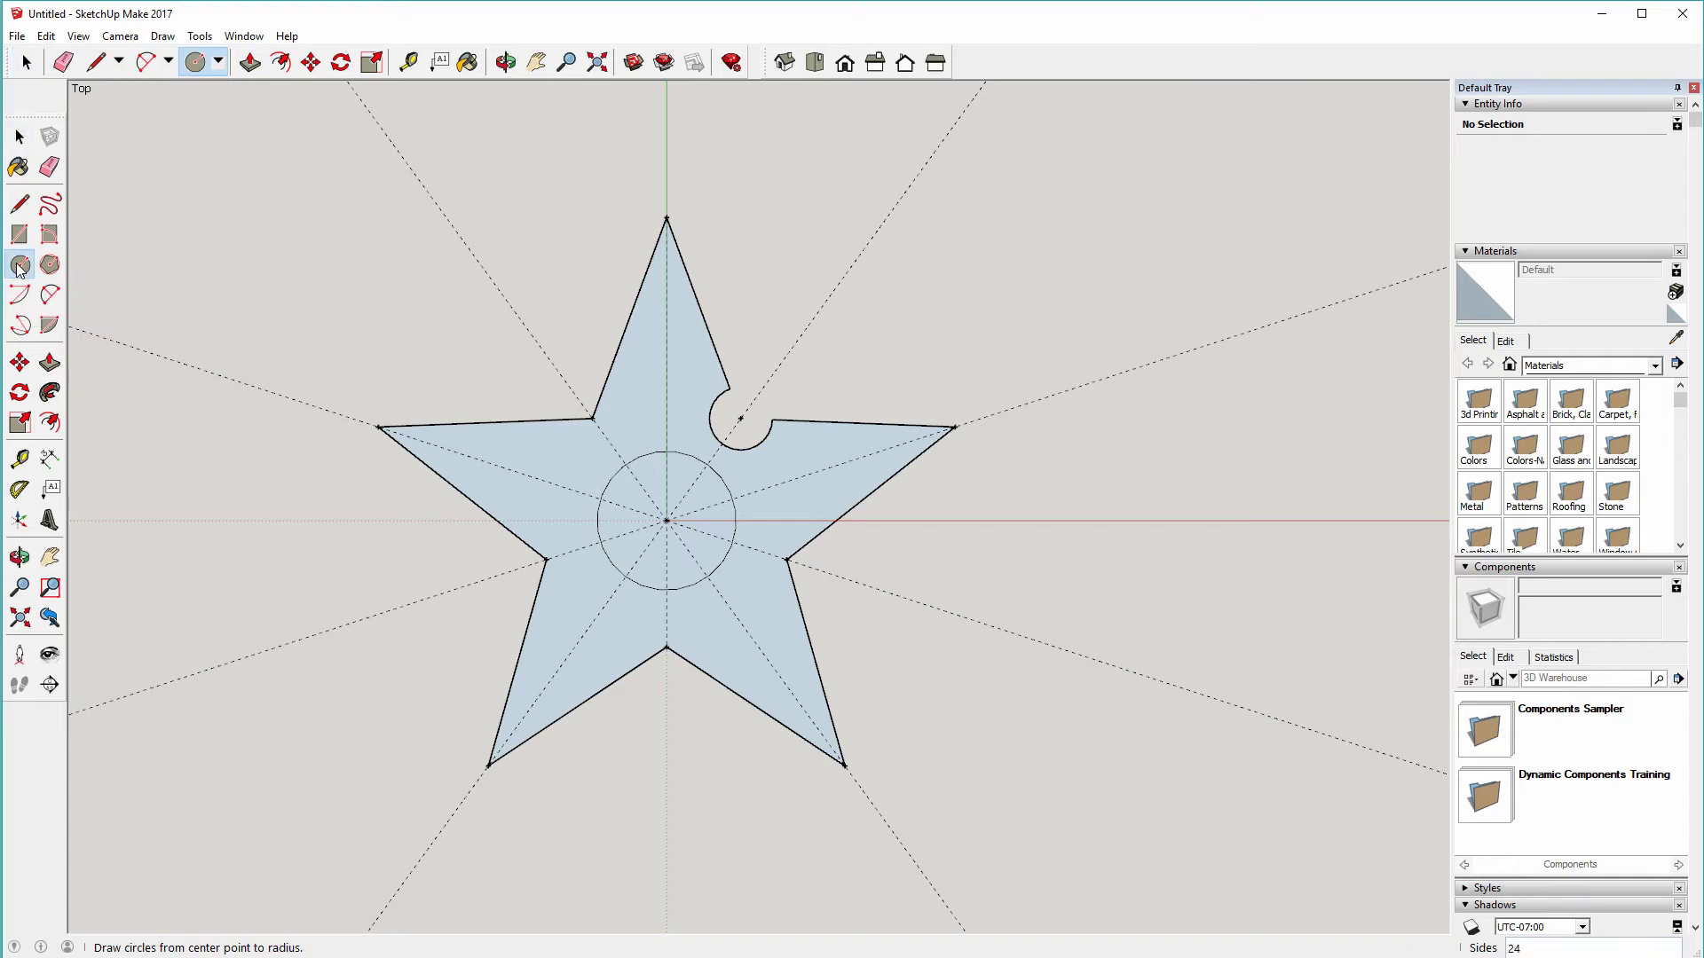
pyautogui.click(786, 559)
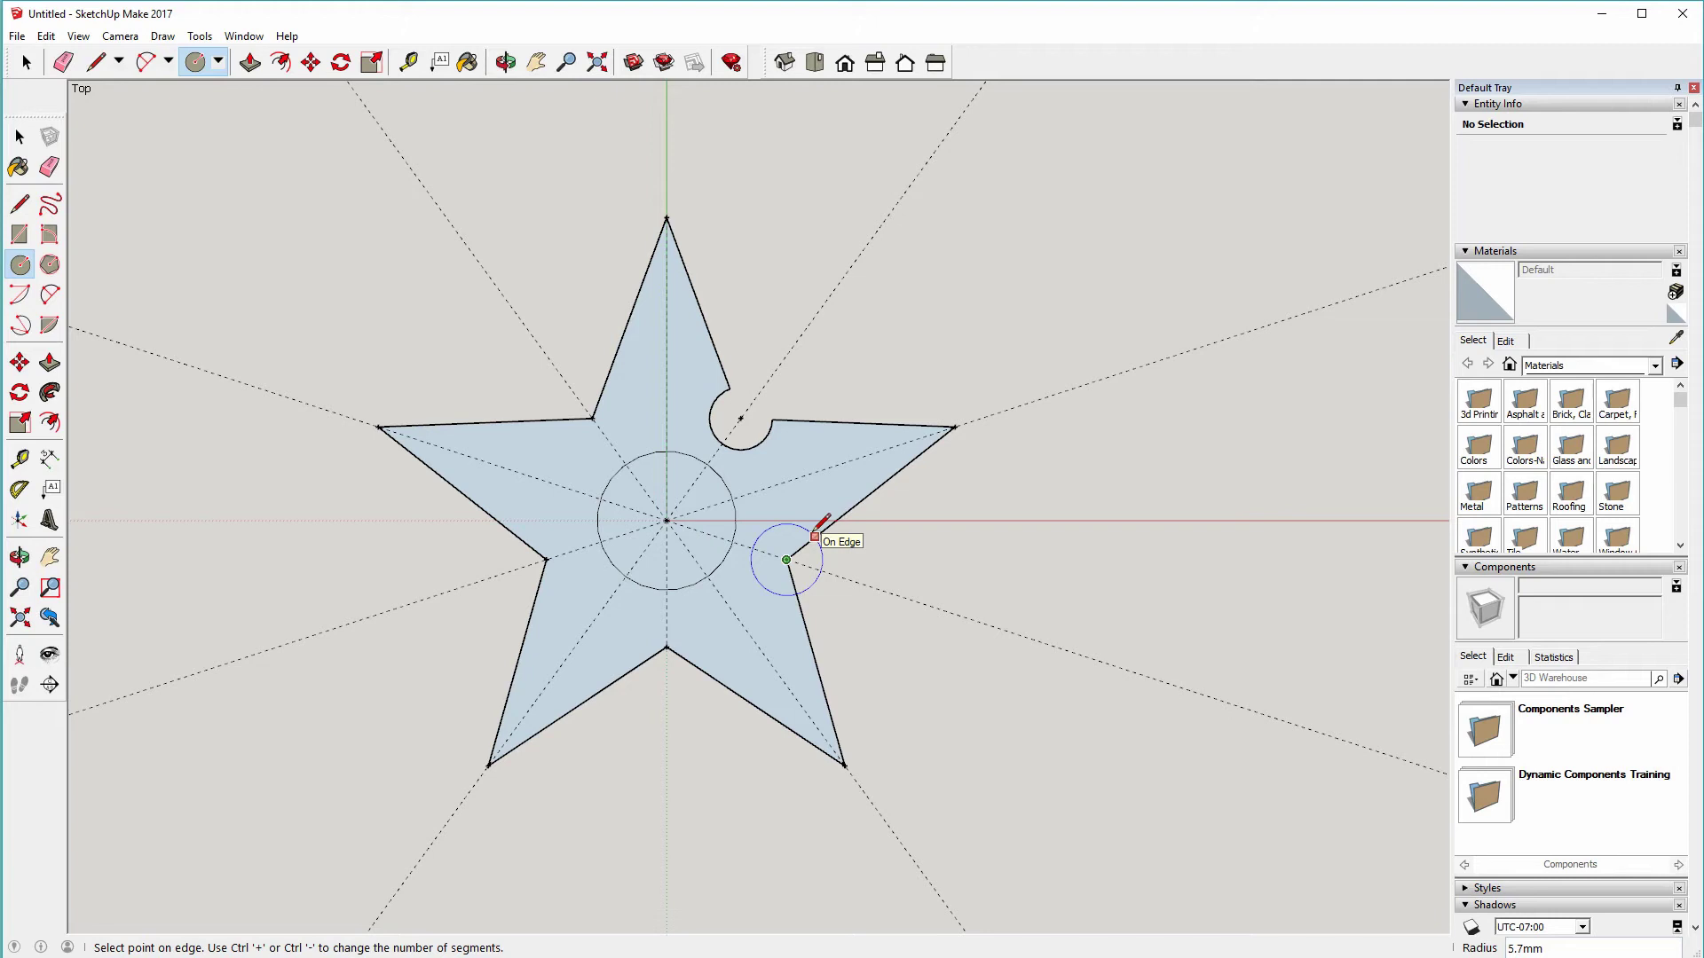
pyautogui.write('5')
pyautogui.press('Return')
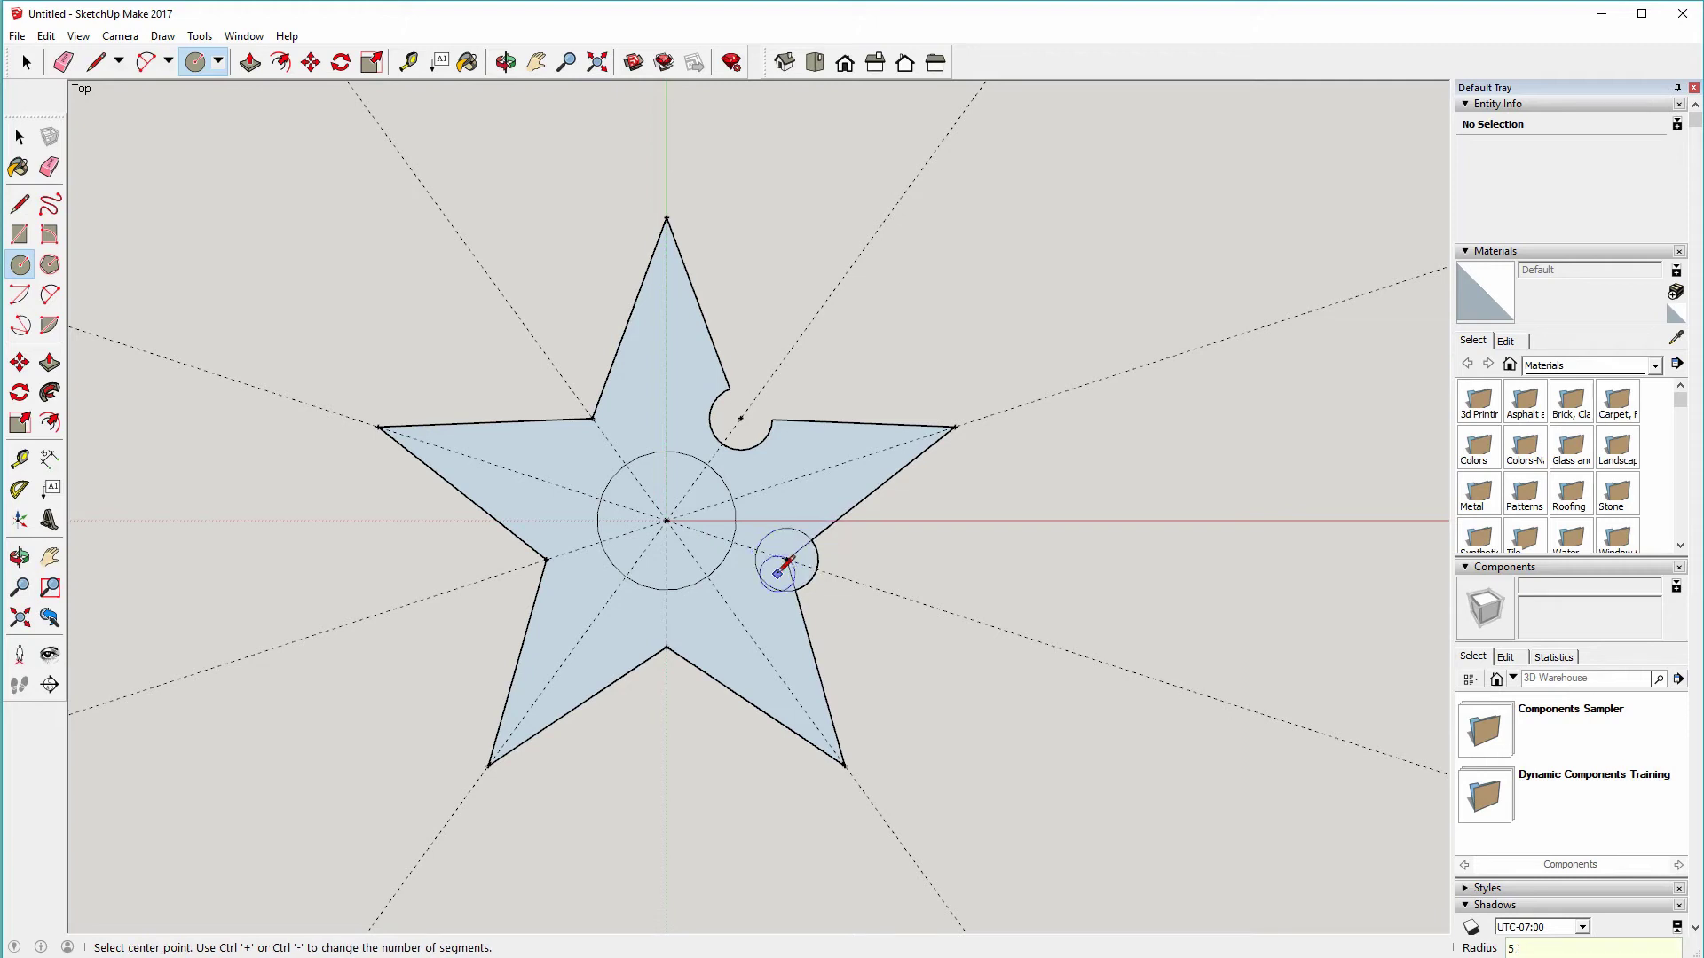
pyautogui.click(667, 647)
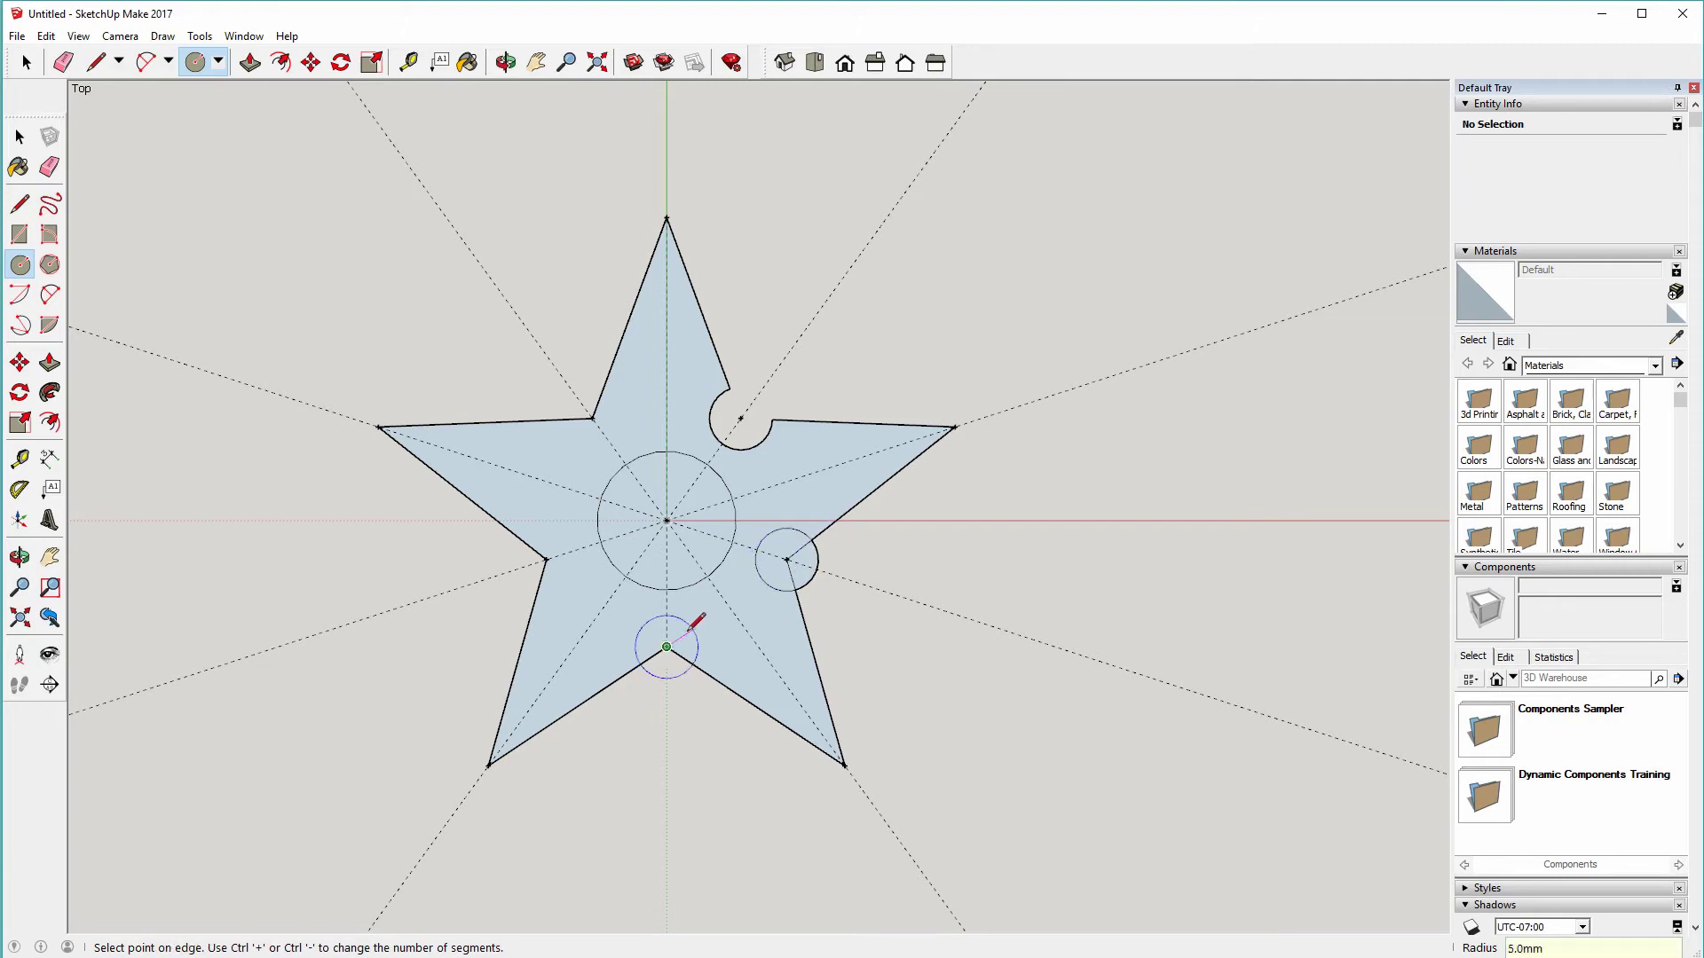
pyautogui.click(696, 627)
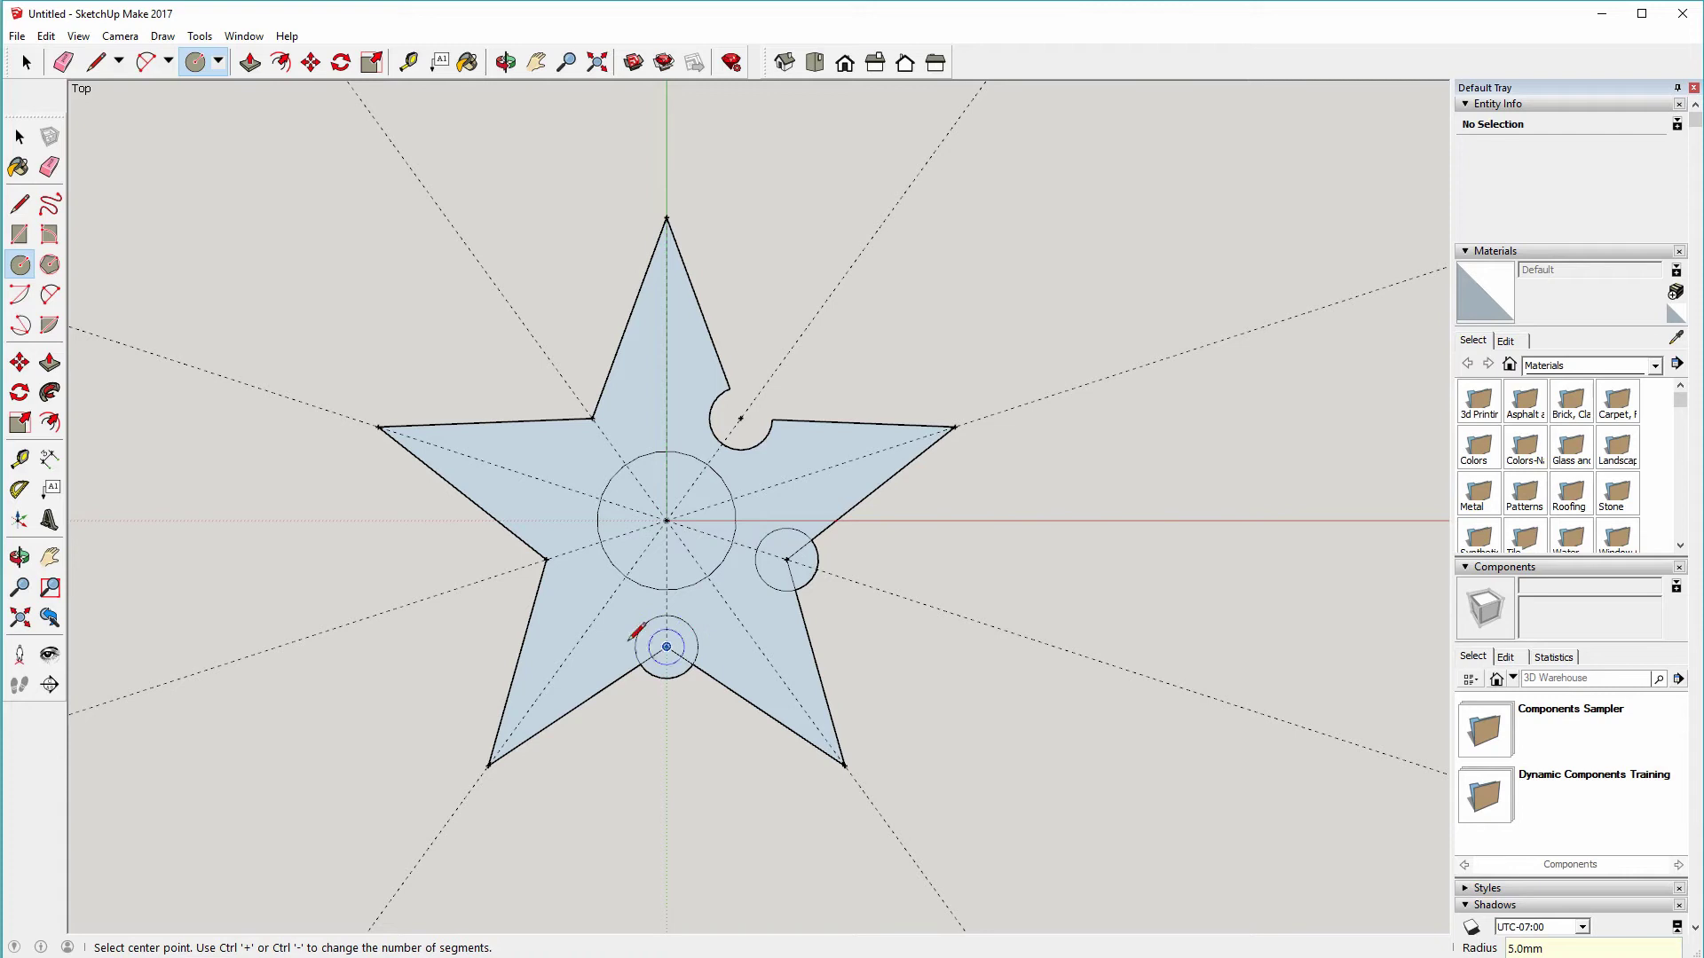
pyautogui.click(546, 559)
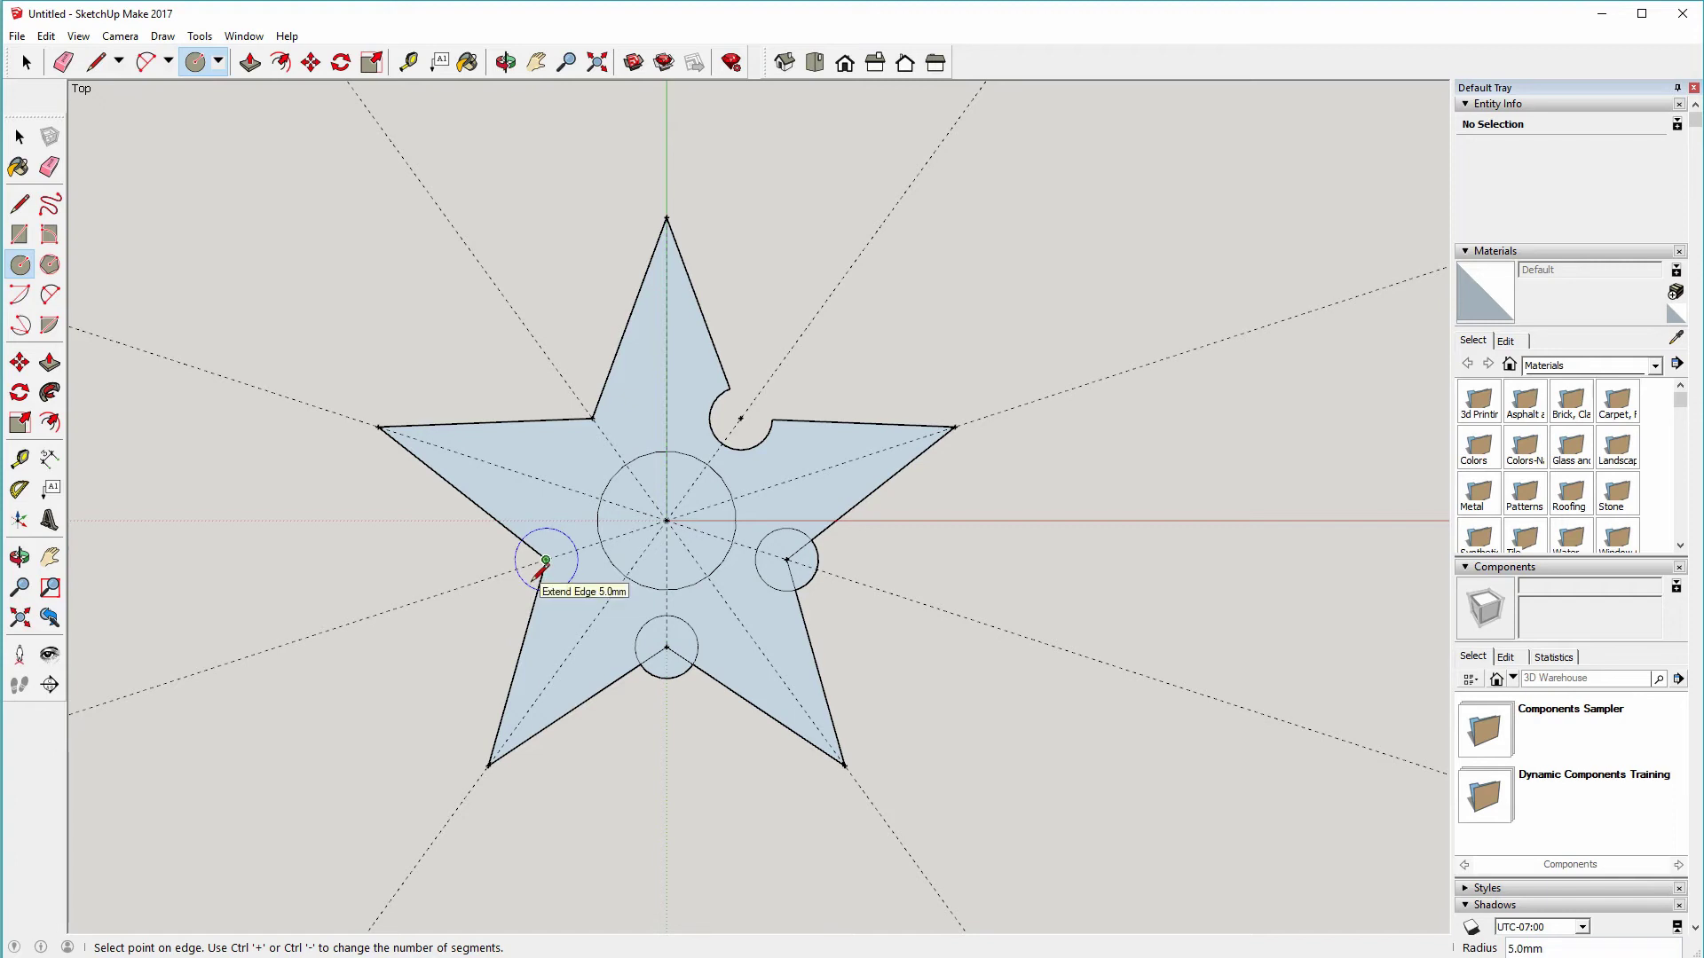
pyautogui.click(546, 561)
pyautogui.click(592, 418)
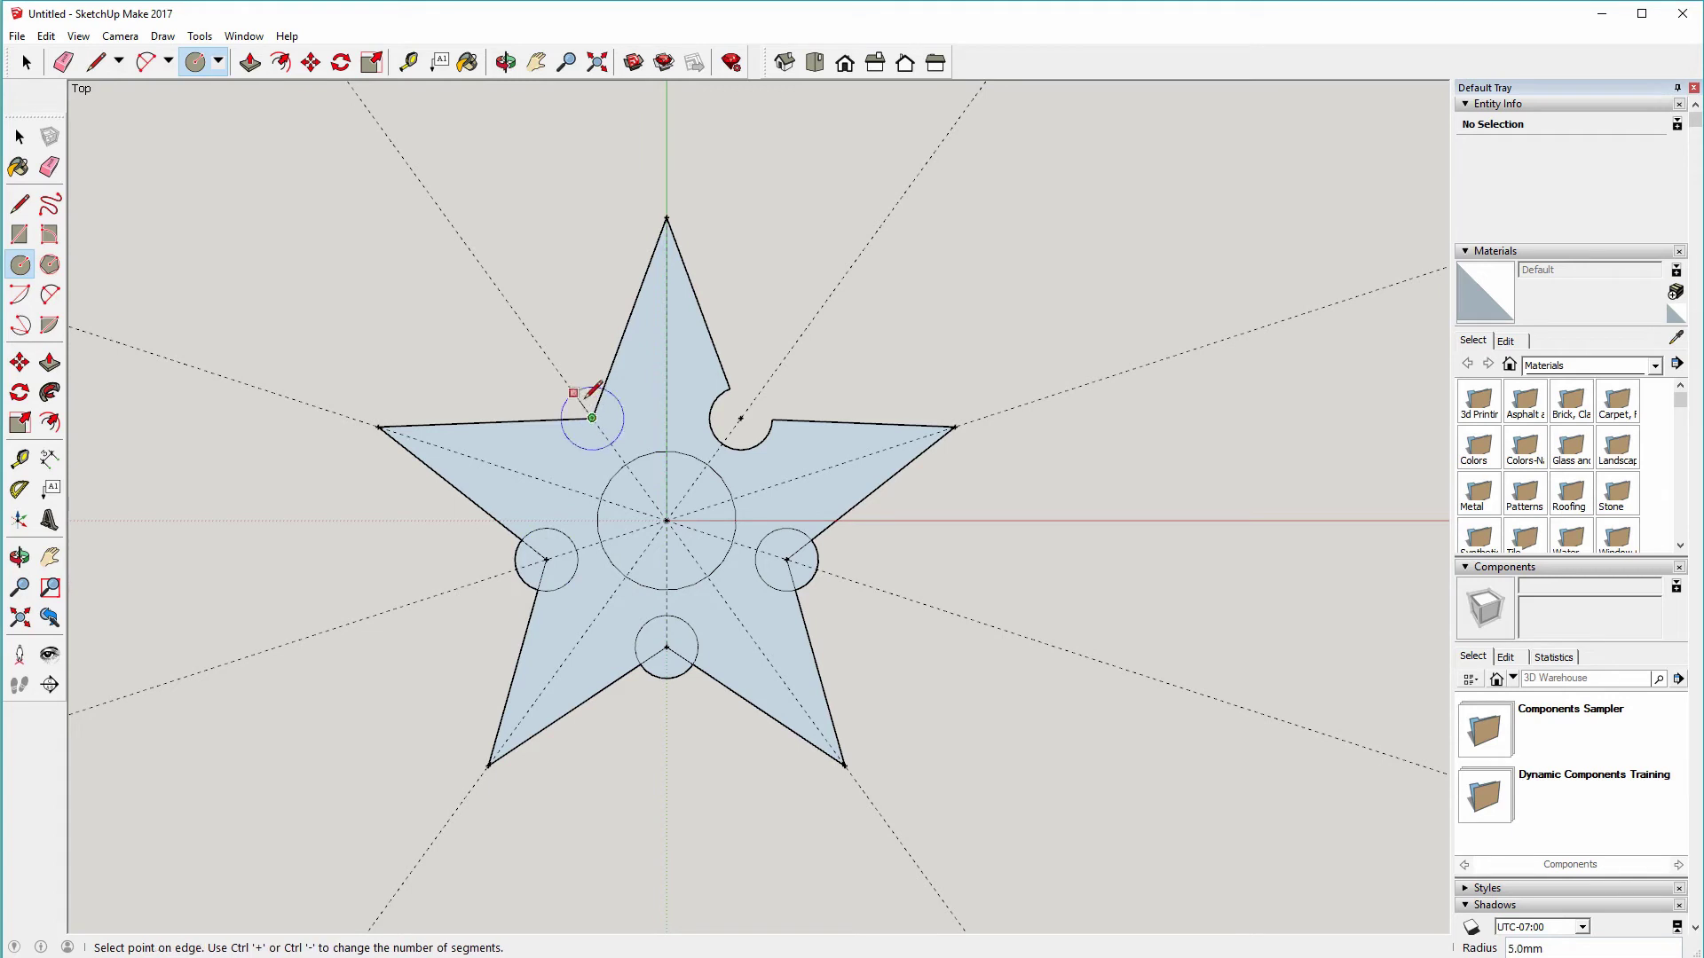
pyautogui.click(593, 387)
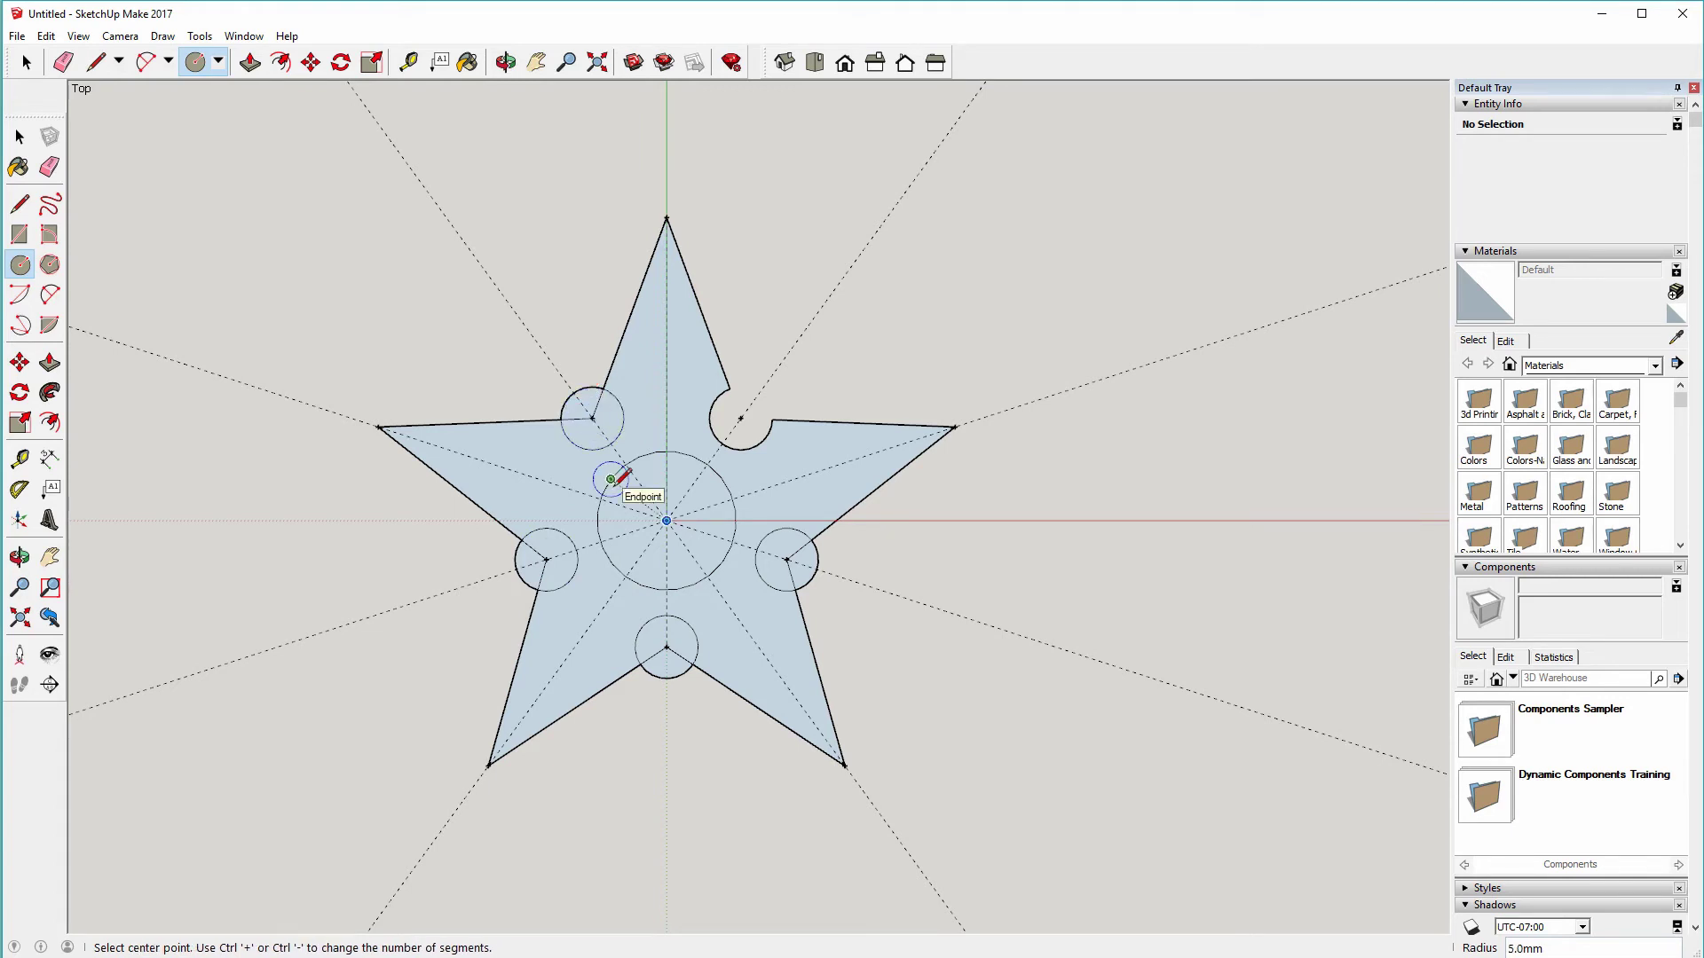
# - Delete the stray edge and outer arc of the upper-left circle to open its notch
pyautogui.scroll(3, 614, 484)
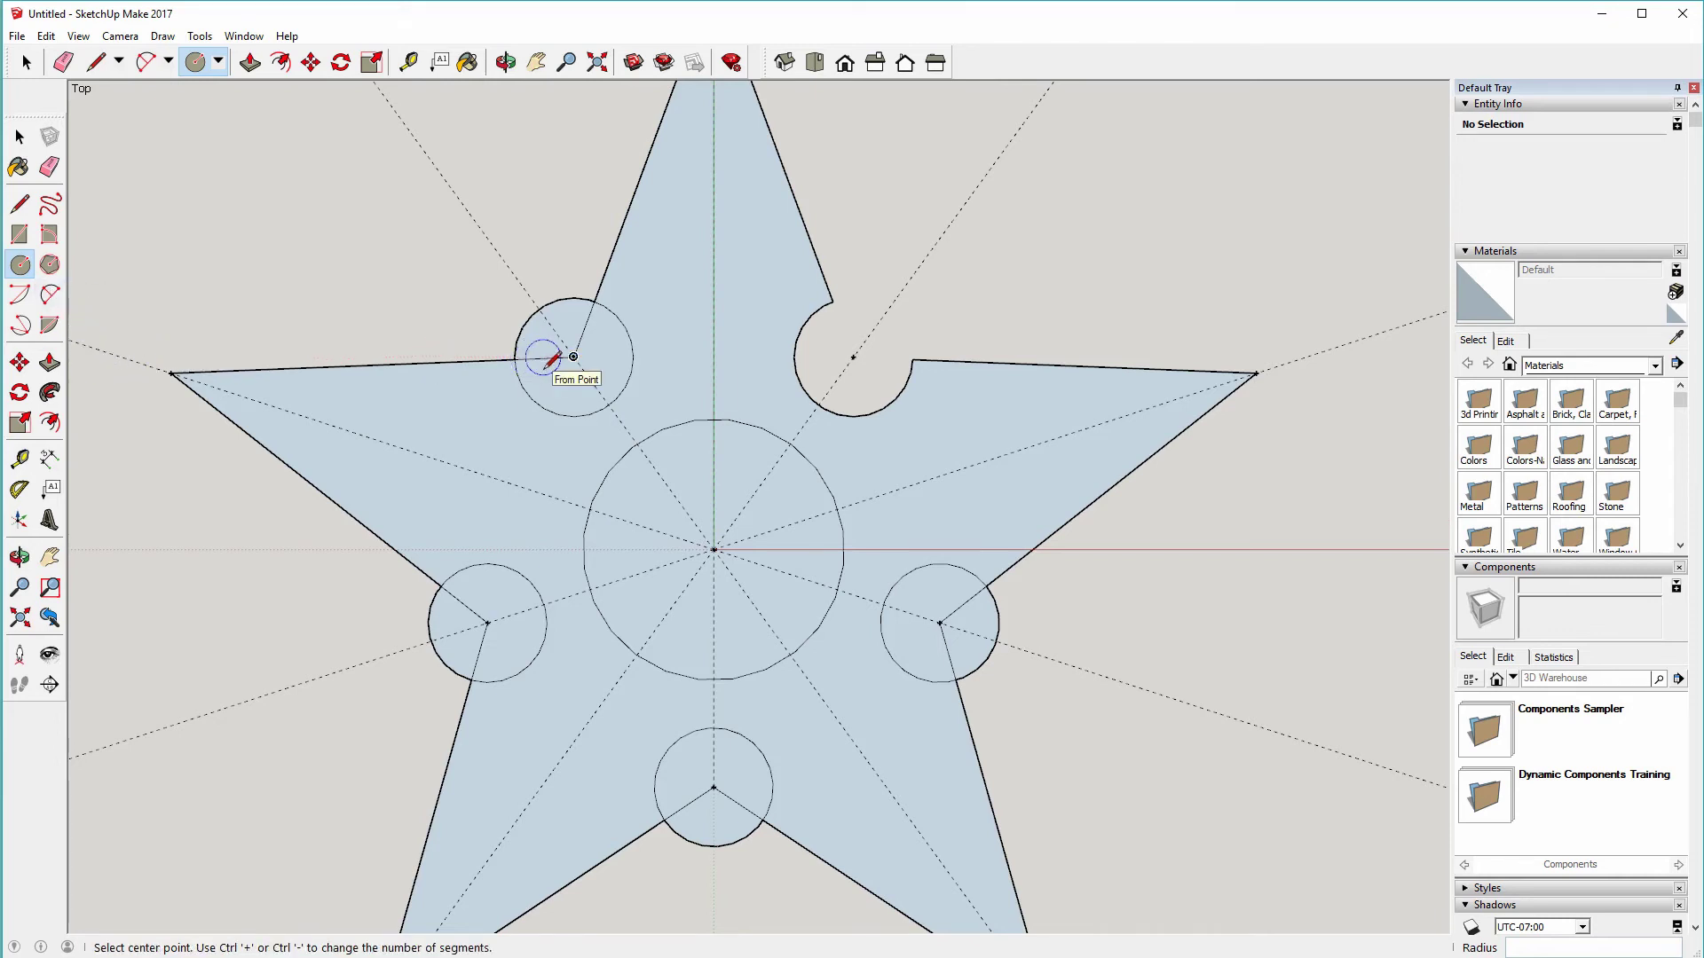
pyautogui.scroll(1, 544, 358)
pyautogui.scroll(1, 537, 355)
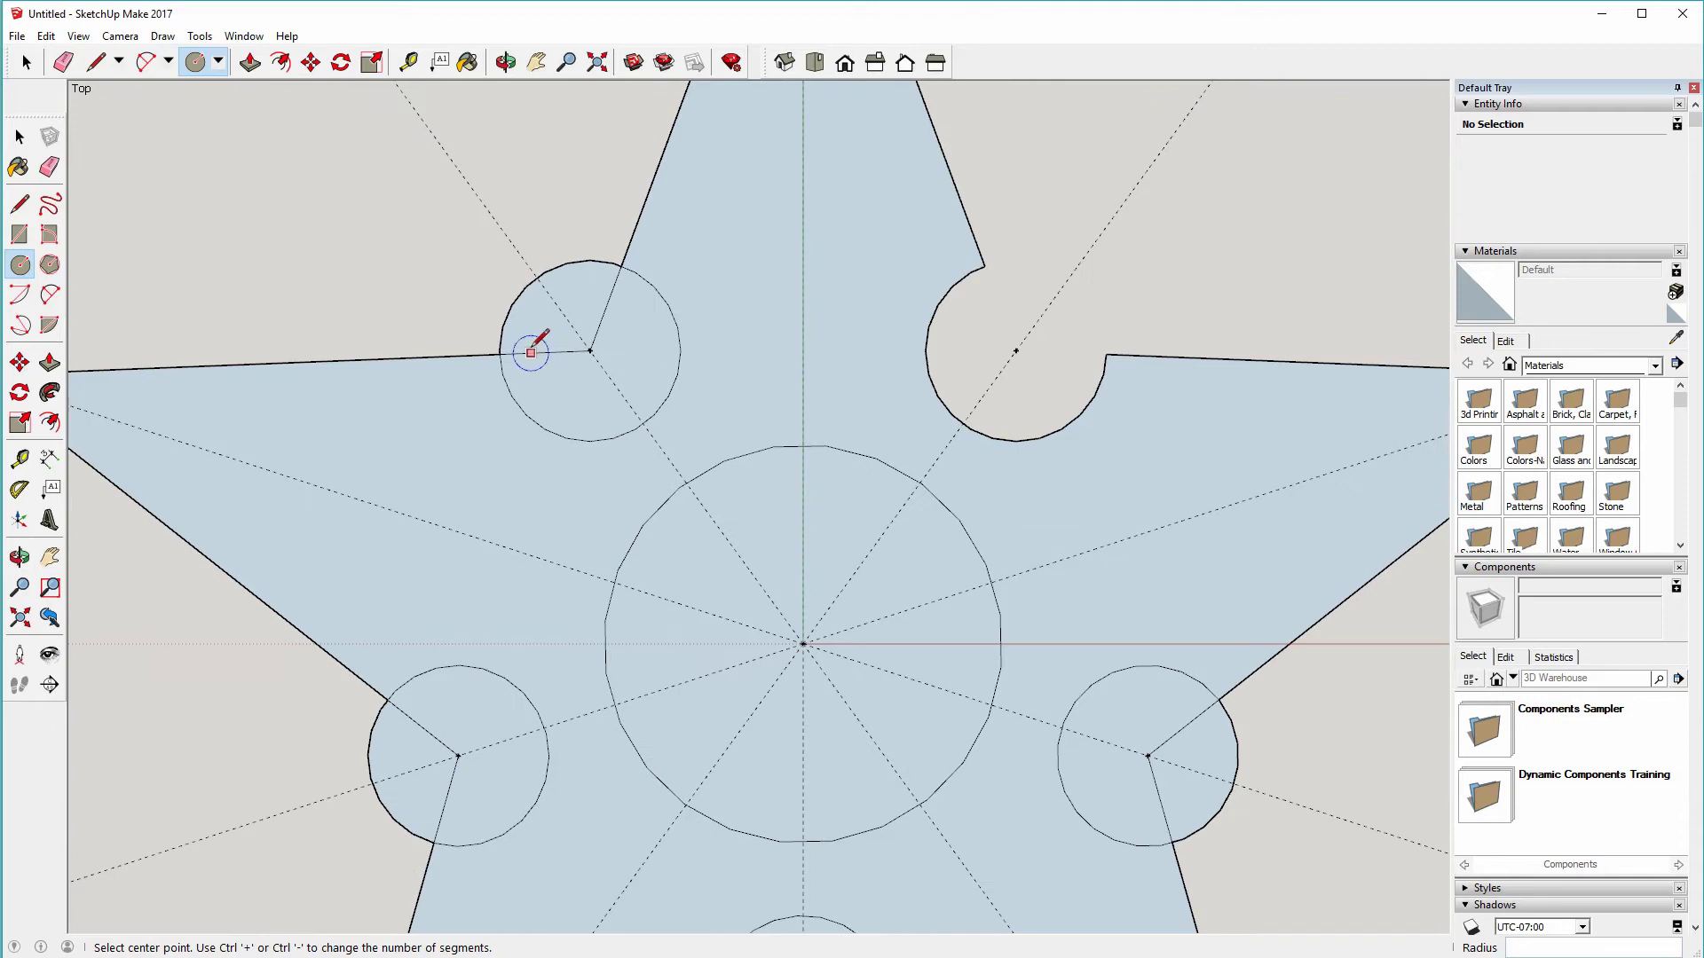
pyautogui.press('space')
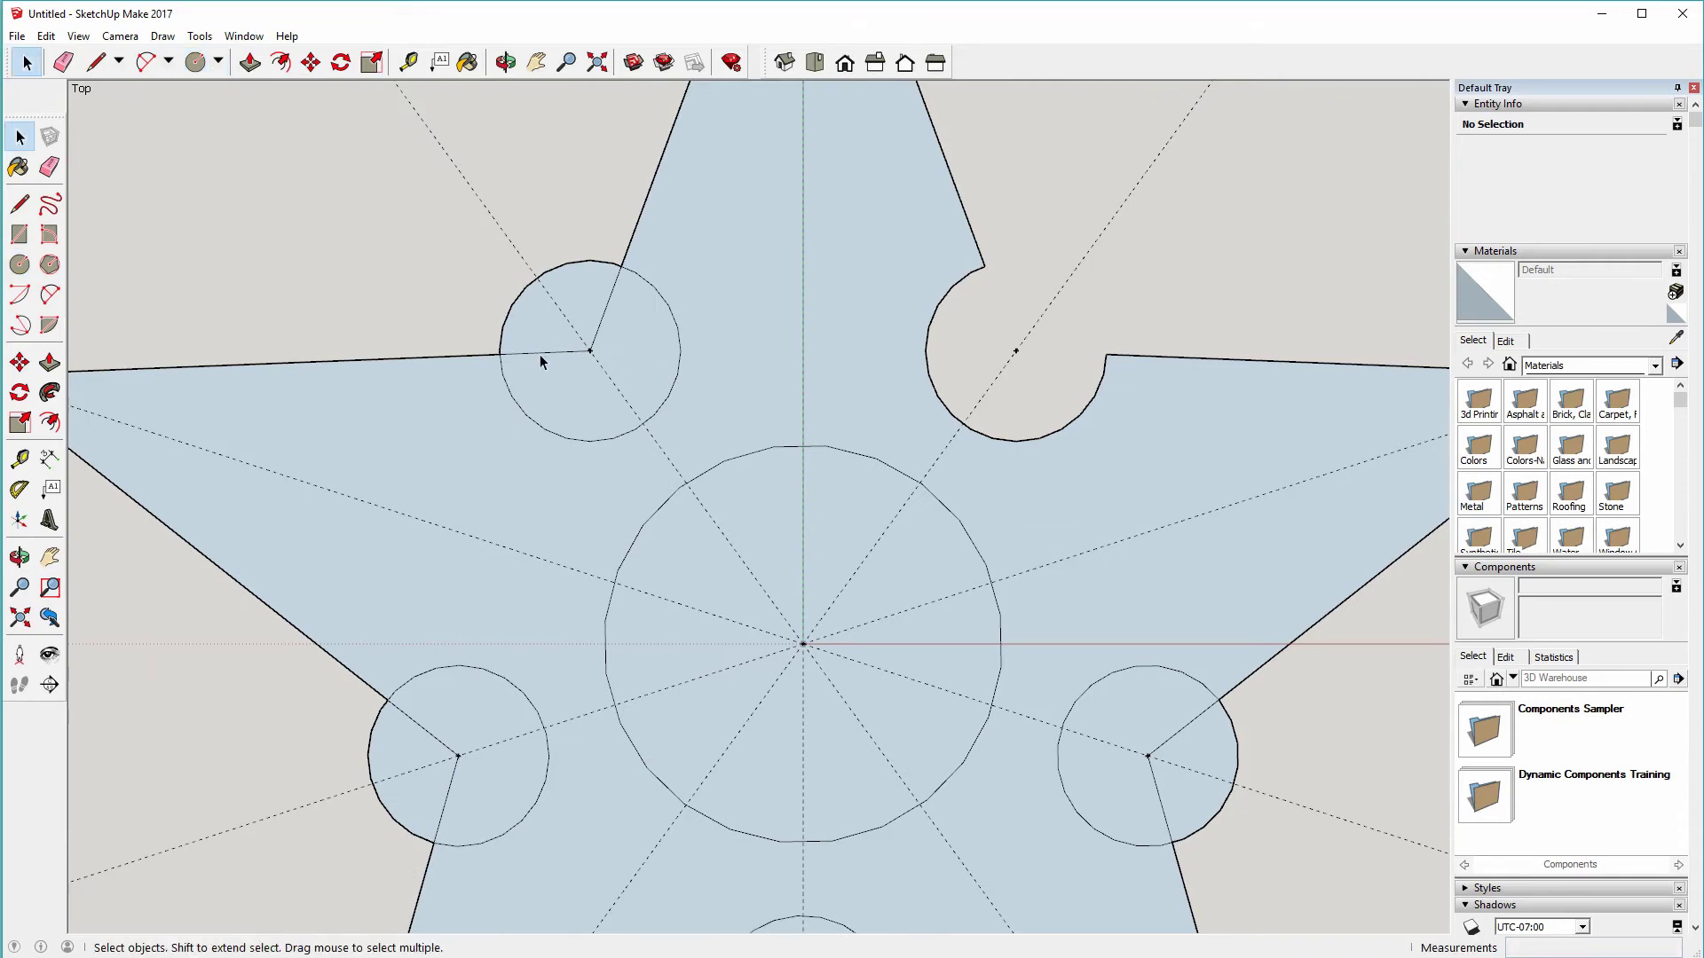
pyautogui.press('Delete')
pyautogui.press('Delete')
pyautogui.click(554, 269)
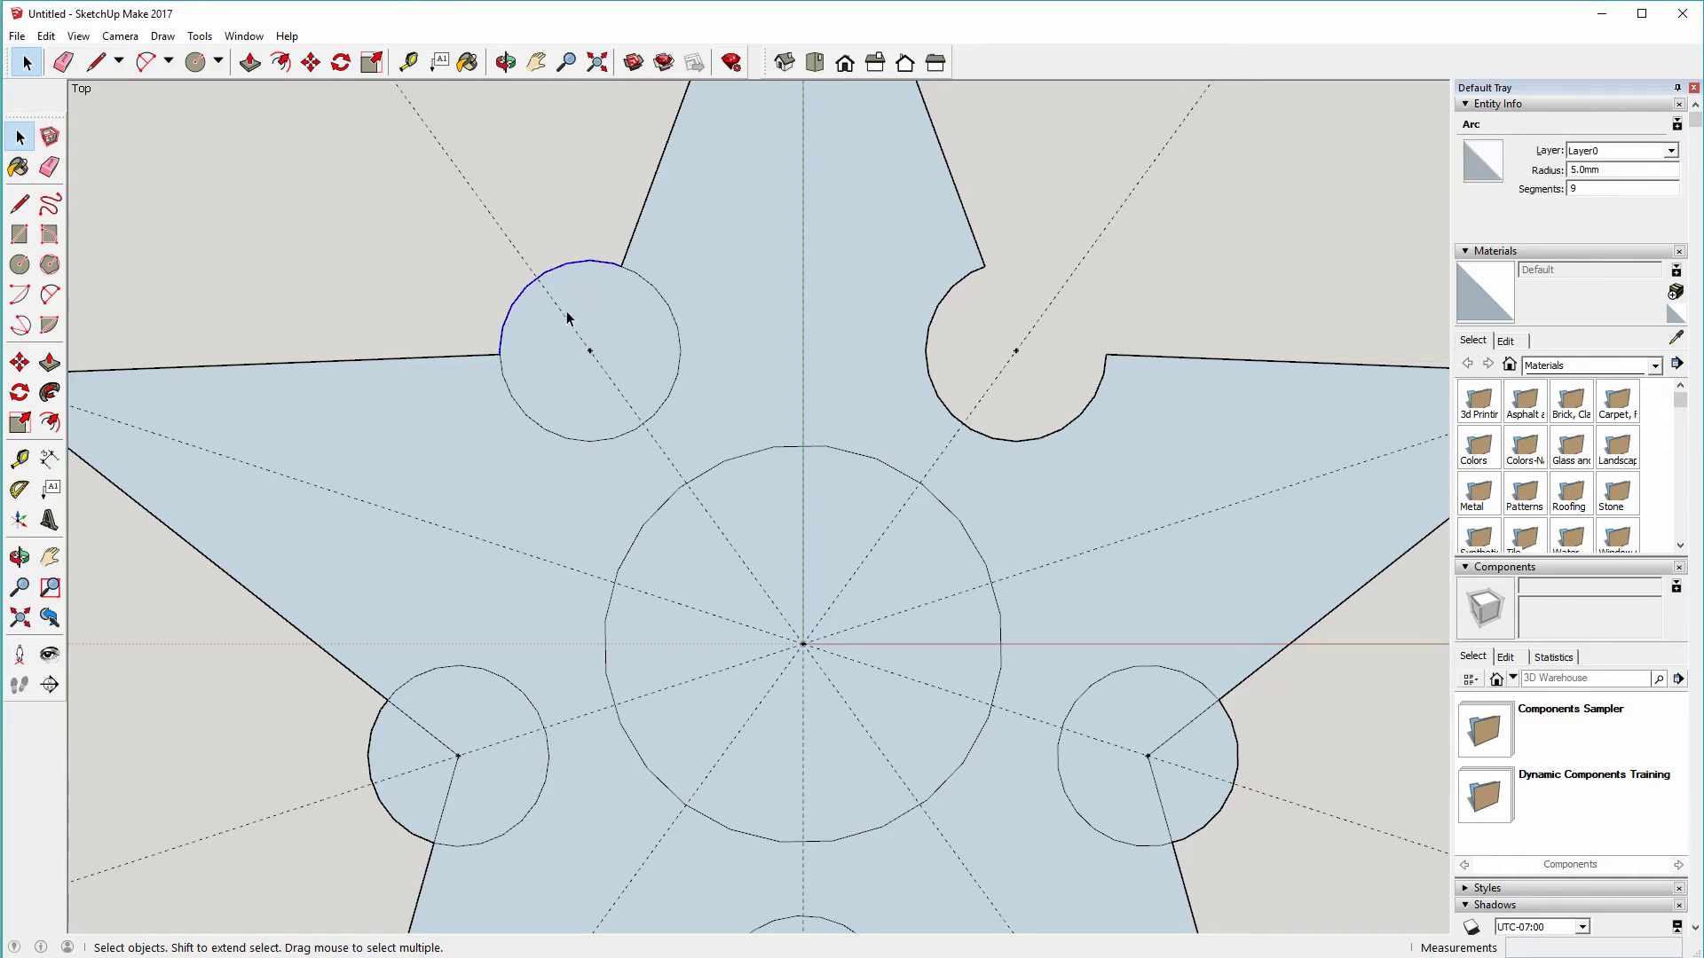
pyautogui.press('Delete')
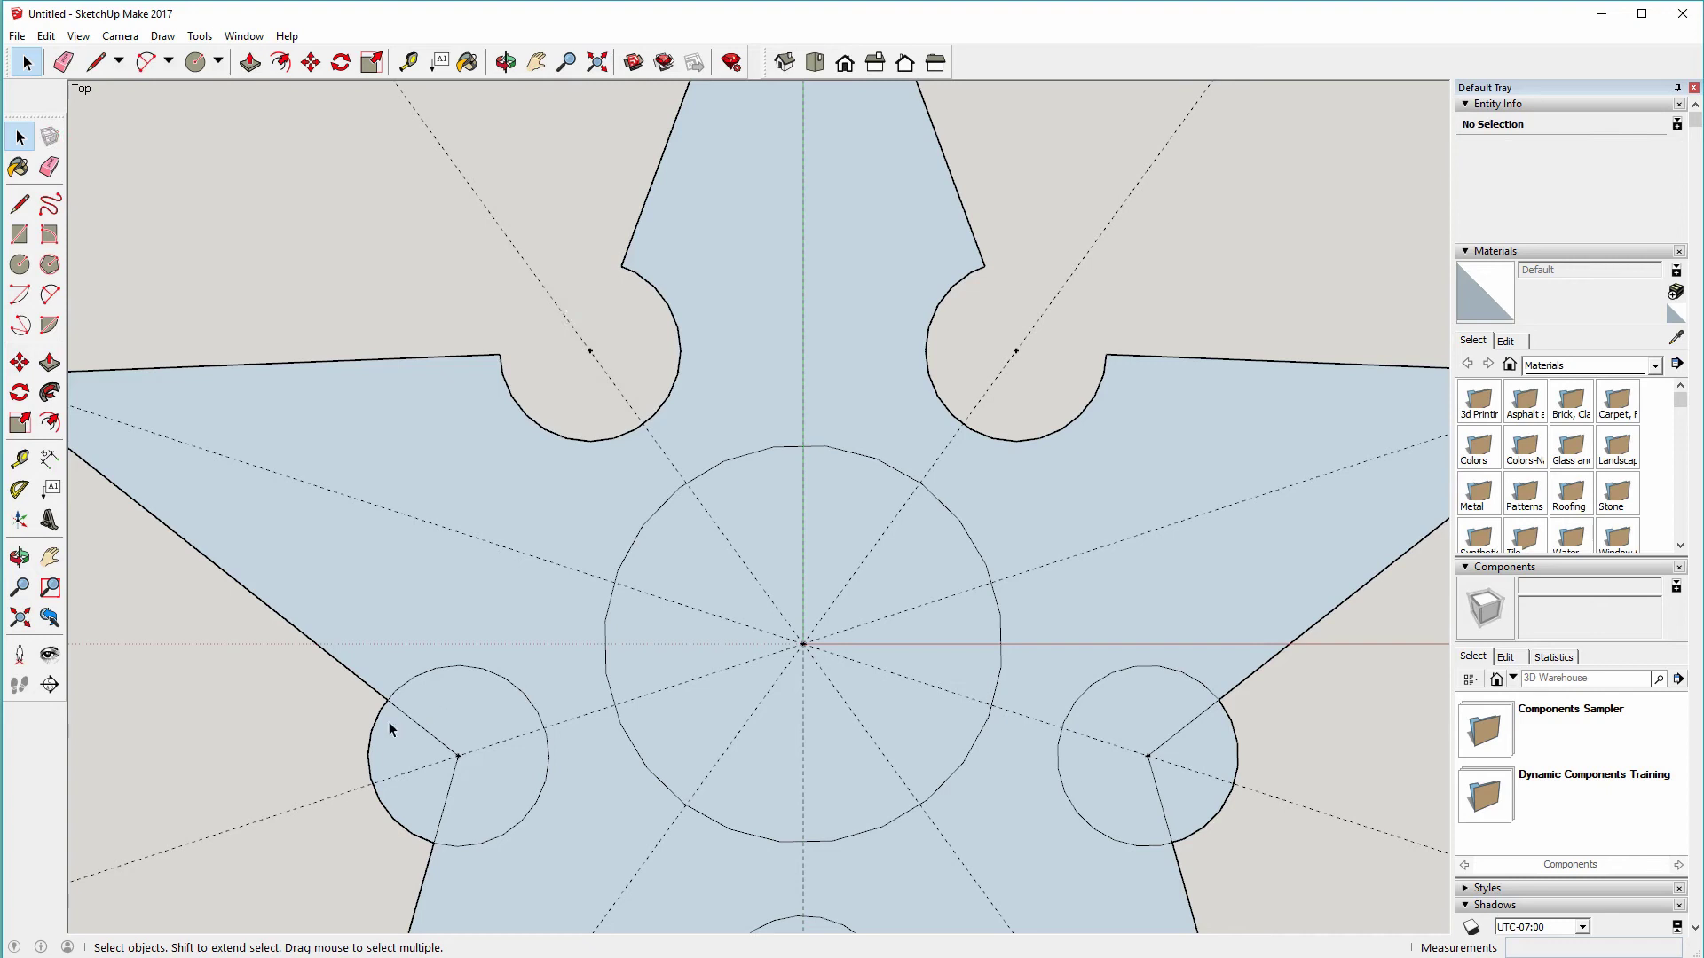
# - Delete the lower-left circle's outer arc, crossing star edge and short inner line
pyautogui.click(375, 730)
pyautogui.press('Delete')
pyautogui.click(421, 727)
pyautogui.press('Delete')
pyautogui.click(447, 797)
pyautogui.press('Delete')
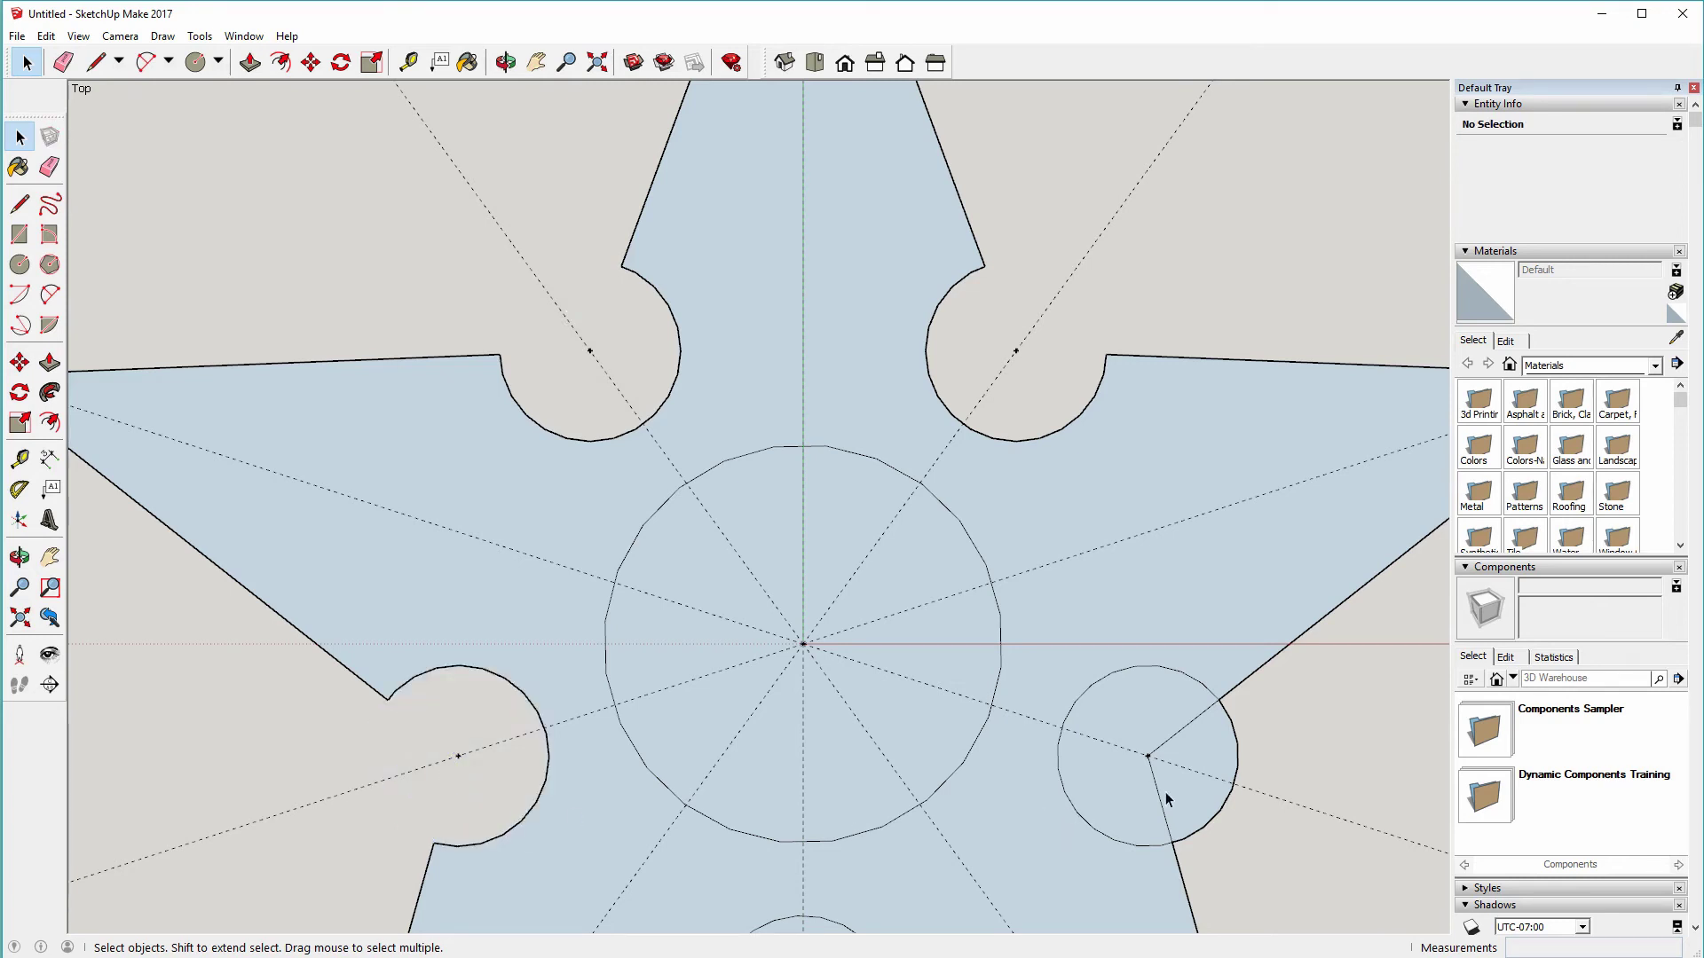
# - Delete the lower-right circle's two radius lines and outer arc, leaving a rounded notch
pyautogui.click(1162, 794)
pyautogui.press('Delete')
pyautogui.click(1162, 745)
pyautogui.press('Delete')
pyautogui.click(1238, 741)
pyautogui.press('Delete')
pyautogui.scroll(-2, 866, 779)
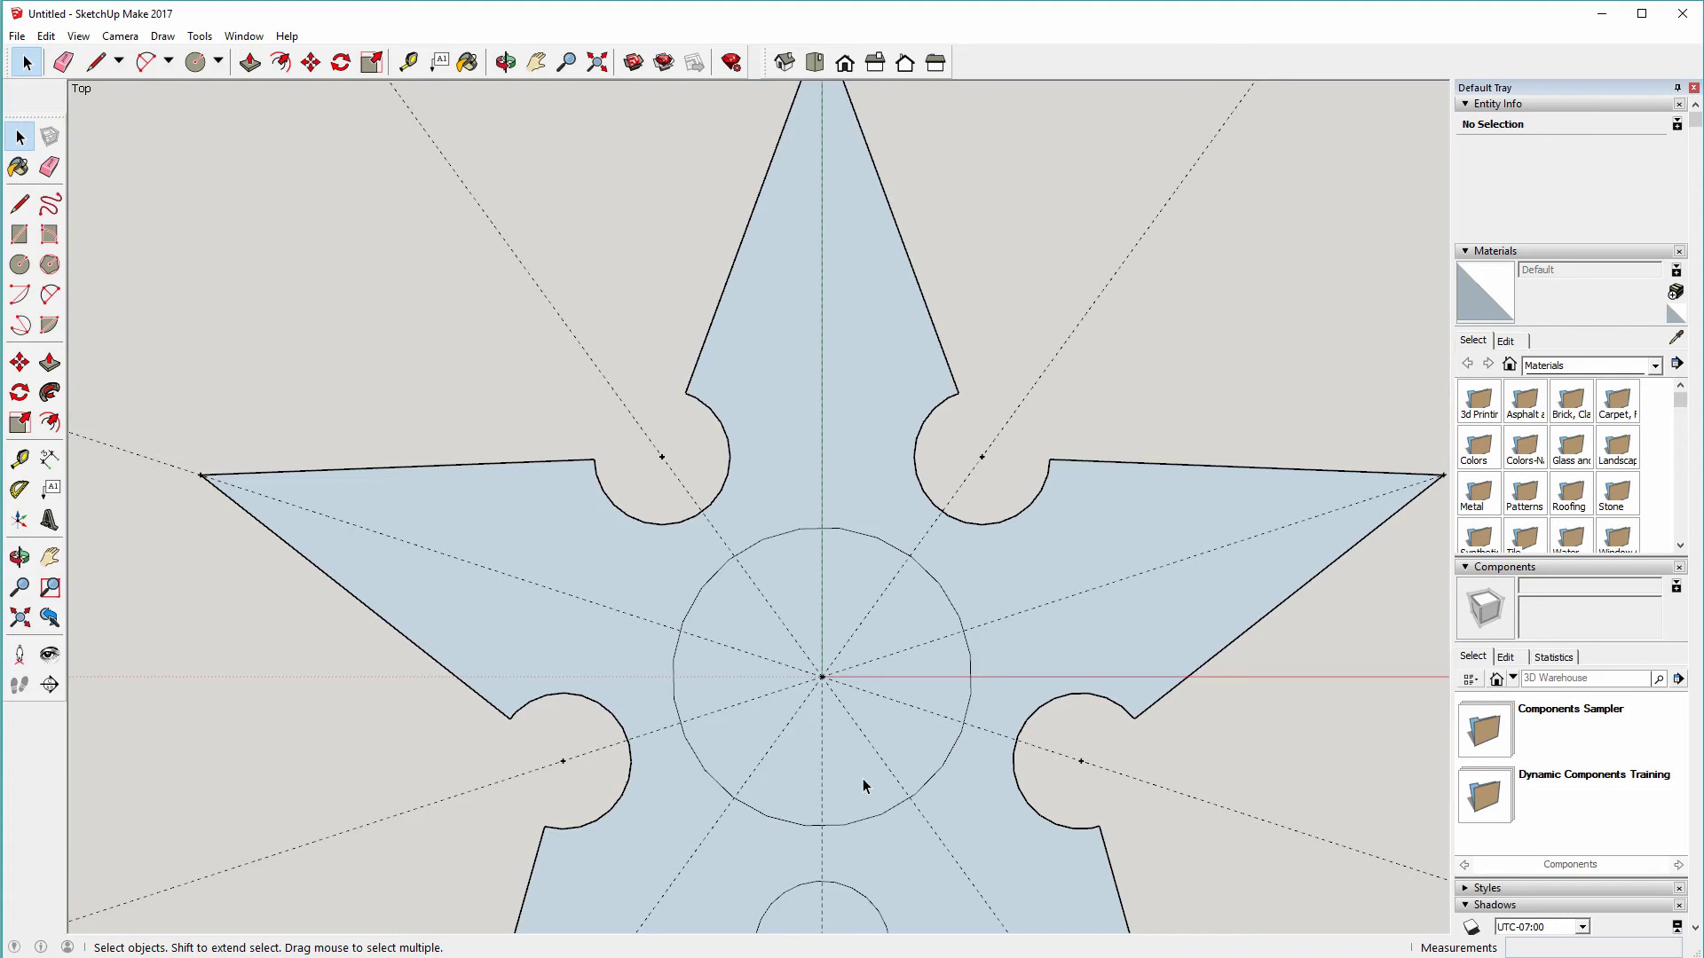
pyautogui.moveTo(862, 779); pyautogui.dragTo(854, 679, button='middle')
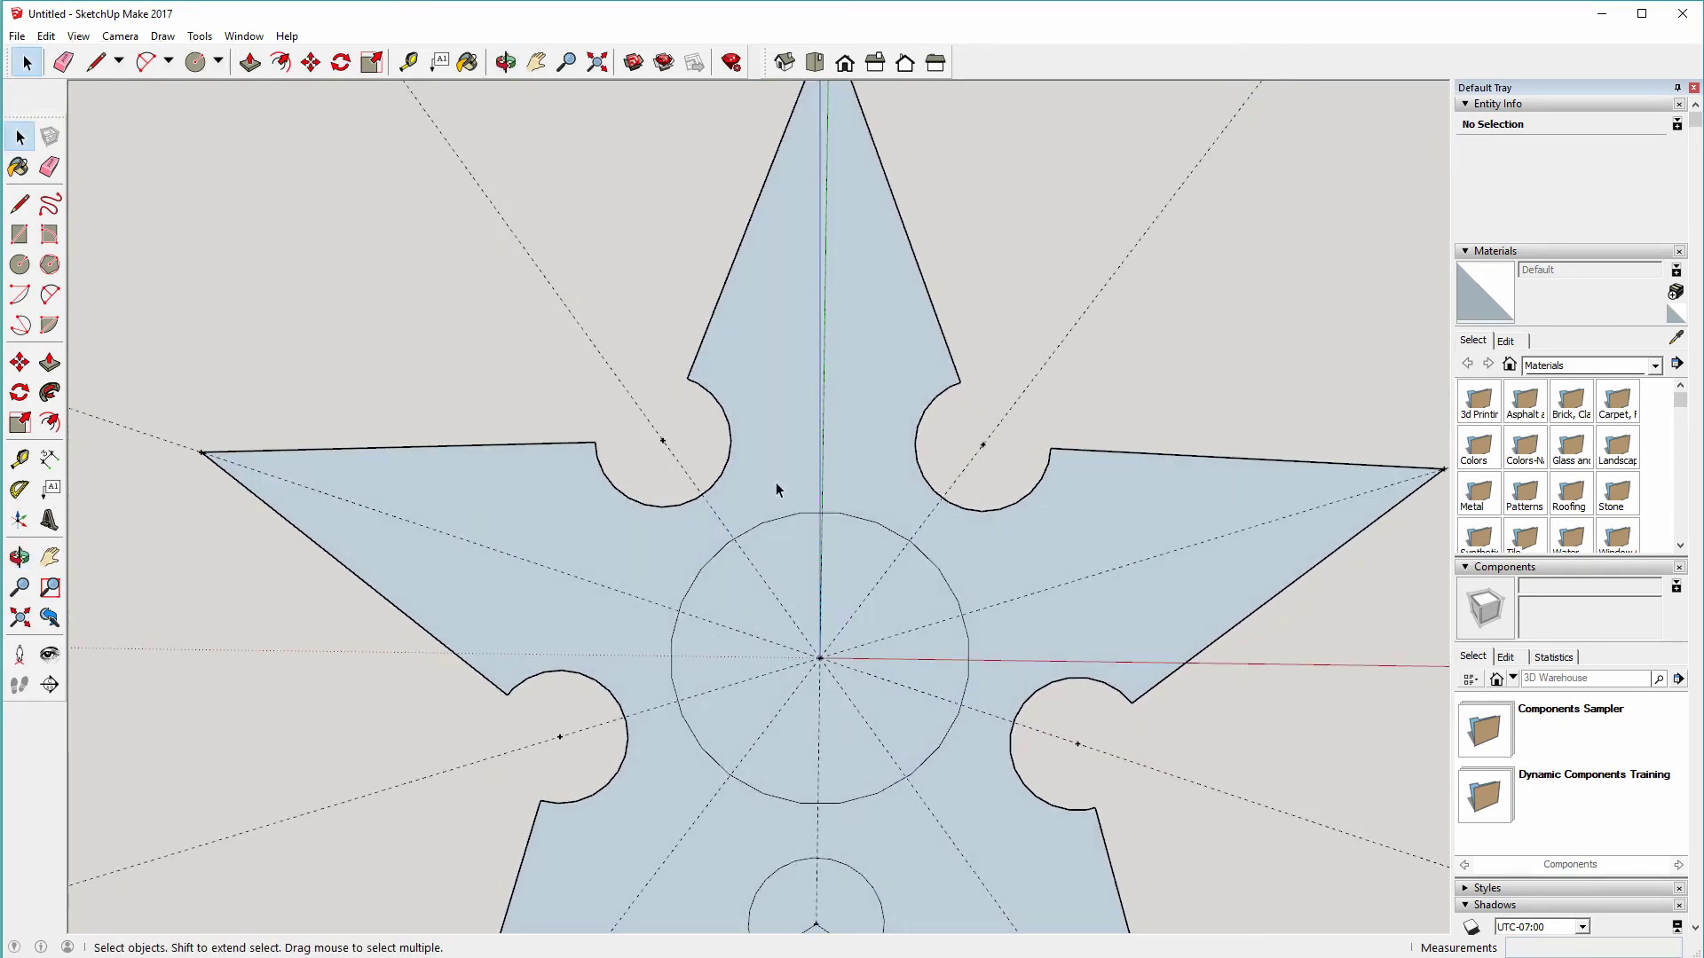
# - In Top view, delete the bottom circle's two radius edges and lower arc to notch it
pyautogui.click(813, 64)
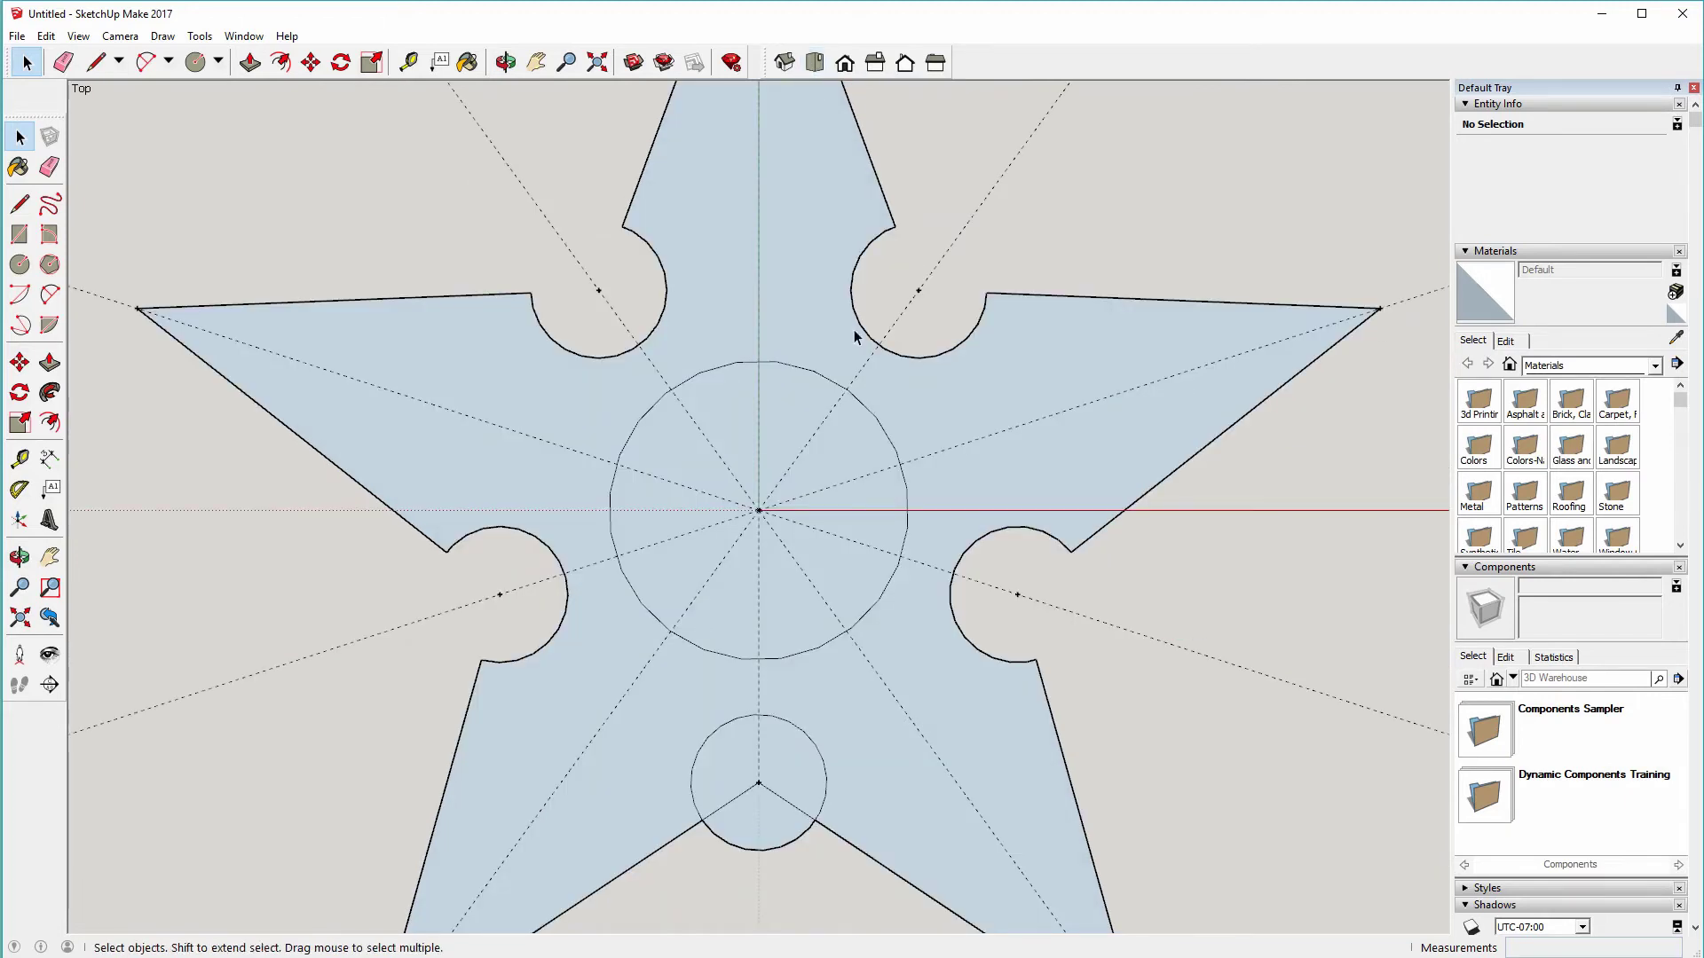
pyautogui.keyDown('shift'); pyautogui.moveTo(844, 339); pyautogui.dragTo(854, 197, button='middle'); pyautogui.keyUp('shift')
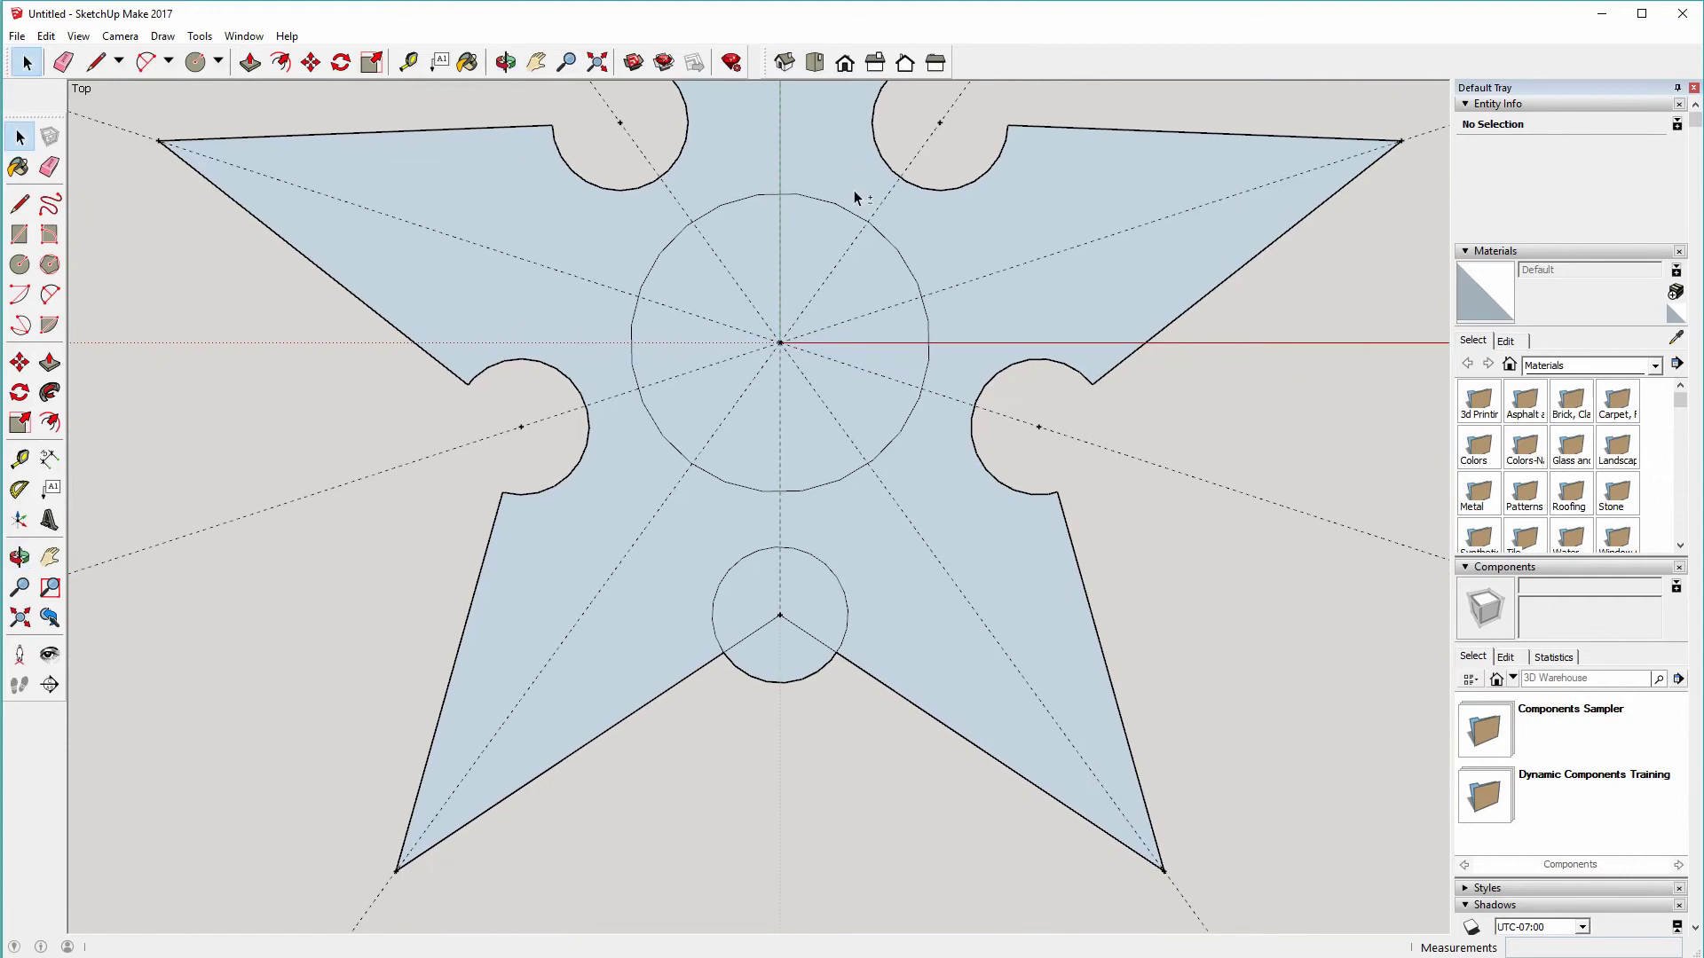
pyautogui.click(812, 641)
pyautogui.press('Delete')
pyautogui.click(757, 631)
pyautogui.press('Delete')
pyautogui.click(763, 680)
pyautogui.press('Delete')
# - Delete the central circle's face to leave an open centre hole, then recentre the star
pyautogui.scroll(-3, 827, 534)
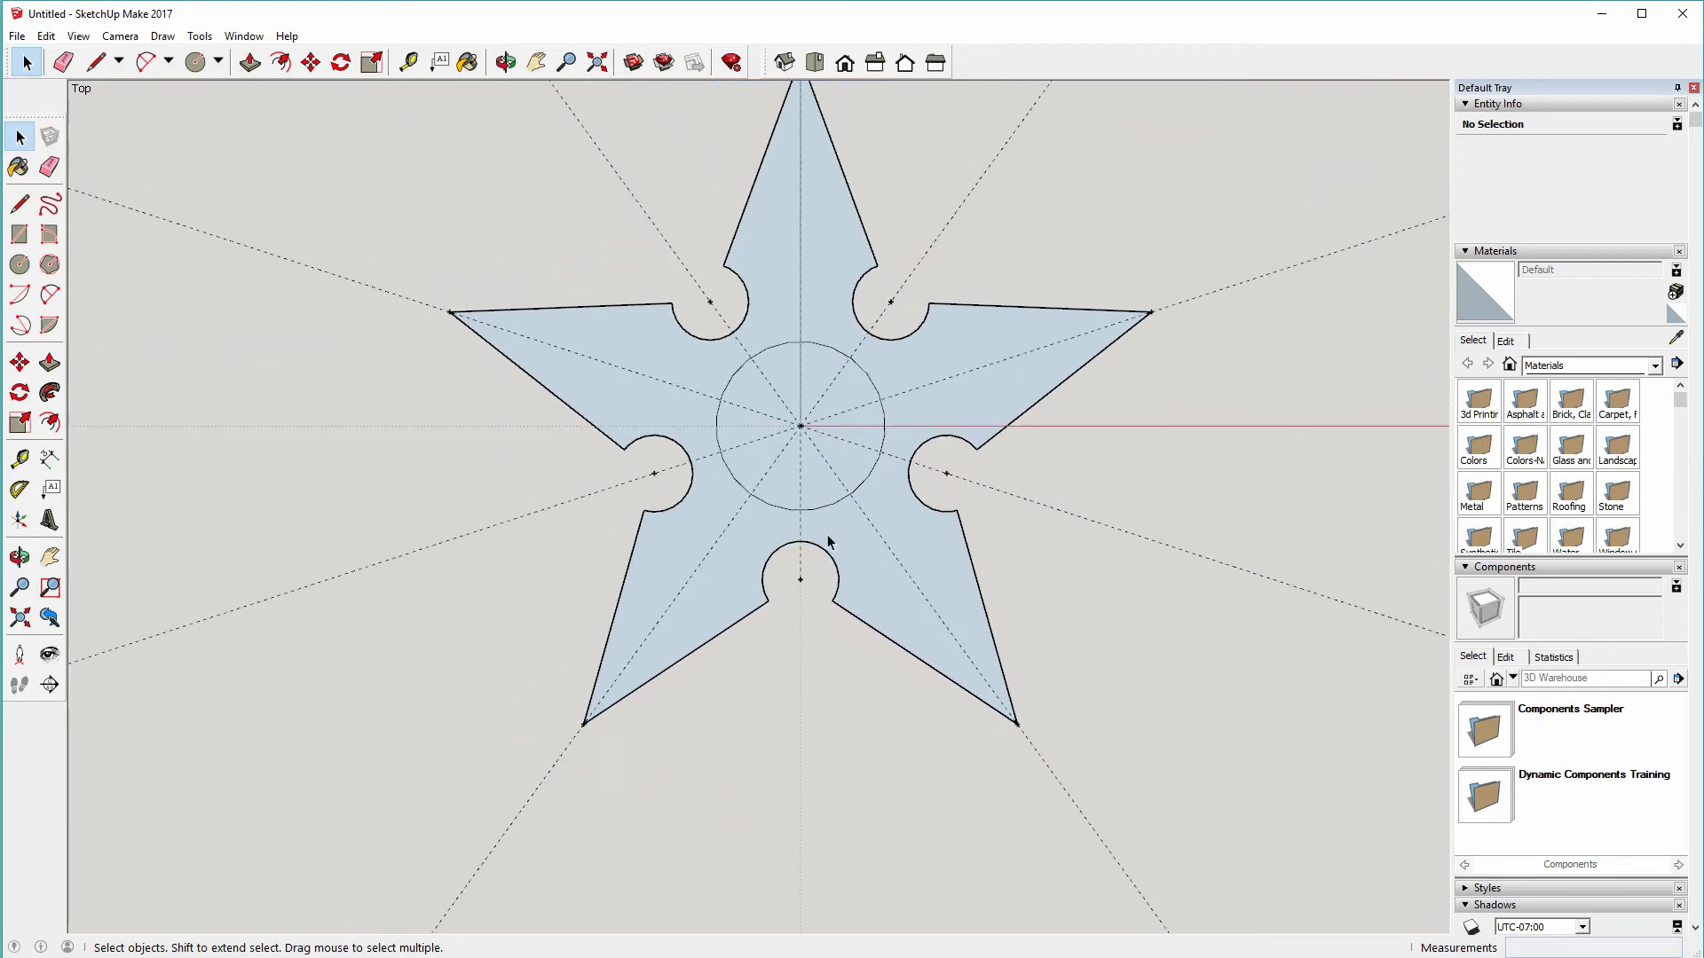
pyautogui.click(759, 407)
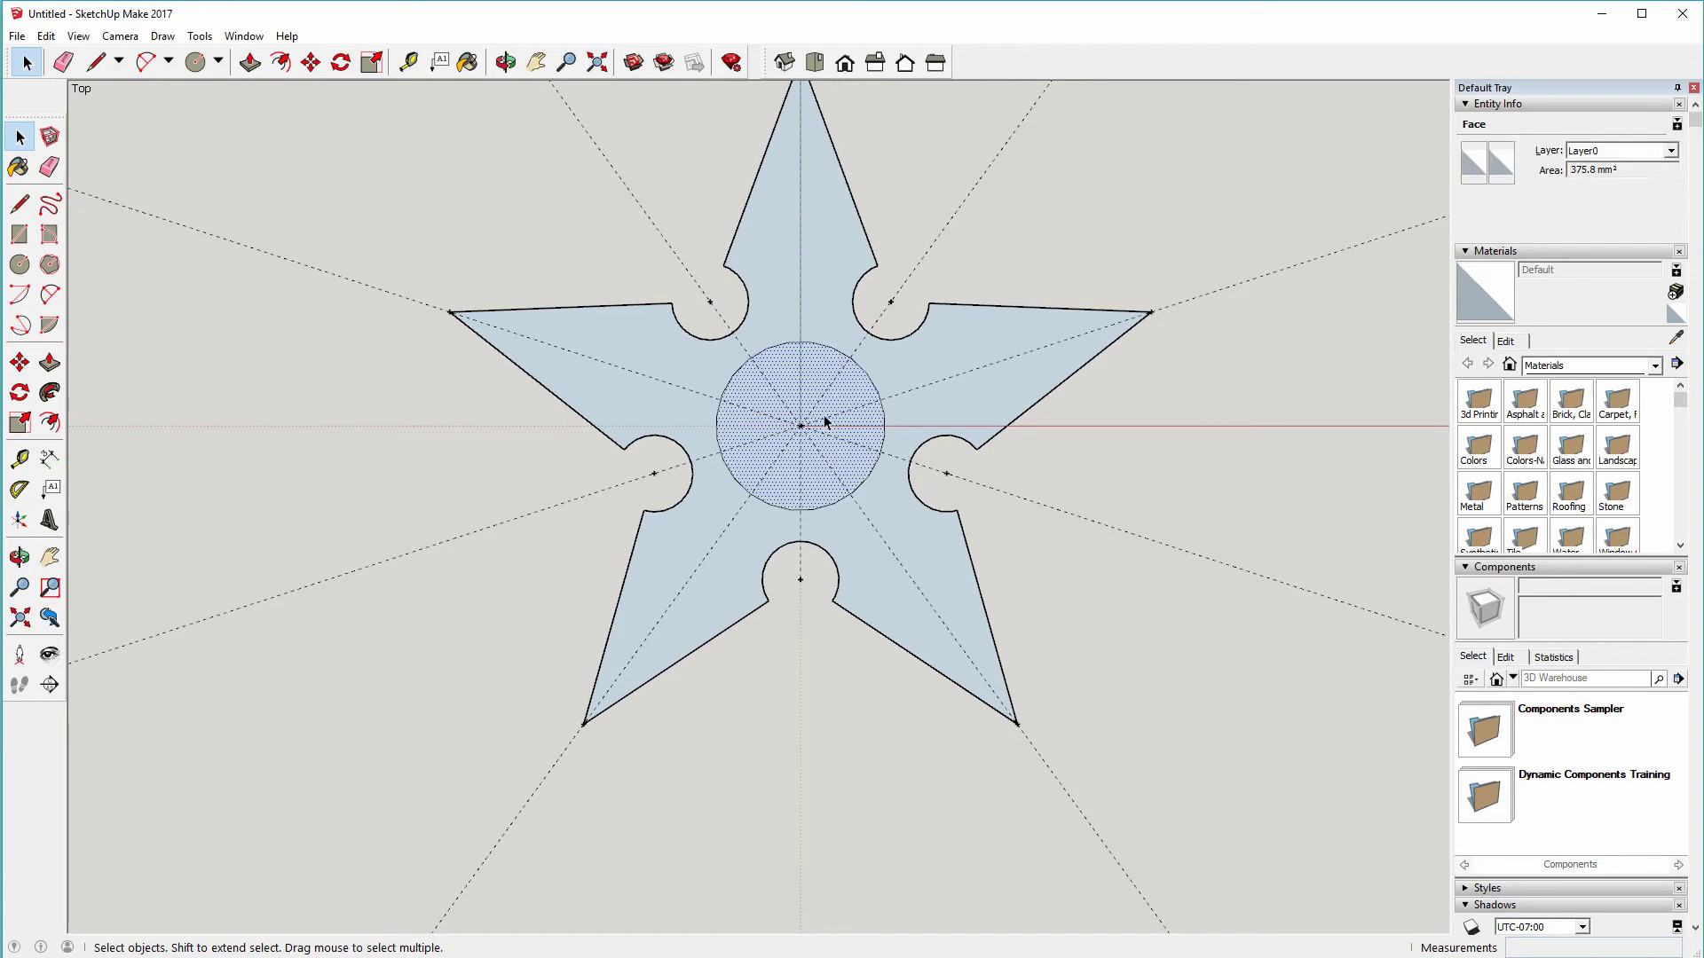
pyautogui.press('Delete')
pyautogui.scroll(-2, 824, 417)
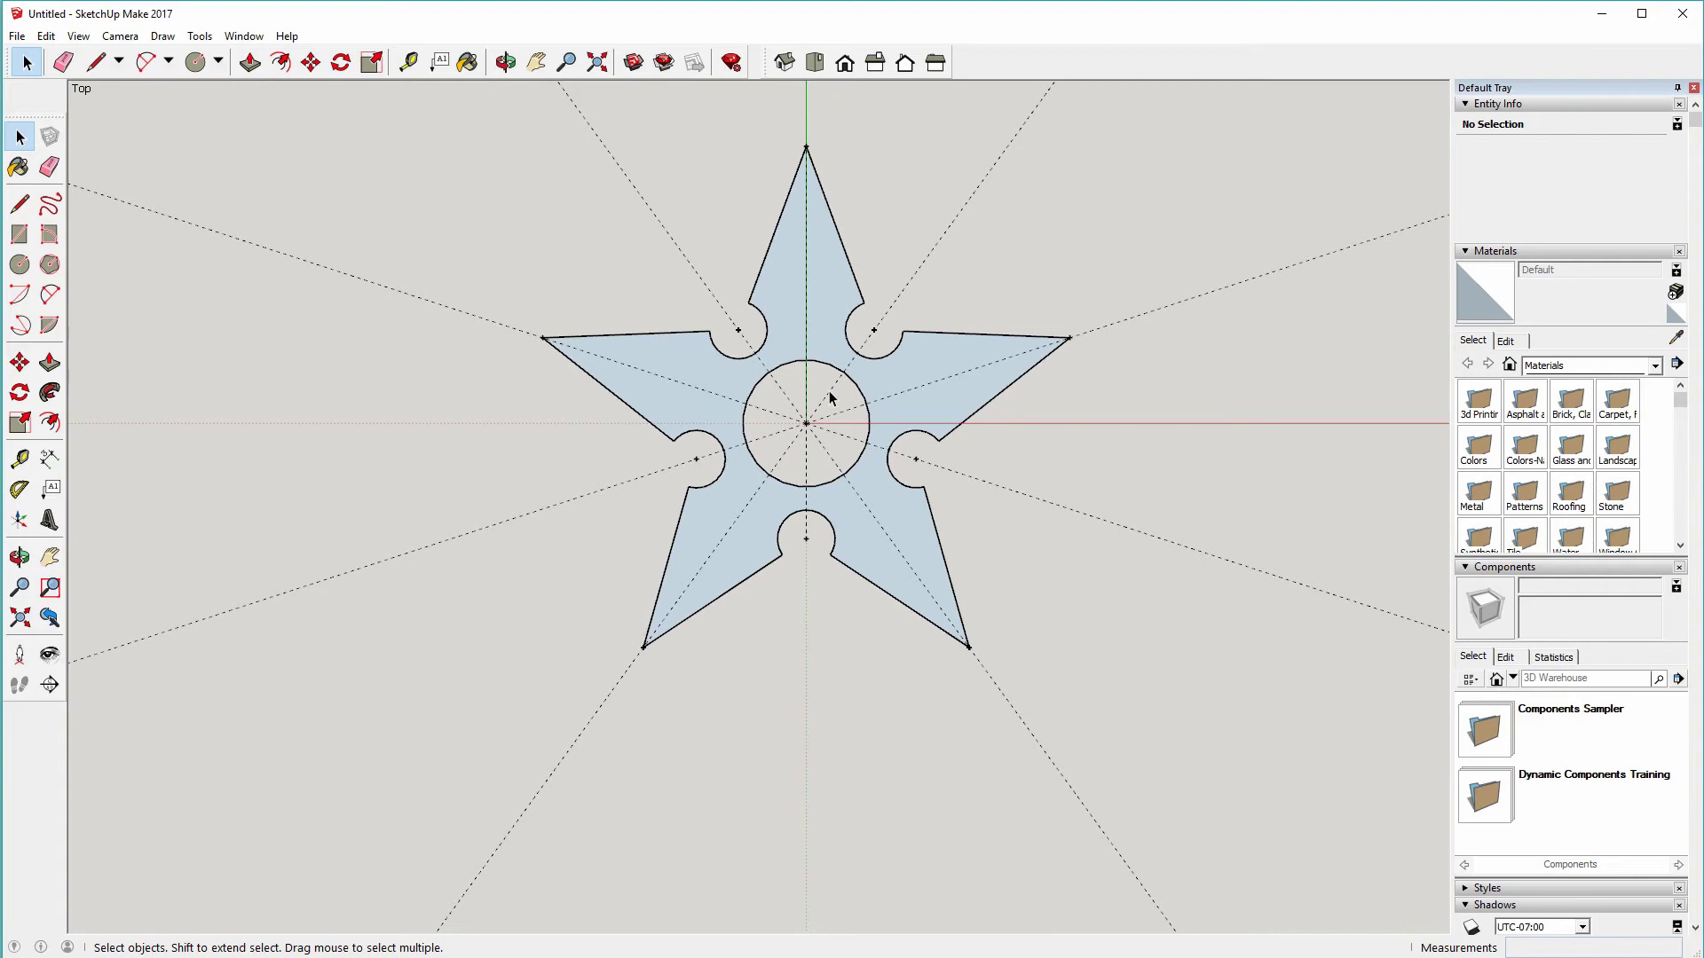
pyautogui.keyDown('shift'); pyautogui.moveTo(833, 398); pyautogui.dragTo(784, 529, button='middle'); pyautogui.keyUp('shift')
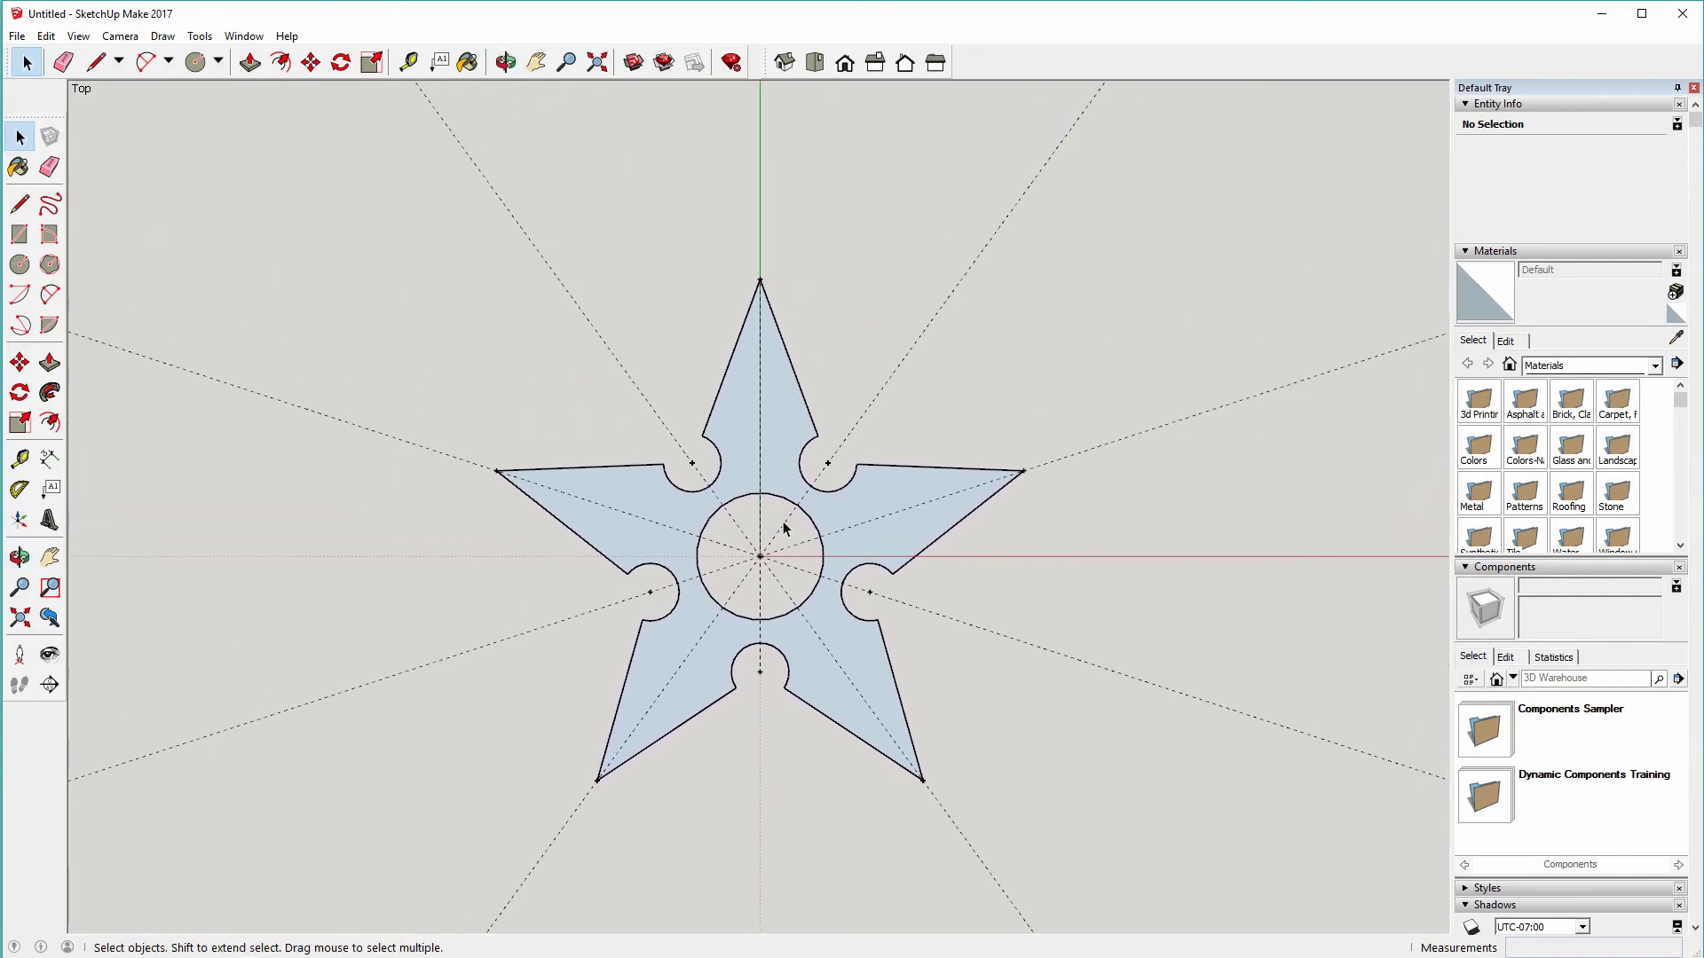
pyautogui.scroll(2, 783, 529)
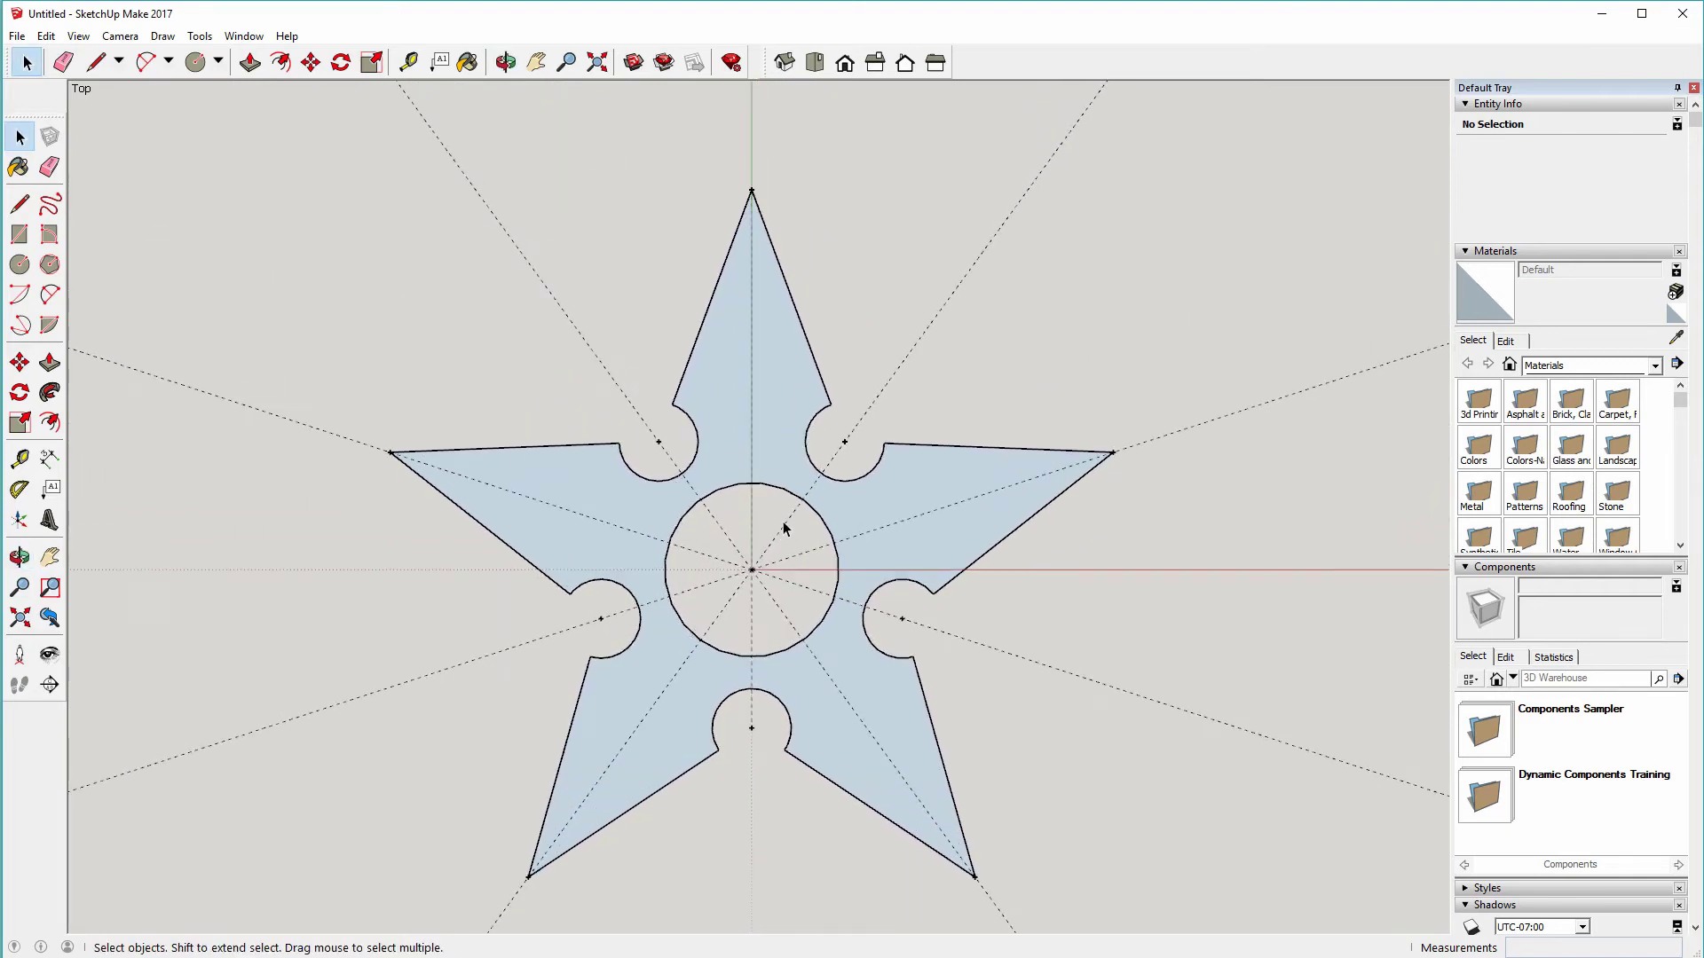
# - Save As shuriken spinner.skp, overwriting the existing file
pyautogui.click(17, 35)
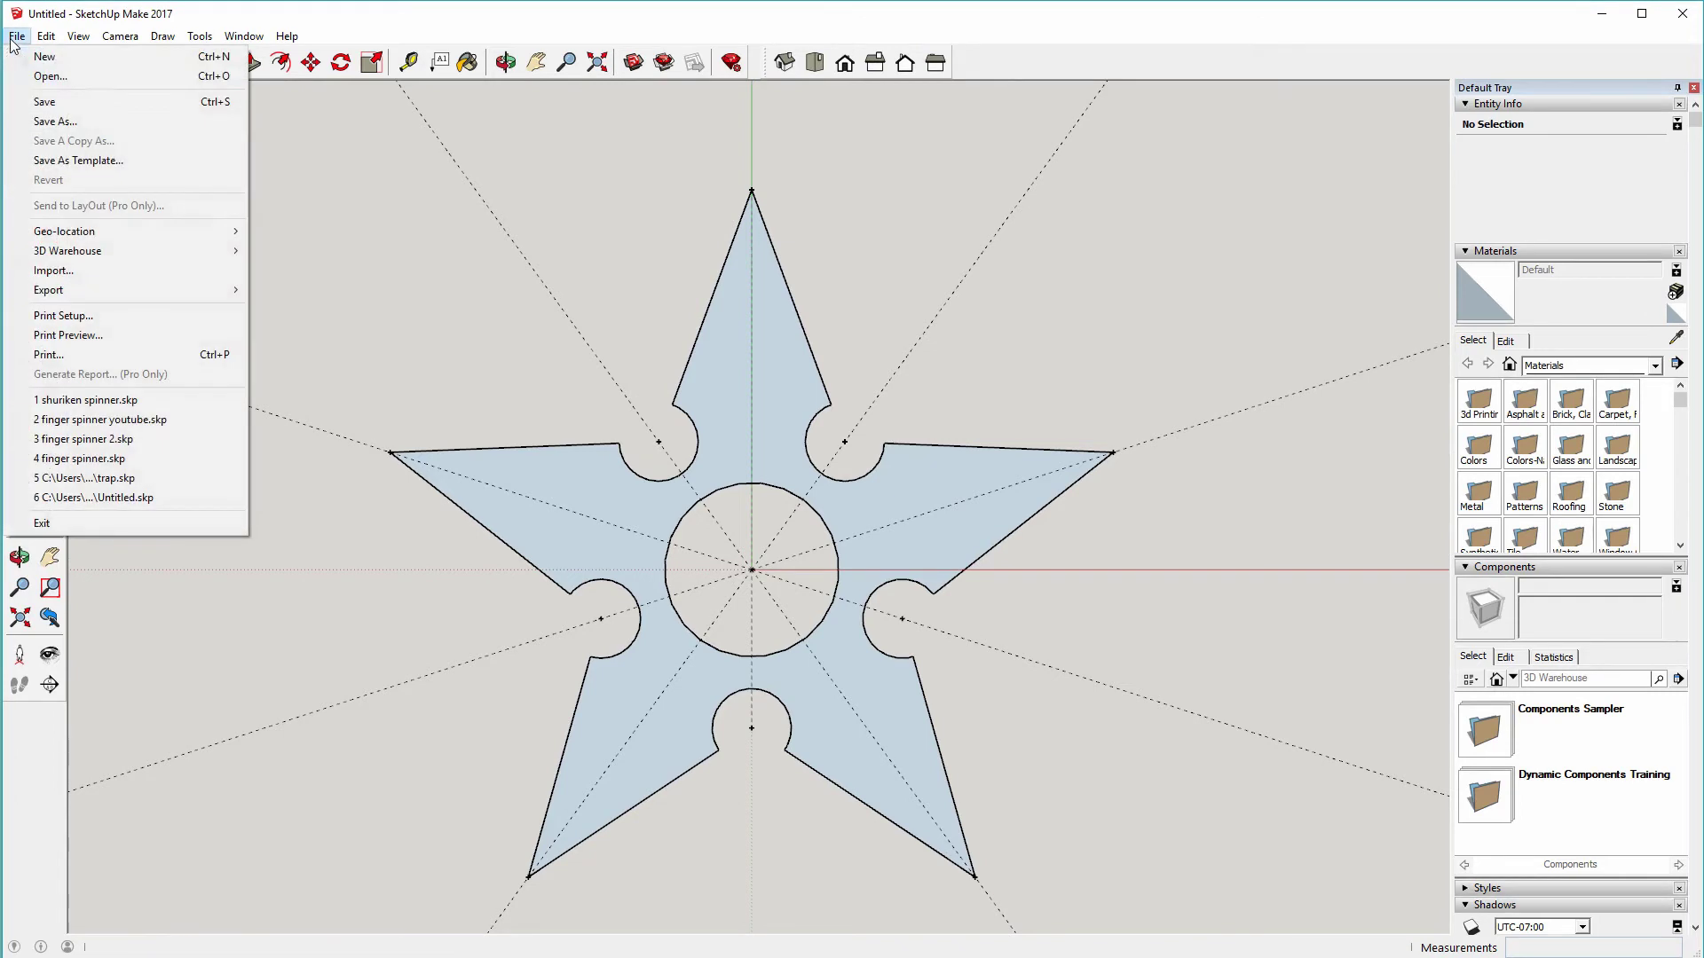
pyautogui.click(37, 121)
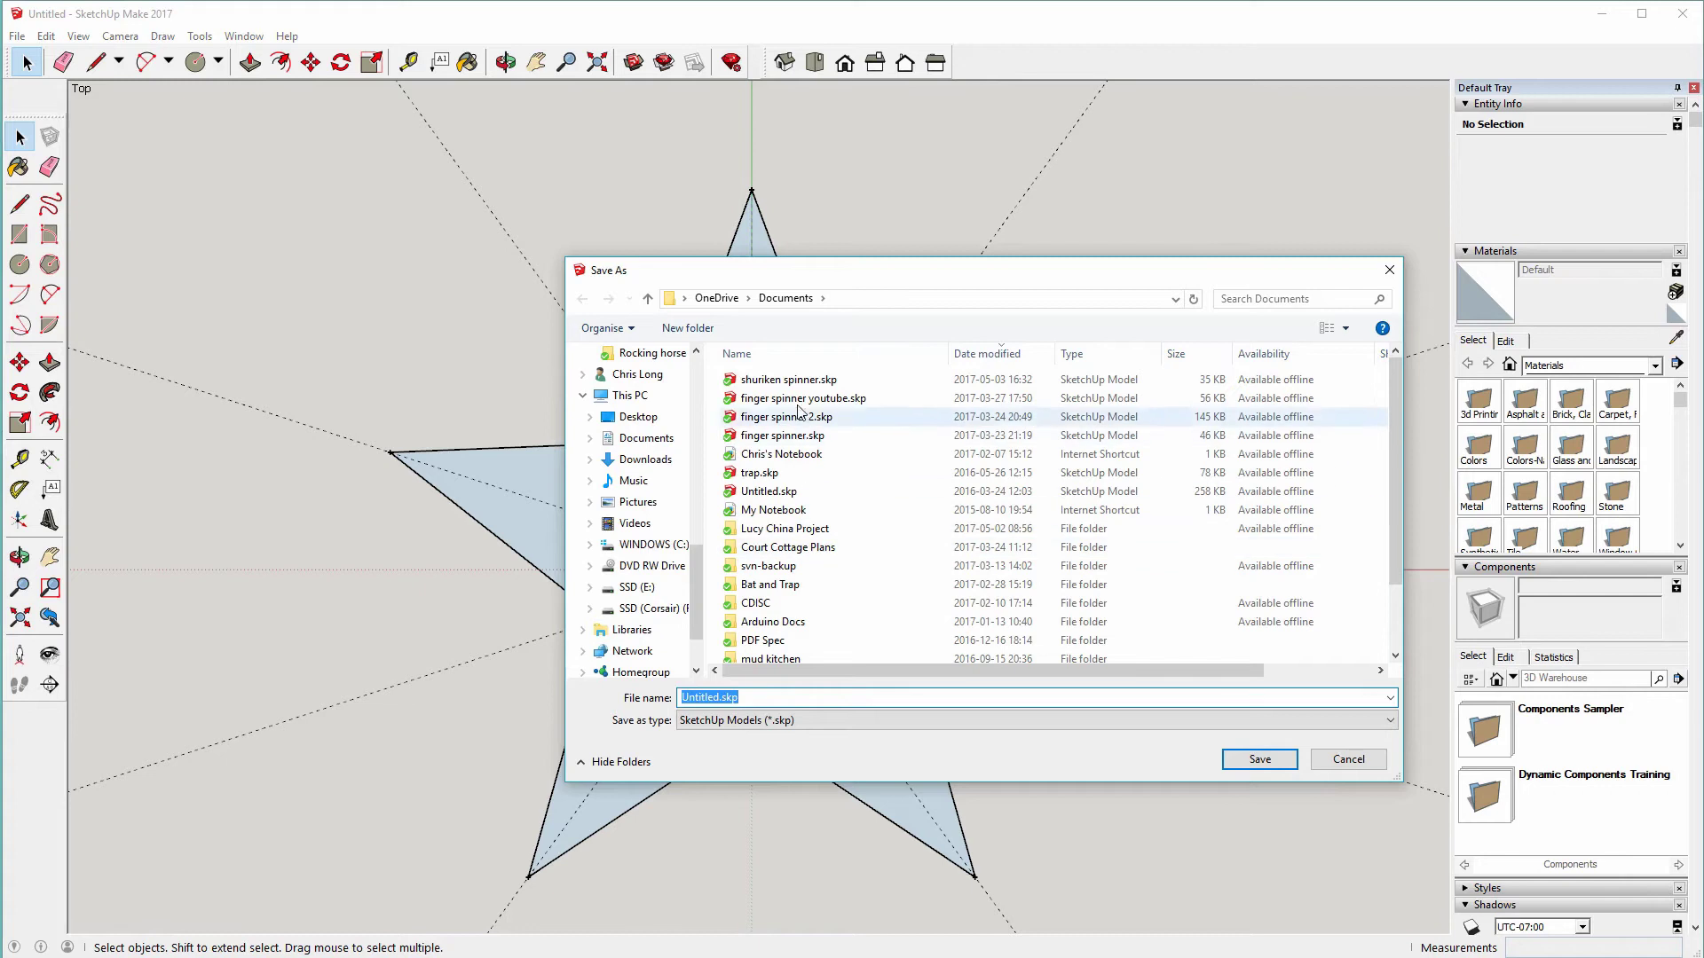
pyautogui.click(821, 380)
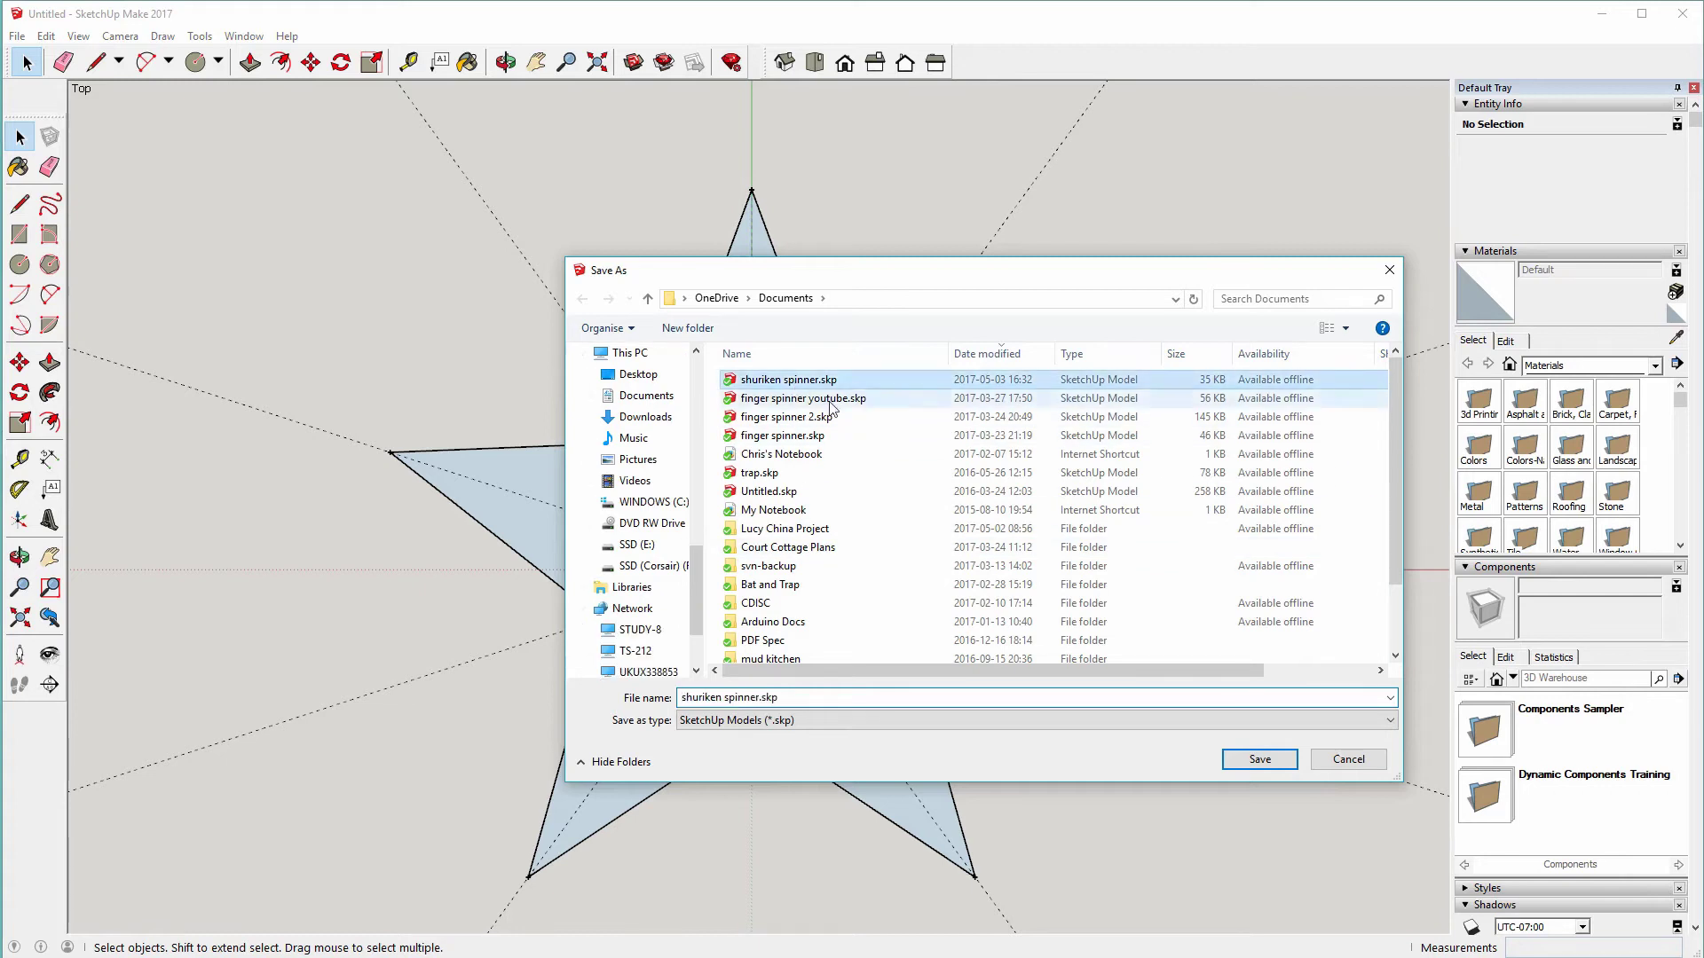
pyautogui.click(1239, 766)
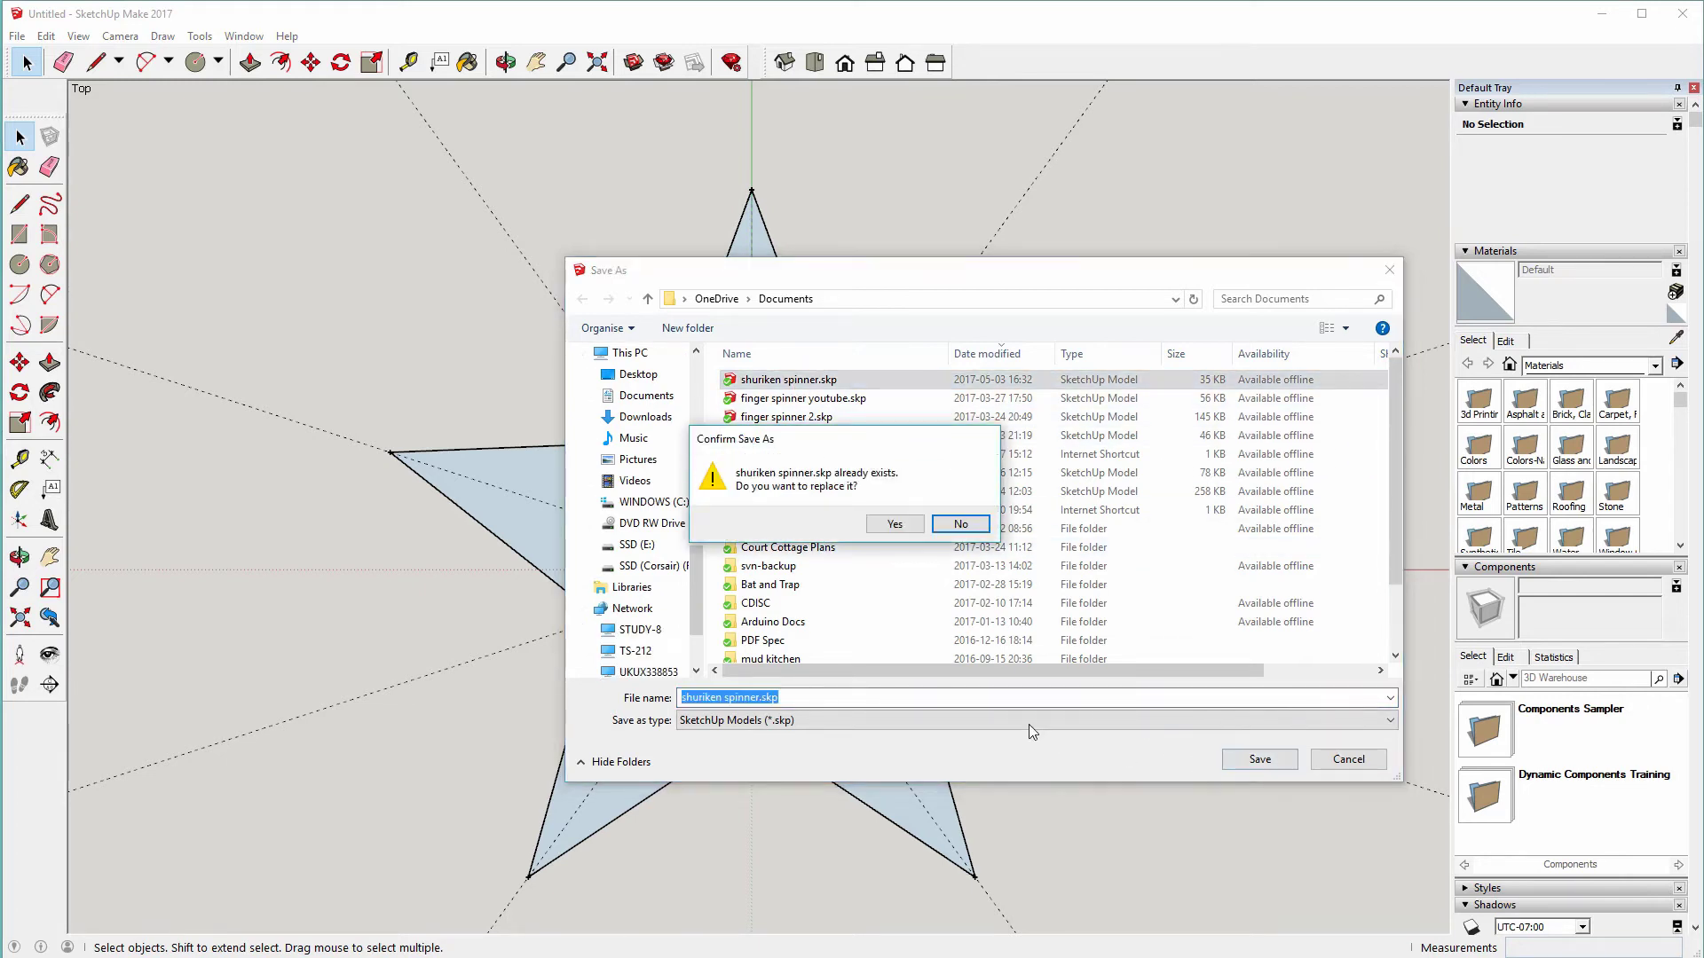
pyautogui.click(913, 528)
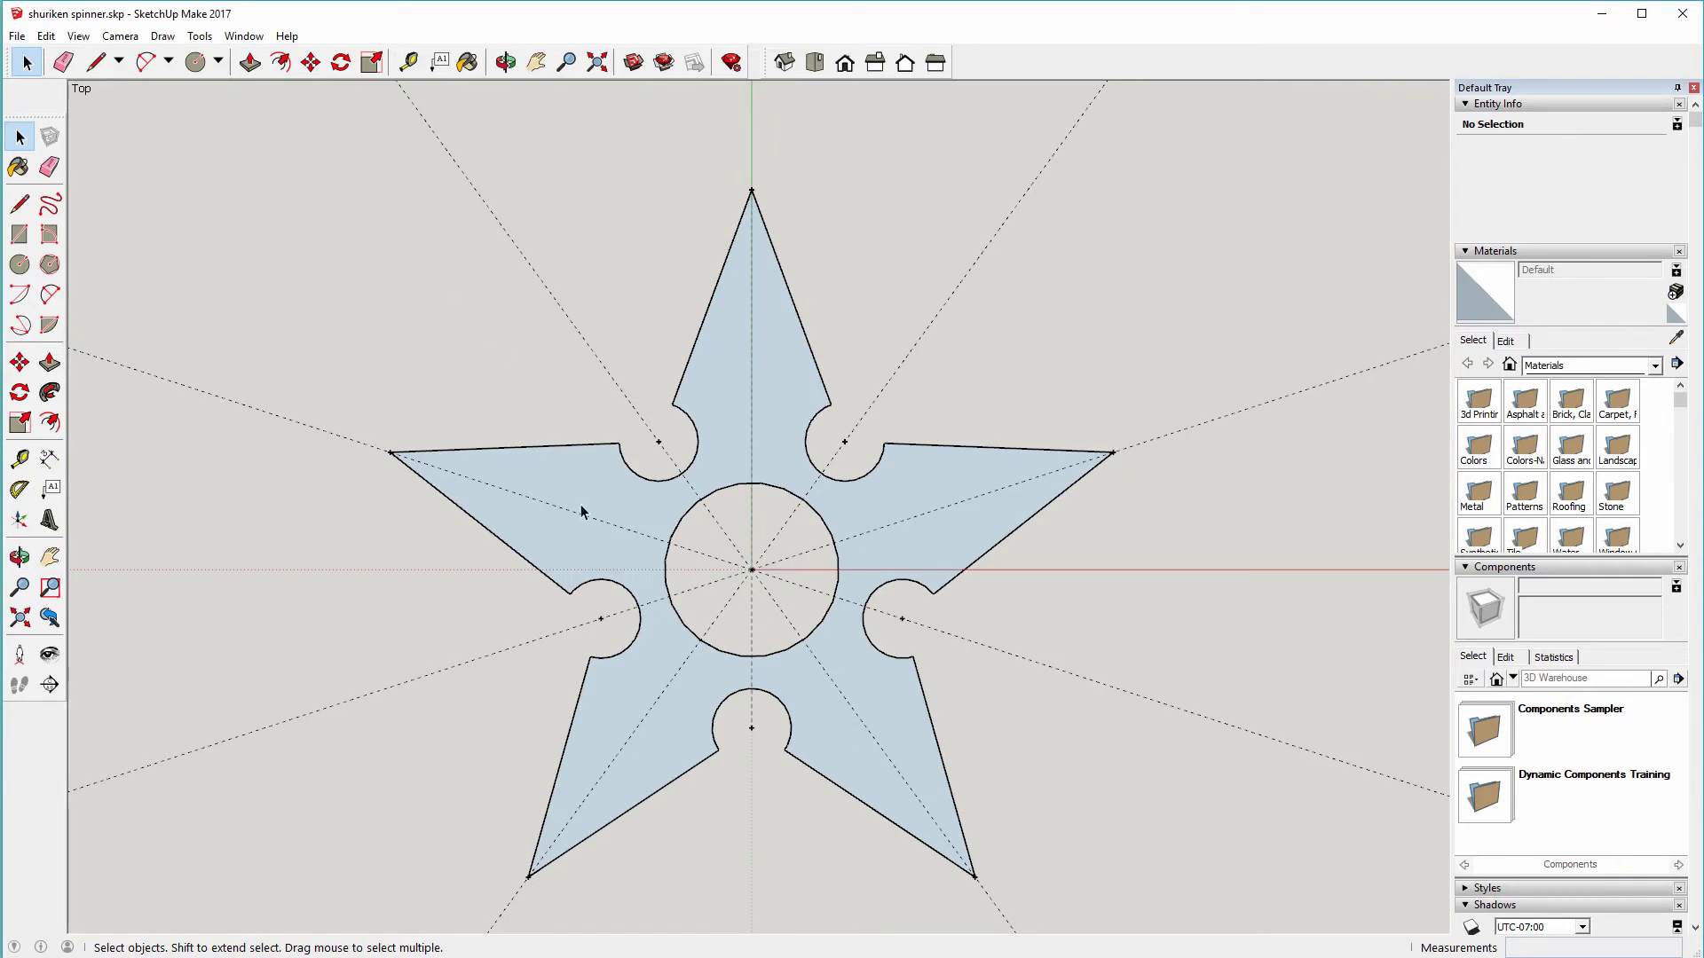
# - Zoom in and centre the star template in view, then open the File menu
pyautogui.scroll(3, 581, 504)
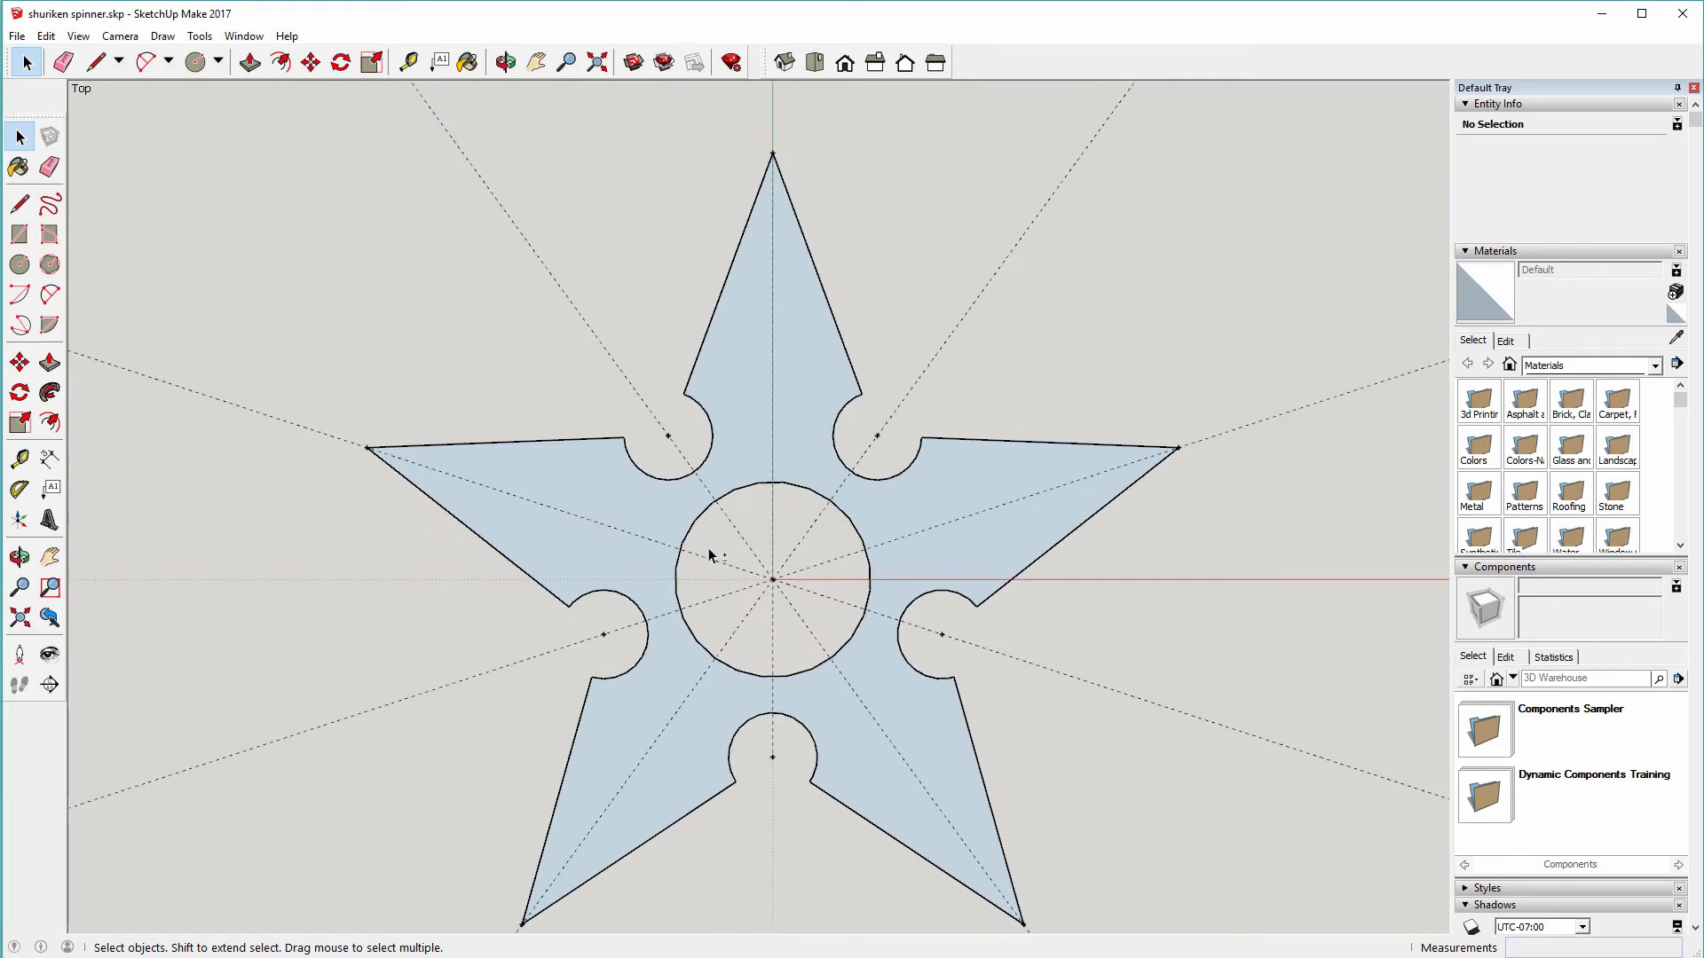
pyautogui.keyDown('shift'); pyautogui.moveTo(710, 556); pyautogui.dragTo(663, 522, button='middle'); pyautogui.keyUp('shift')
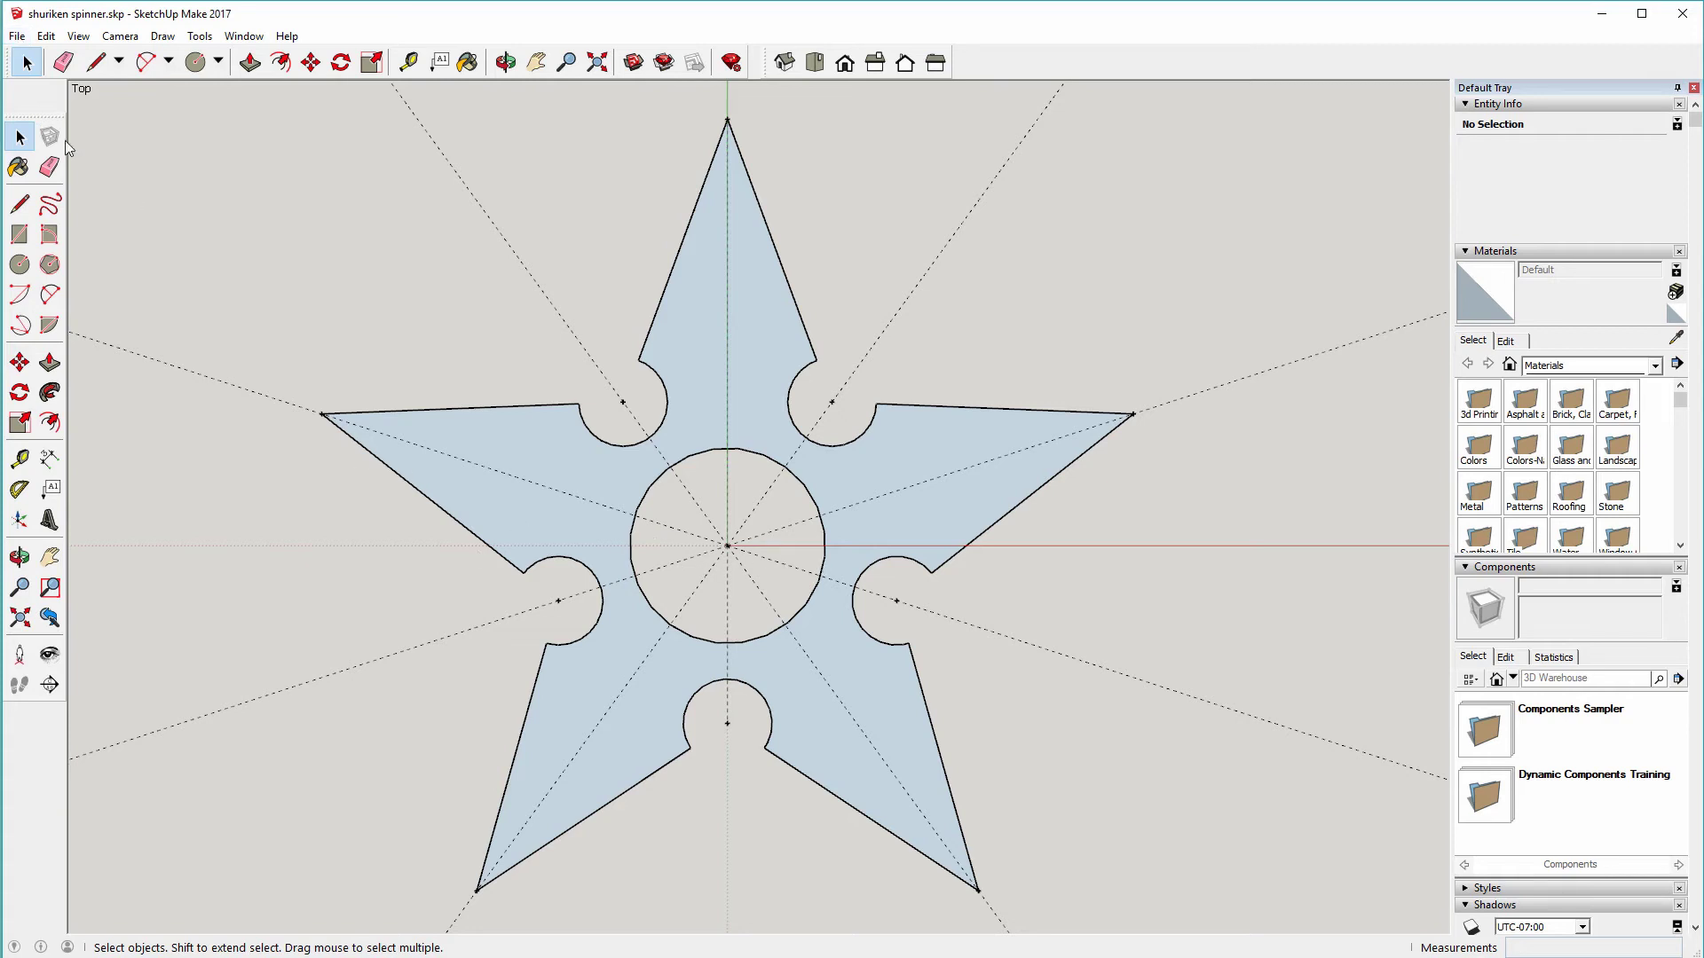
pyautogui.click(18, 36)
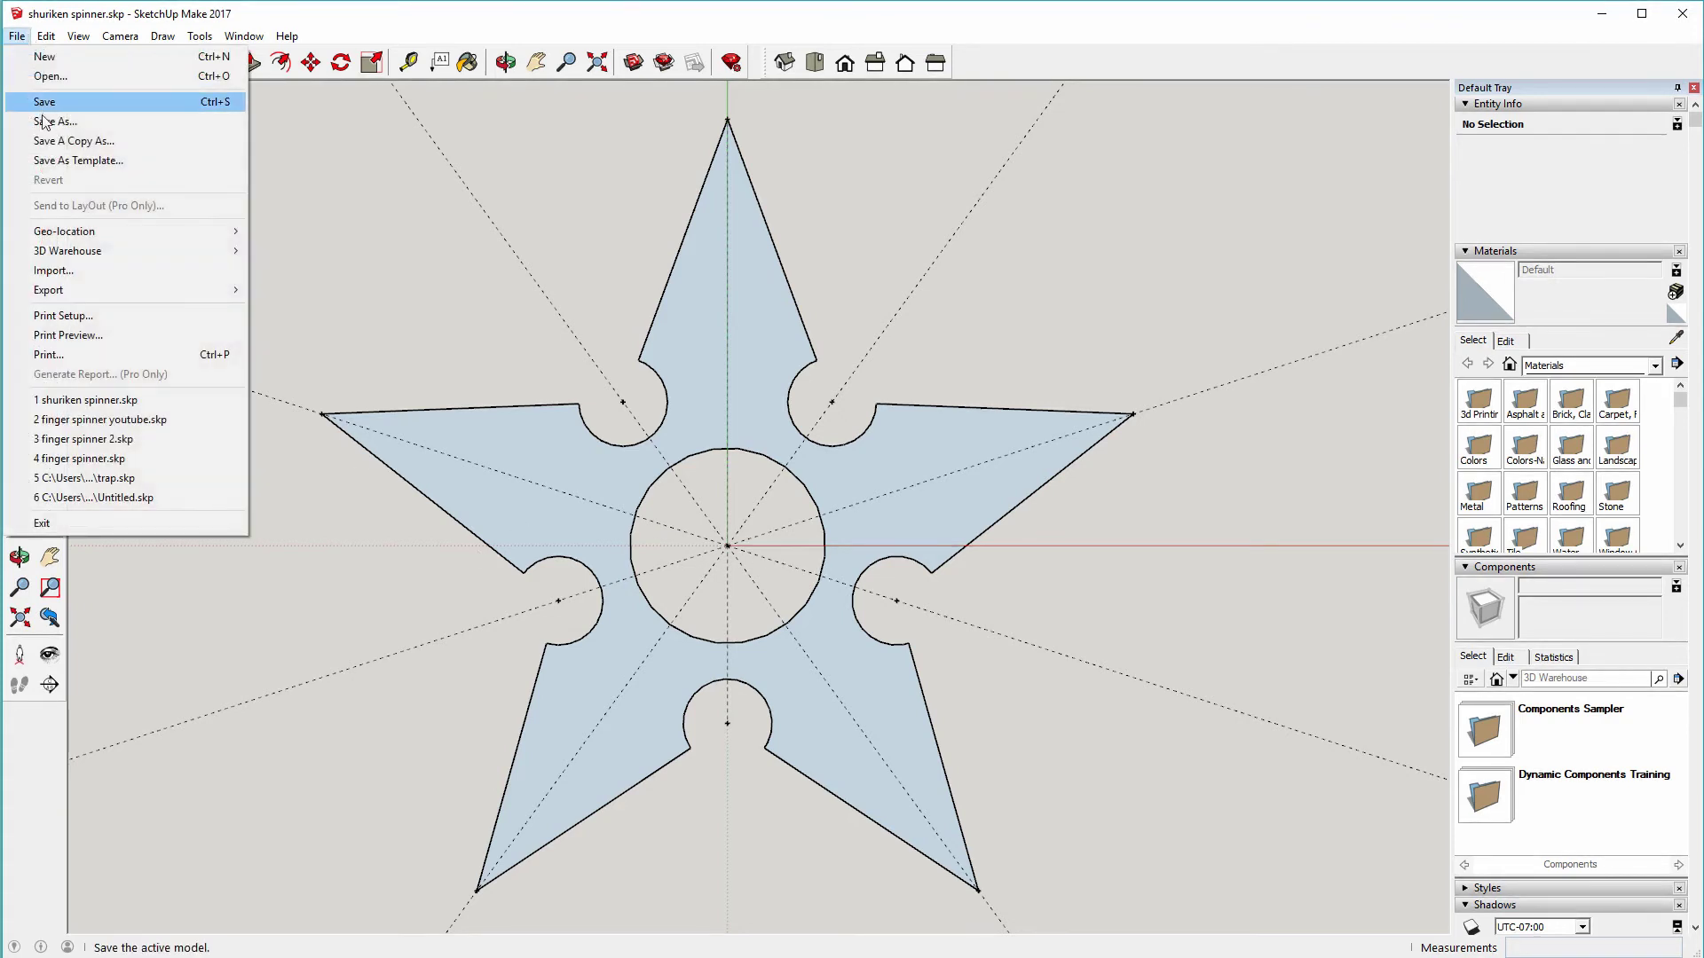
# - Open Print settings, with Fit to page off and scale 25.4 mm = 25.4 mm
pyautogui.click(78, 356)
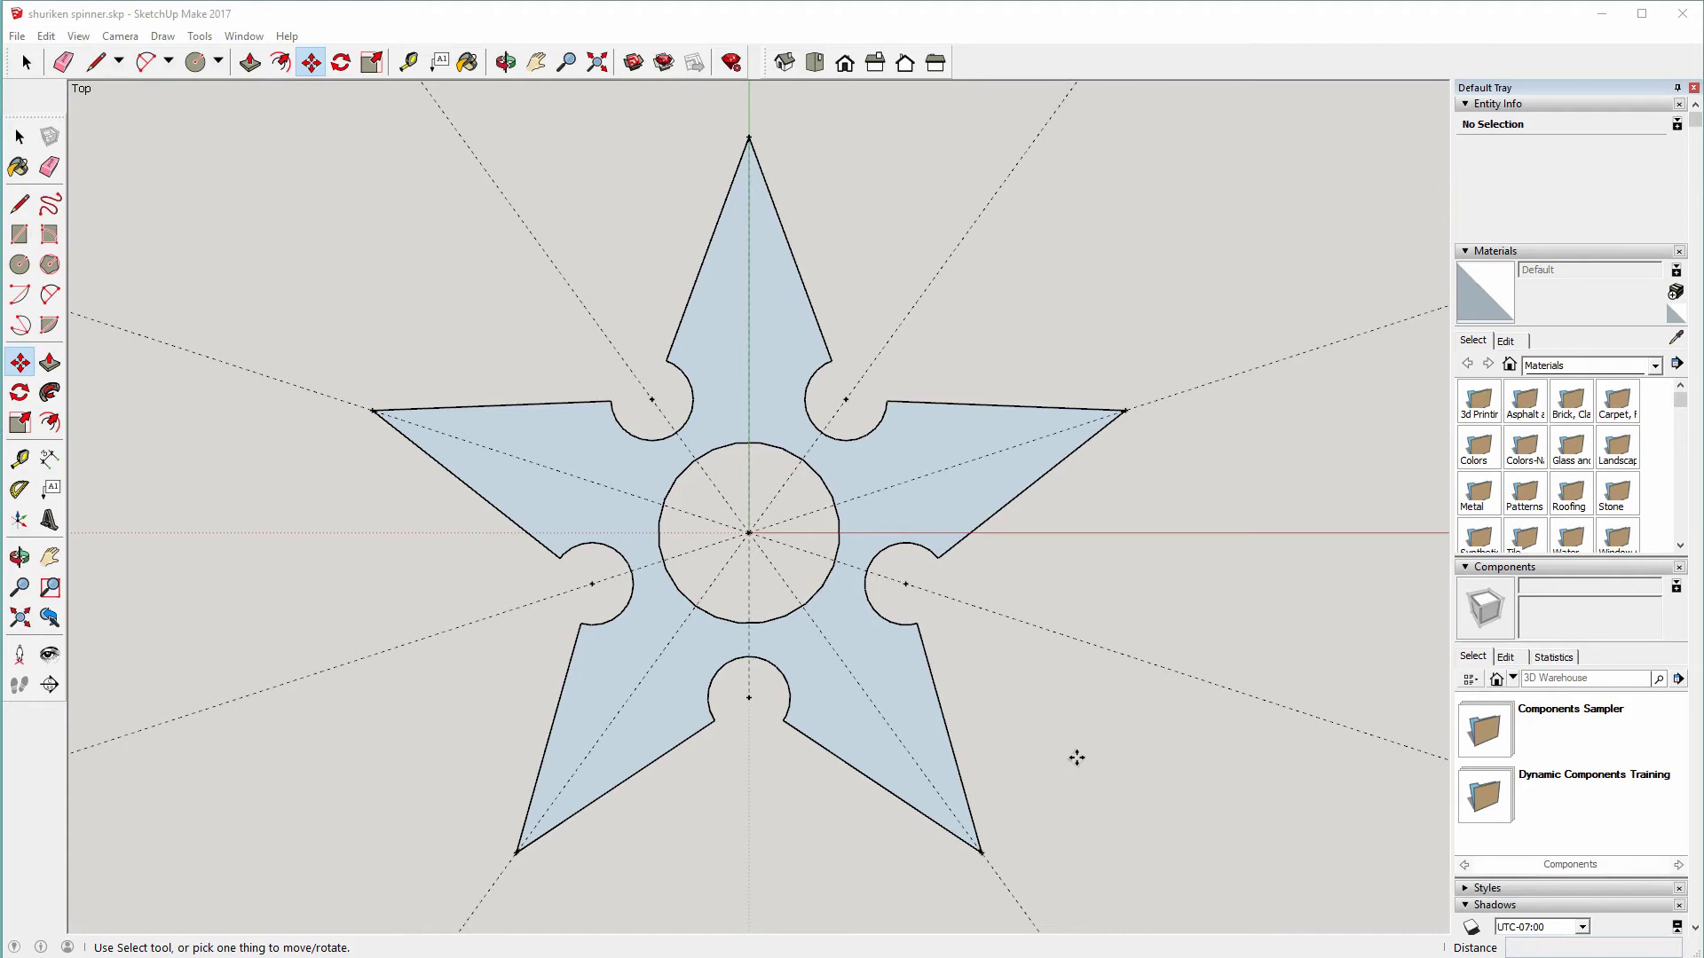
# - Orbit the flat star from Top view into an angled overhead perspective
pyautogui.moveTo(1077, 757); pyautogui.dragTo(1077, 644, button='middle')
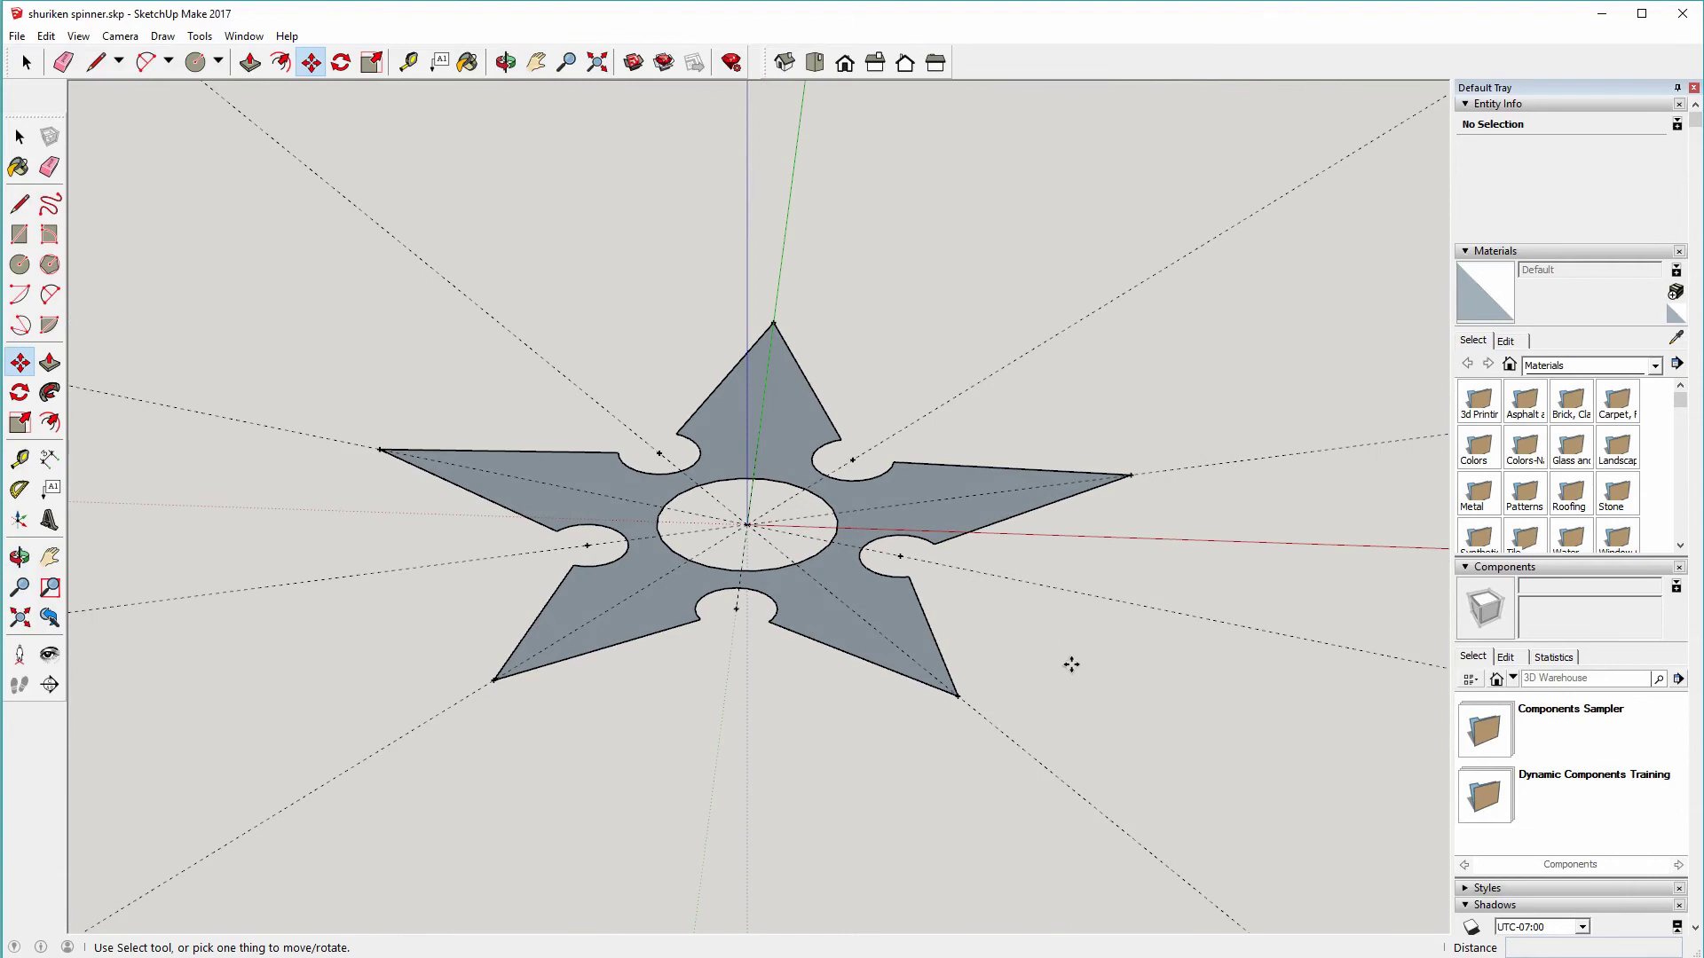
pyautogui.moveTo(1072, 700); pyautogui.dragTo(1047, 447, button='middle')
pyautogui.moveTo(1047, 447); pyautogui.dragTo(1069, 807)
pyautogui.press('m')
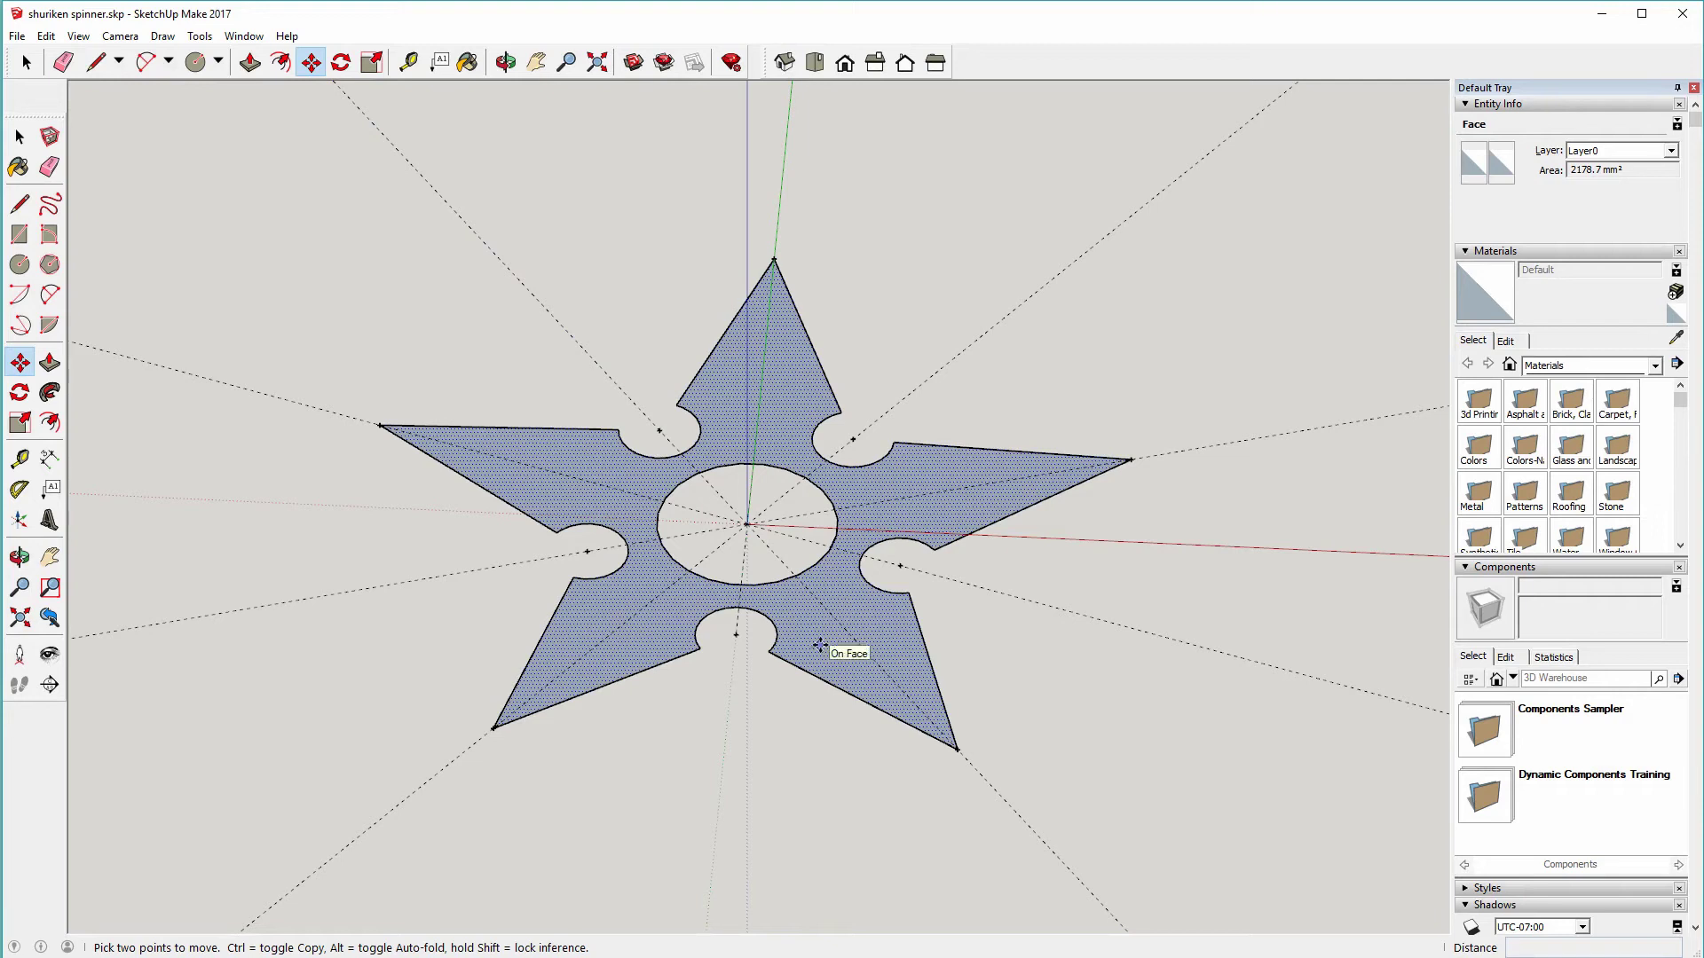
pyautogui.press('Escape')
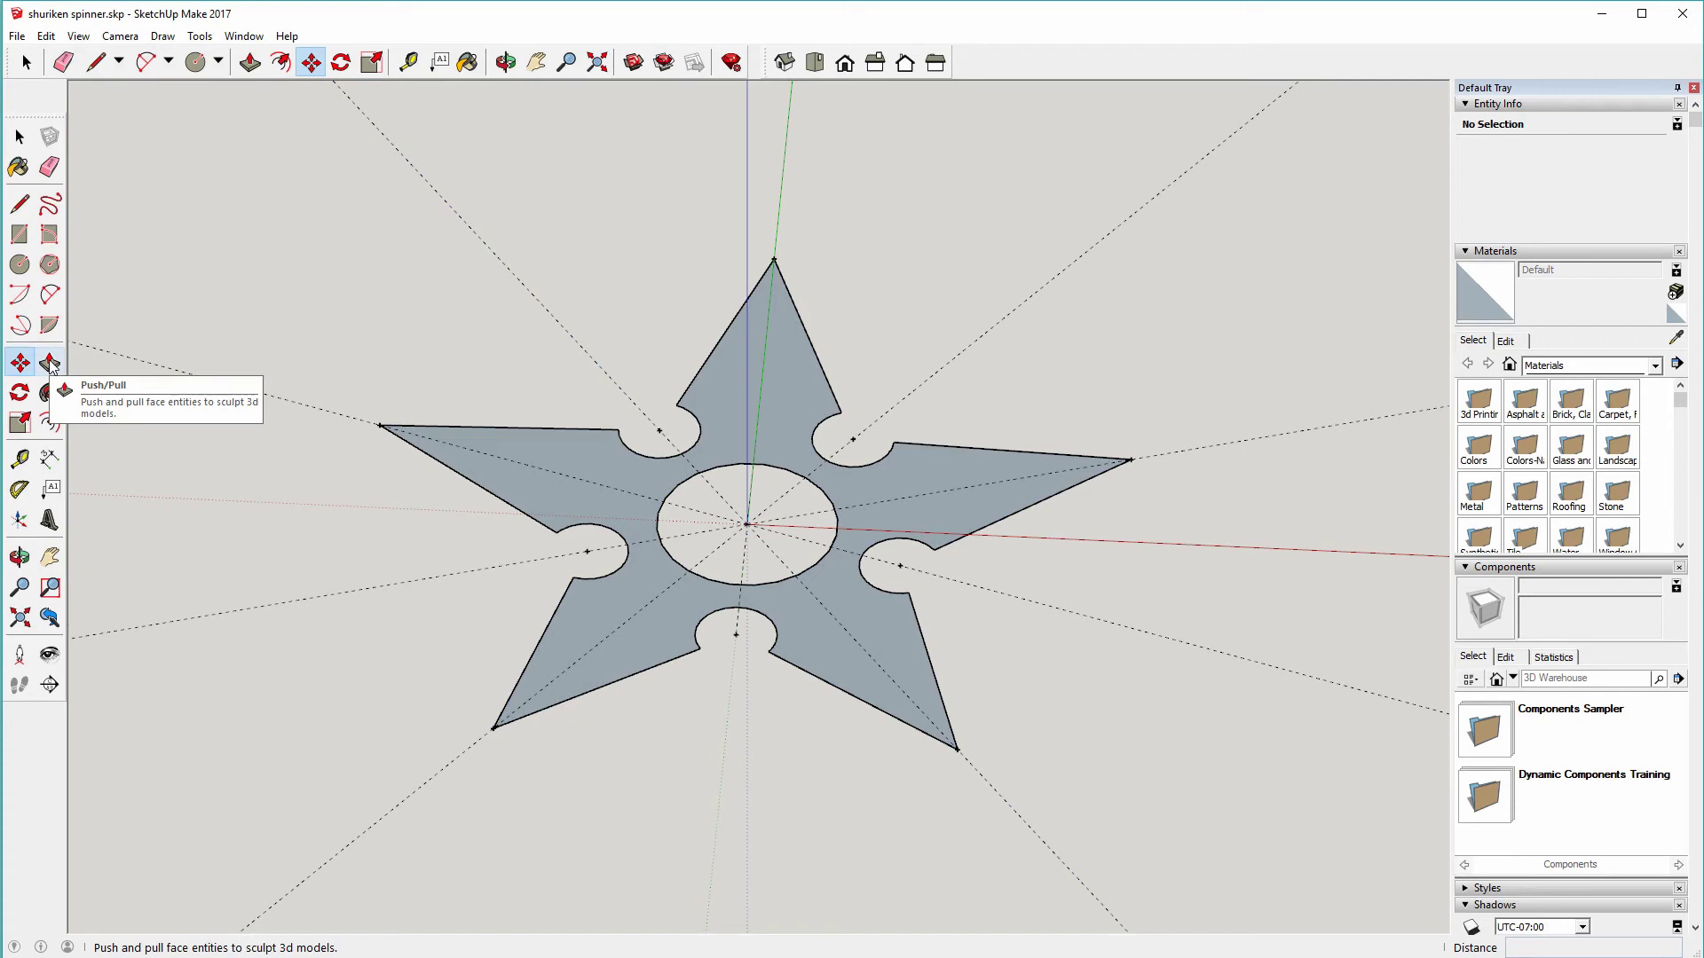
# - Push/Pull the star face upward to exactly 7 mm thick
pyautogui.click(51, 364)
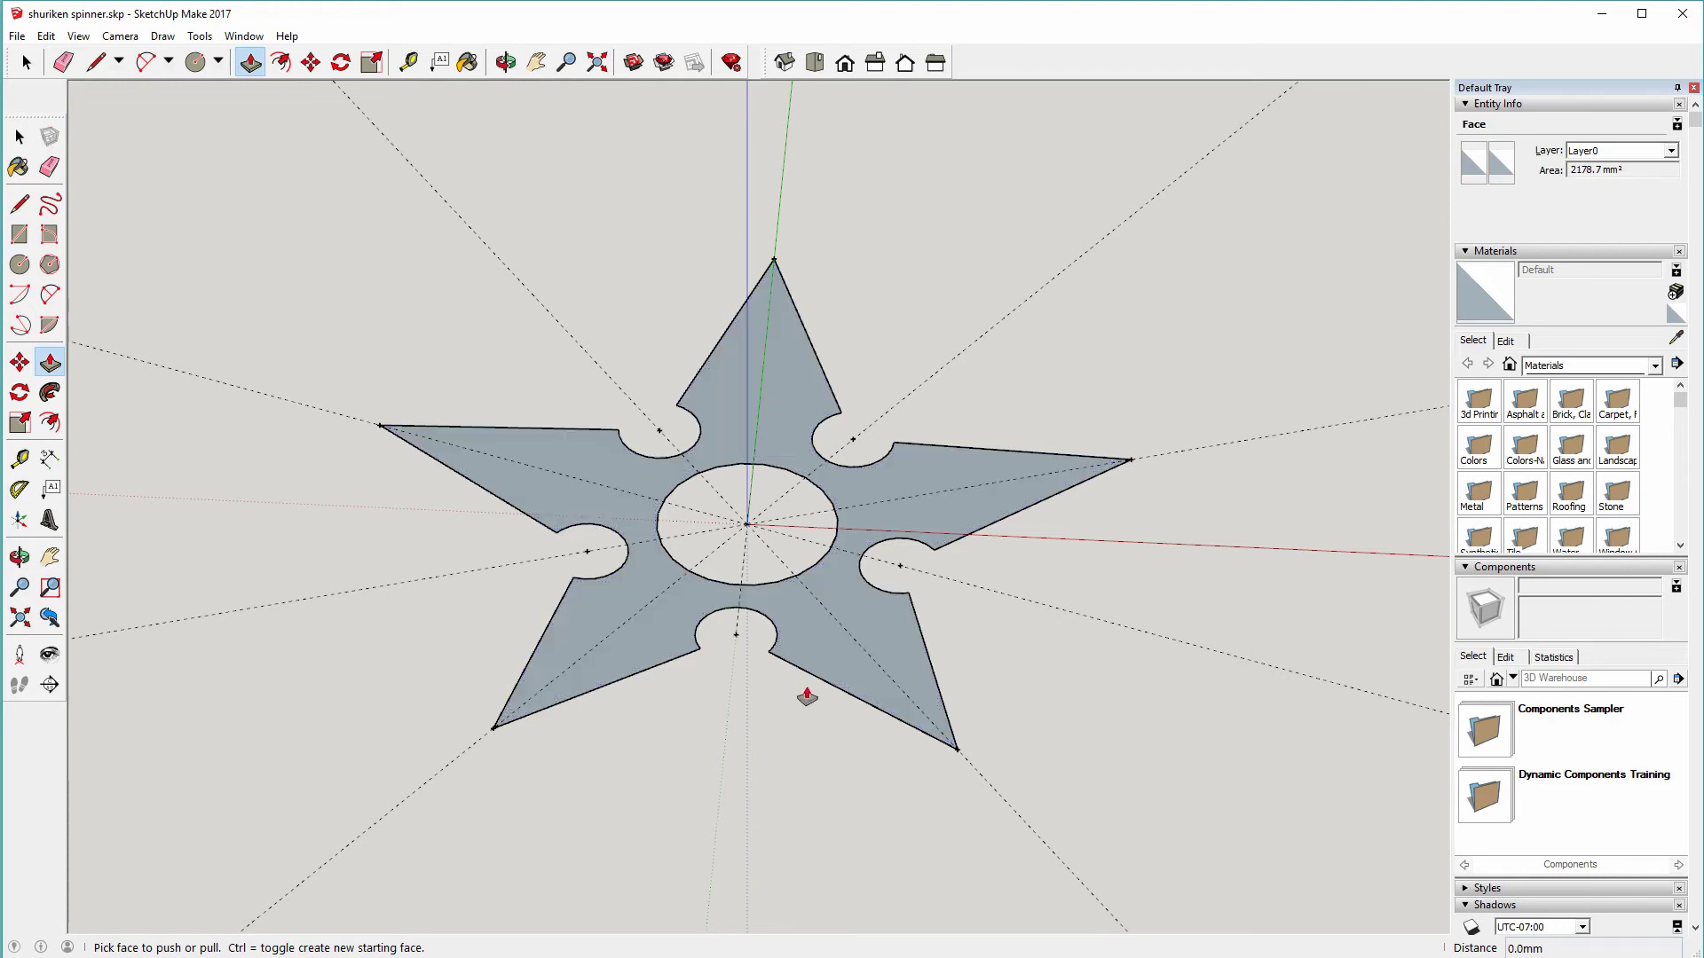
pyautogui.click(828, 614)
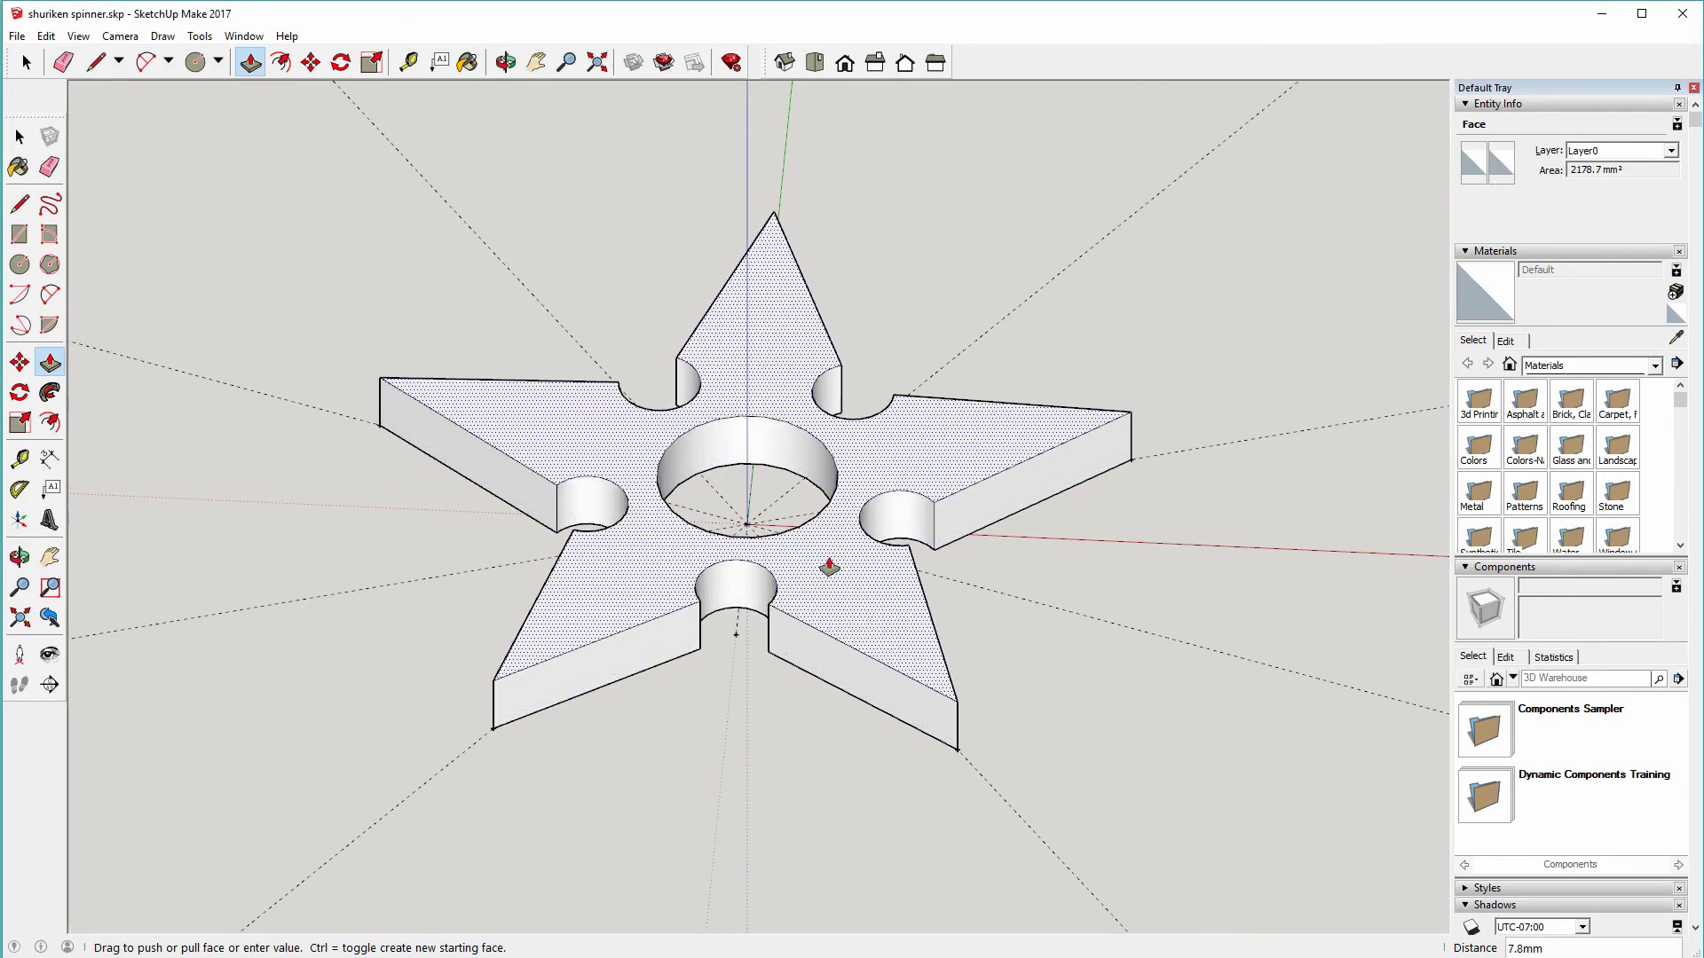
pyautogui.click(829, 564)
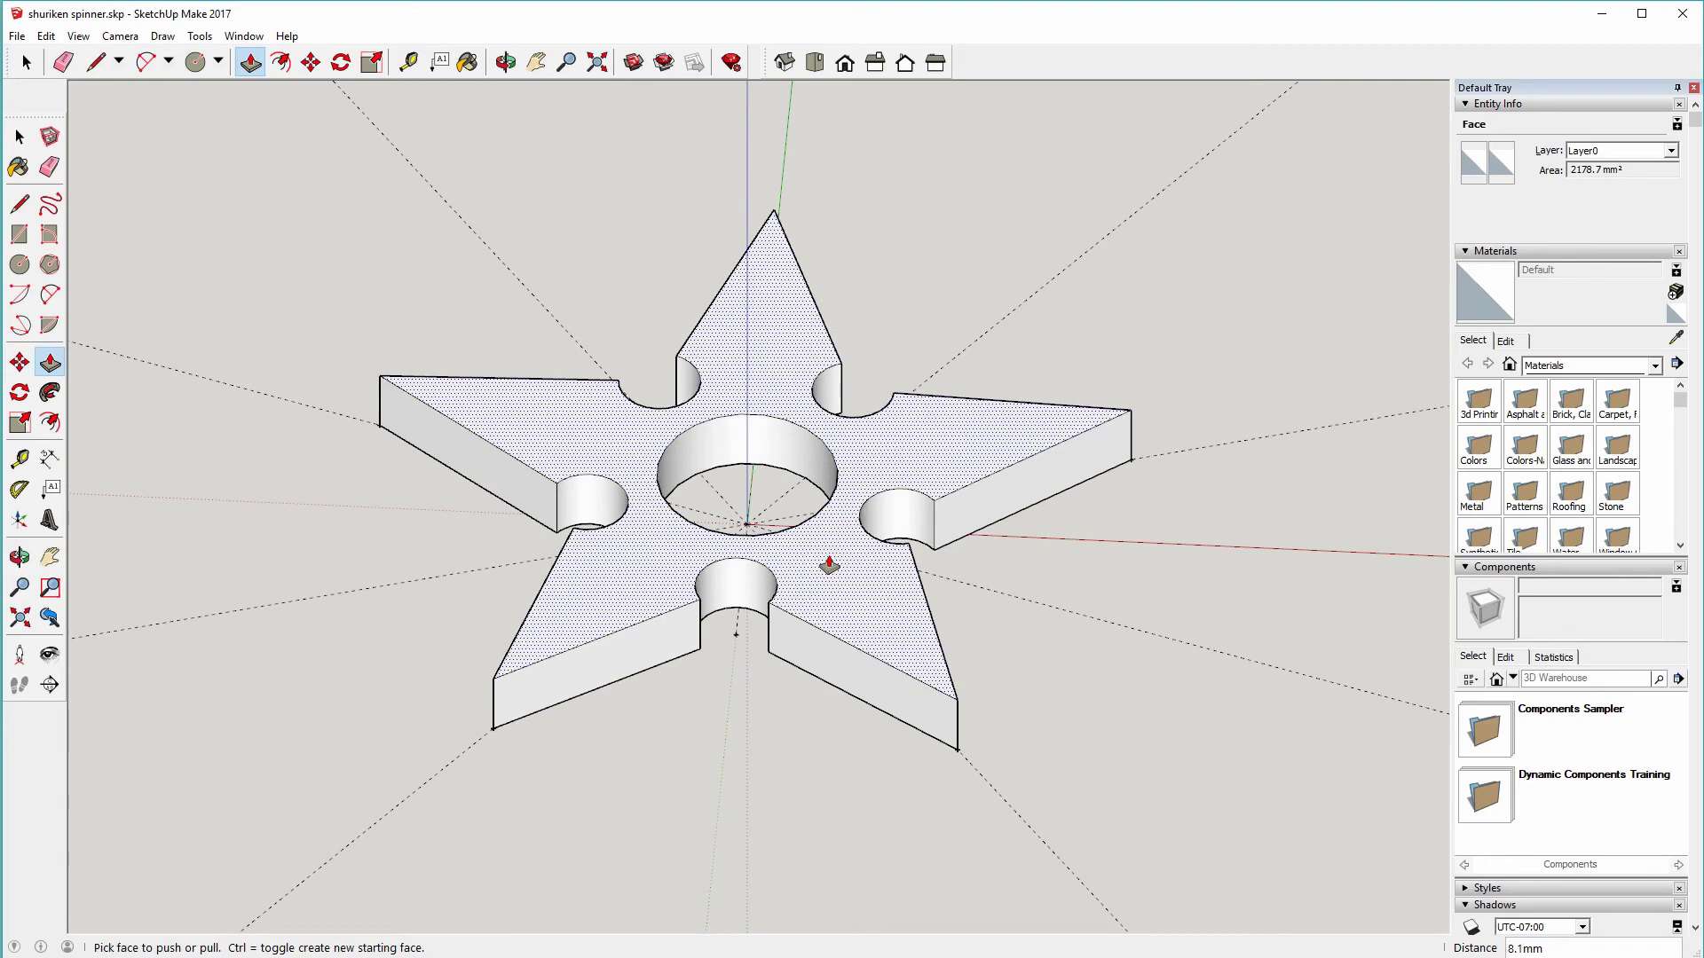
pyautogui.write('7')
pyautogui.press('Return')
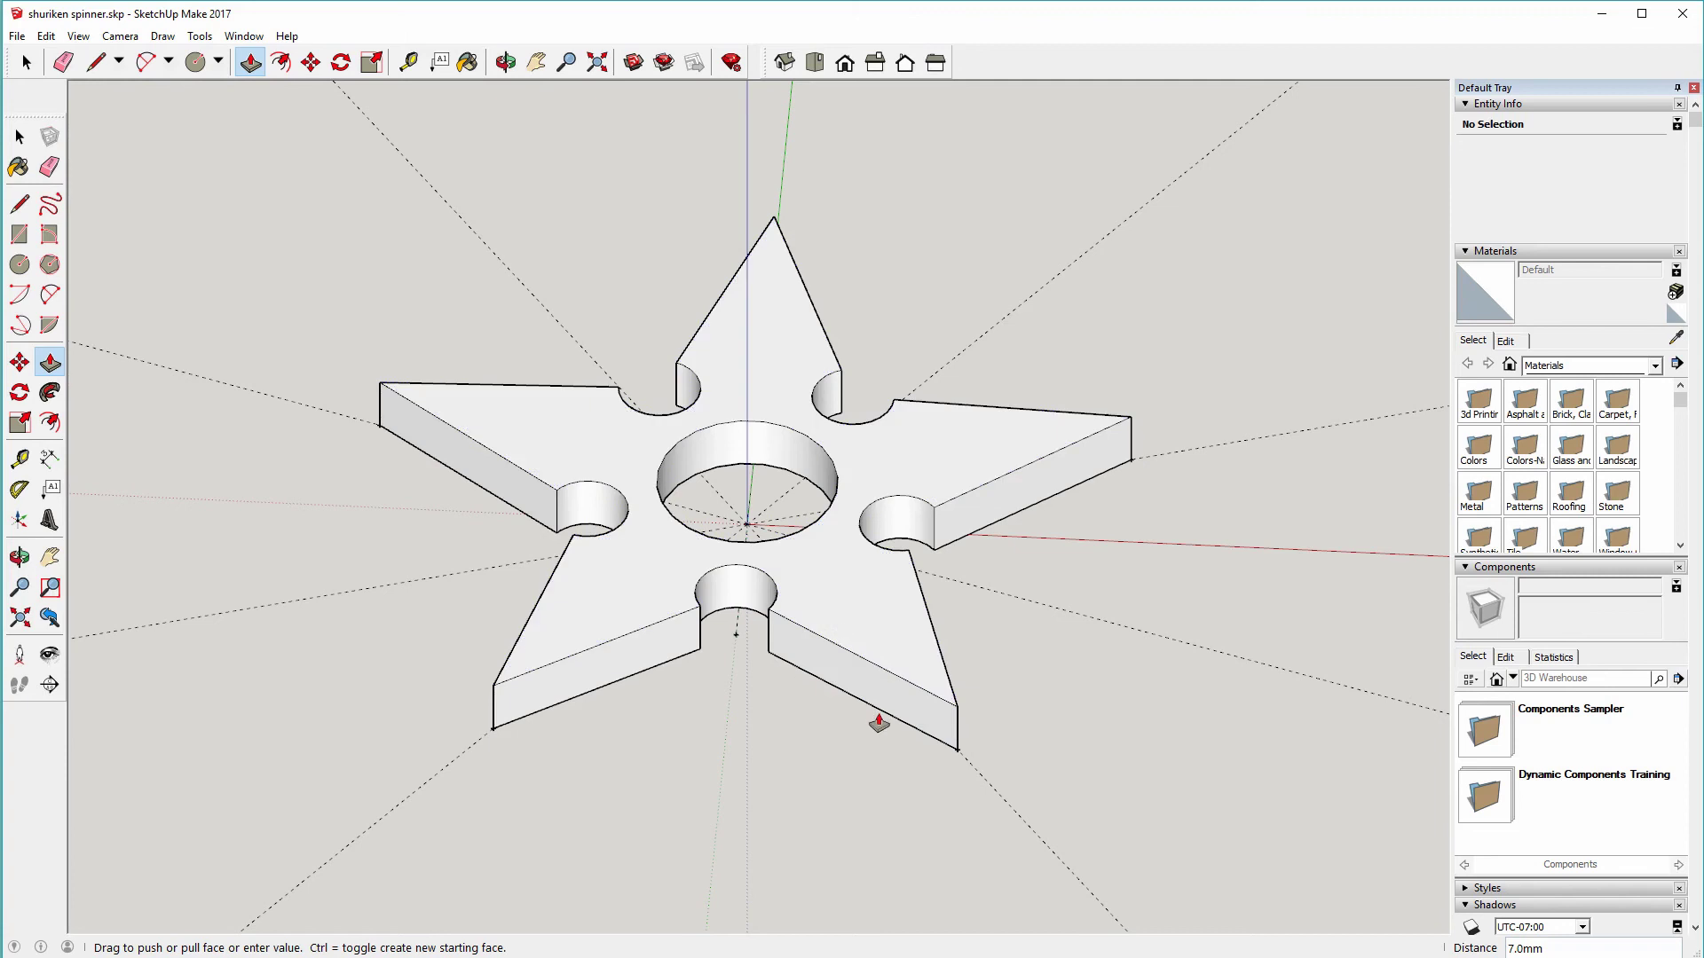
pyautogui.moveTo(852, 724); pyautogui.dragTo(963, 599, button='middle')
pyautogui.moveTo(1030, 694); pyautogui.dragTo(745, 681, button='middle')
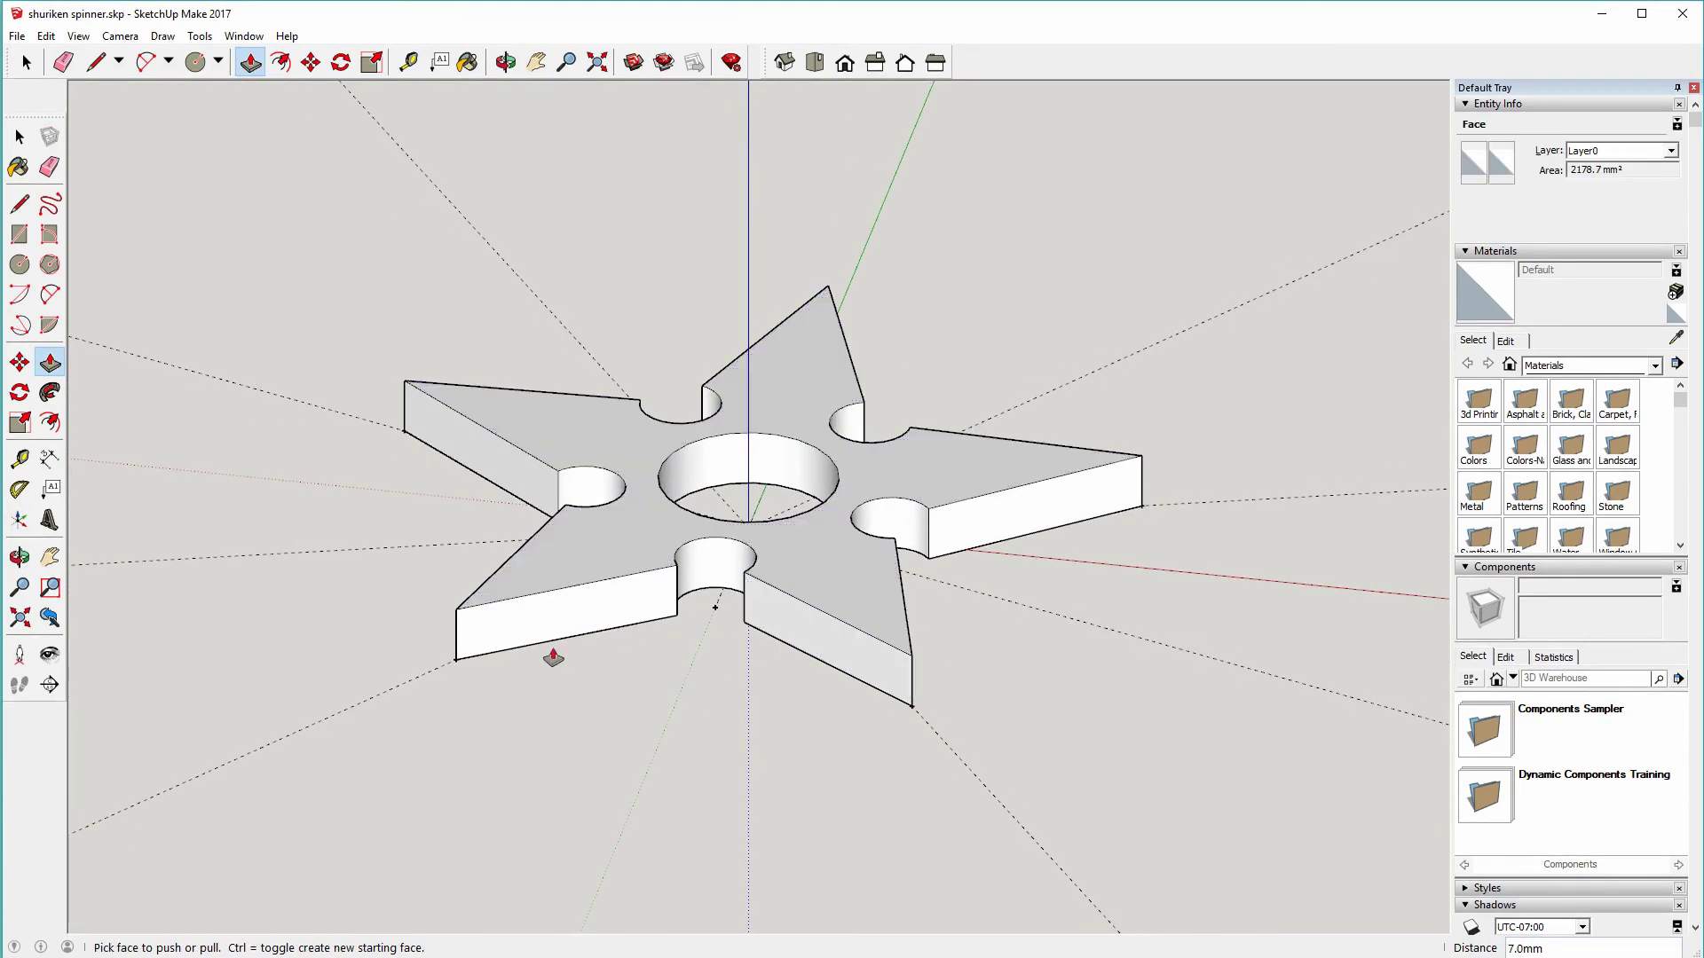
pyautogui.click(20, 366)
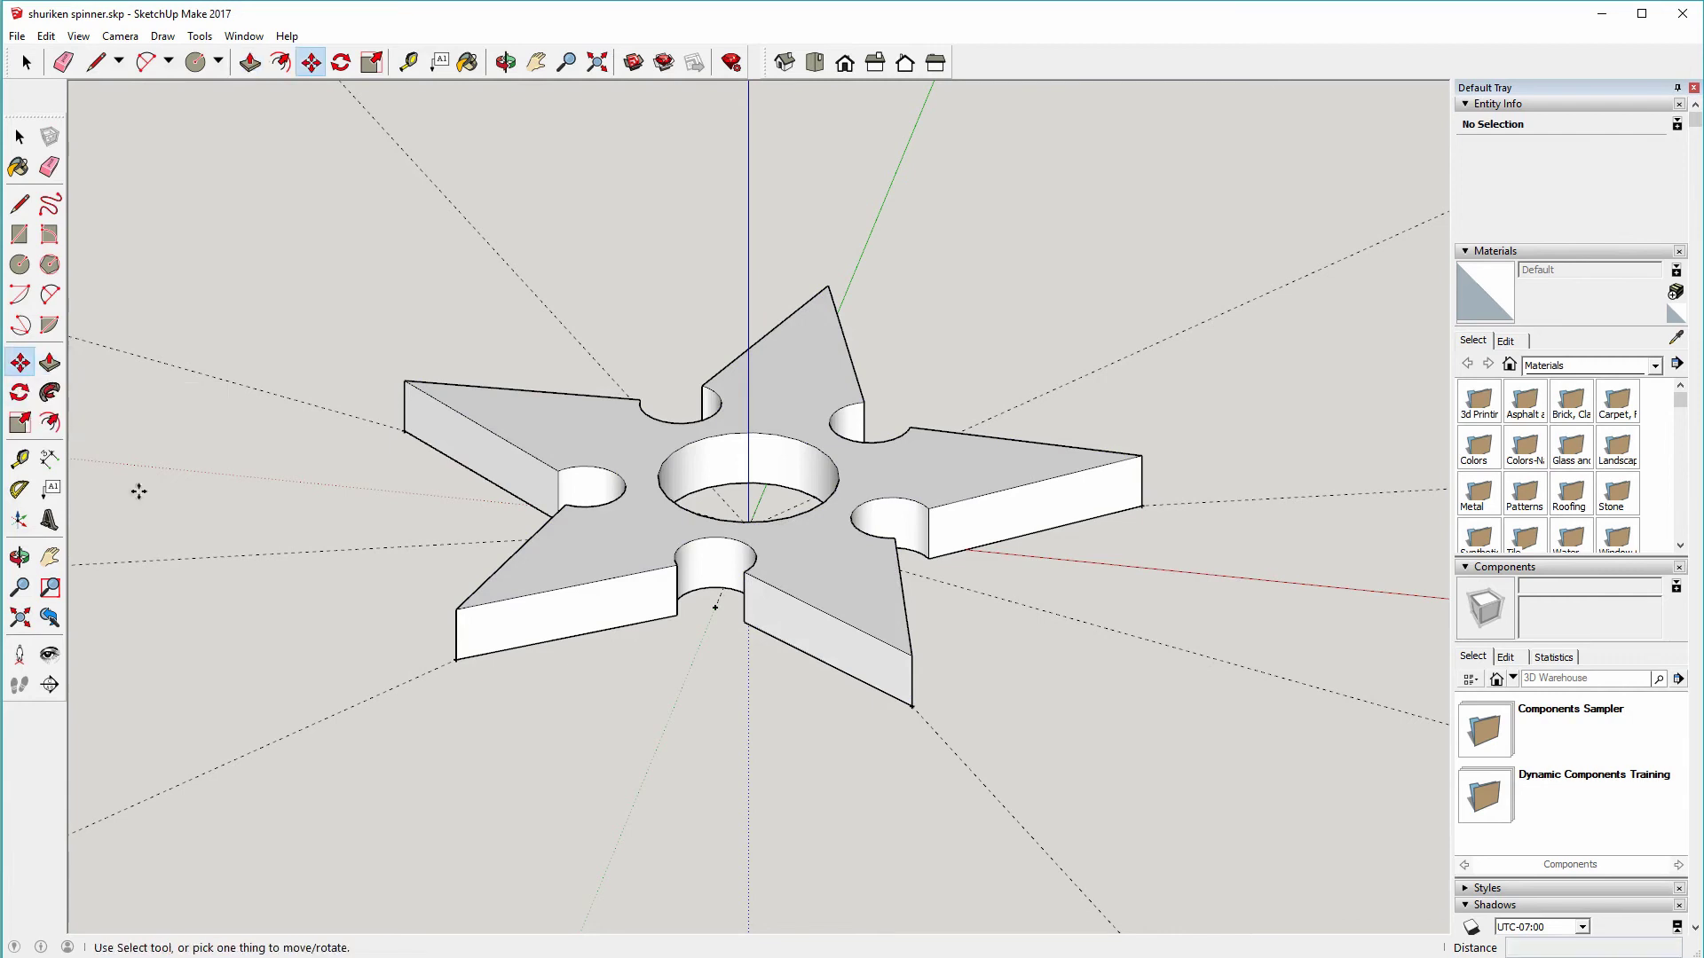
pyautogui.scroll(3, 904, 655)
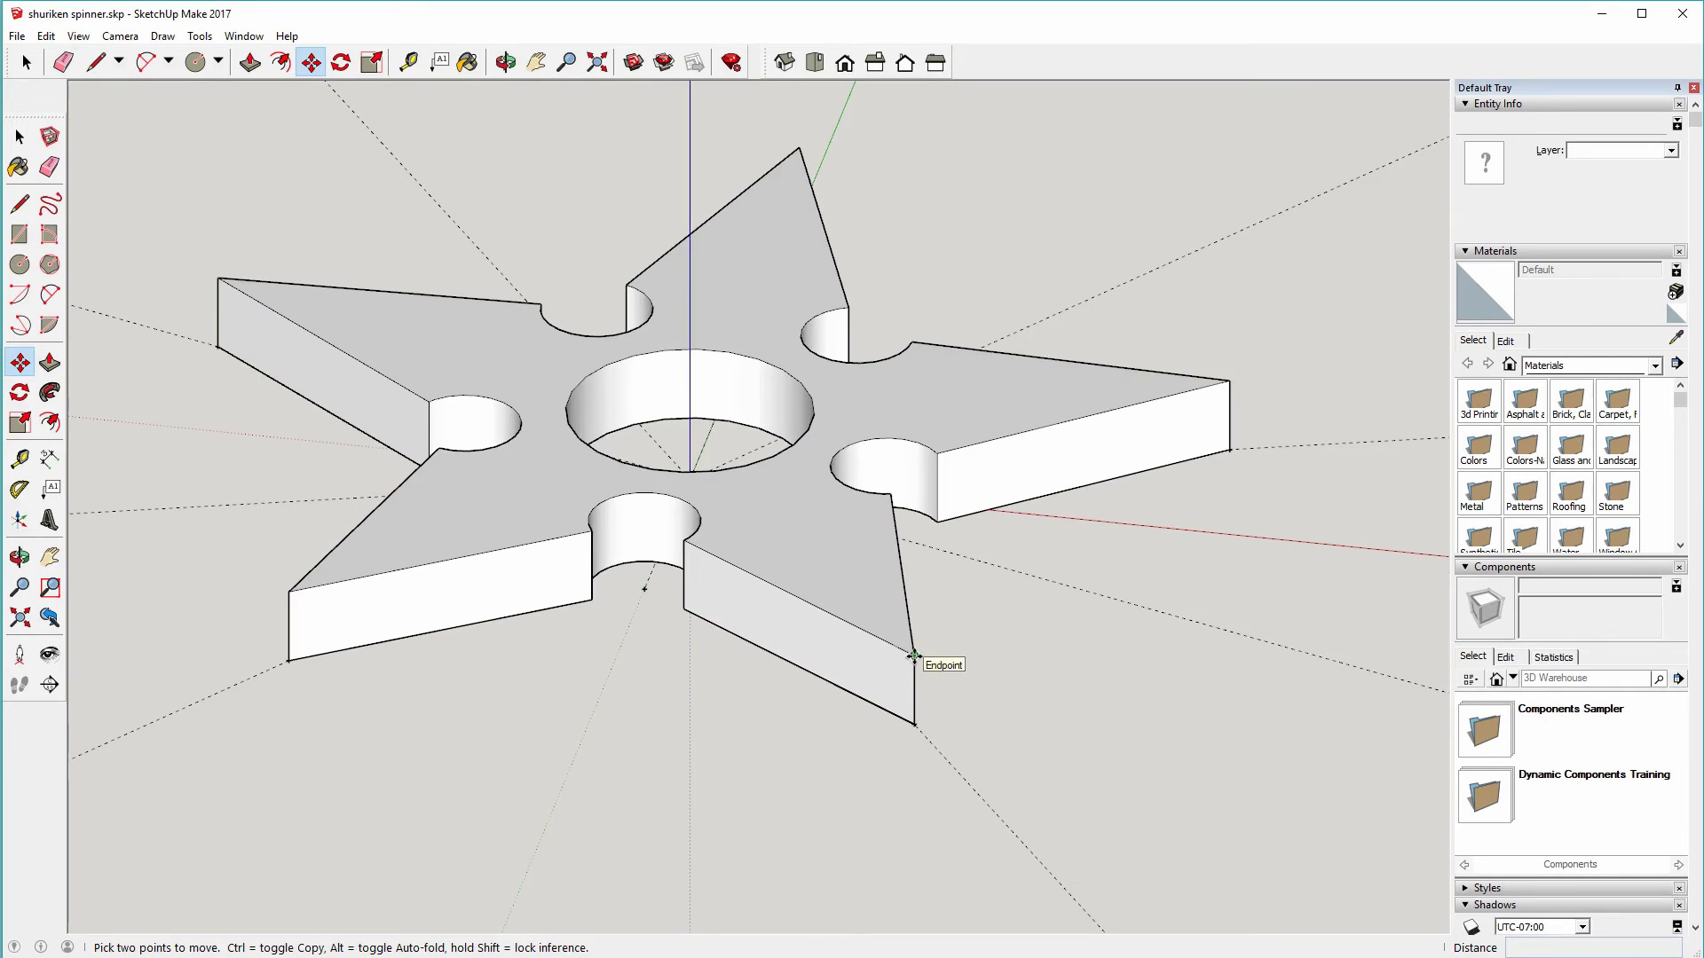
pyautogui.click(913, 656)
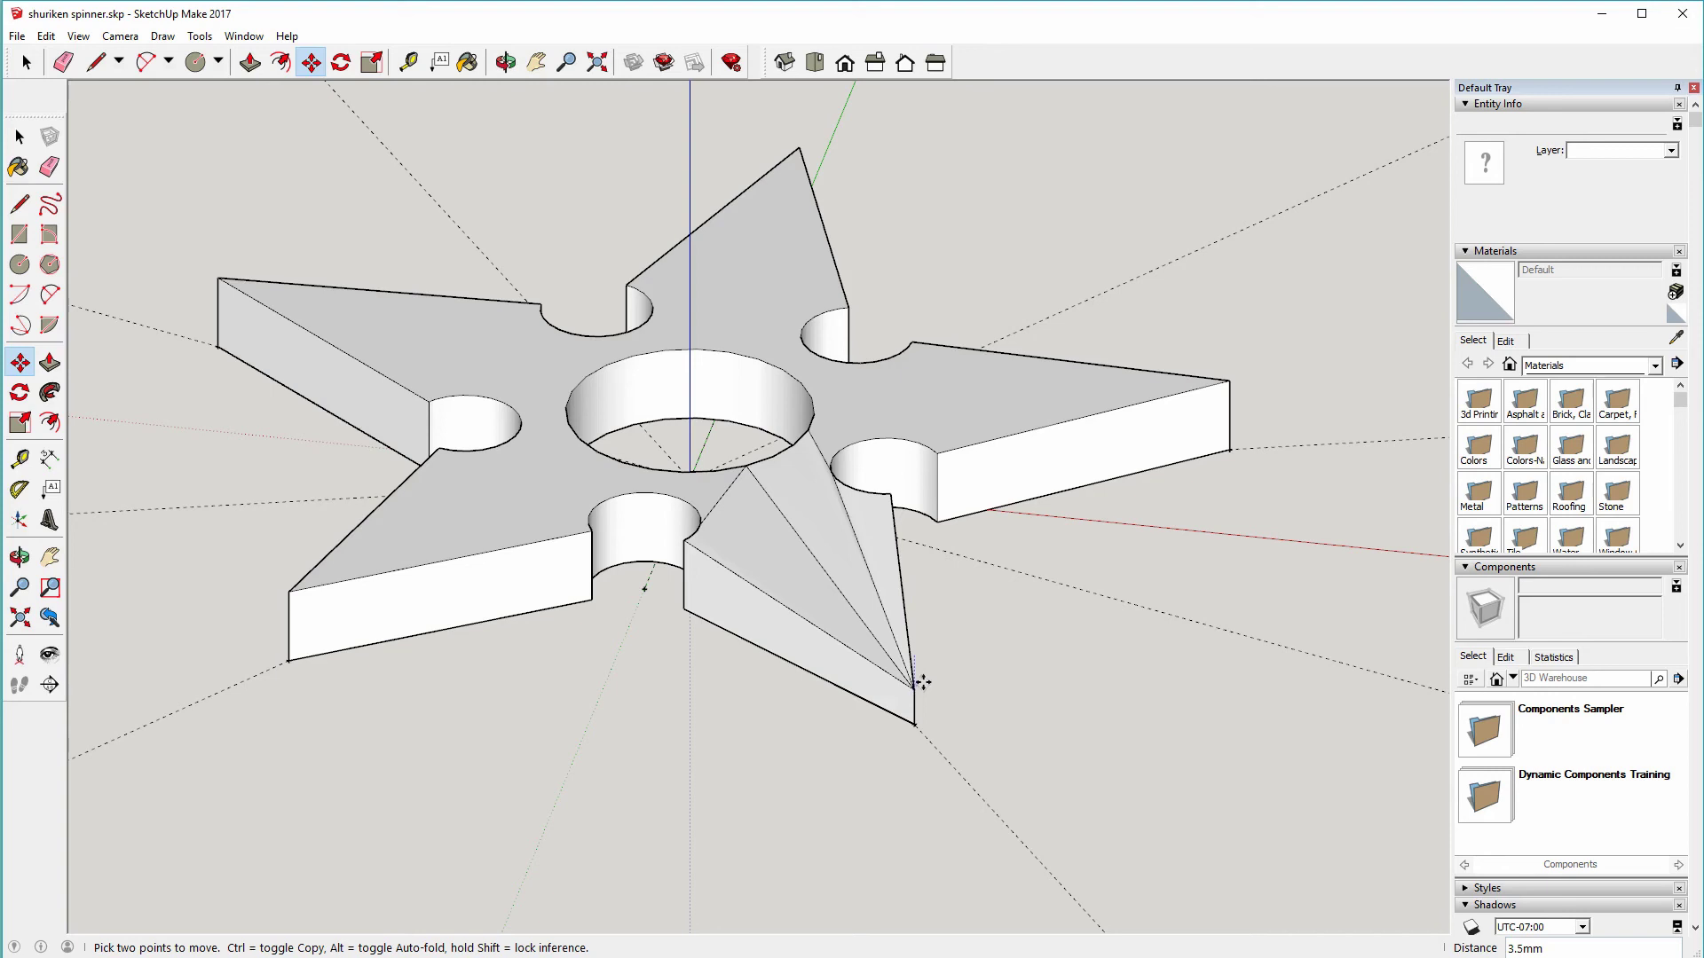
pyautogui.press('Escape')
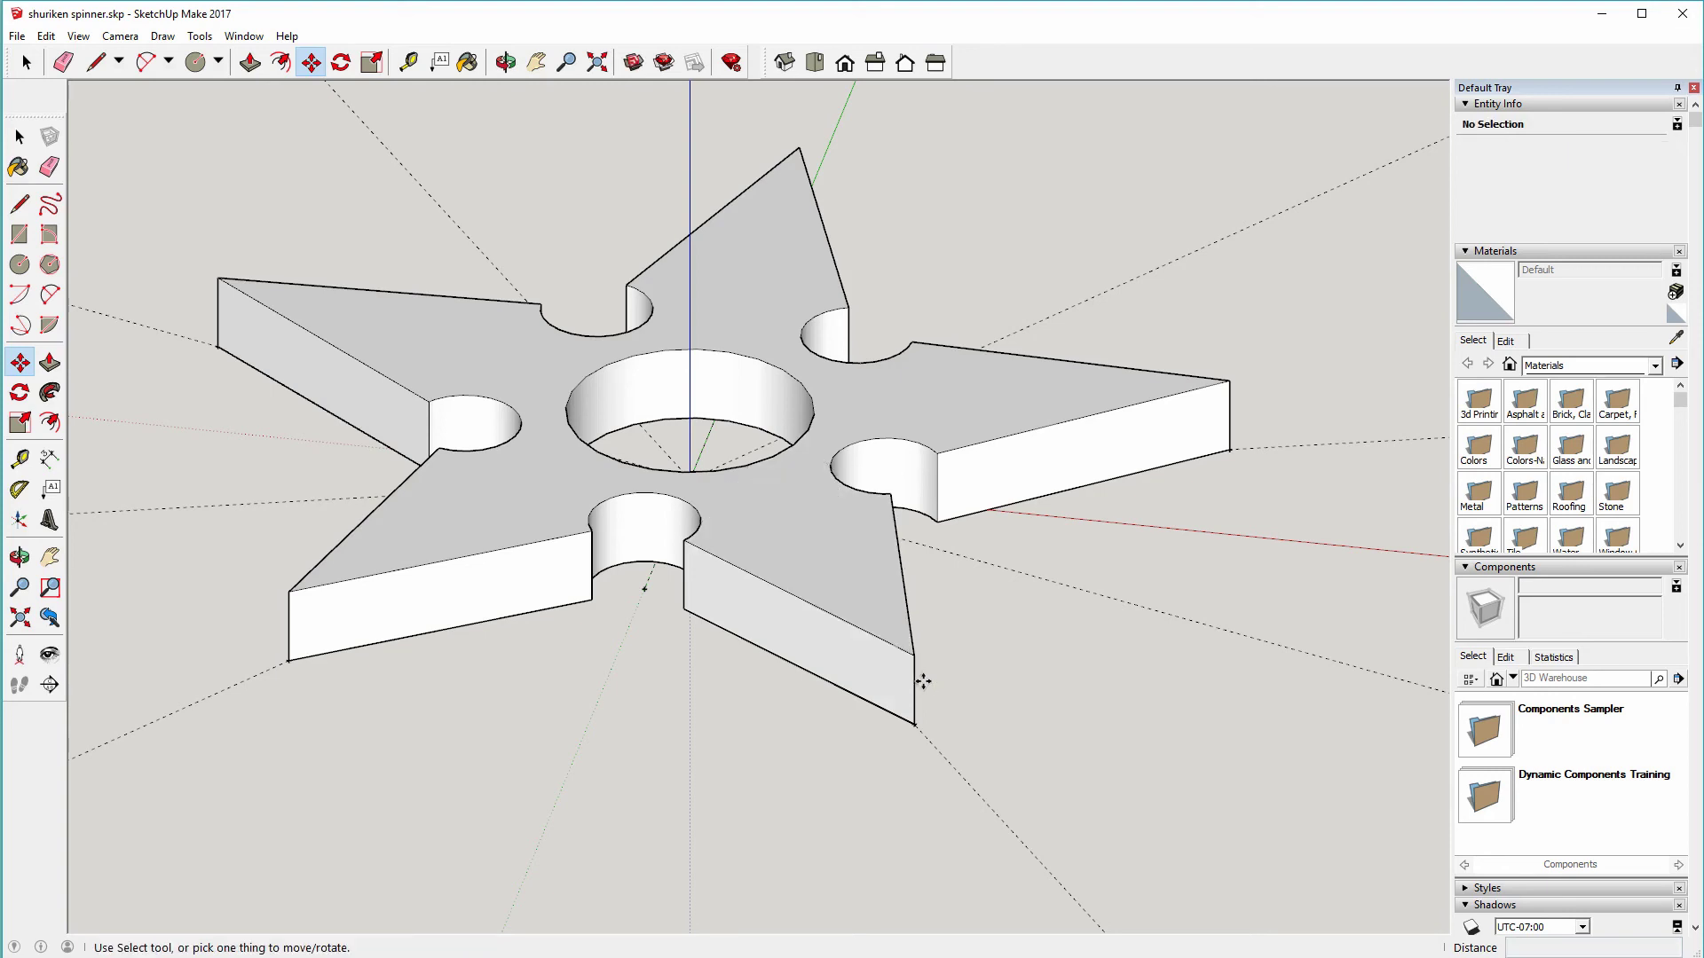
pyautogui.moveTo(796, 700); pyautogui.dragTo(647, 867, button='middle')
pyautogui.moveTo(603, 667); pyautogui.dragTo(559, 818, button='middle')
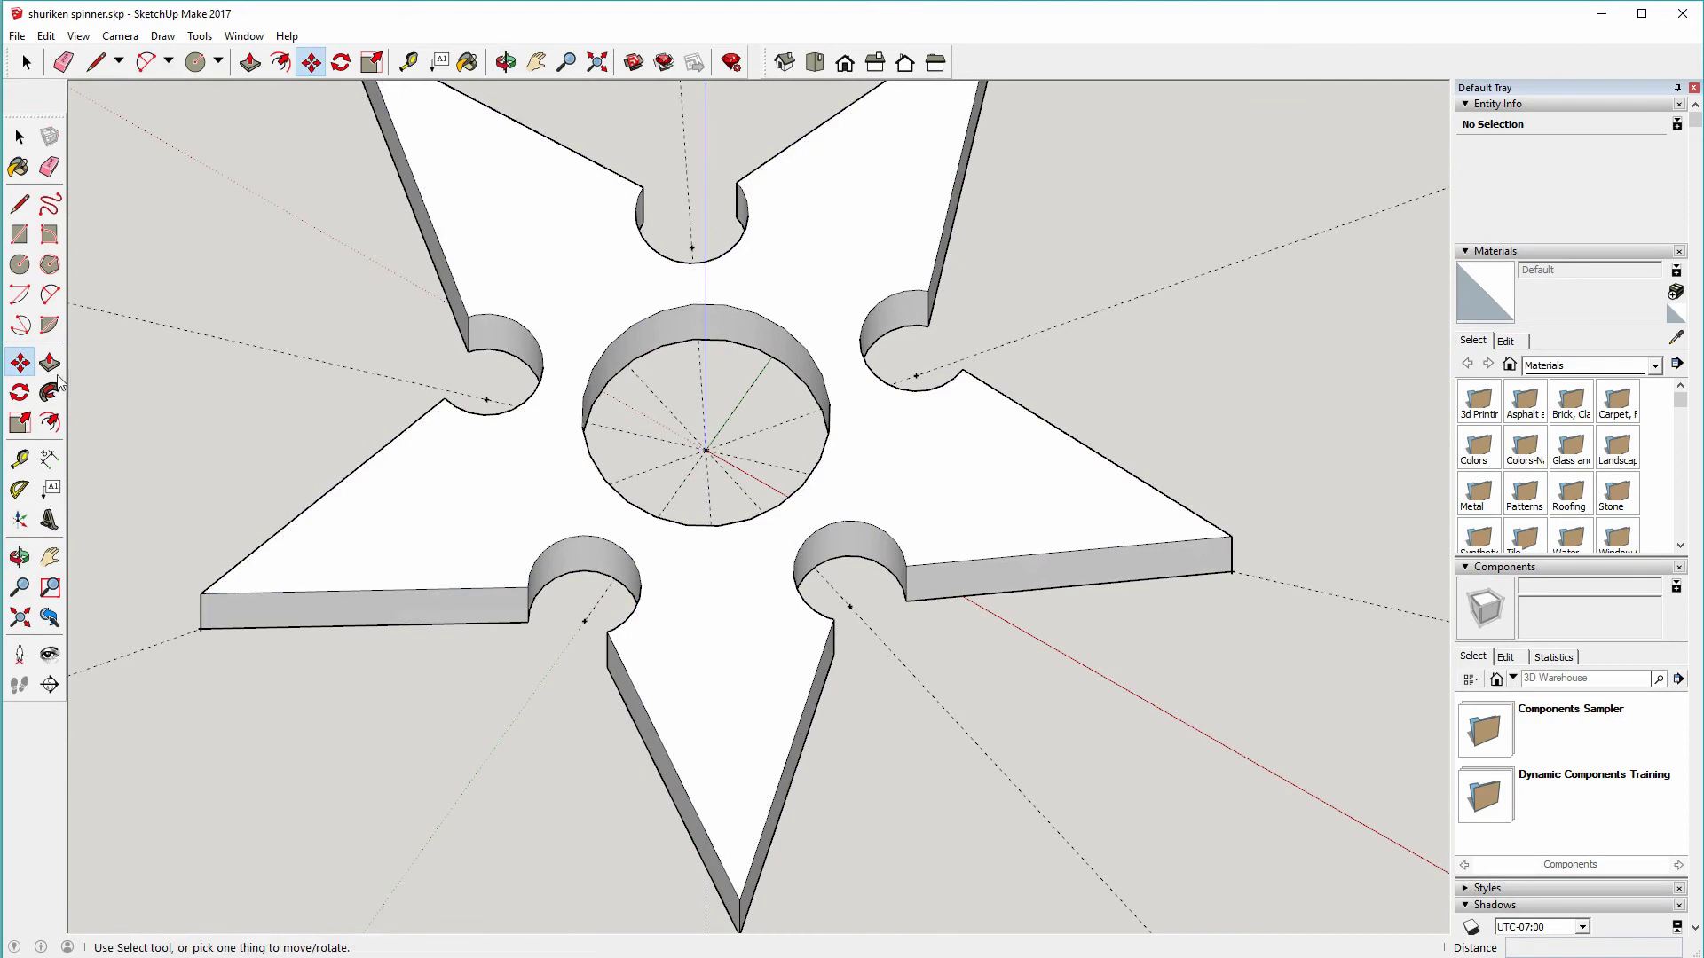
# - Draw a line across one arm's base between the two neighbouring notch corners
pyautogui.click(20, 205)
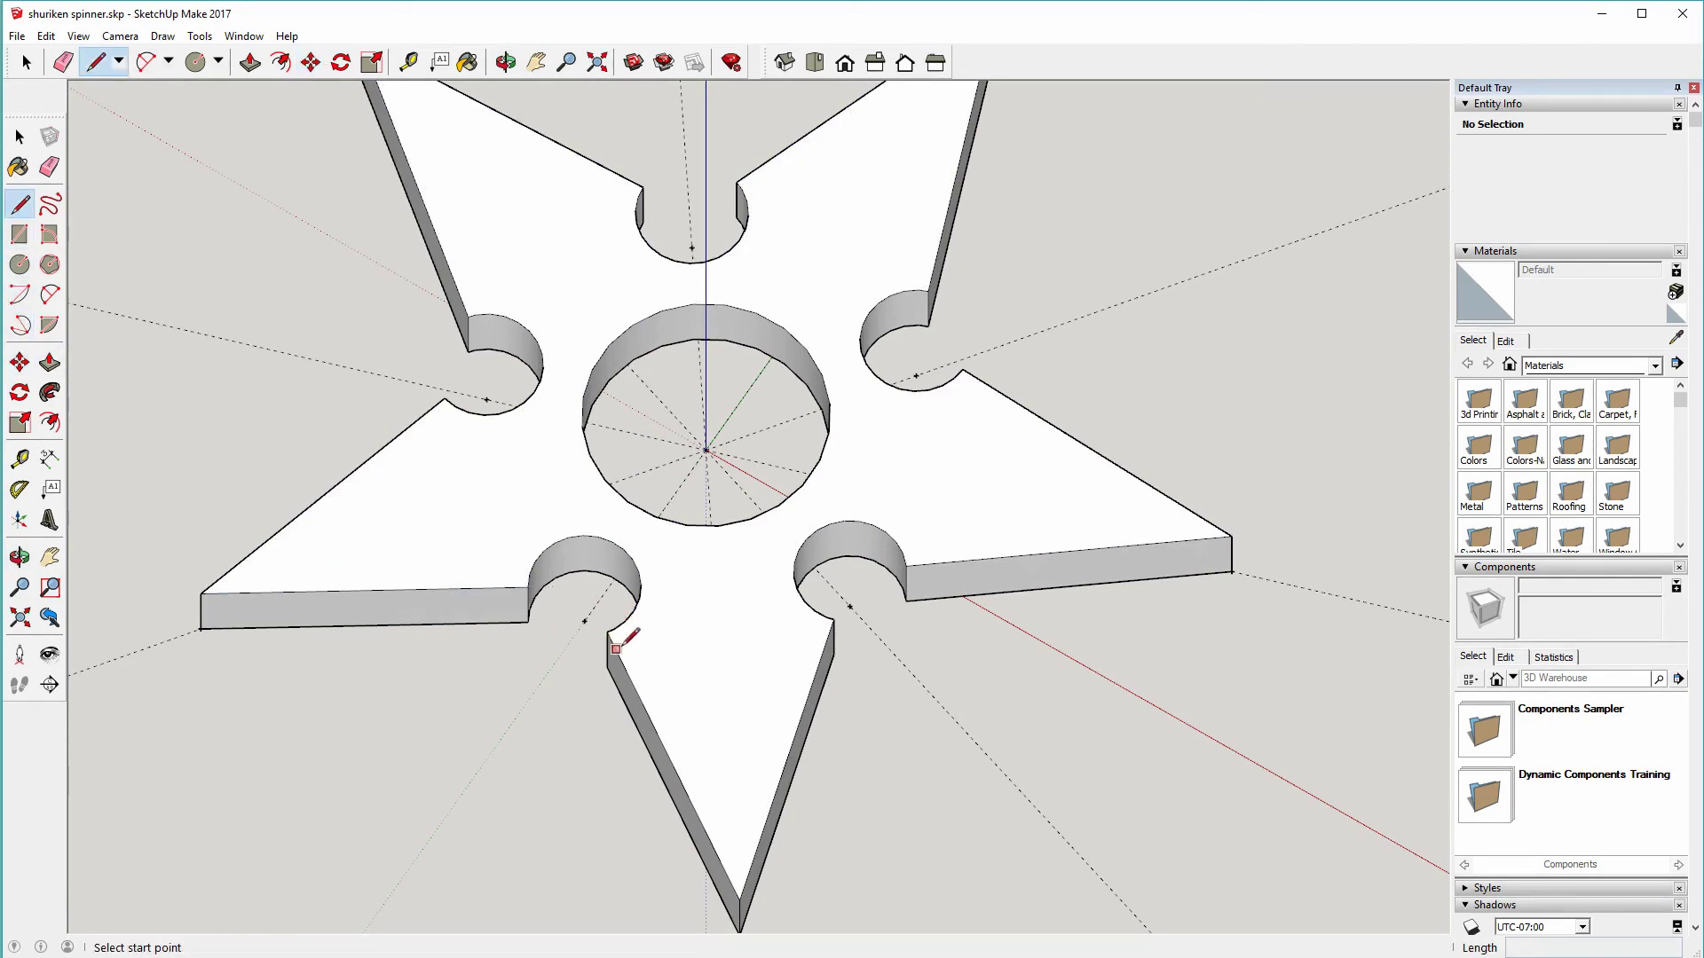
pyautogui.scroll(4, 632, 635)
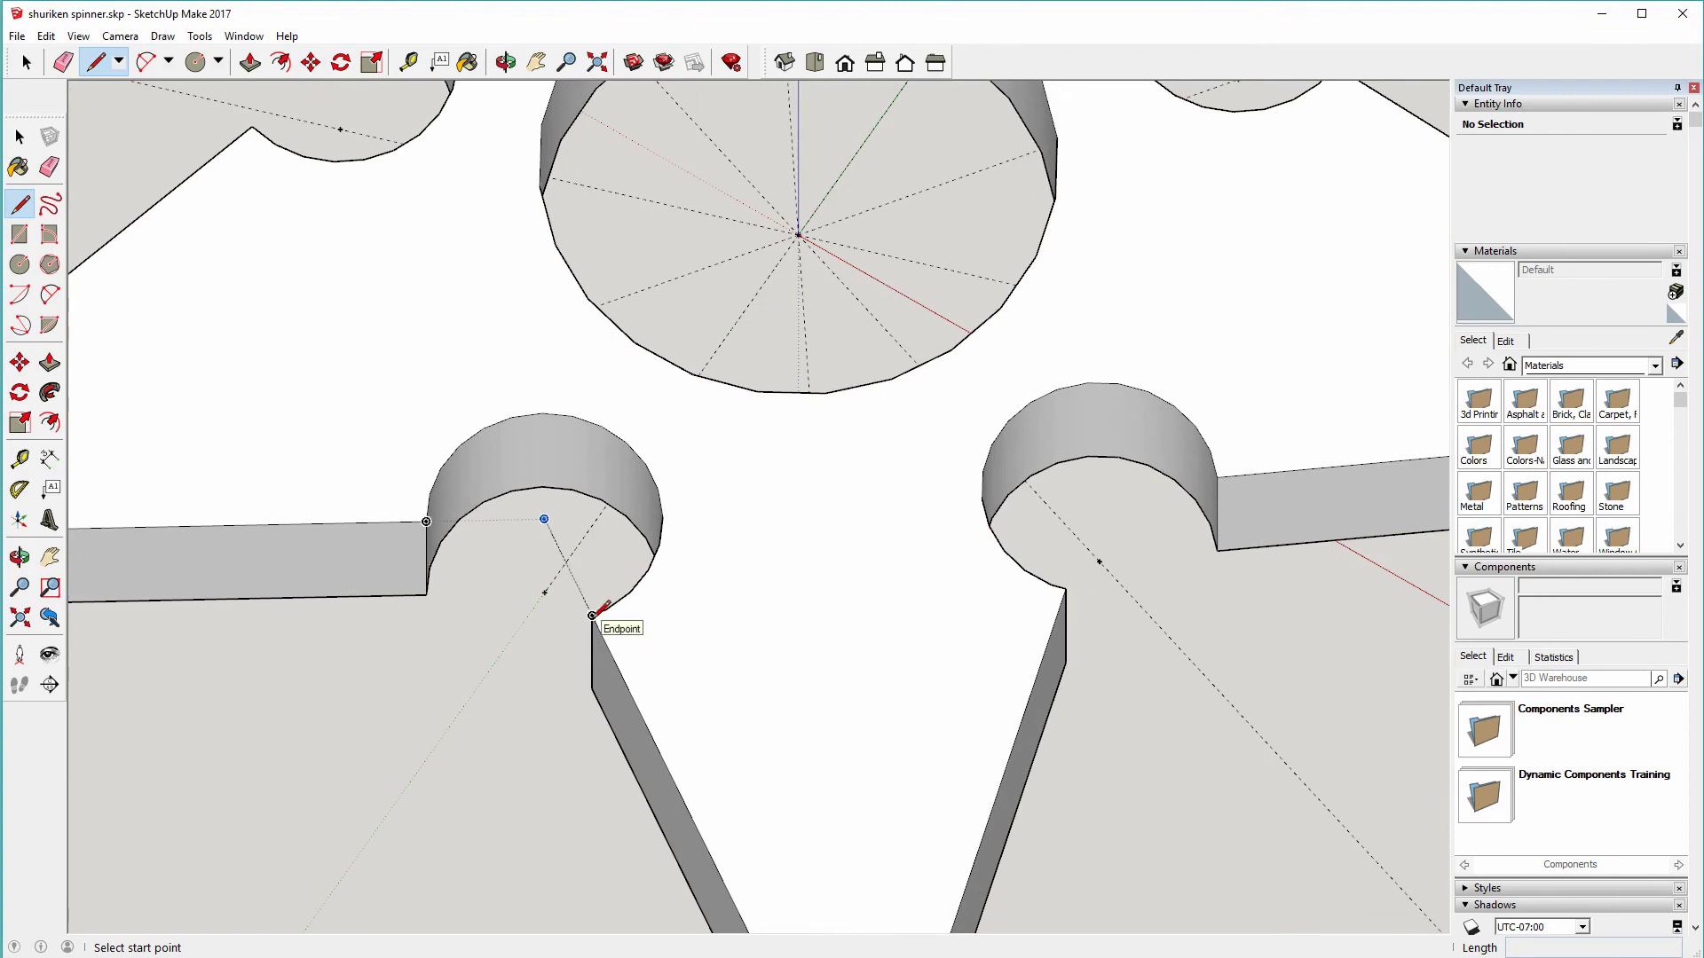
pyautogui.click(592, 615)
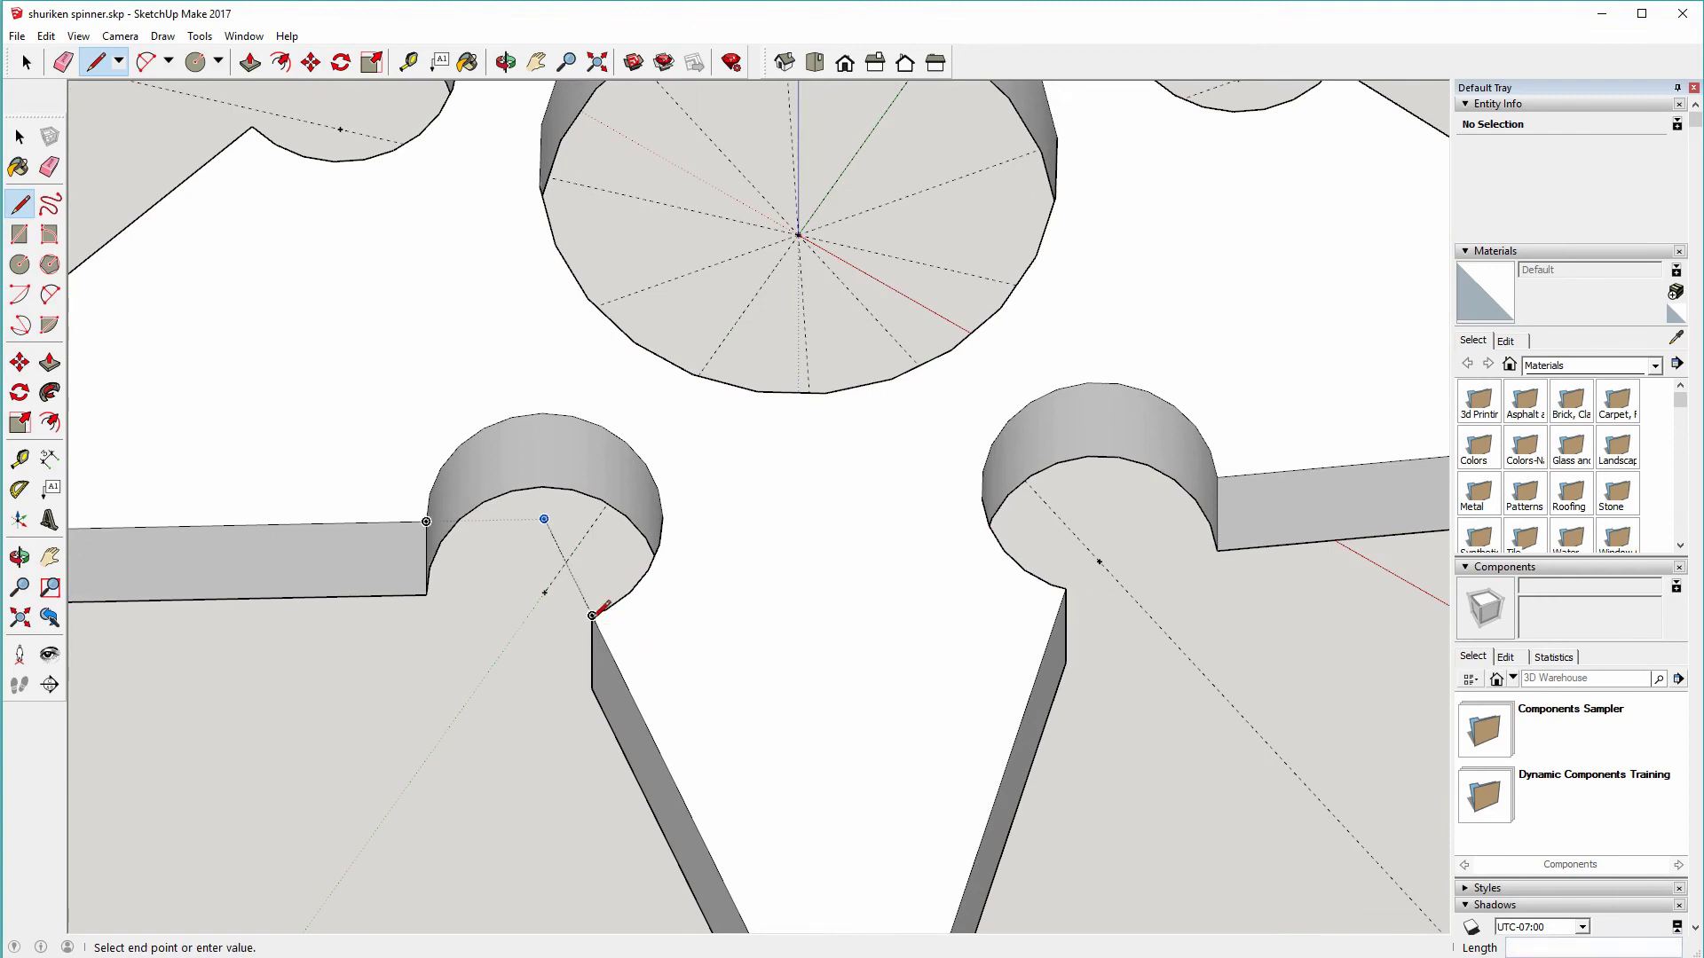
pyautogui.click(1065, 588)
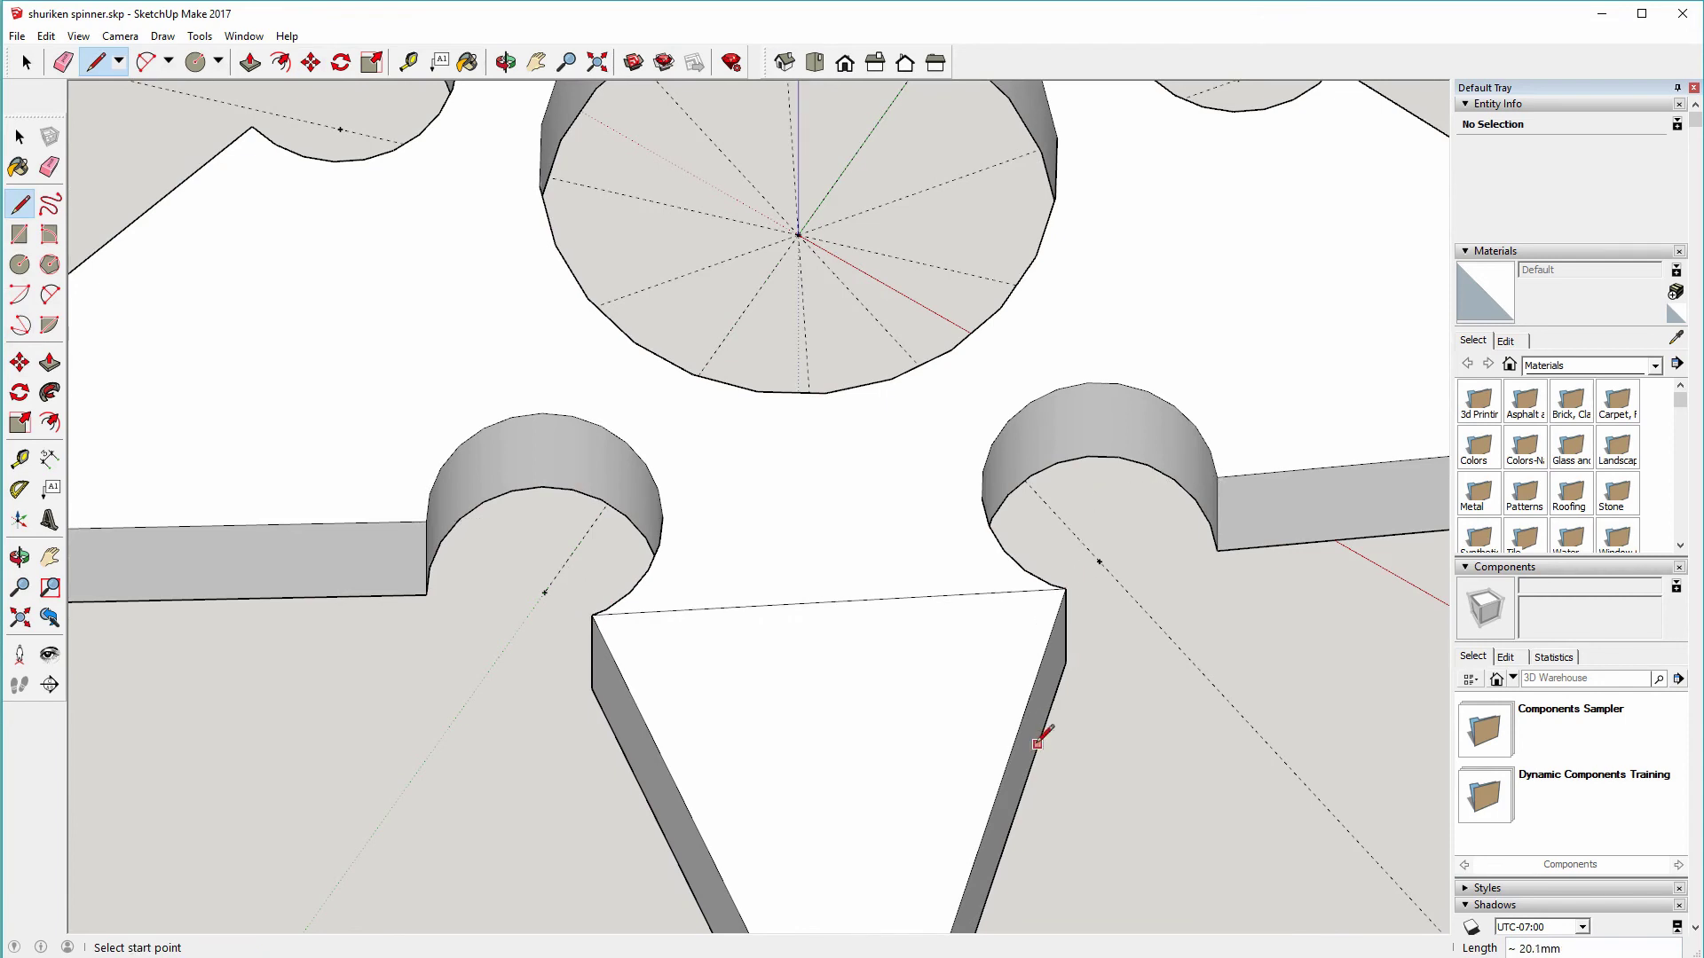
pyautogui.scroll(-1, 1070, 765)
# - Move that arm tip's top corner 3.5 mm down to slope the blade
pyautogui.moveTo(1079, 779)
pyautogui.mouseDown(button='middle')
pyautogui.moveTo(1027, 502)
pyautogui.moveTo(982, 582)
pyautogui.moveTo(1011, 572)
pyautogui.moveTo(1083, 418)
pyautogui.moveTo(868, 354)
pyautogui.mouseUp(button='middle')
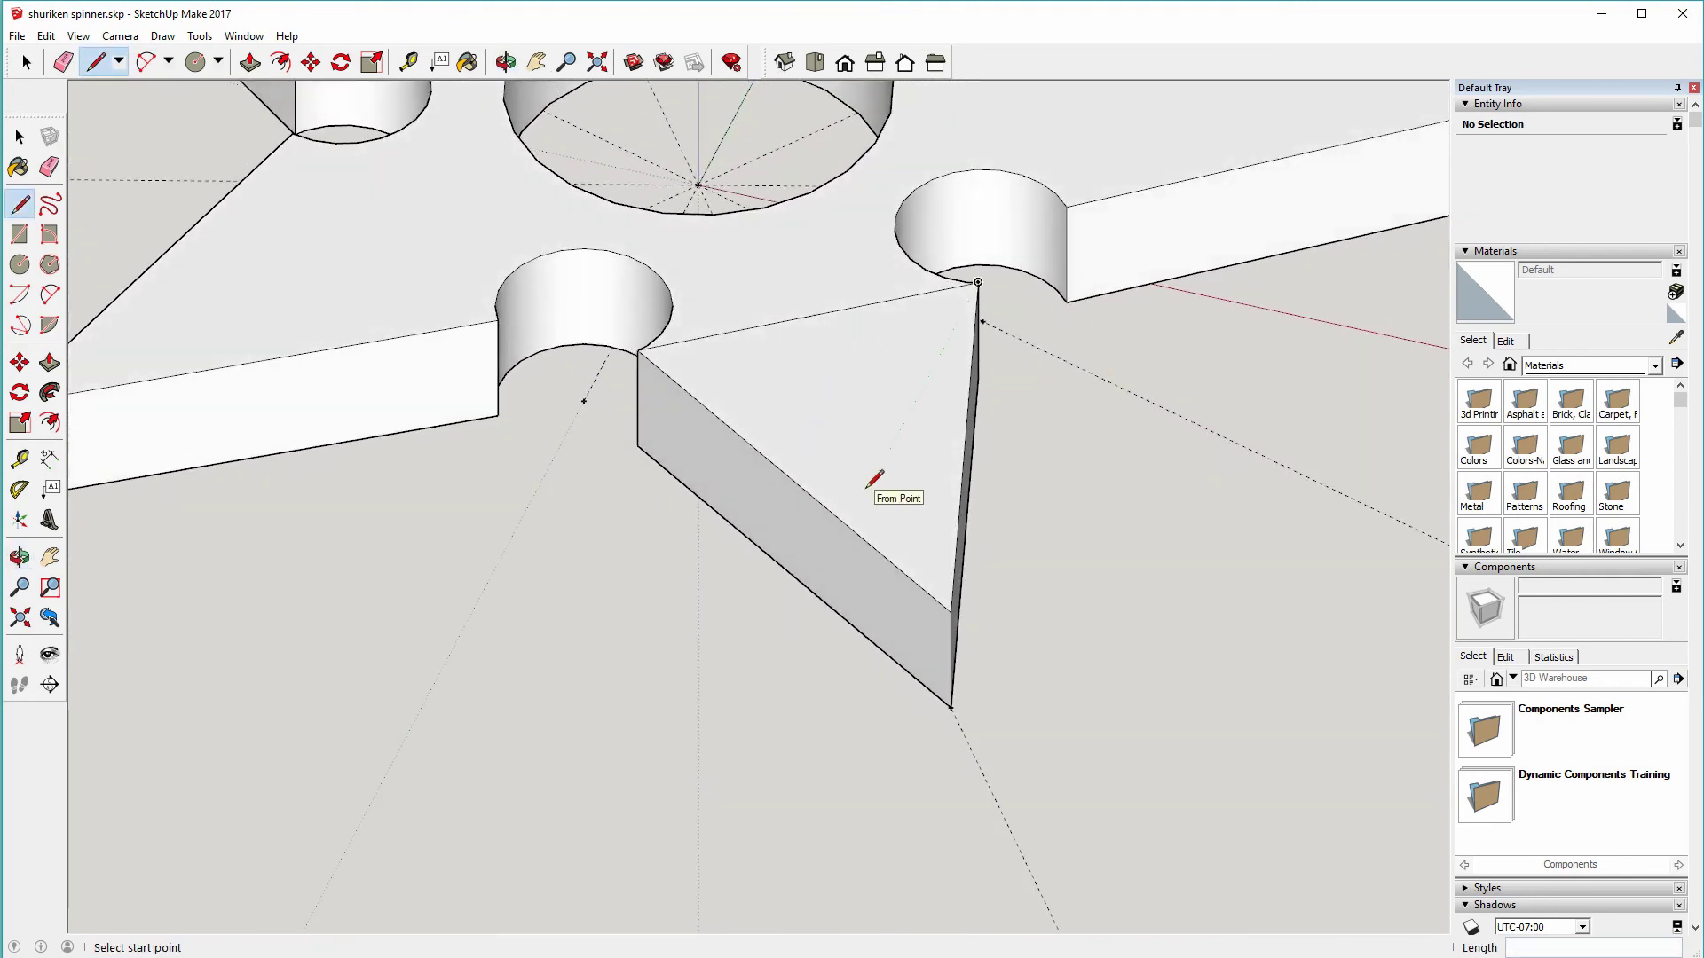
pyautogui.press('m')
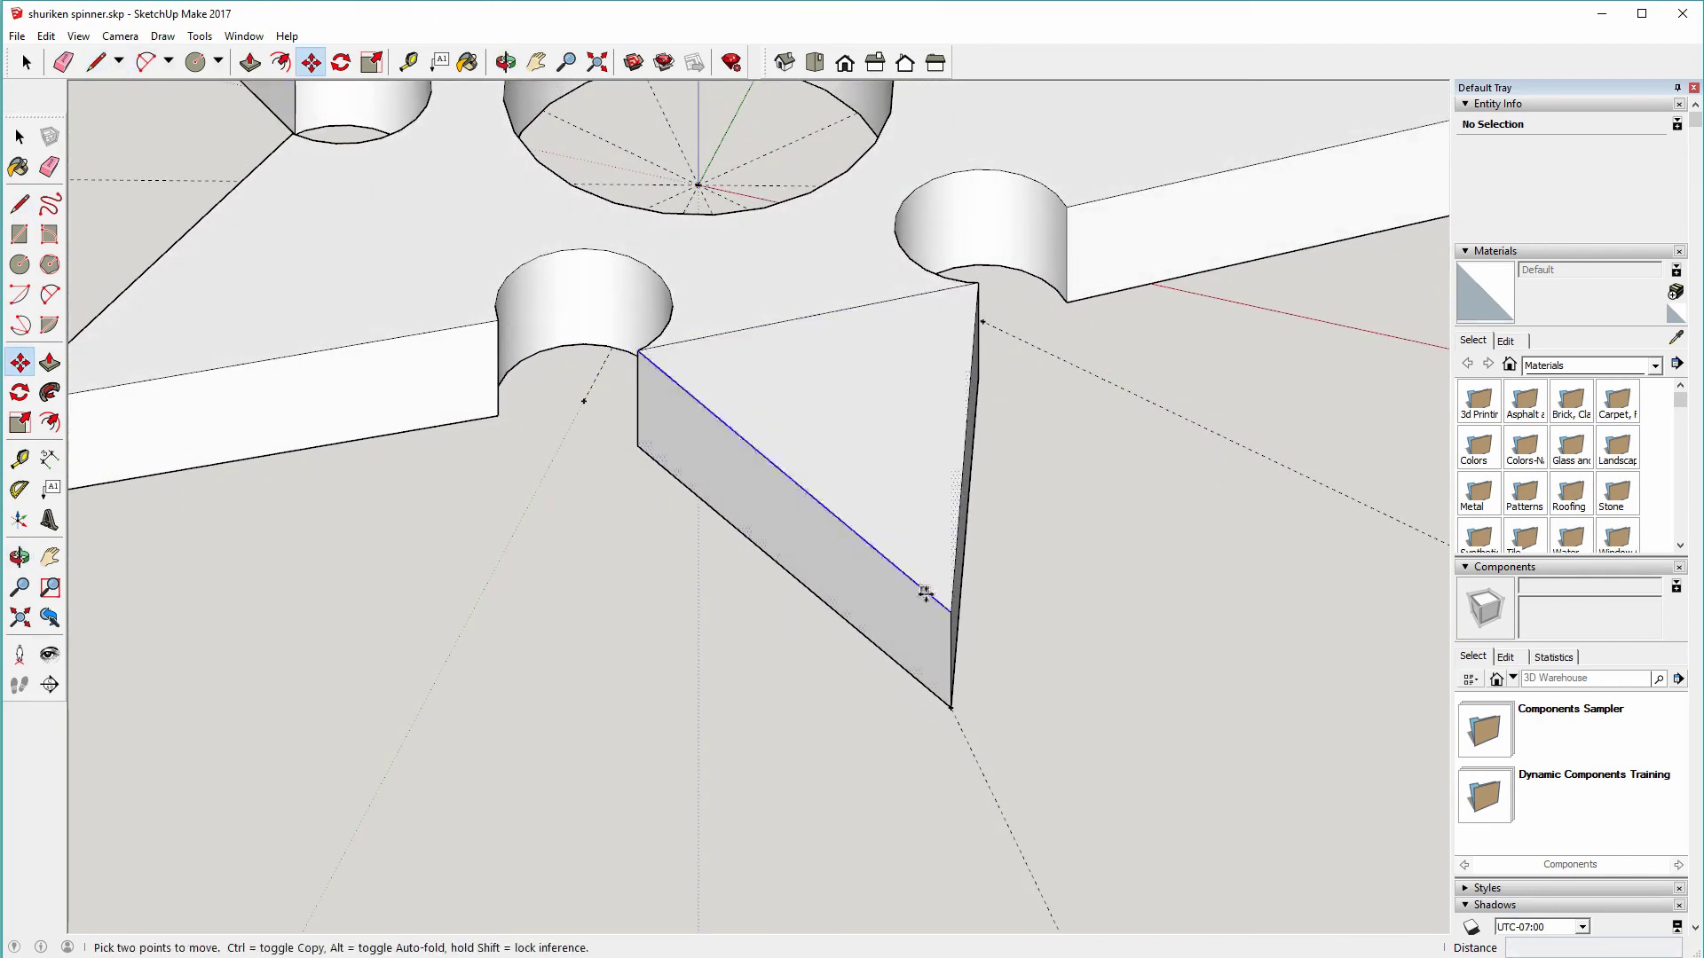
pyautogui.click(950, 611)
pyautogui.click(950, 611)
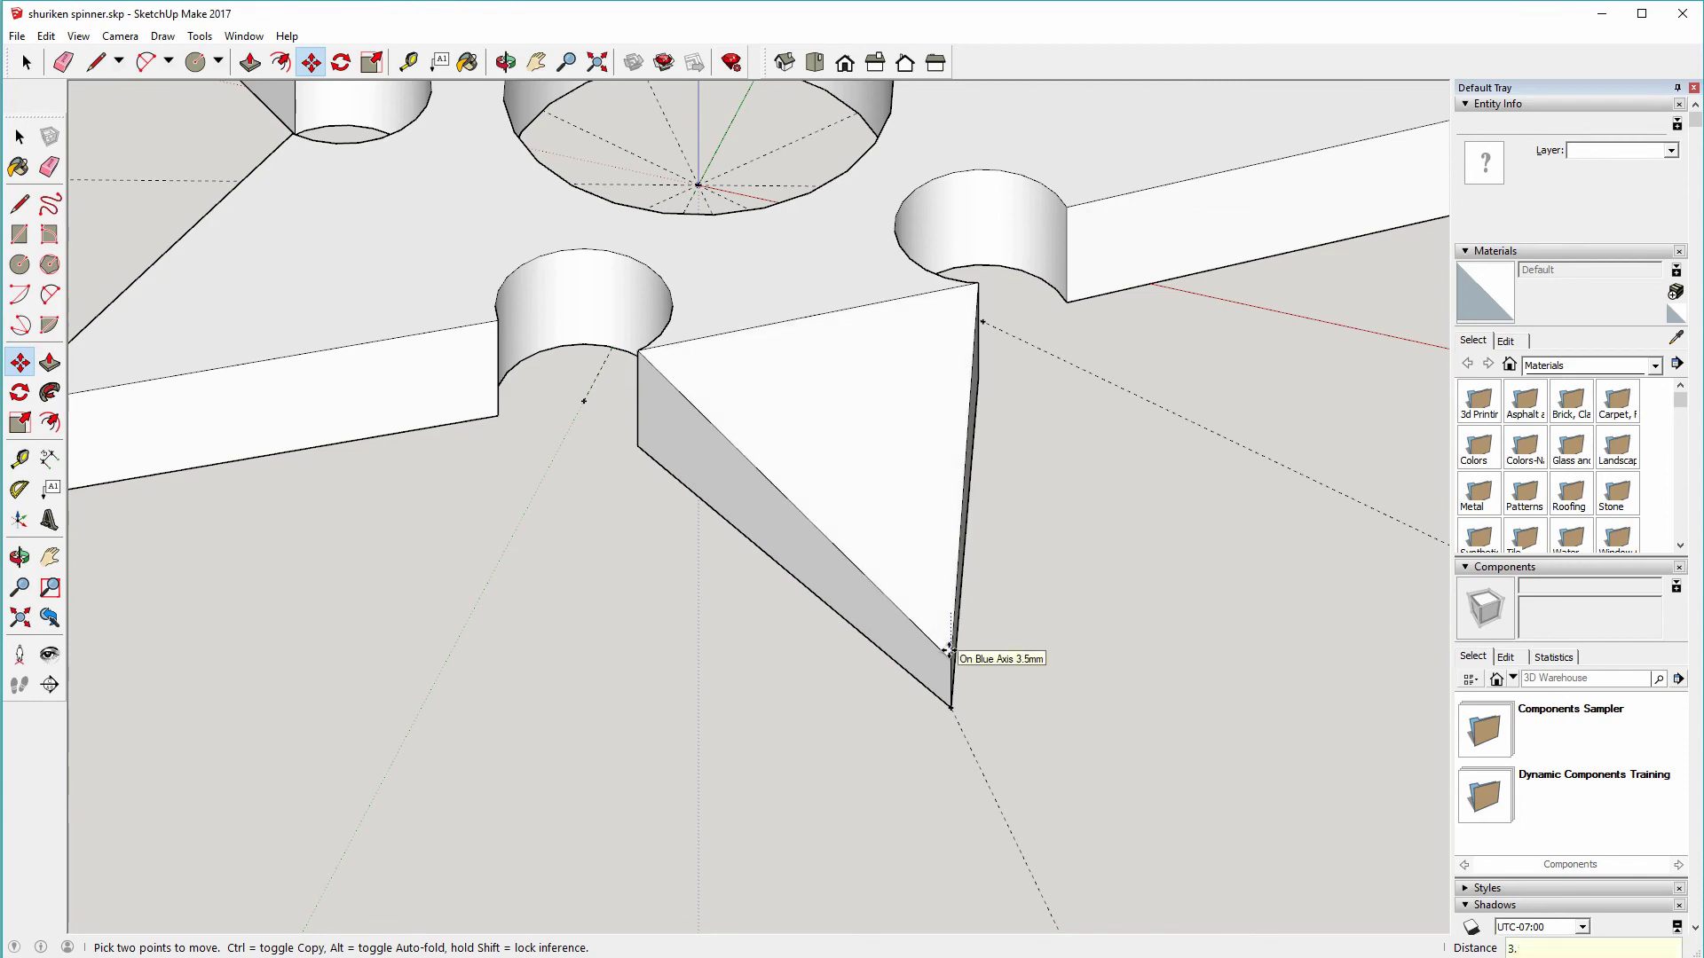
pyautogui.click(949, 651)
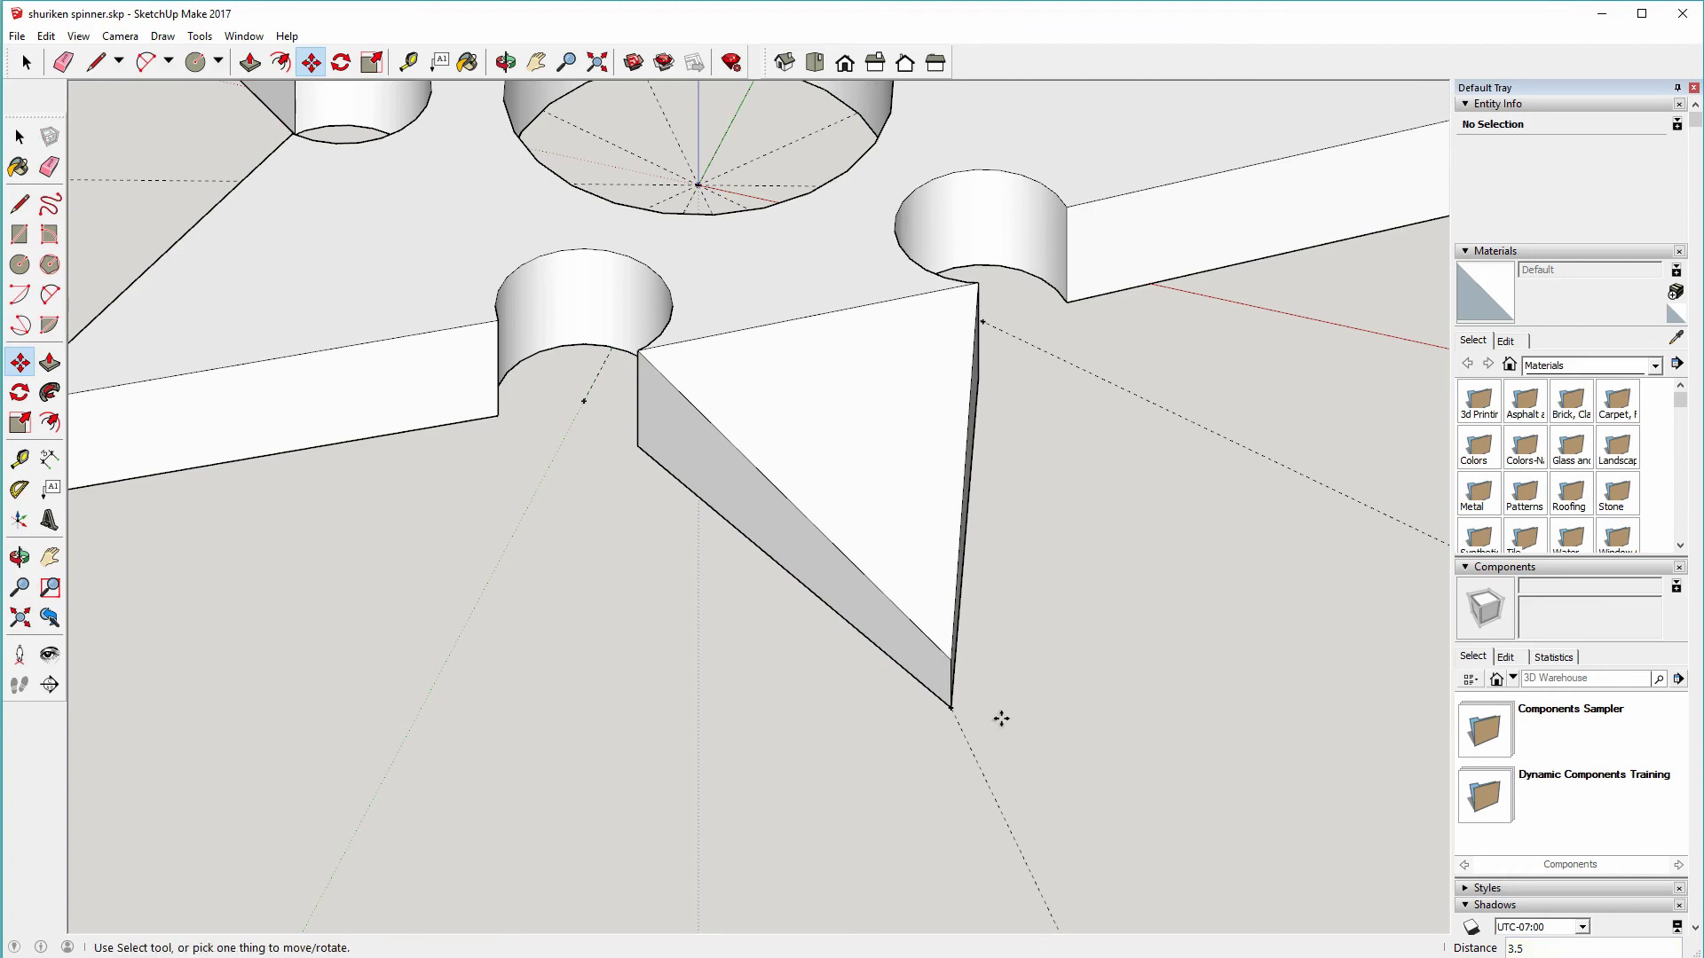
# - Draw a line across a second arm's base between its neighbouring notches
pyautogui.moveTo(990, 724); pyautogui.dragTo(642, 310, button='middle')
pyautogui.click(19, 205)
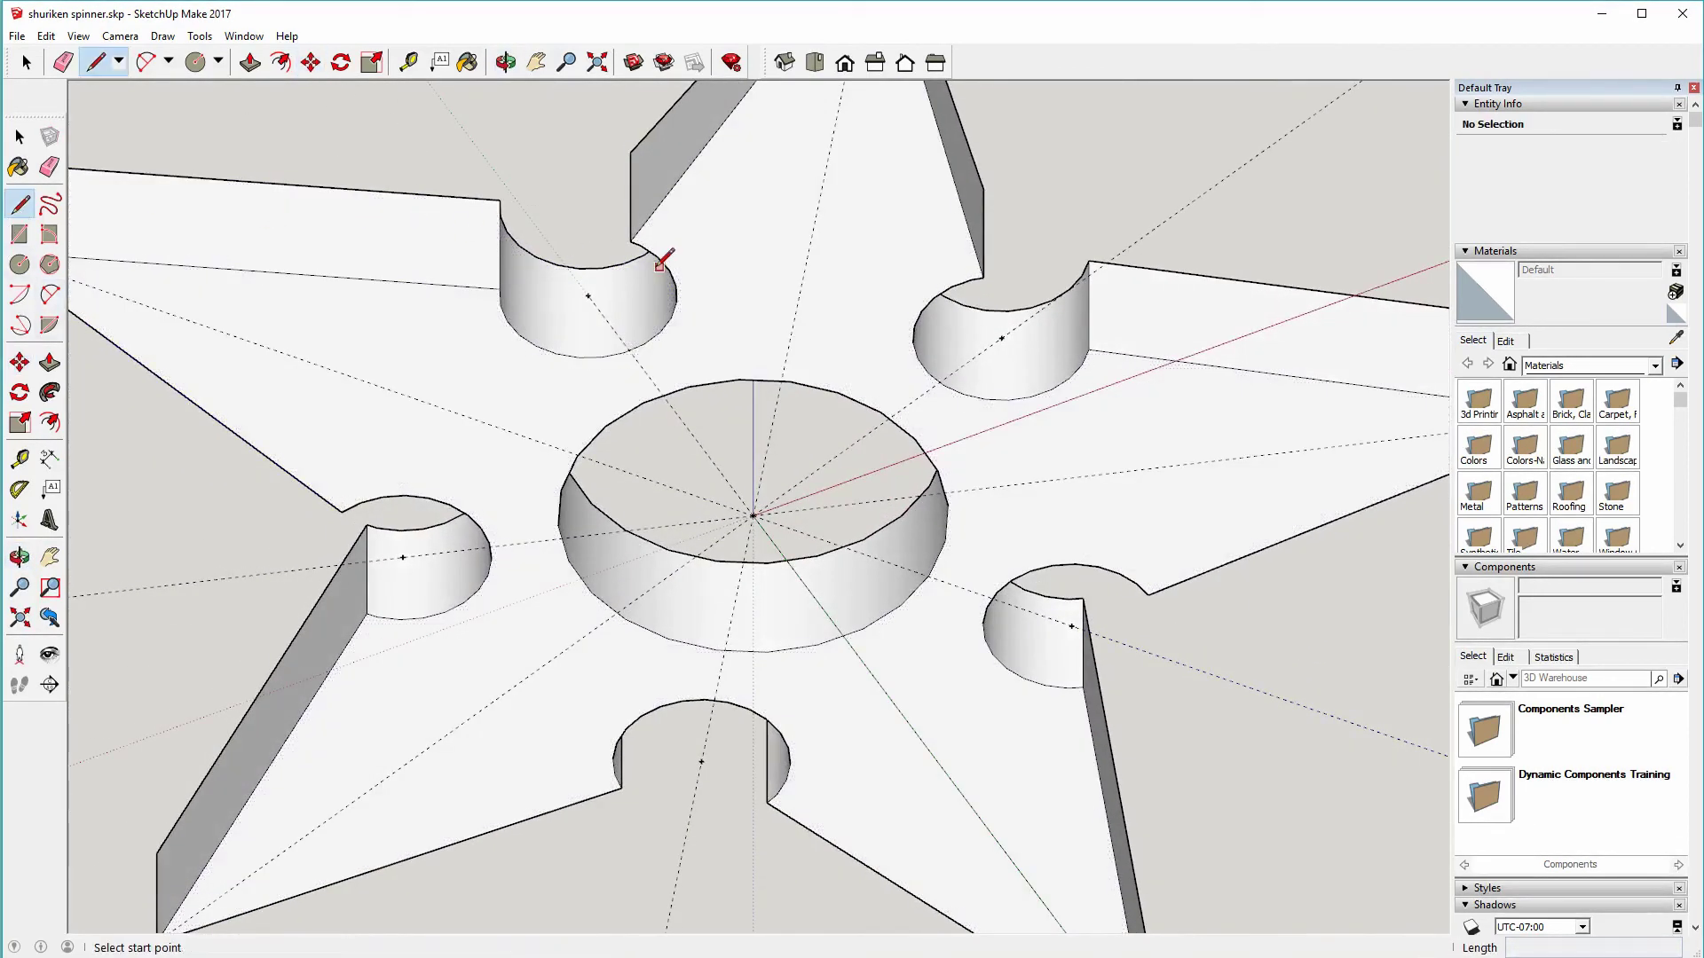
pyautogui.click(630, 240)
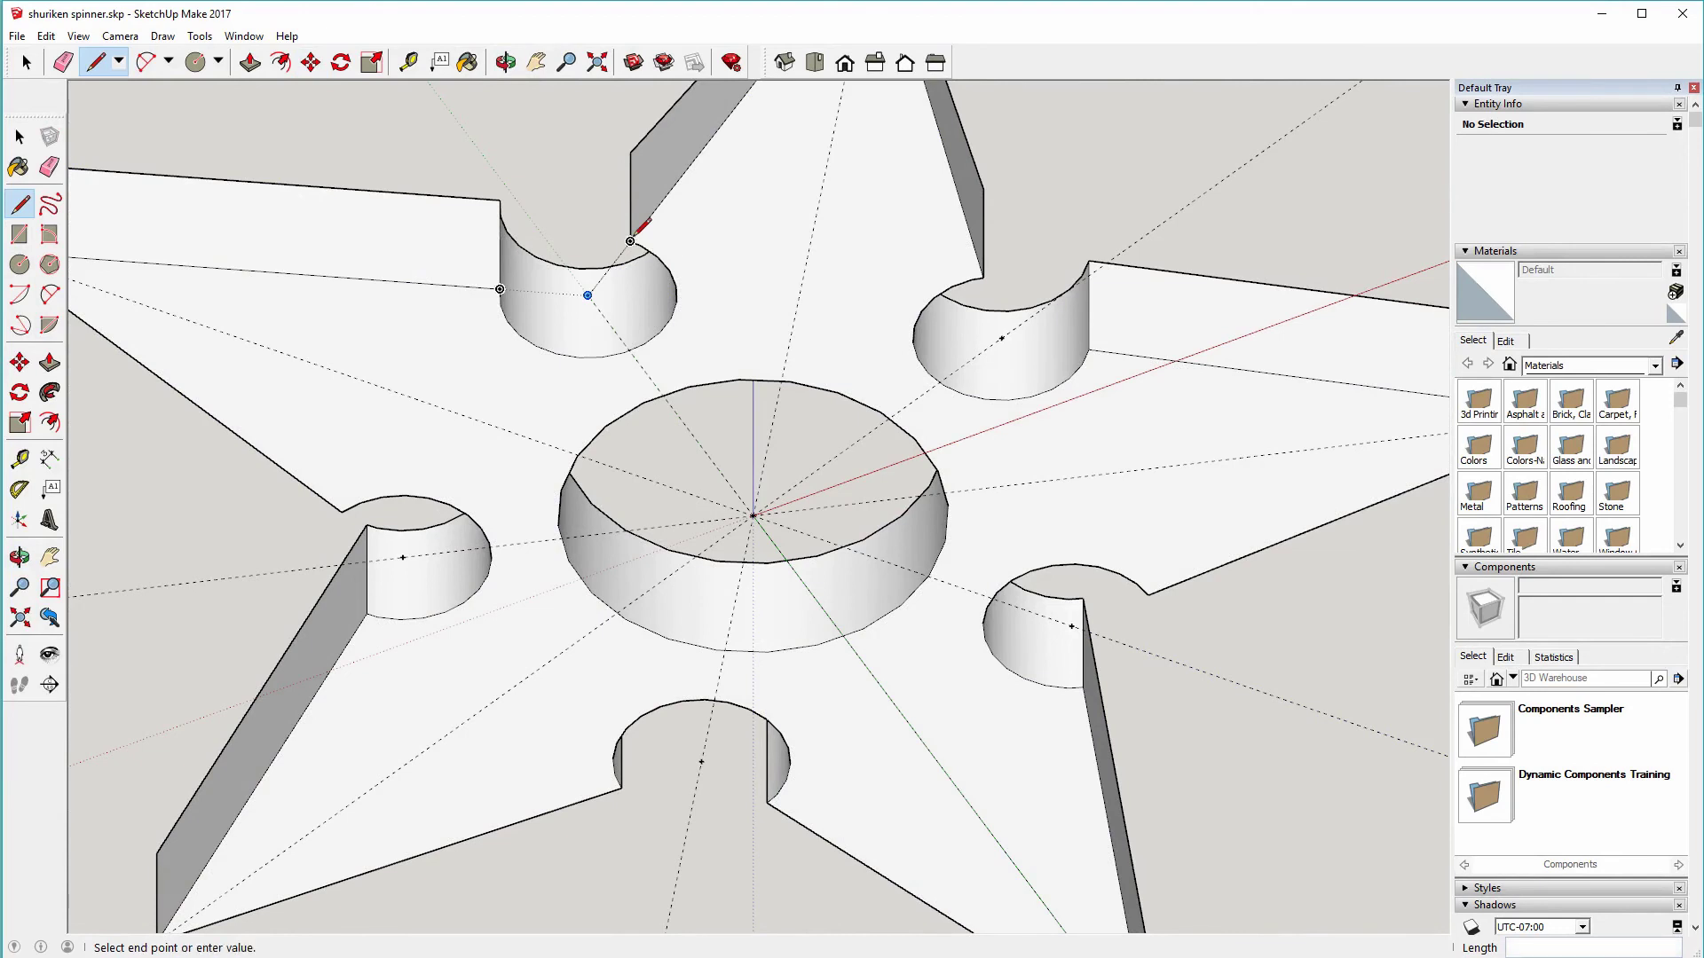
pyautogui.click(983, 276)
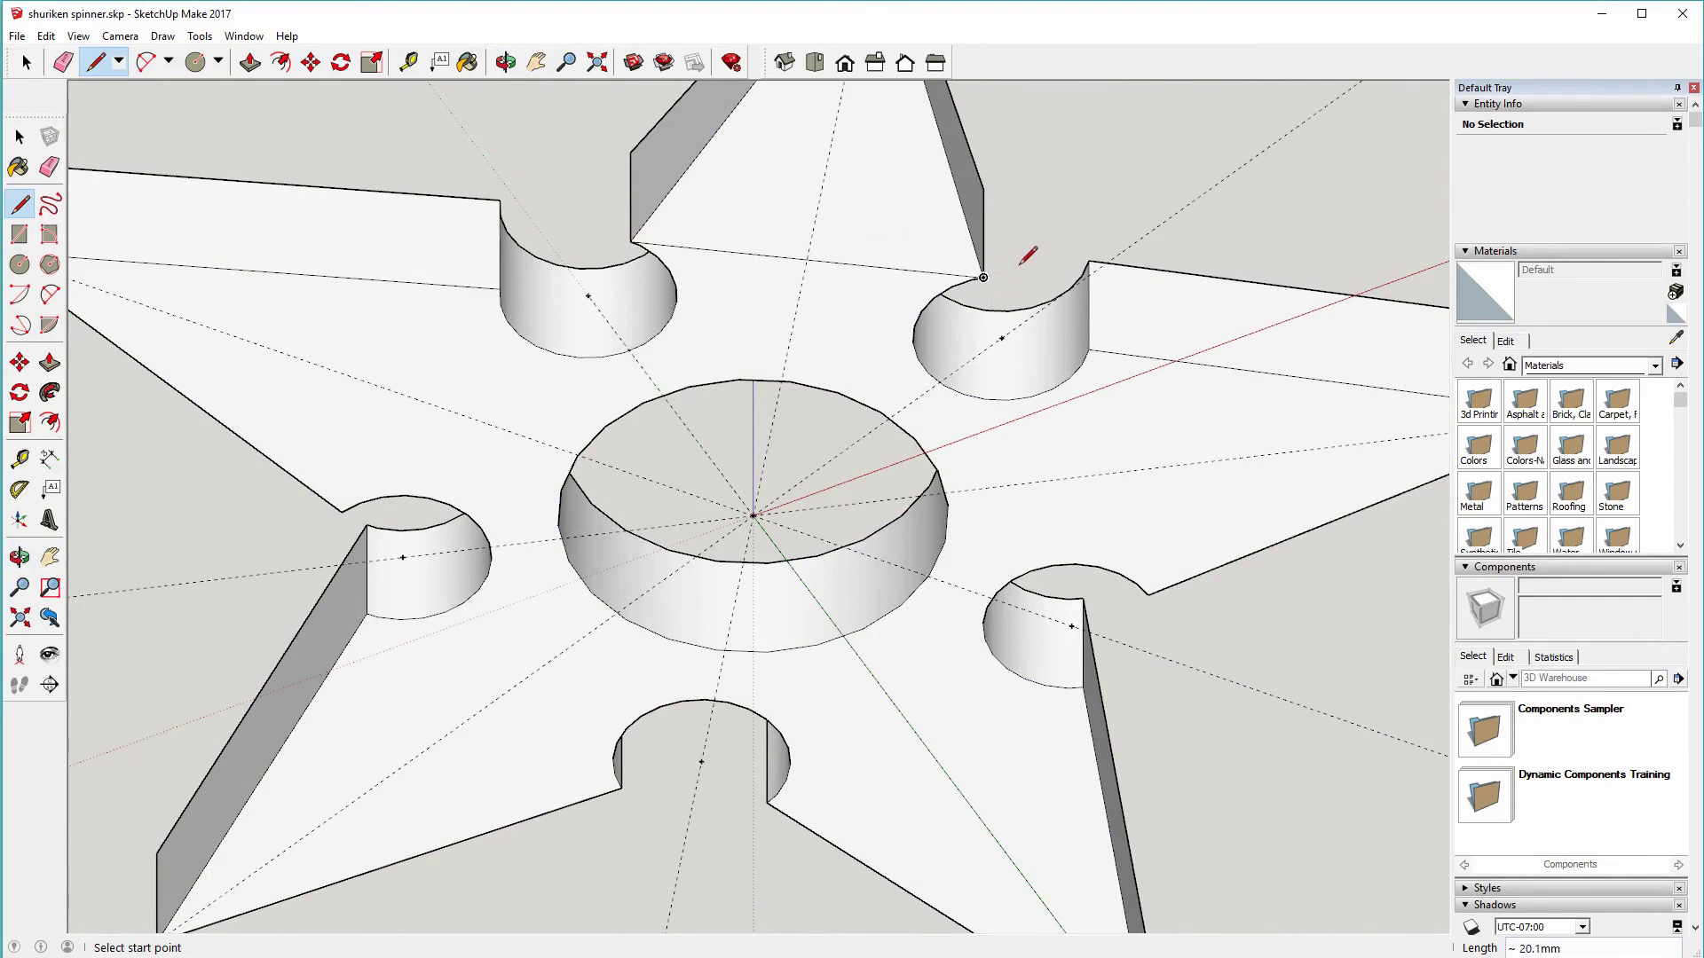
pyautogui.moveTo(1020, 259); pyautogui.dragTo(1077, 627, button='middle')
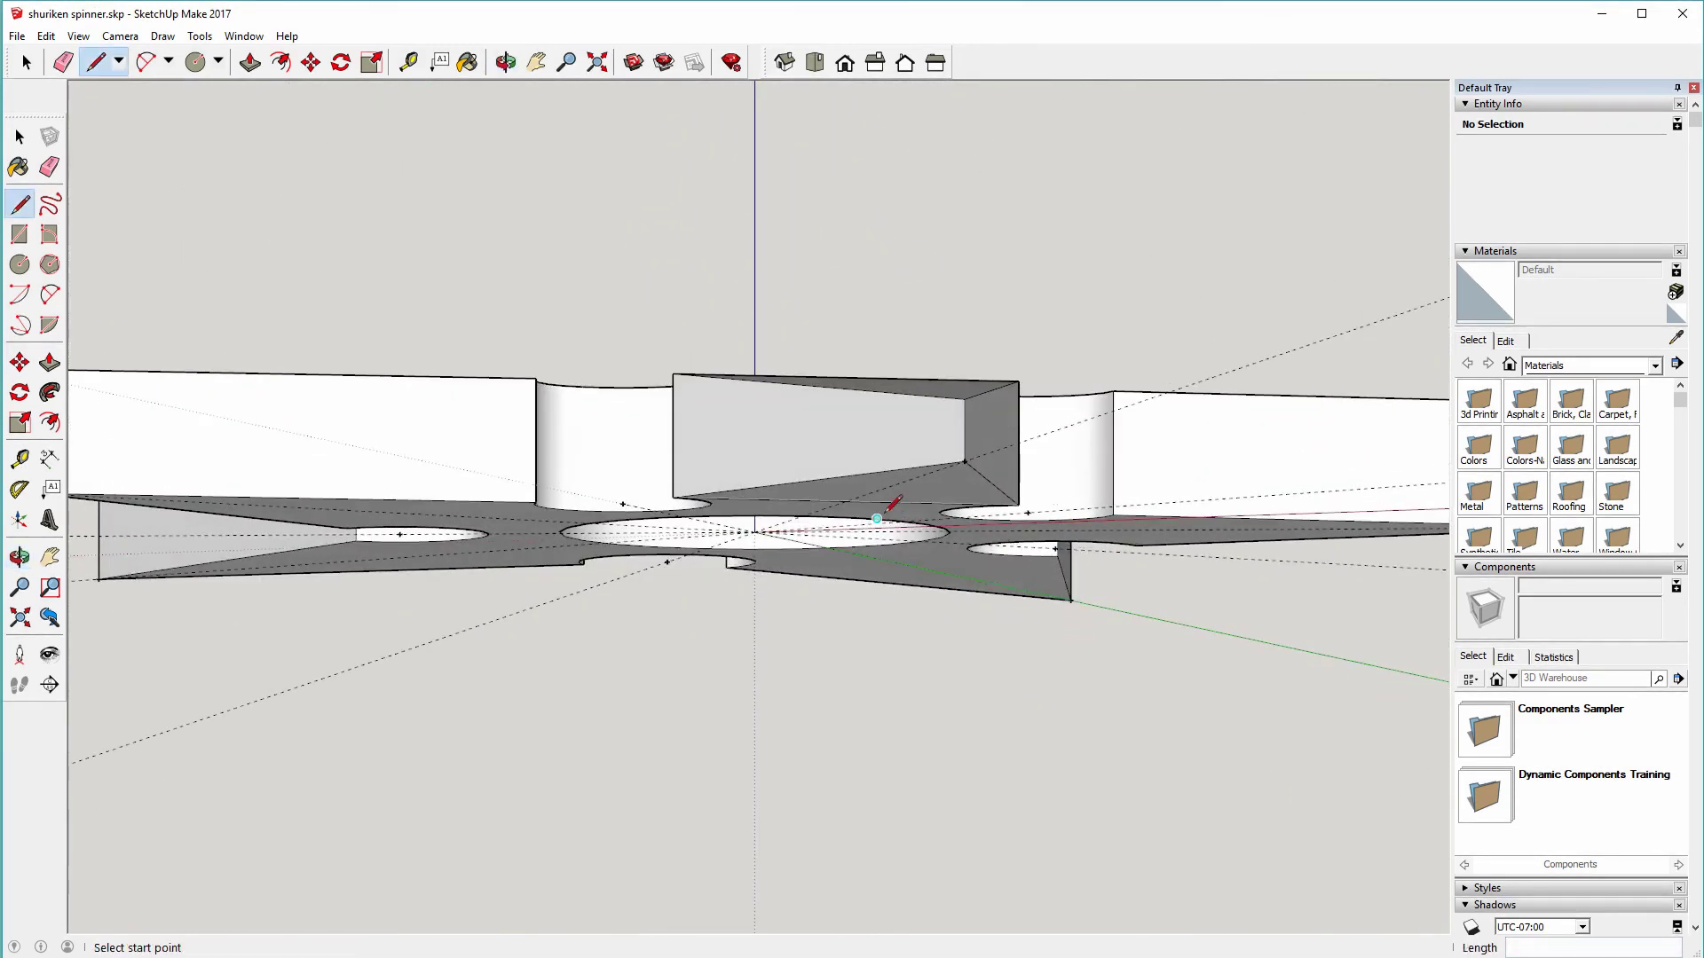
# - Move the second arm's tip corner 3.5 mm onto the top edge's endpoint
pyautogui.press('m')
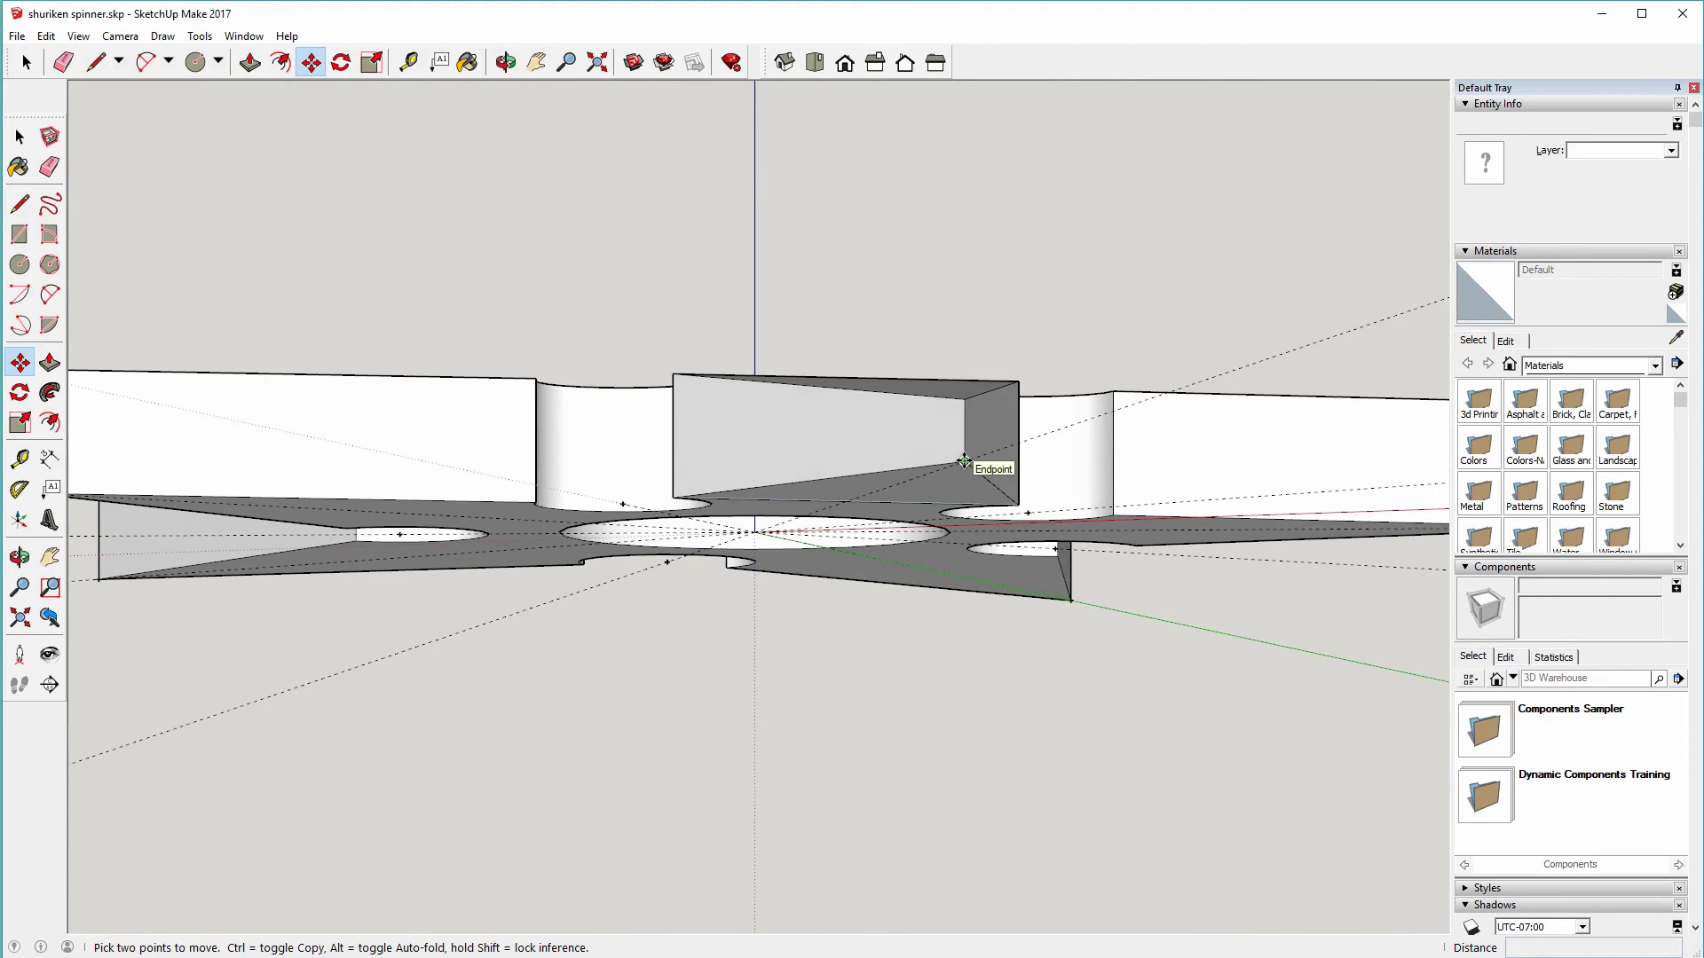
pyautogui.click(964, 462)
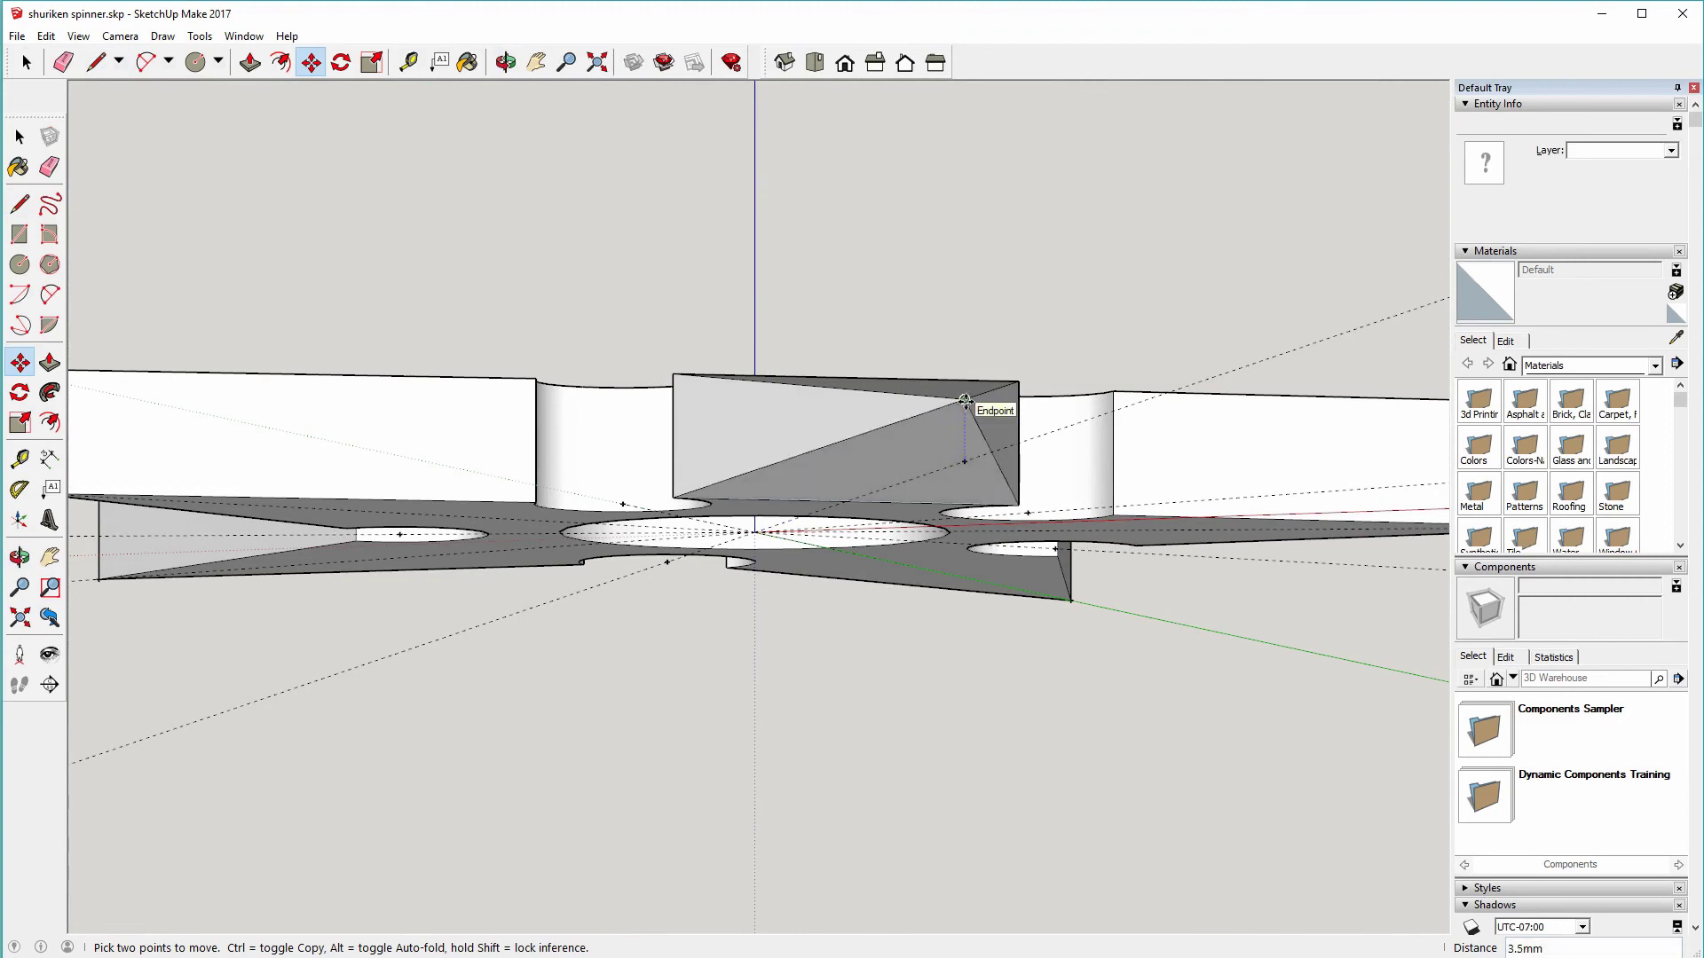
pyautogui.click(964, 402)
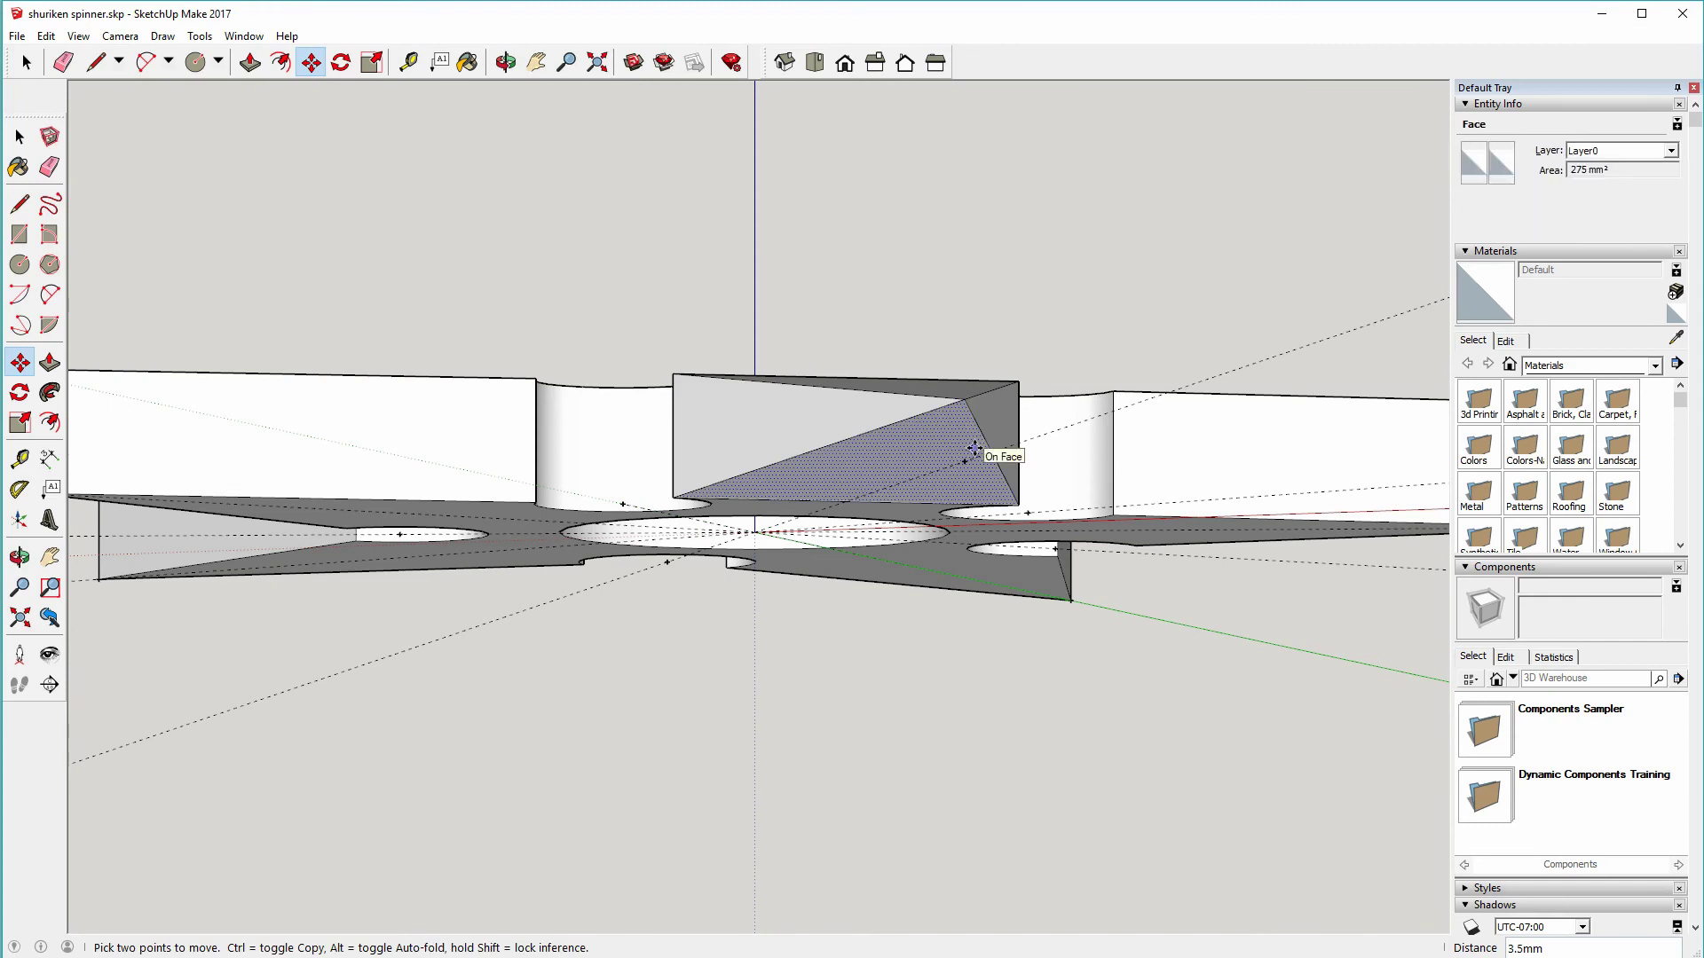
pyautogui.moveTo(989, 454); pyautogui.dragTo(1153, 635, button='middle')
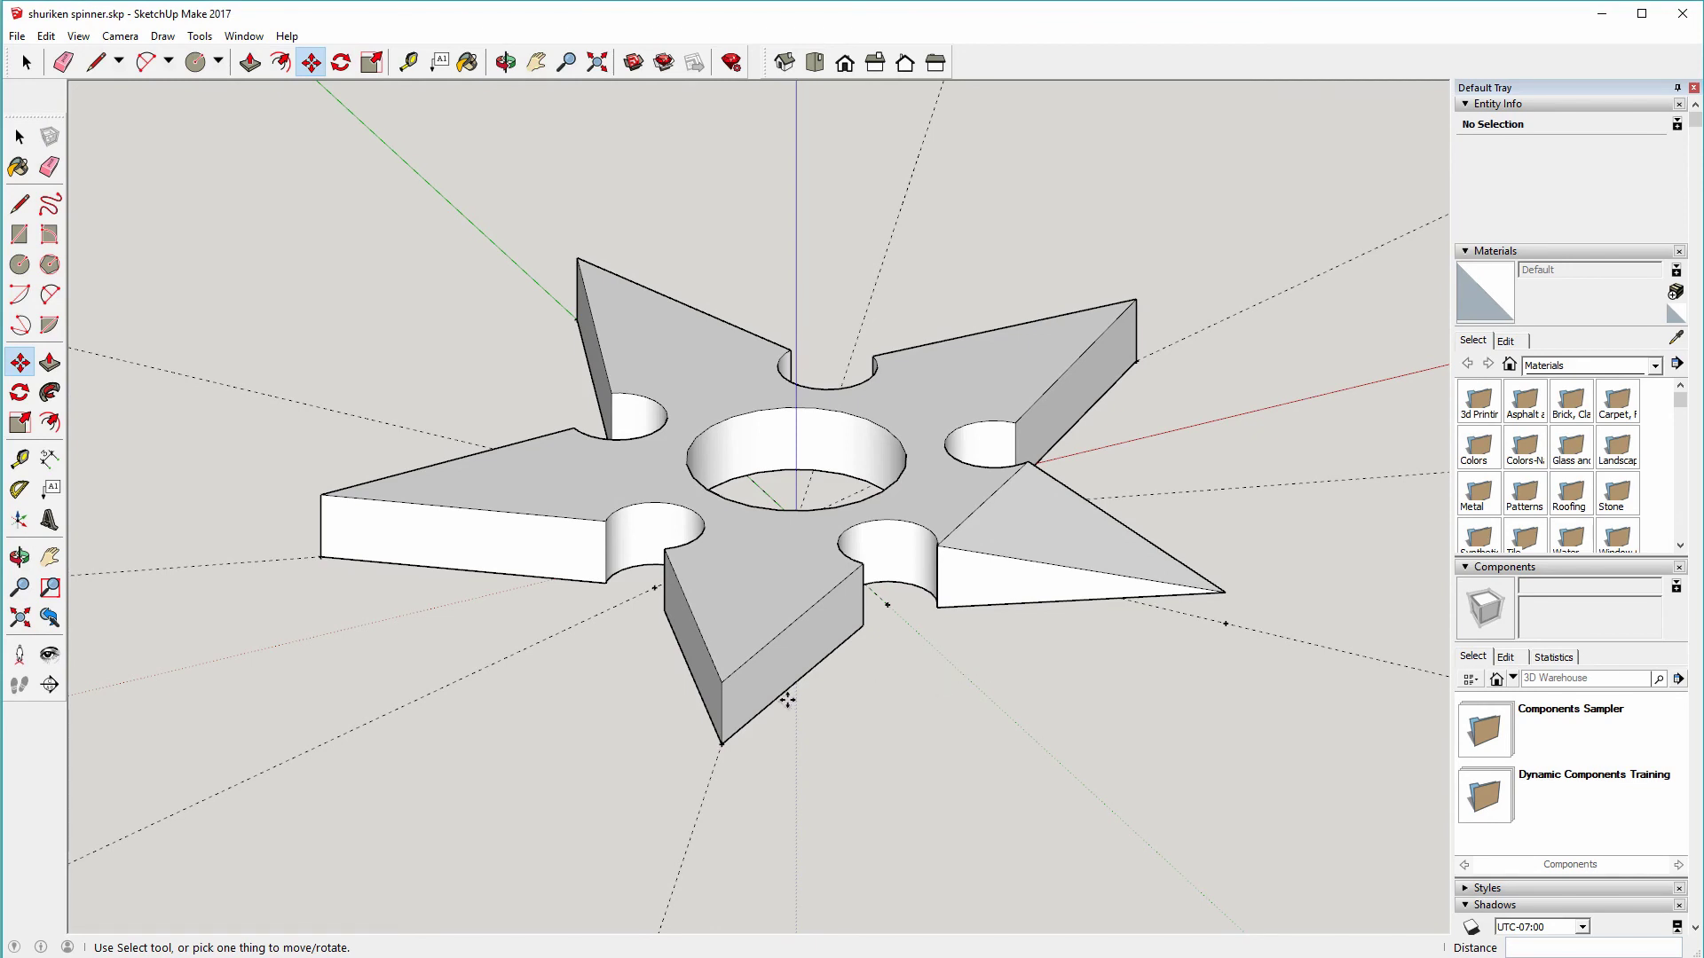
# - Draw lines across the bases of the remaining star arms between neighbouring notches
pyautogui.moveTo(804, 714); pyautogui.dragTo(1000, 764, button='middle')
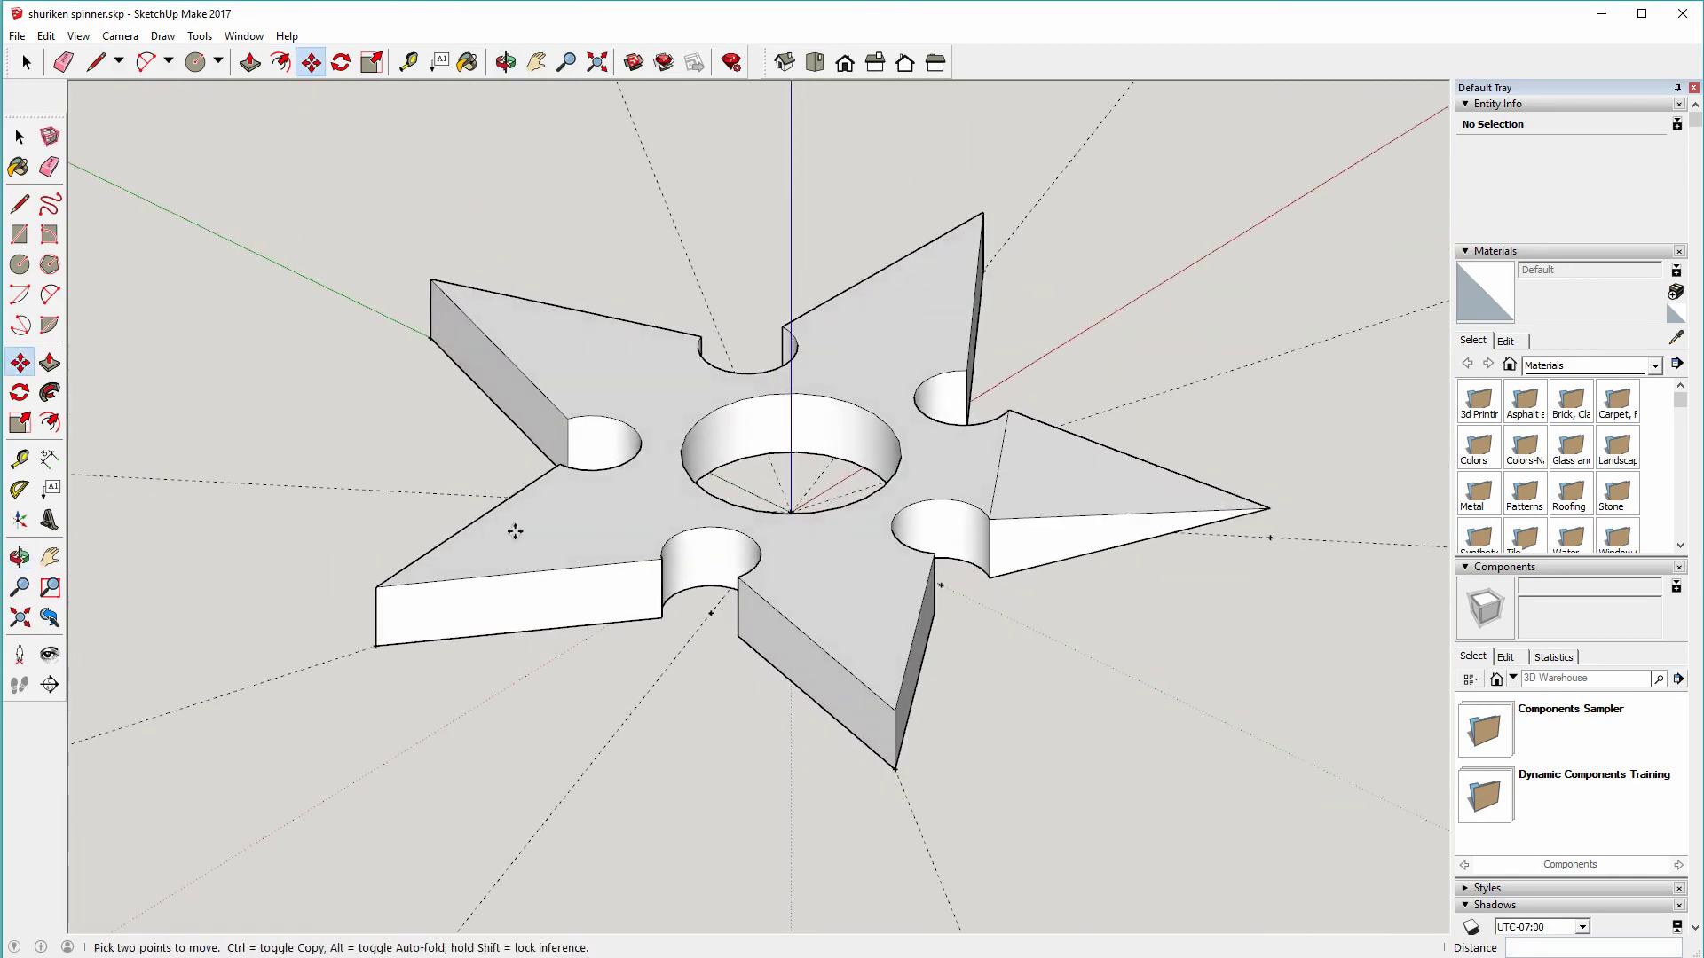
pyautogui.click(19, 204)
pyautogui.click(739, 578)
pyautogui.click(933, 556)
pyautogui.click(559, 463)
pyautogui.click(662, 559)
pyautogui.click(567, 417)
pyautogui.click(699, 338)
pyautogui.click(783, 327)
pyautogui.click(967, 371)
# - Pick the lower arm's tip corner with Move, then cancel the move
pyautogui.press('m')
pyautogui.moveTo(890, 749); pyautogui.dragTo(738, 583, button='middle')
pyautogui.click(663, 547)
pyautogui.press('Escape')
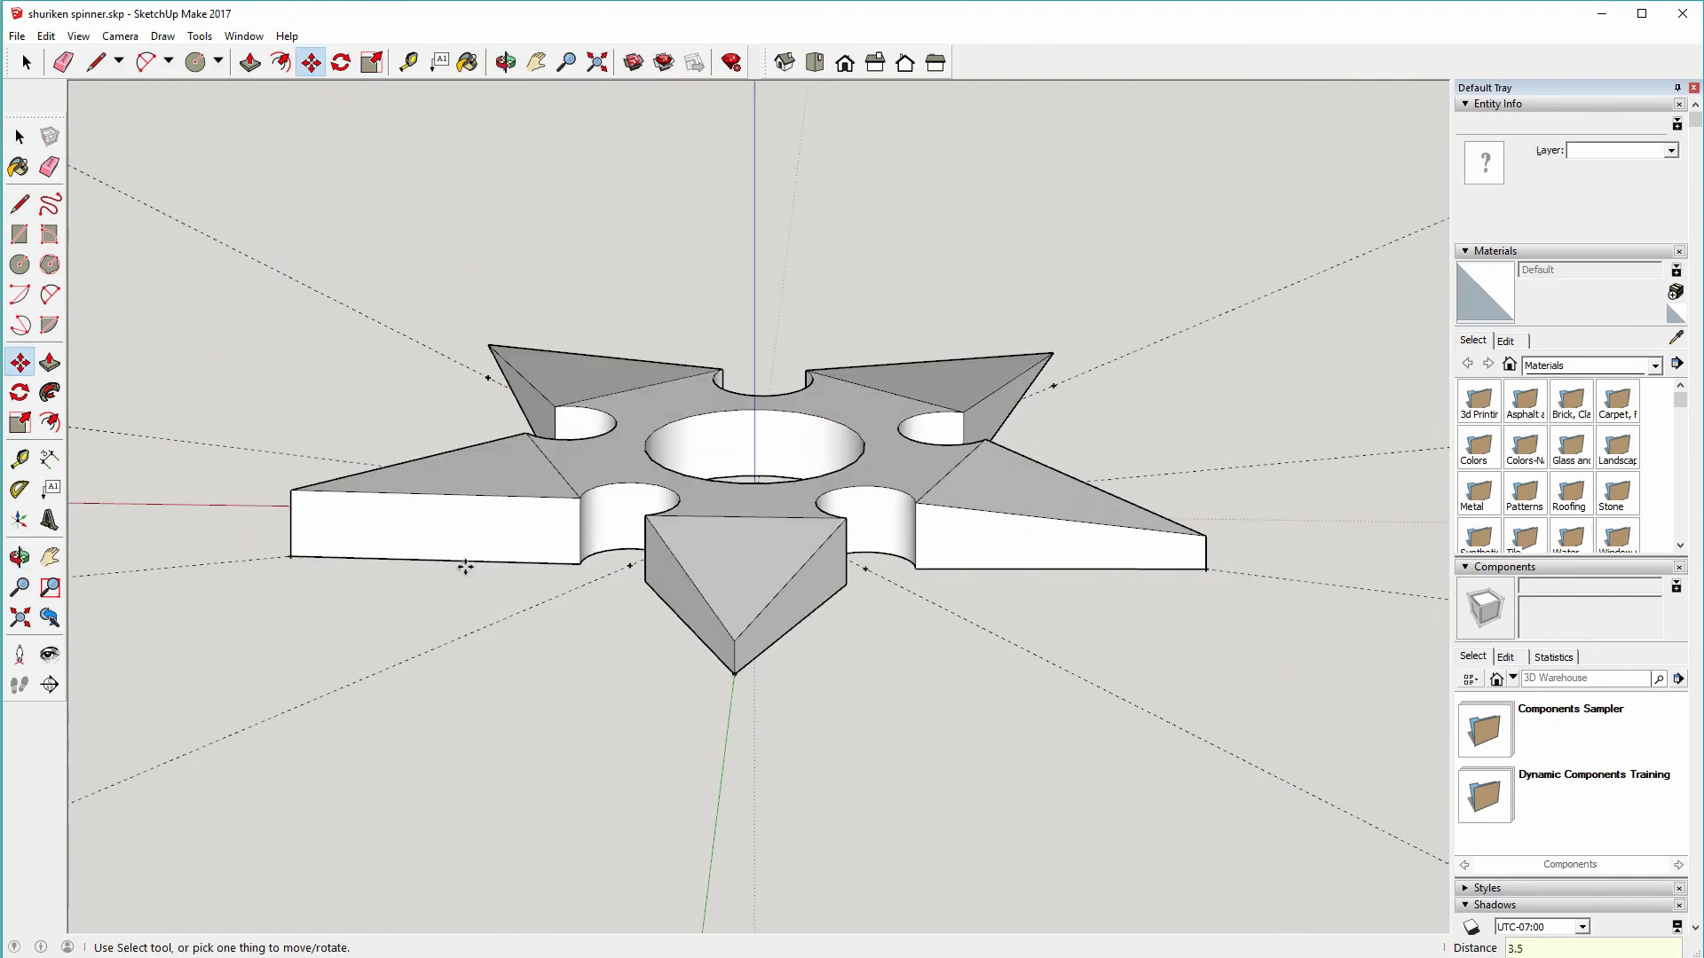
pyautogui.moveTo(379, 615); pyautogui.dragTo(742, 349, button='middle')
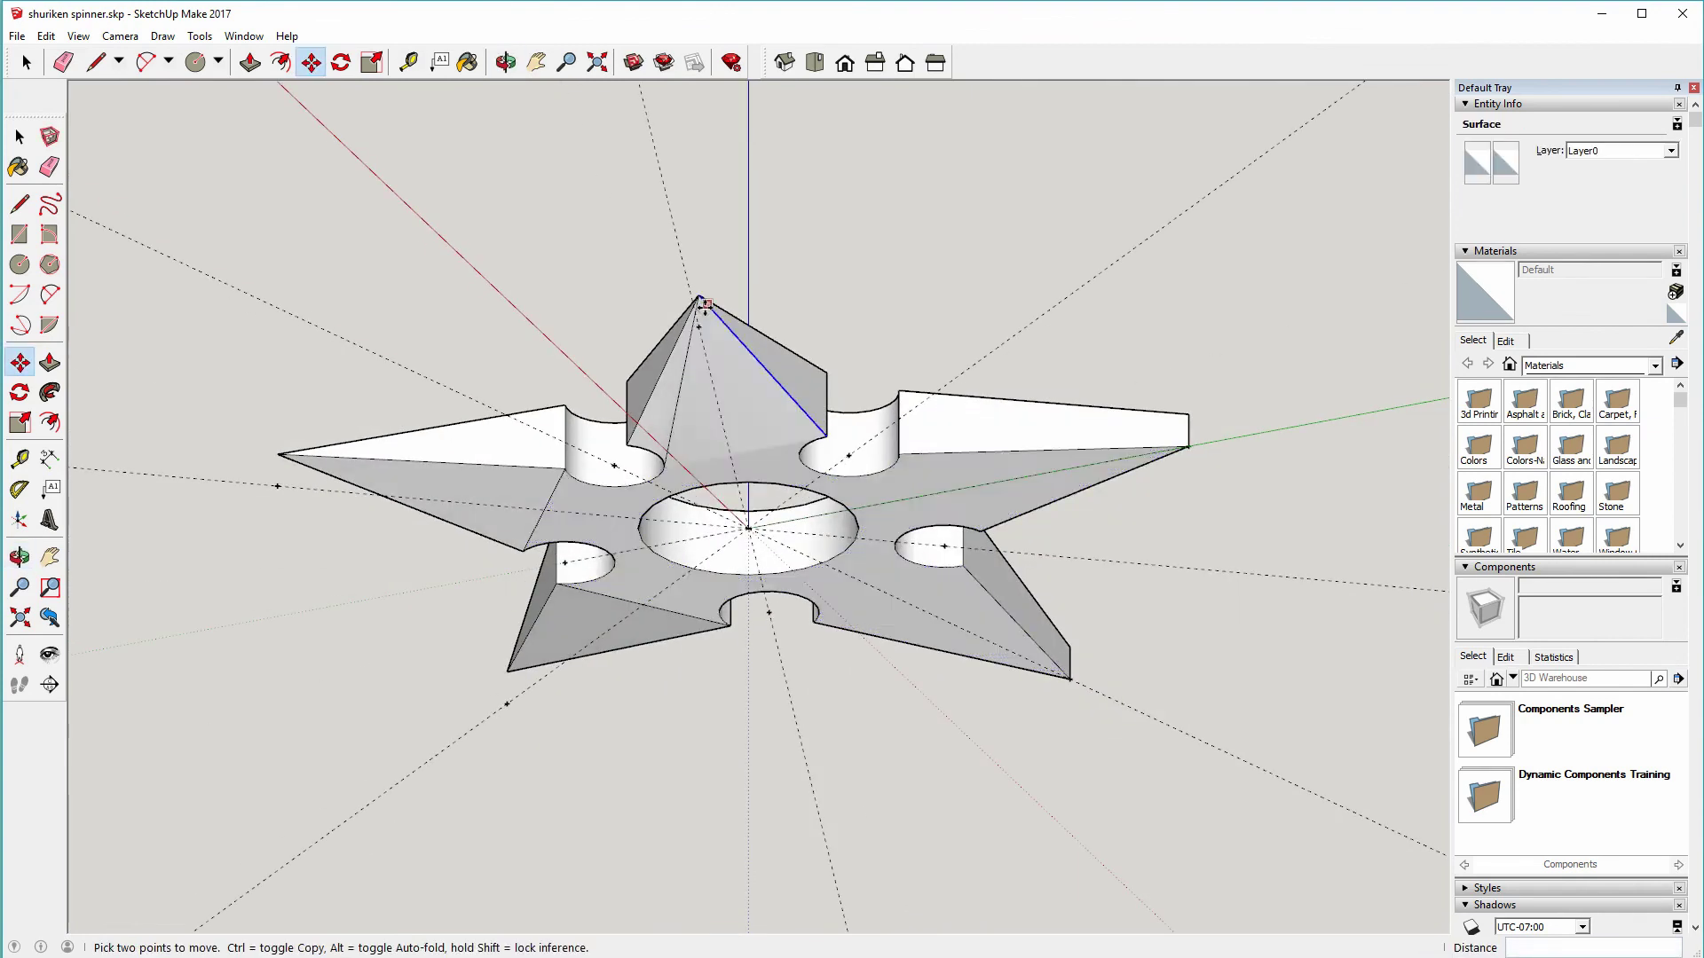
pyautogui.scroll(3, 688, 452)
# - Draw an edge across the wedge's base, then orbit around the star to check the blades
pyautogui.press('l')
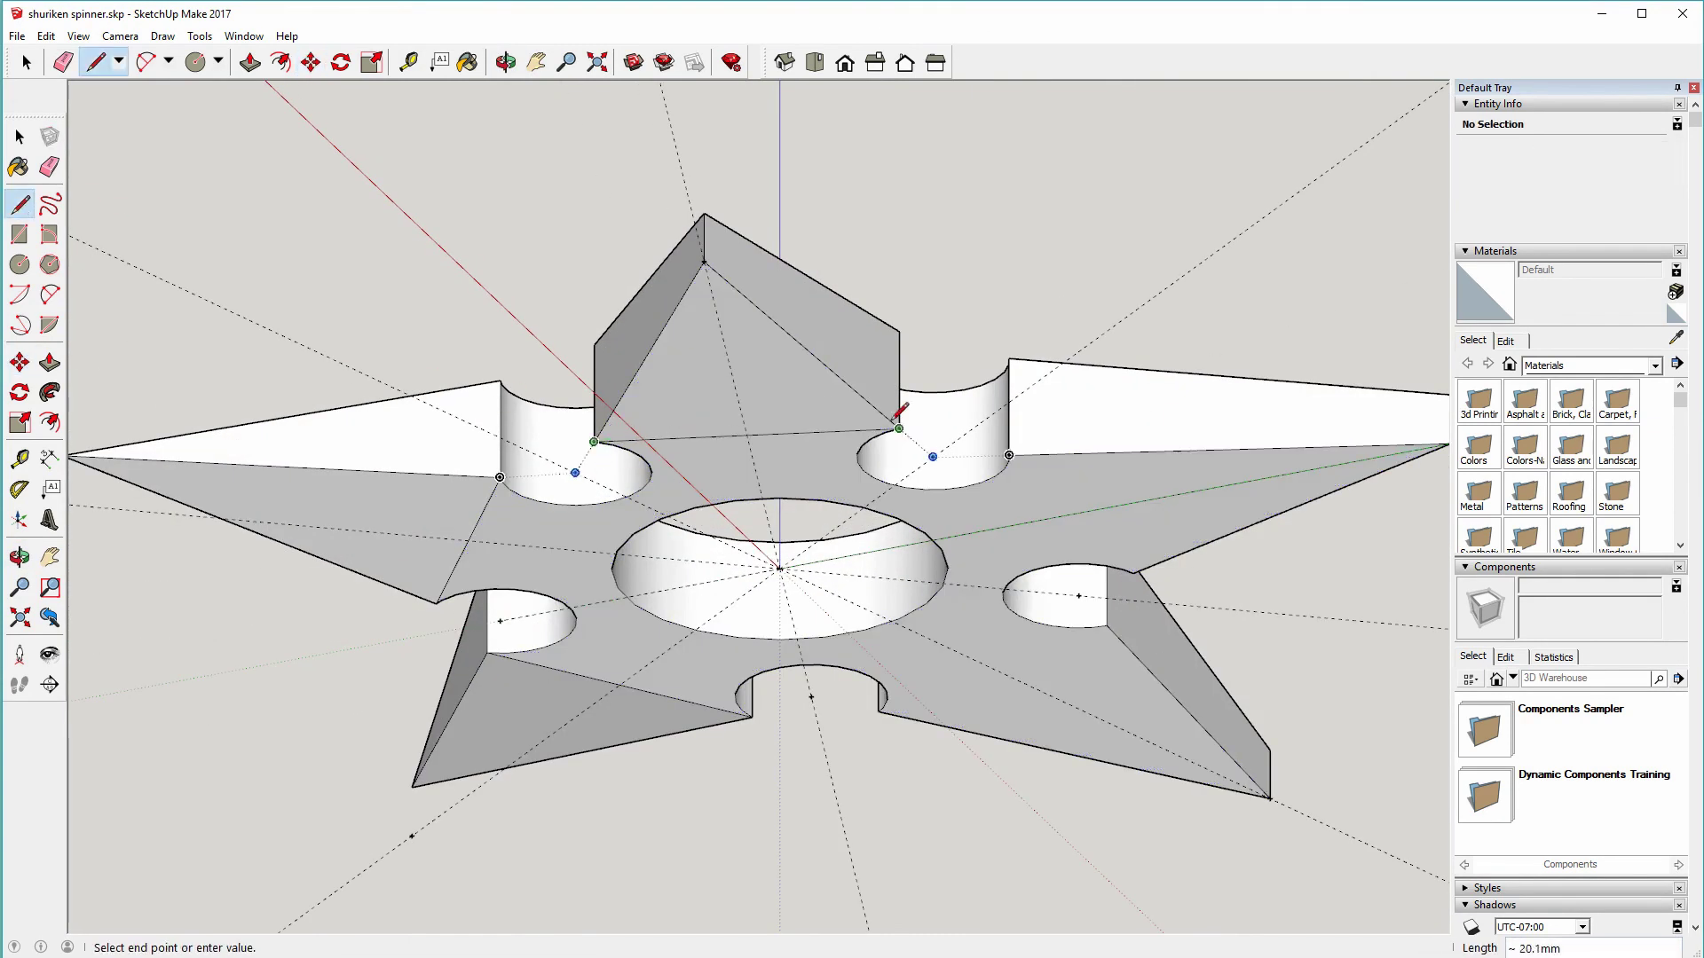
pyautogui.moveTo(709, 273); pyautogui.dragTo(586, 397, button='middle')
pyautogui.click(572, 413)
pyautogui.click(876, 392)
pyautogui.press('m')
pyautogui.moveTo(664, 167); pyautogui.dragTo(810, 710, button='middle')
pyautogui.moveTo(678, 722); pyautogui.dragTo(843, 750, button='middle')
# - Orbit around the bladed star, then switch to the standard Top view
pyautogui.moveTo(639, 772); pyautogui.dragTo(682, 647, button='middle')
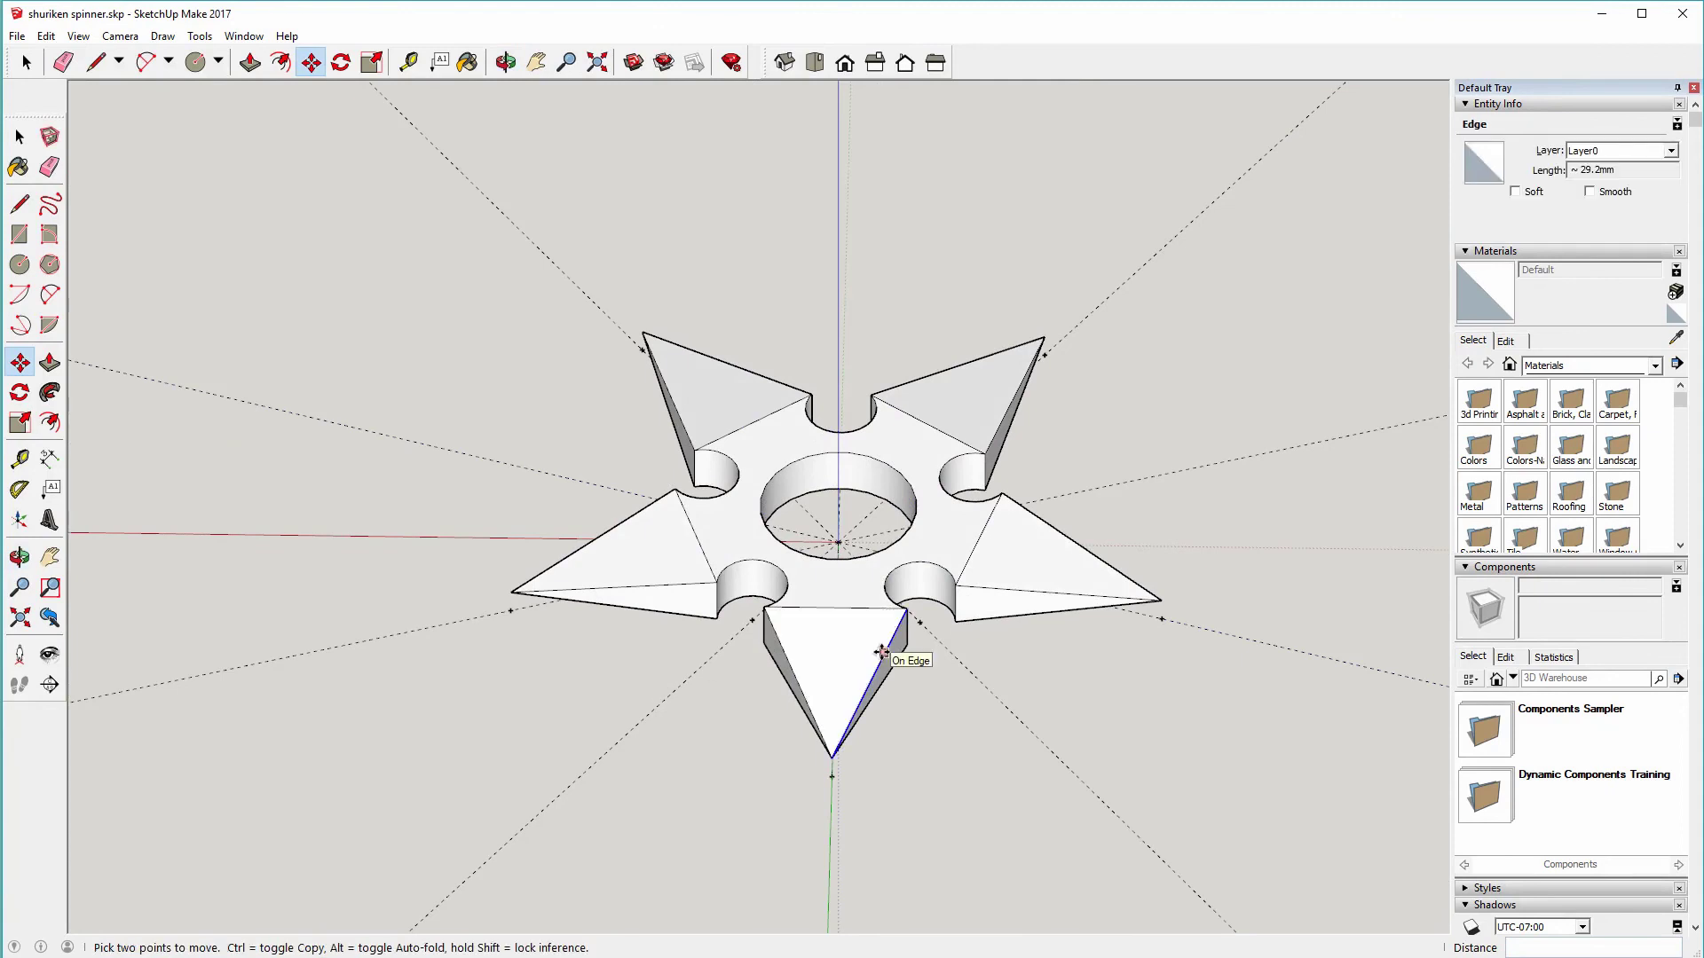
pyautogui.moveTo(882, 696)
pyautogui.mouseDown(button='middle')
pyautogui.moveTo(801, 840)
pyautogui.moveTo(874, 701)
pyautogui.mouseUp(button='middle')
pyautogui.press('F2')
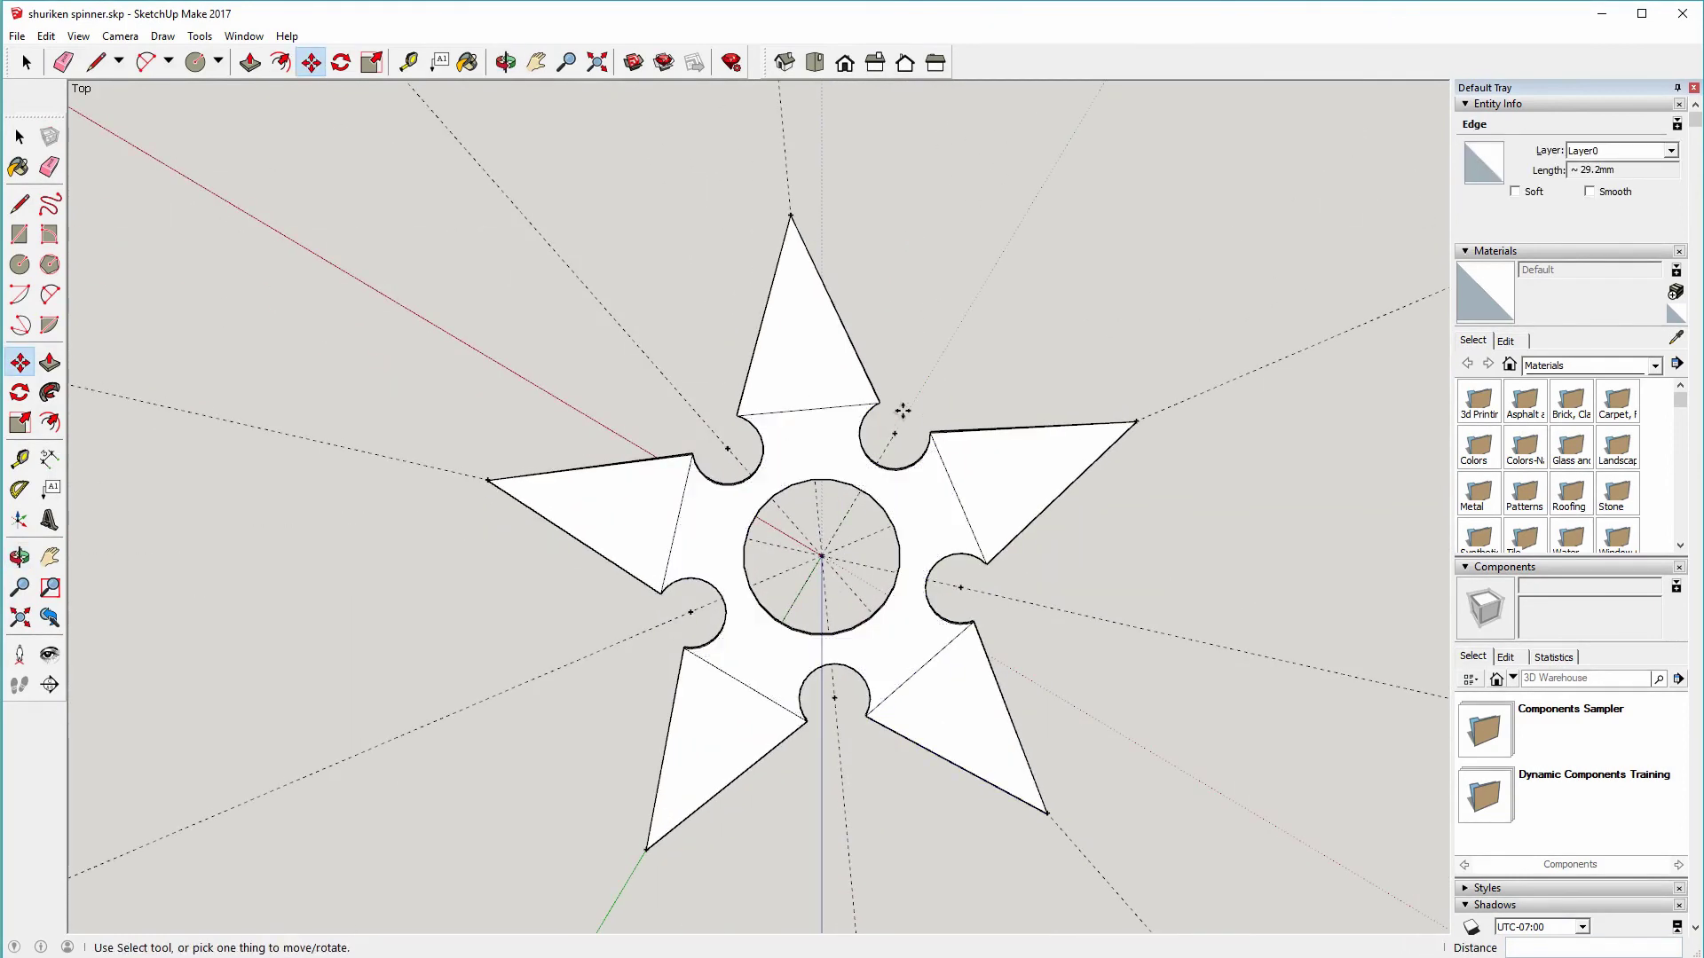